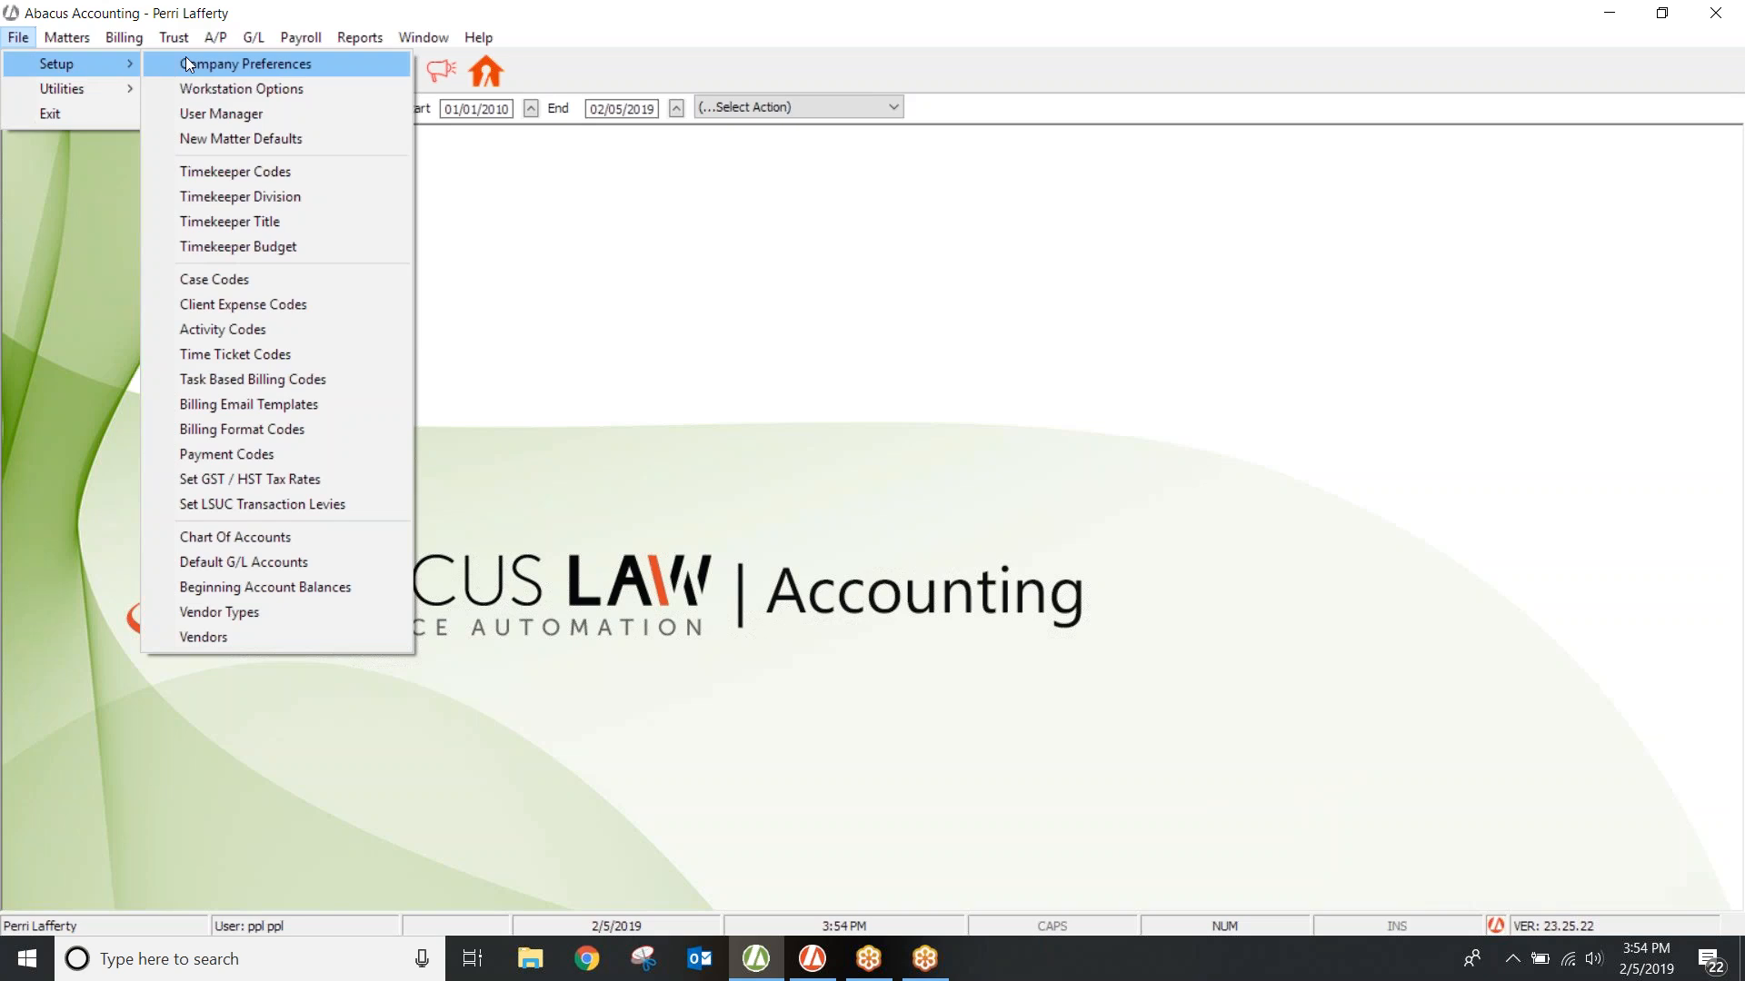
Step: Open New Matter Defaults and inspect the default timekeeper rate level value
left_click(200, 141)
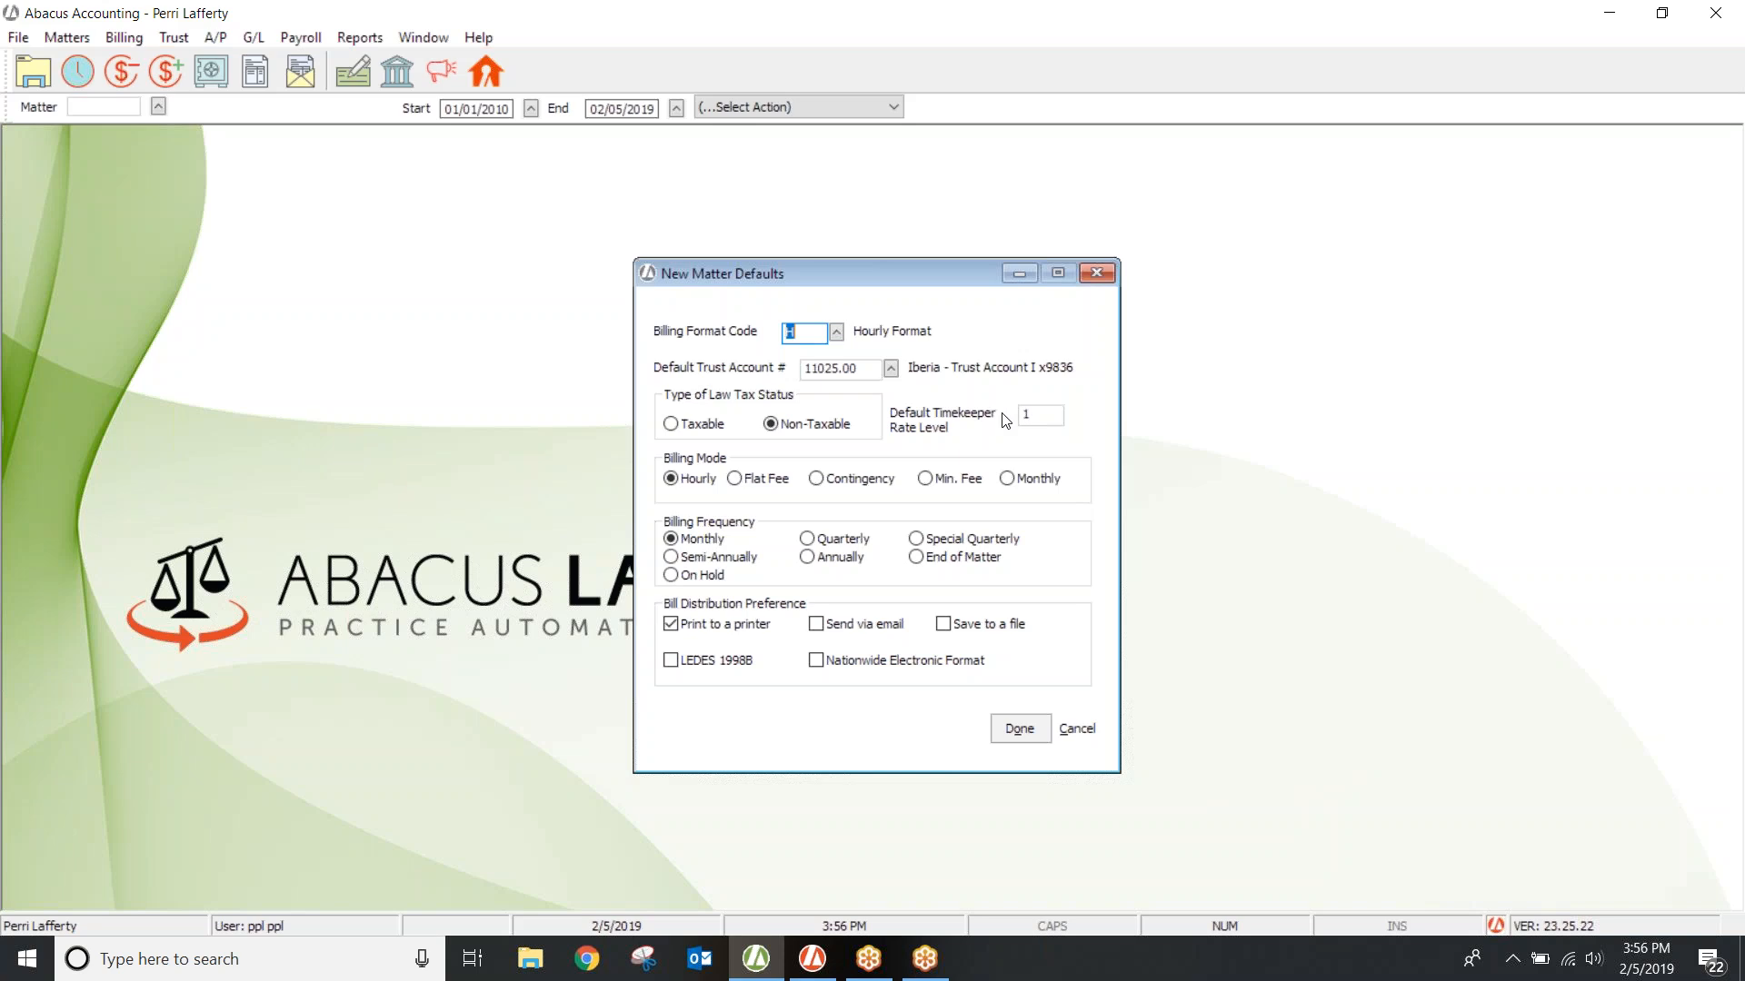
left_click(1054, 414)
Step: Save the New Matter Defaults and acknowledge the update notice
left_click(1022, 729)
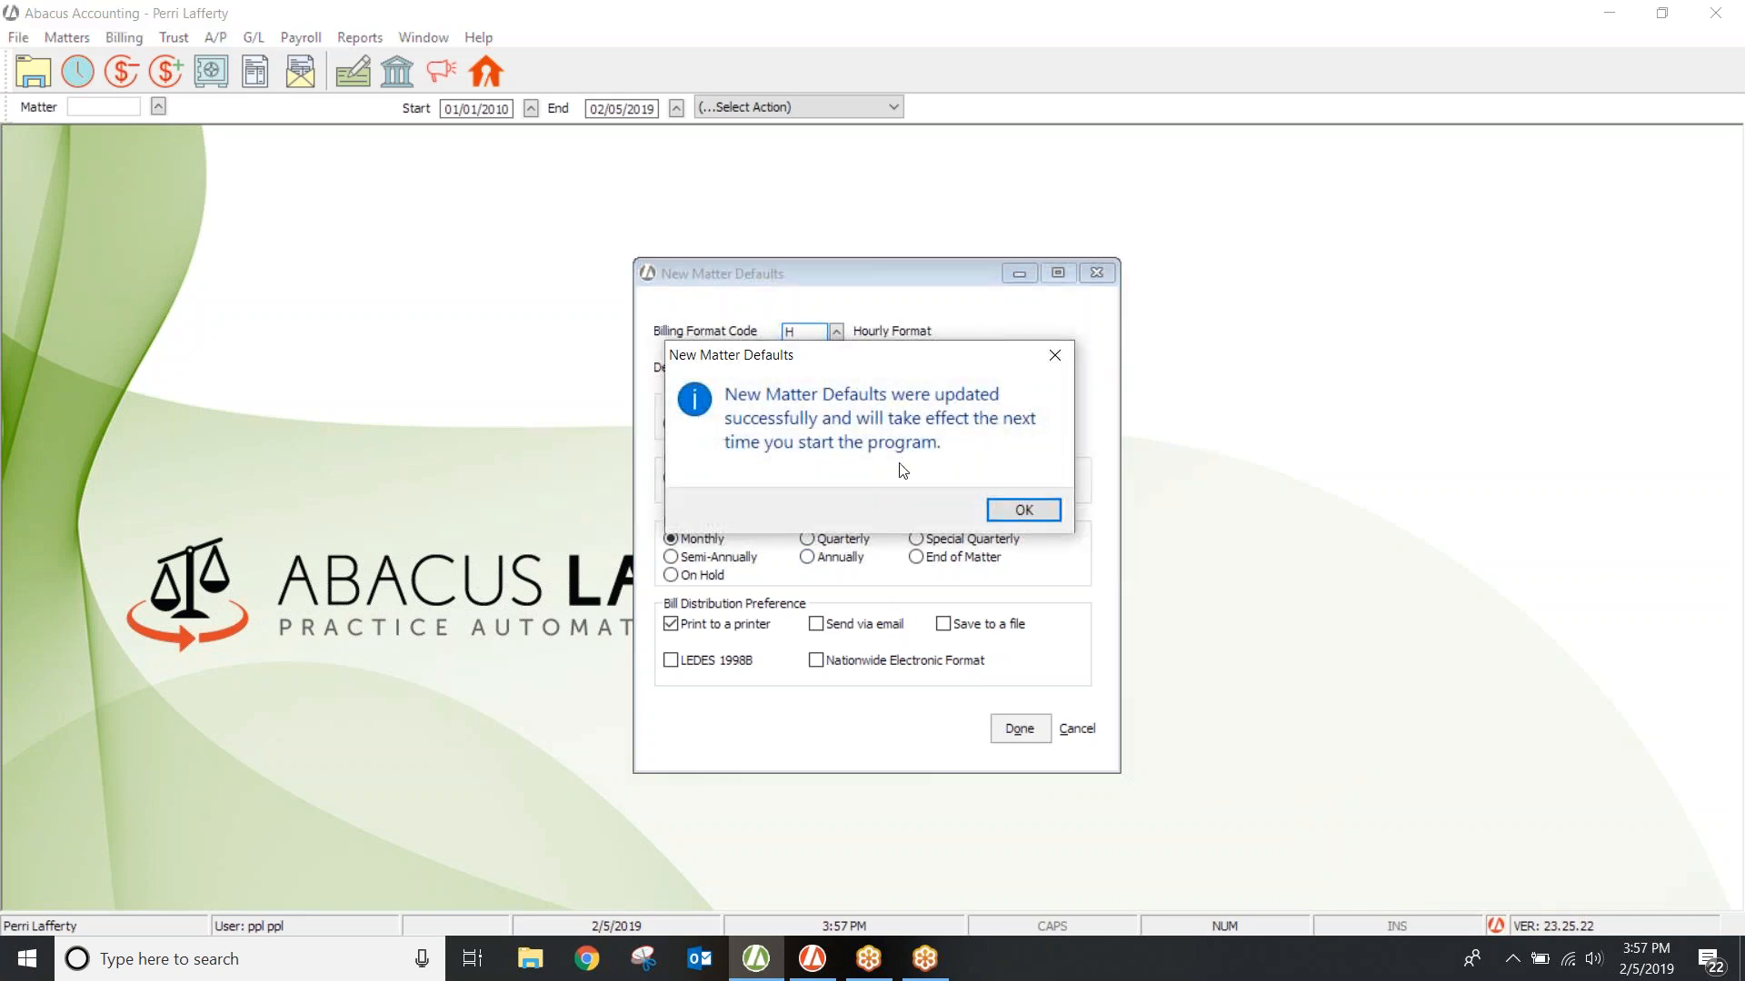
left_click(1009, 520)
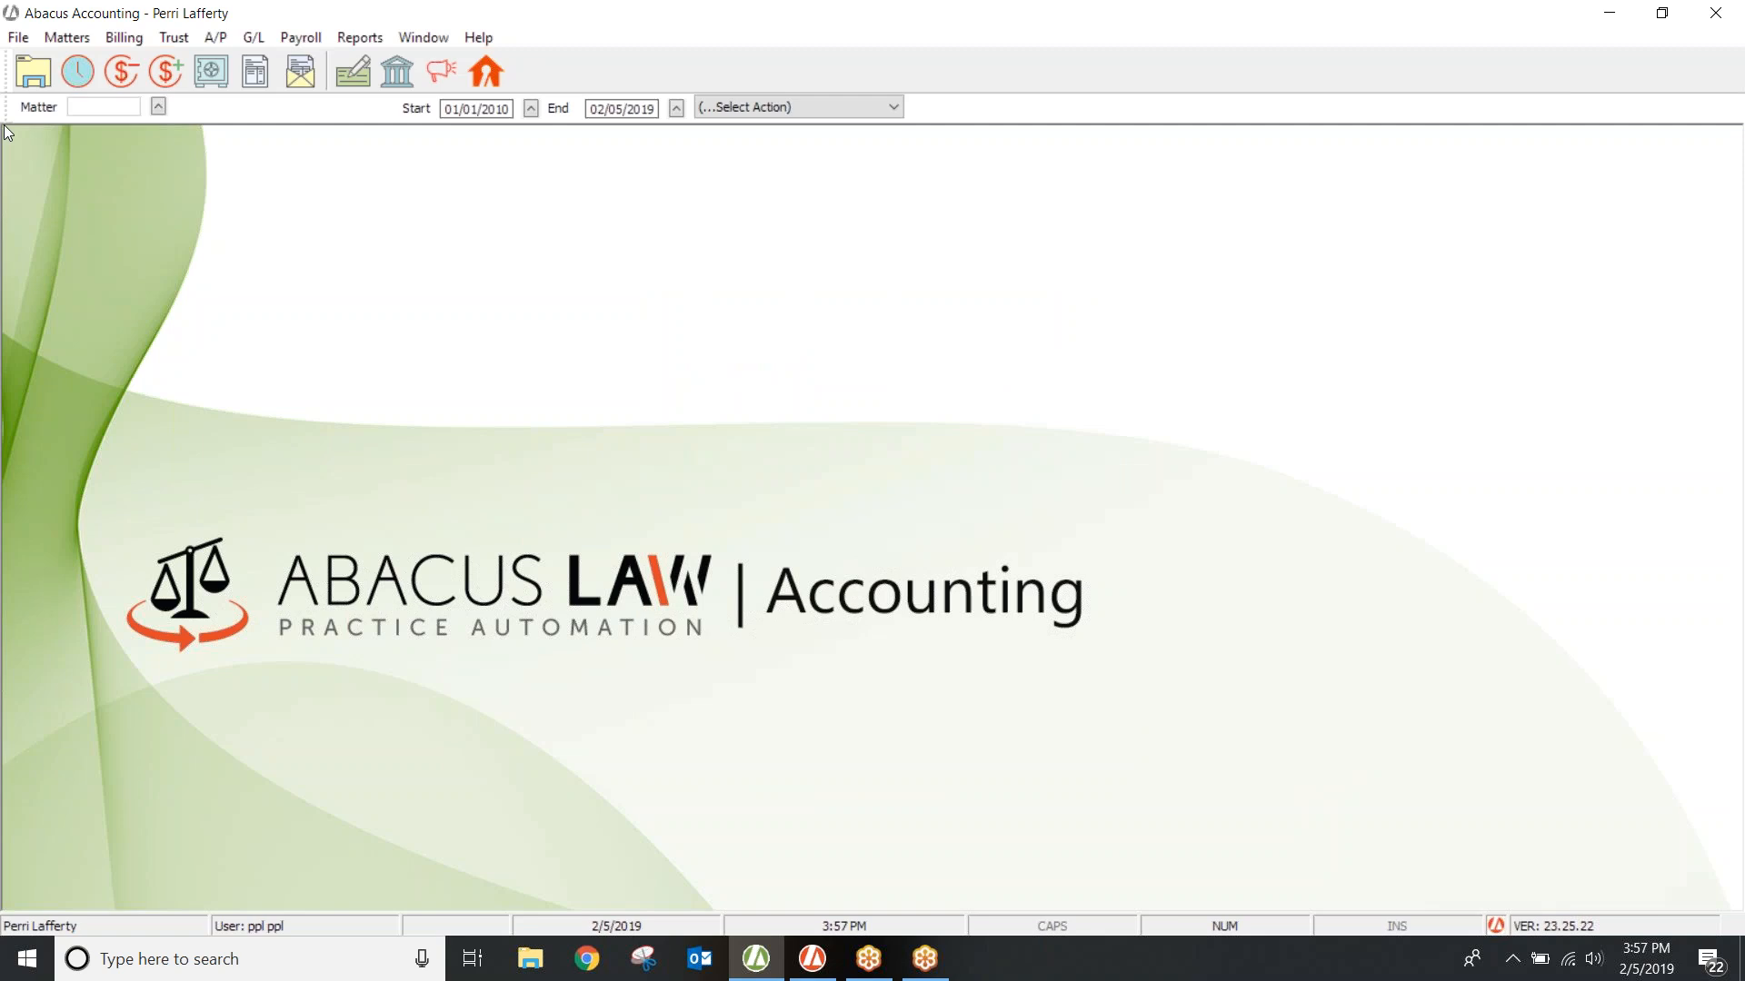
Step: Open File > Setup > Timekeeper Codes to show the Timekeepers Browse list
left_click(19, 37)
mouse_move(40, 62)
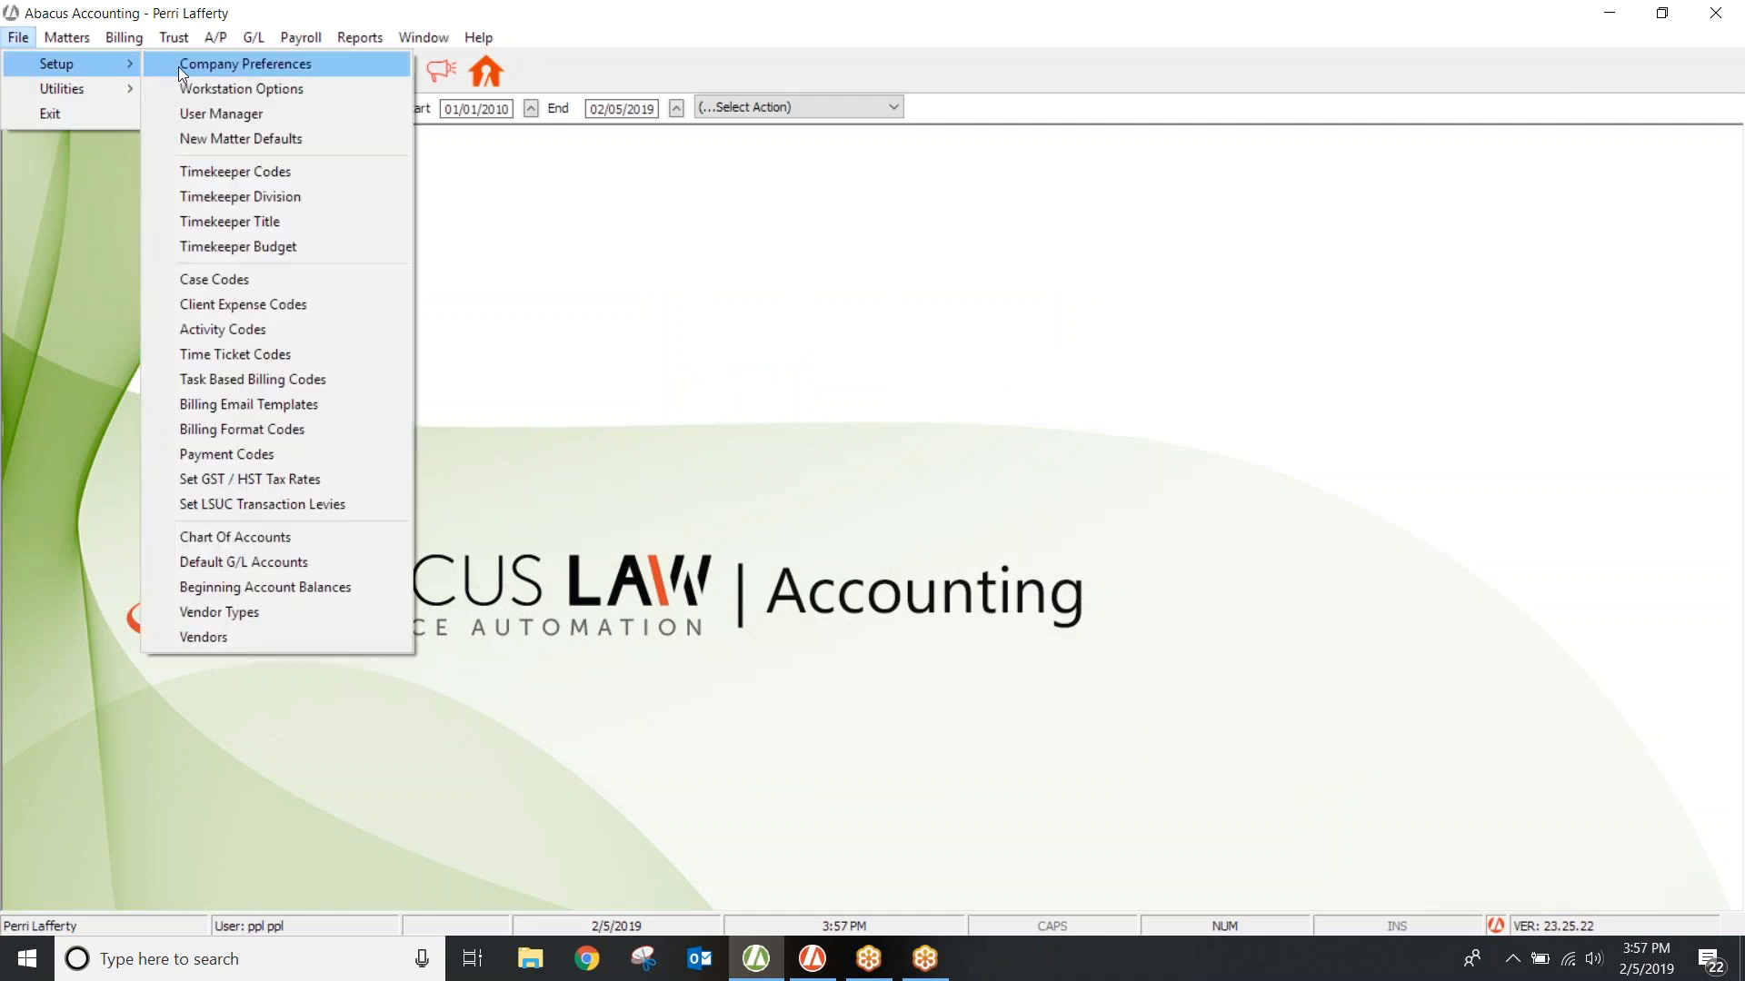
left_click(206, 171)
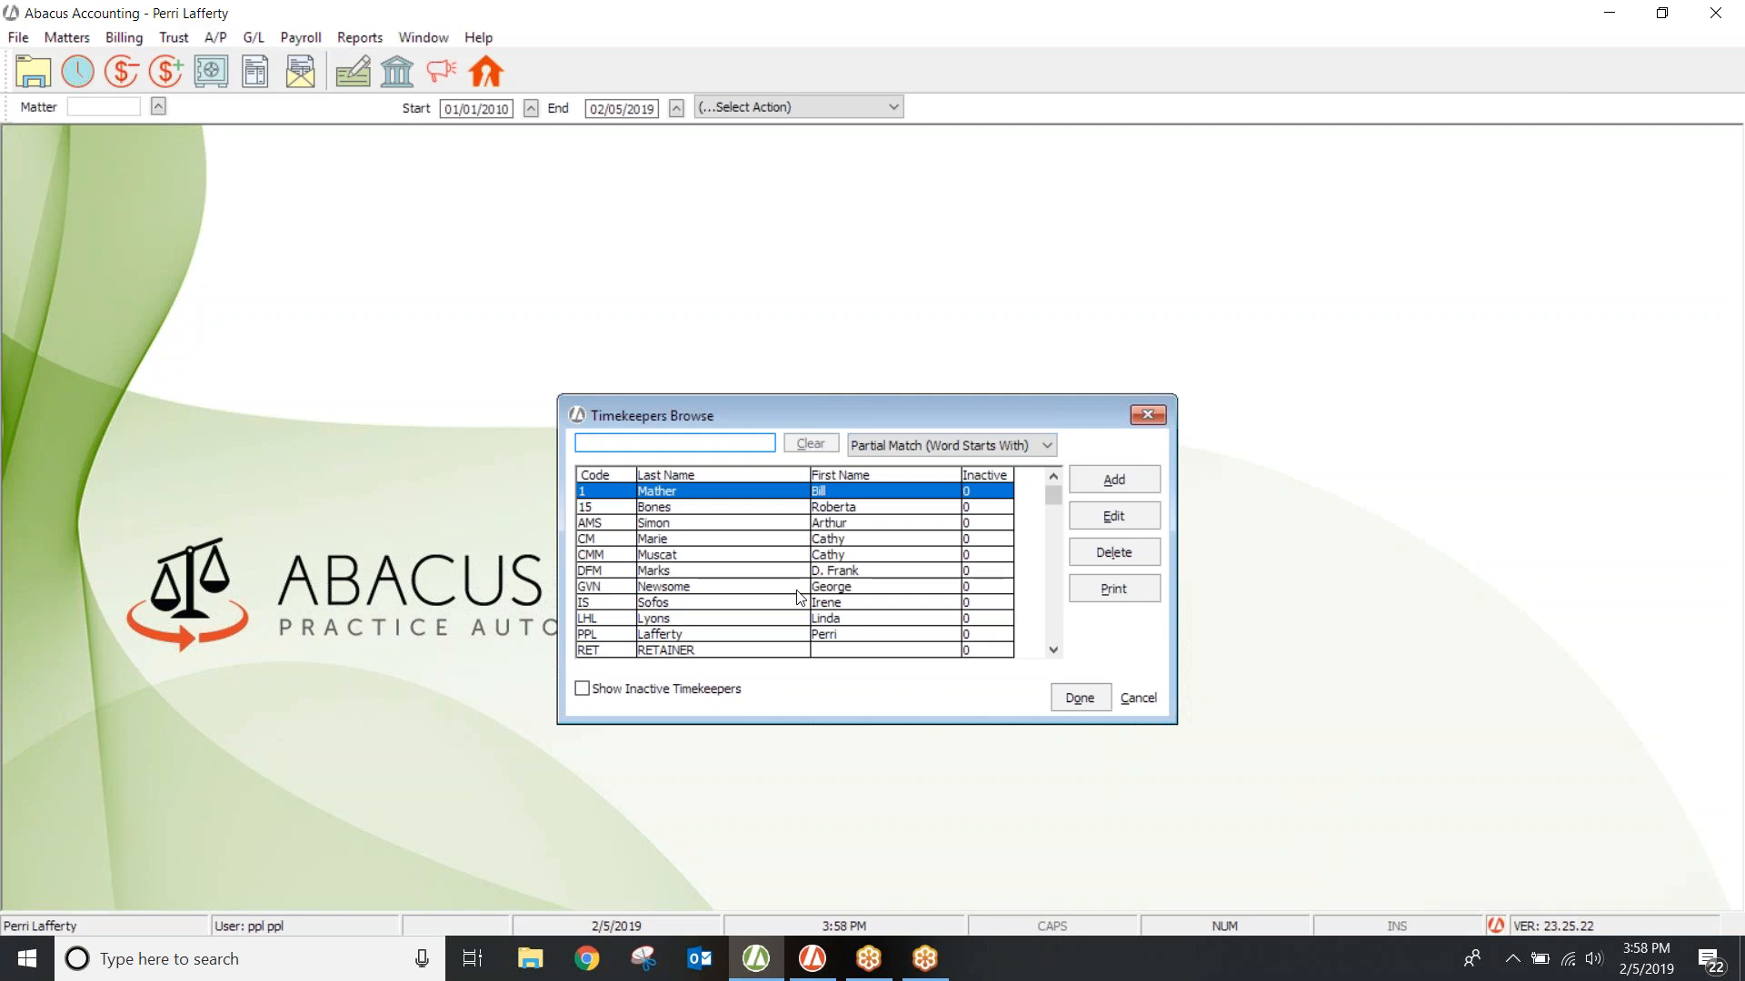
left_click(834, 636)
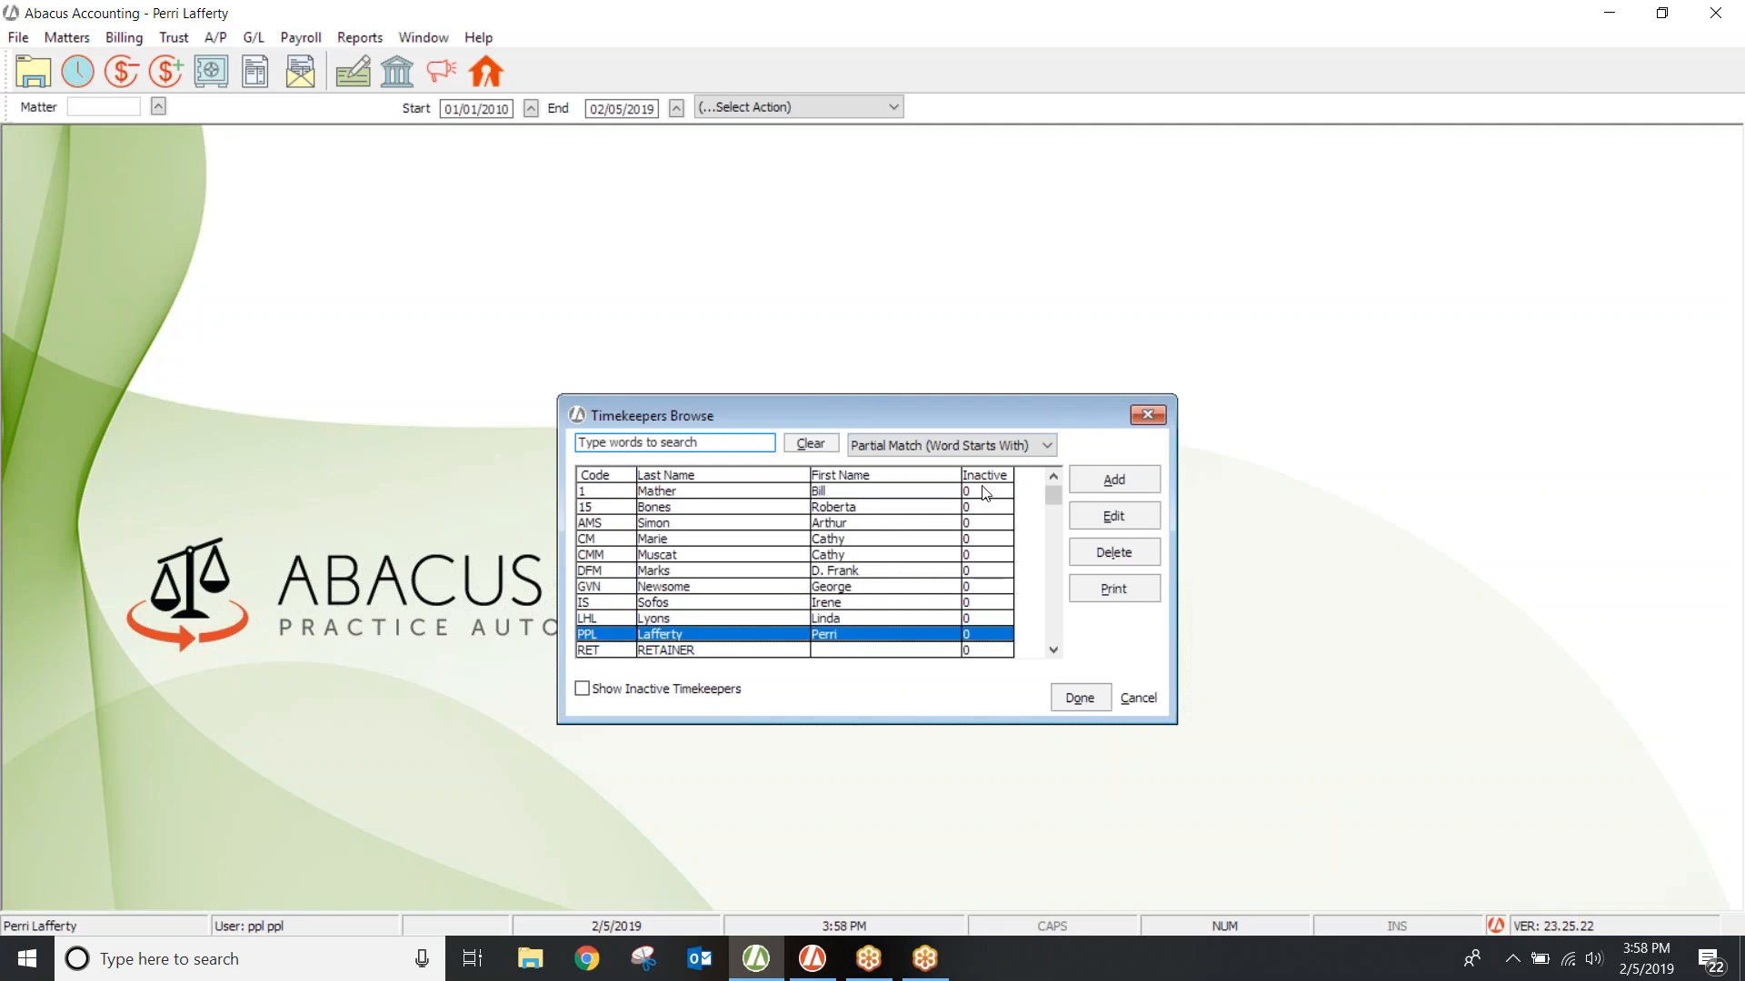
left_click(1075, 514)
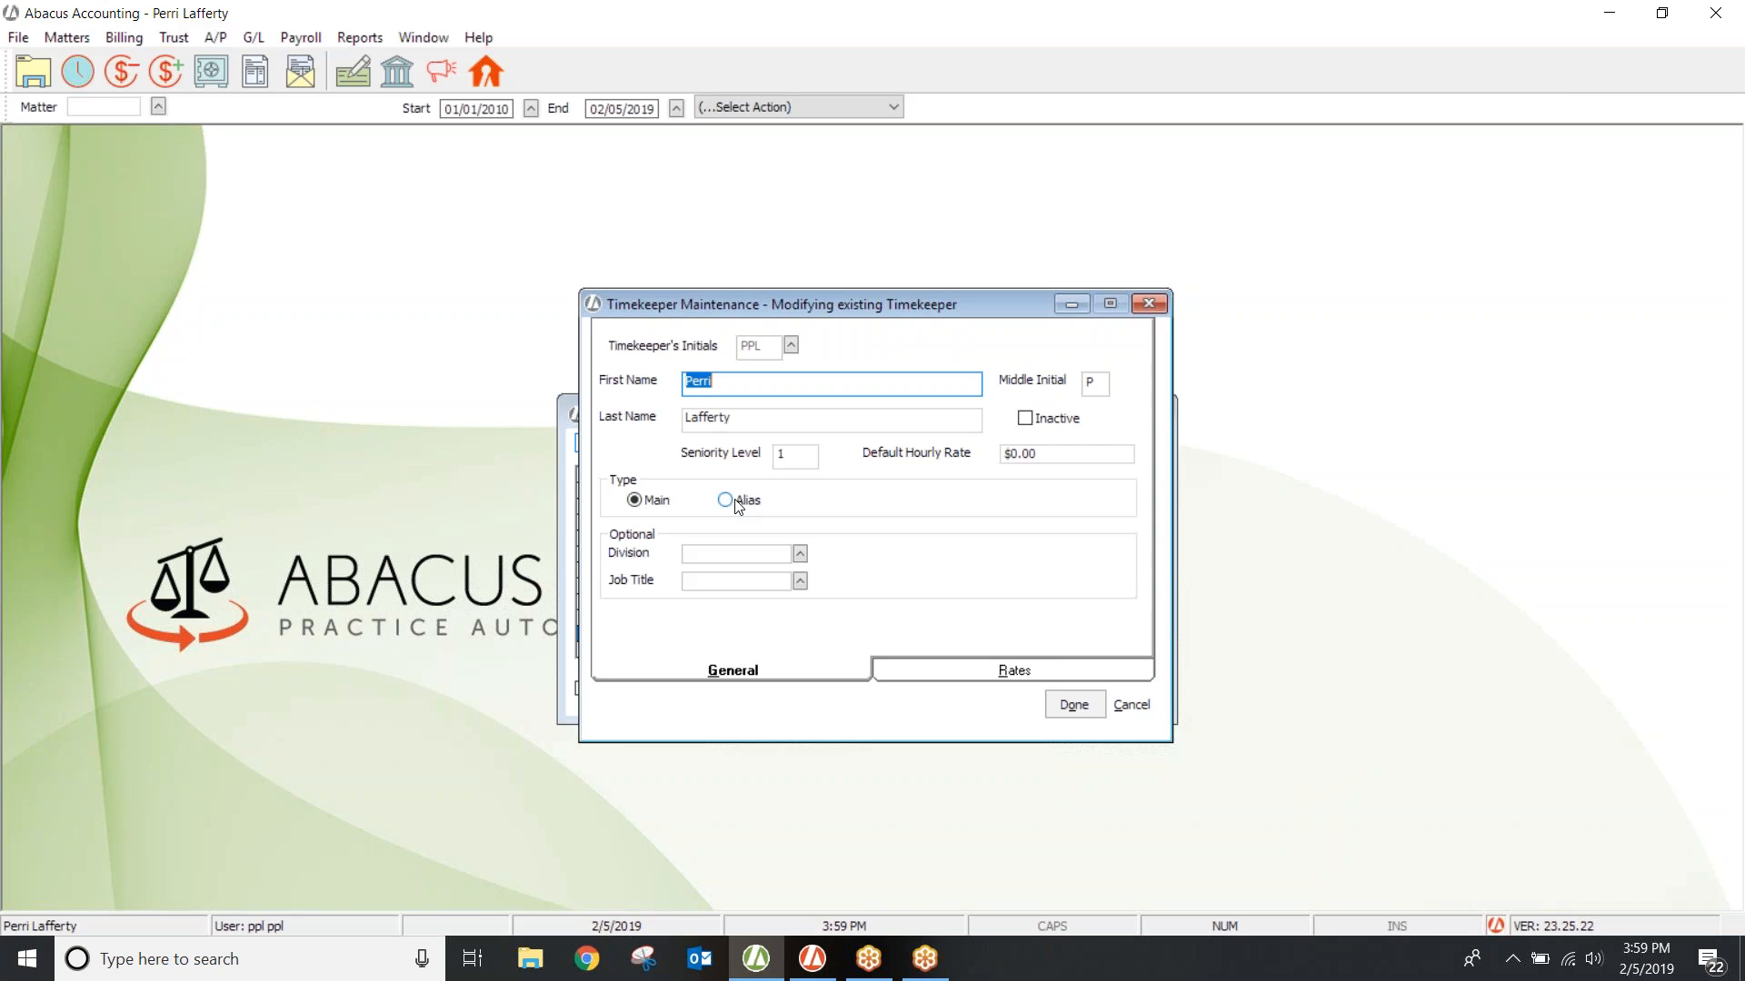
left_click(1150, 305)
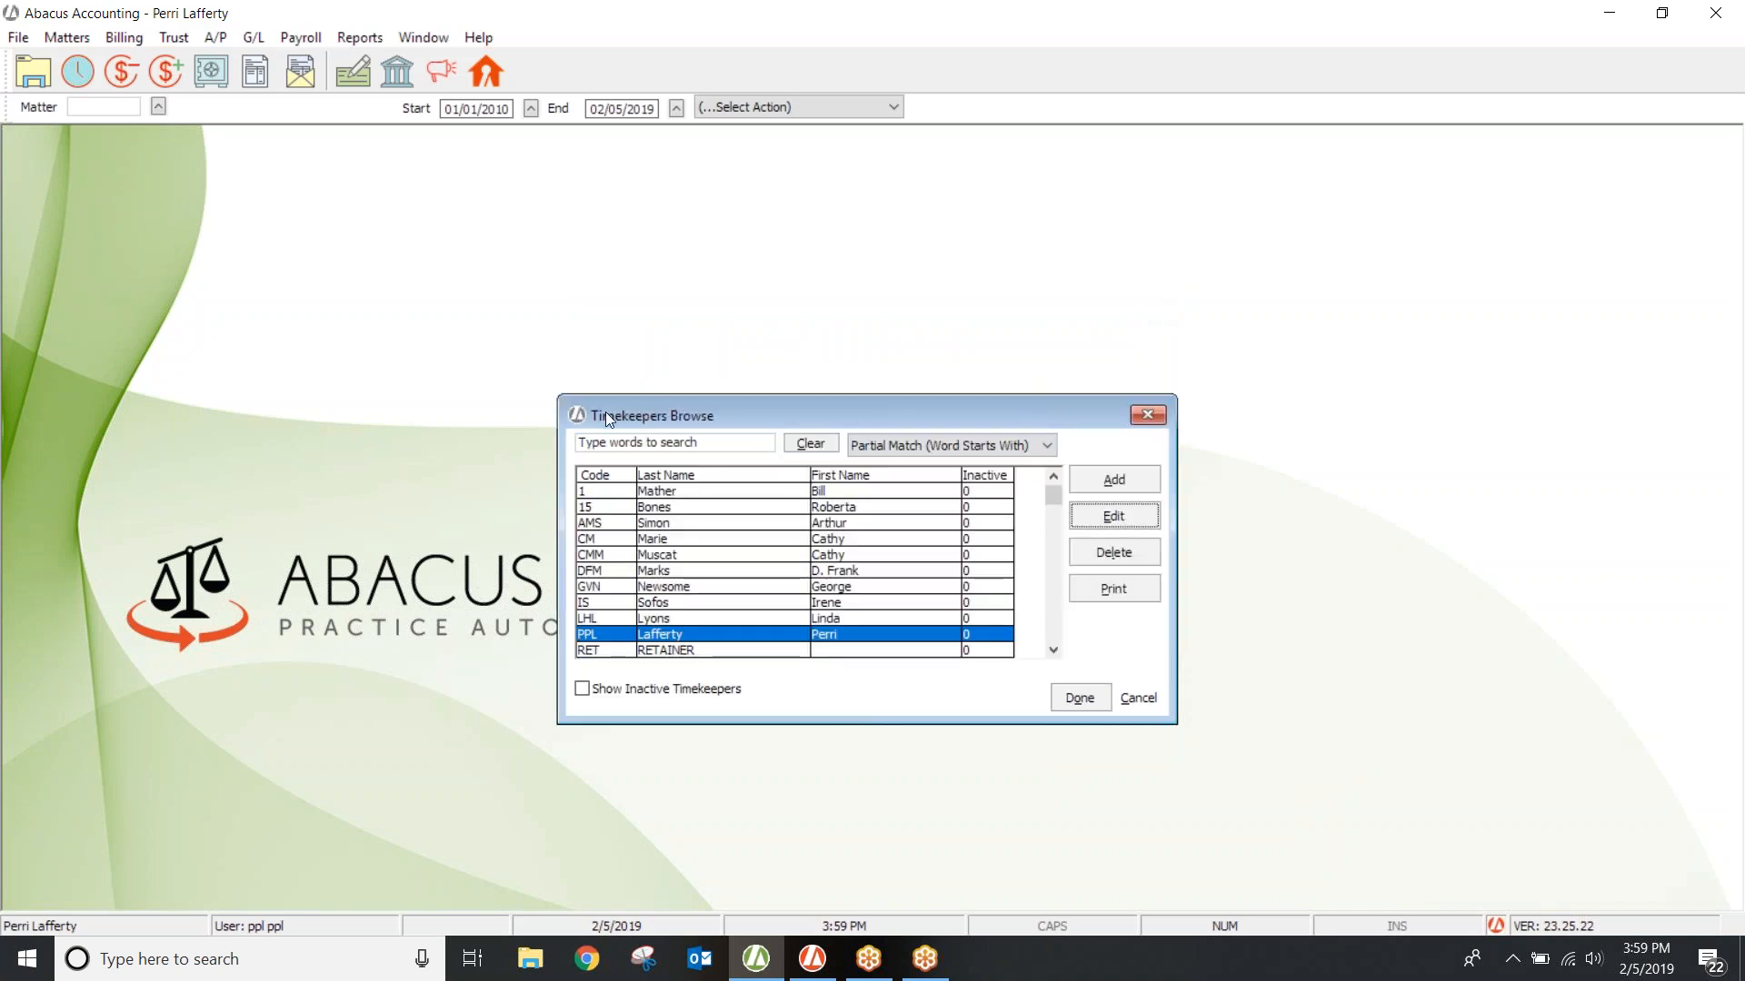
left_click(1111, 474)
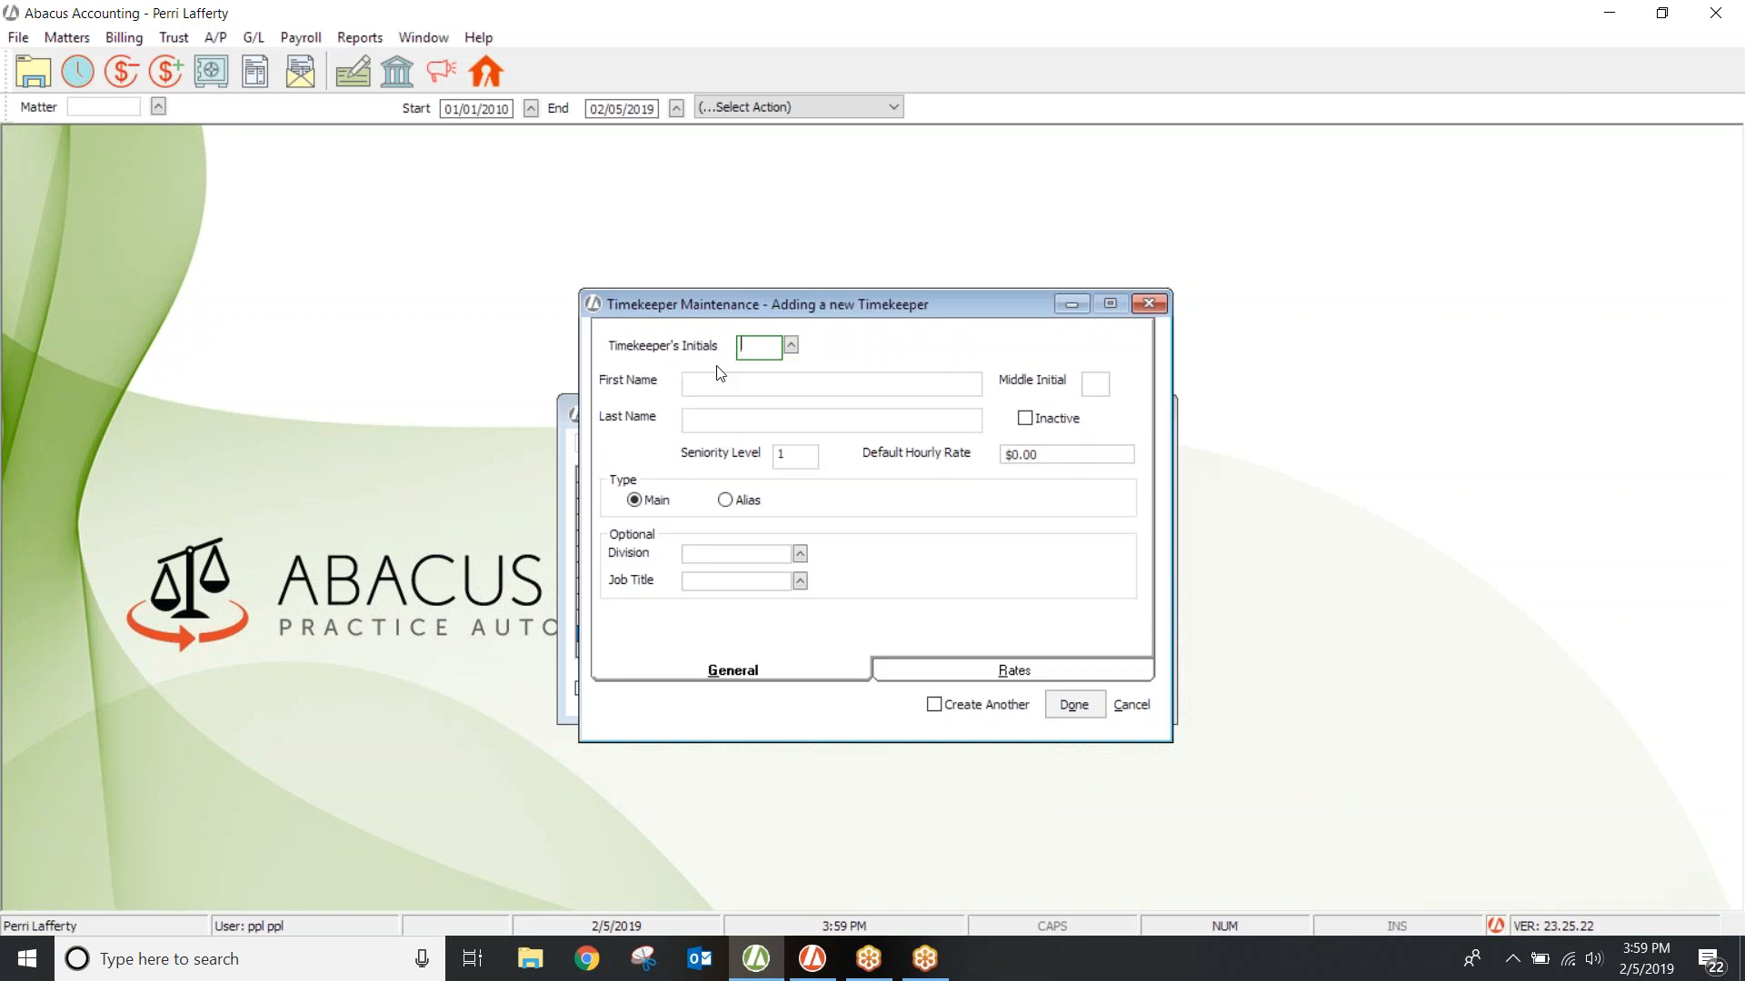
Step: Enter initials PP and the new timekeeper's first and last name
type("PP")
key("Tab")
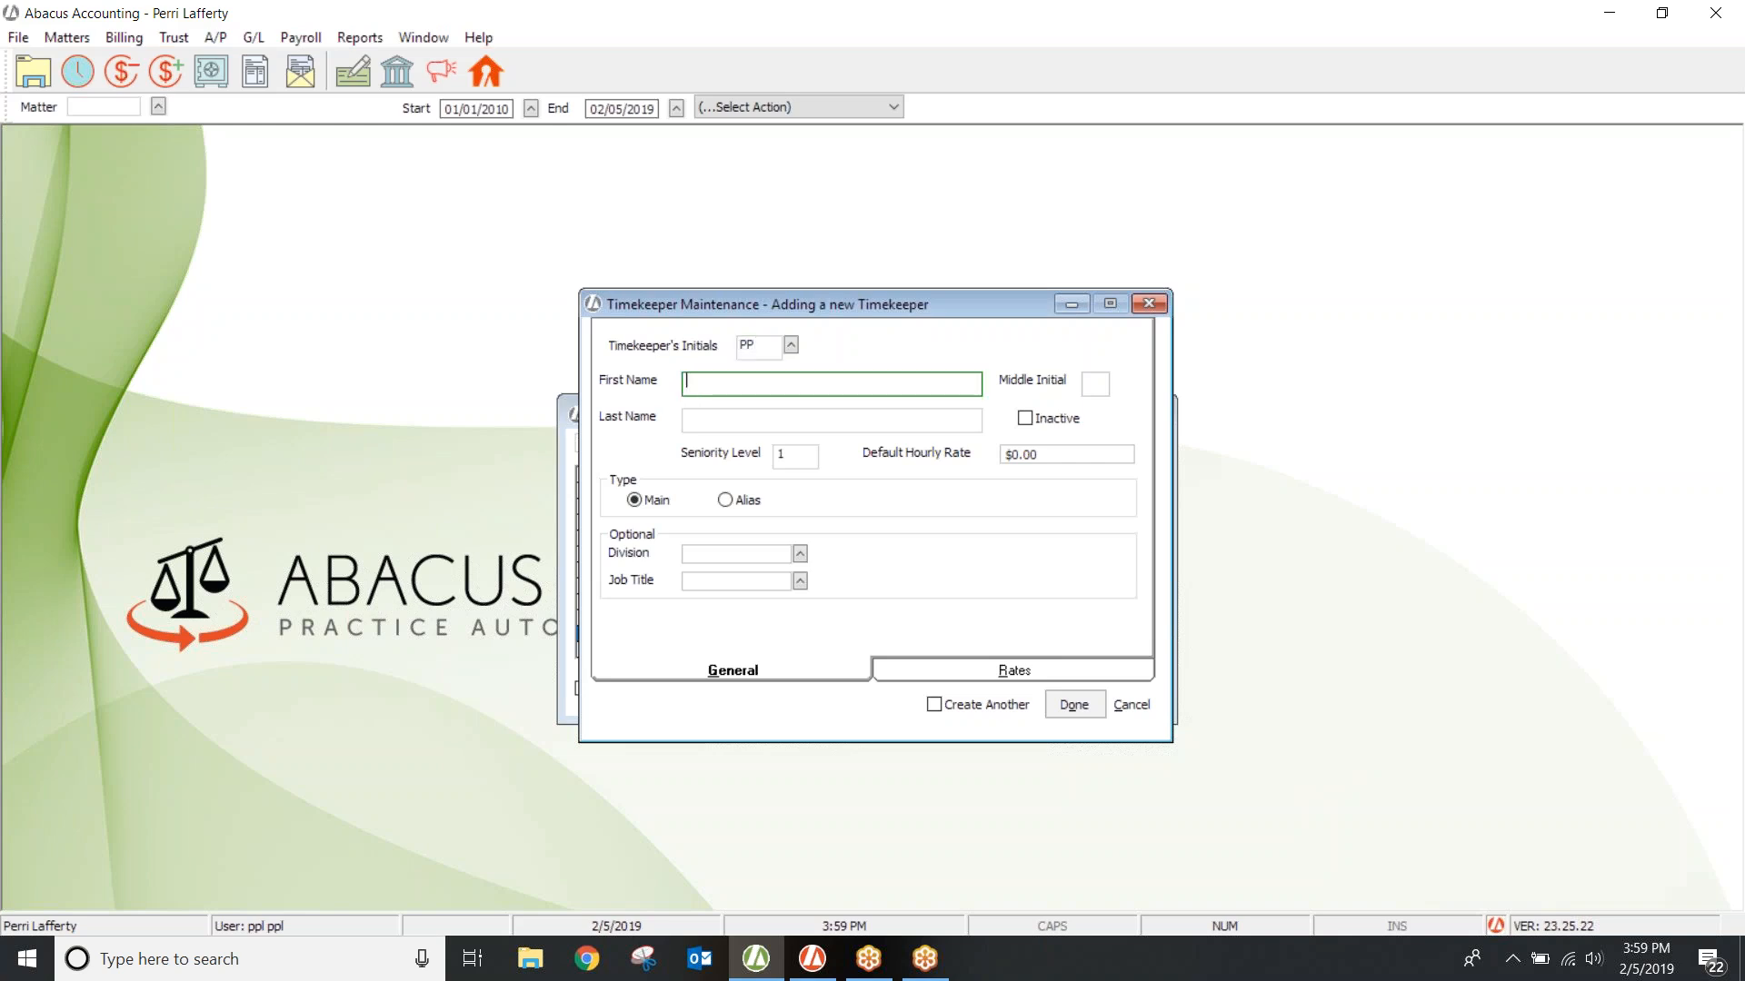
key("Tab")
key("Tab")
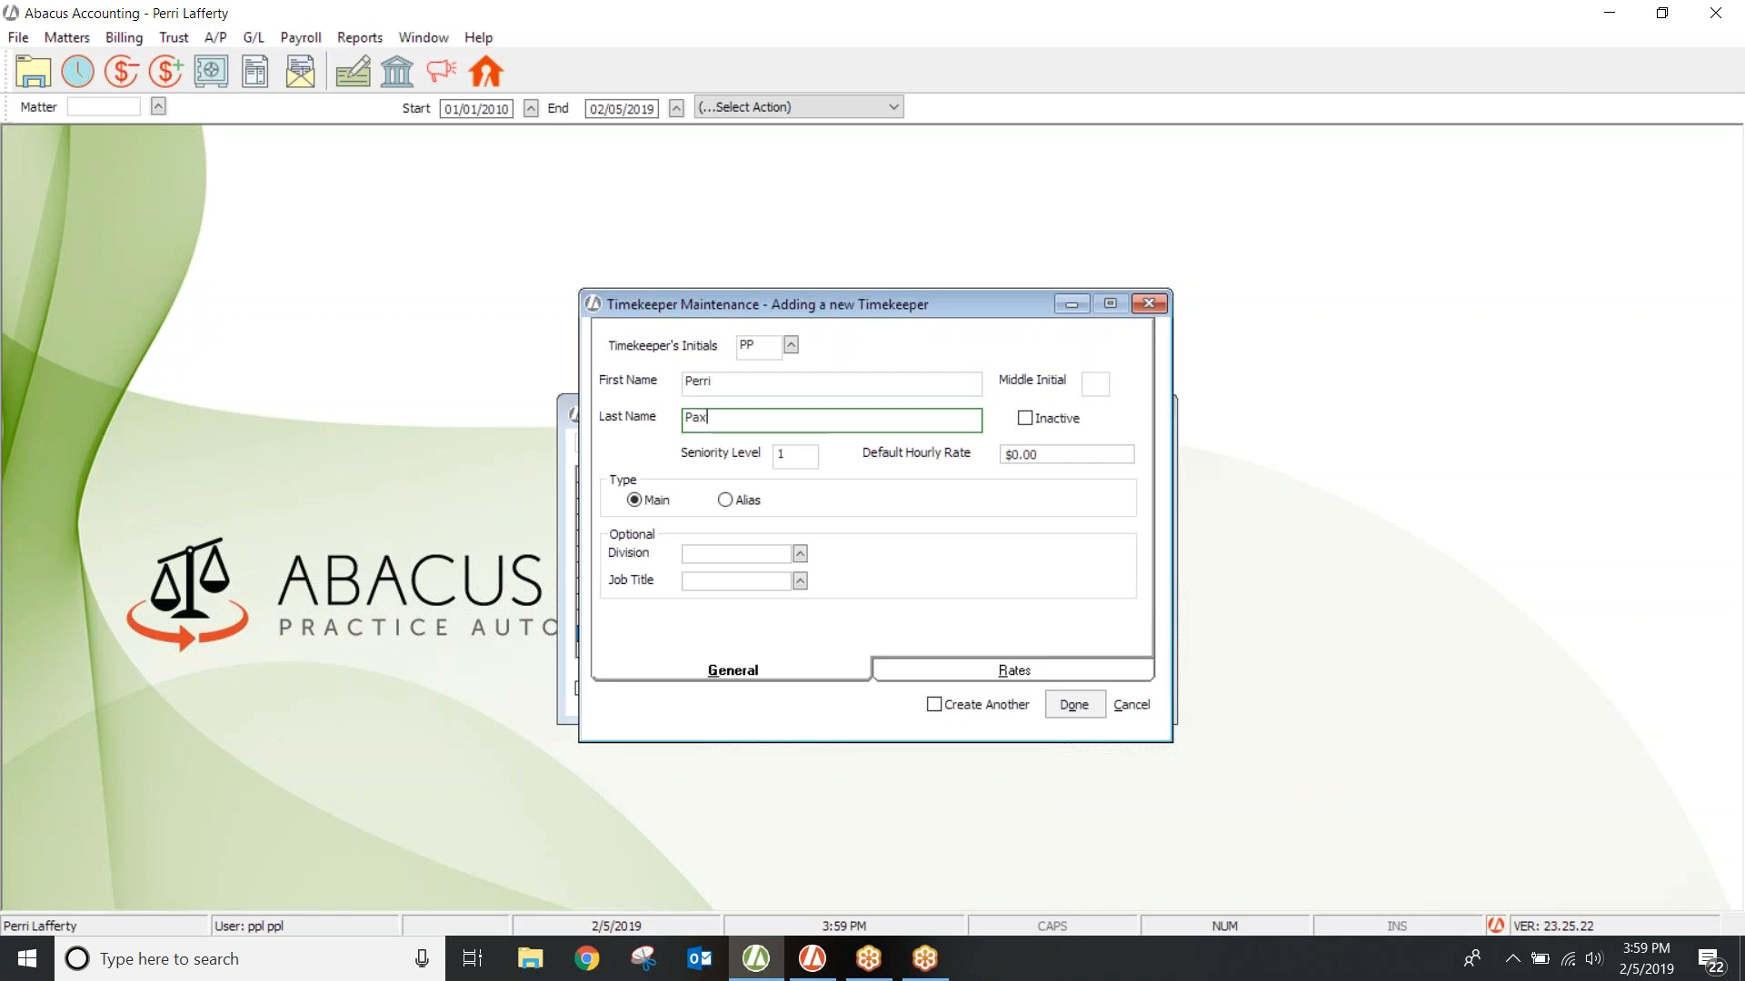
Step: Make the timekeeper an Alias type associated with timekeeper PPL
left_click(726, 500)
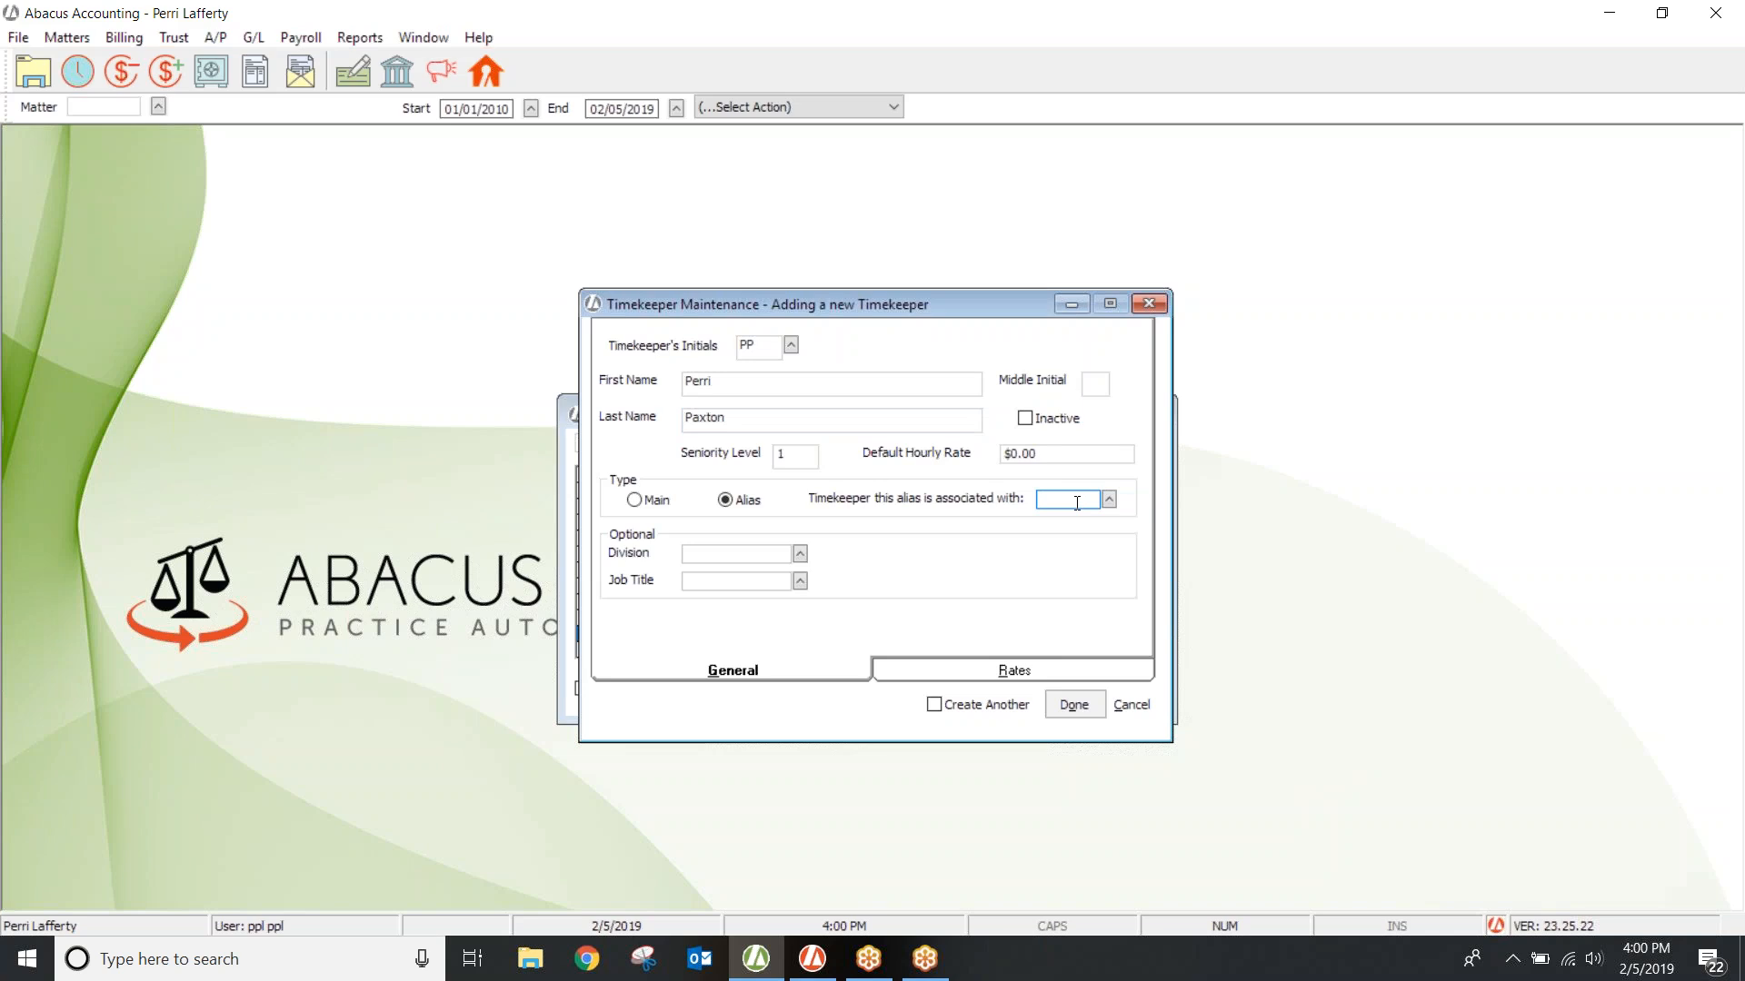
type("PPL")
key("Tab")
Step: Set the new timekeeper's division to 103 Tampa Office from the Division Codes list
left_click(723, 553)
left_click(799, 554)
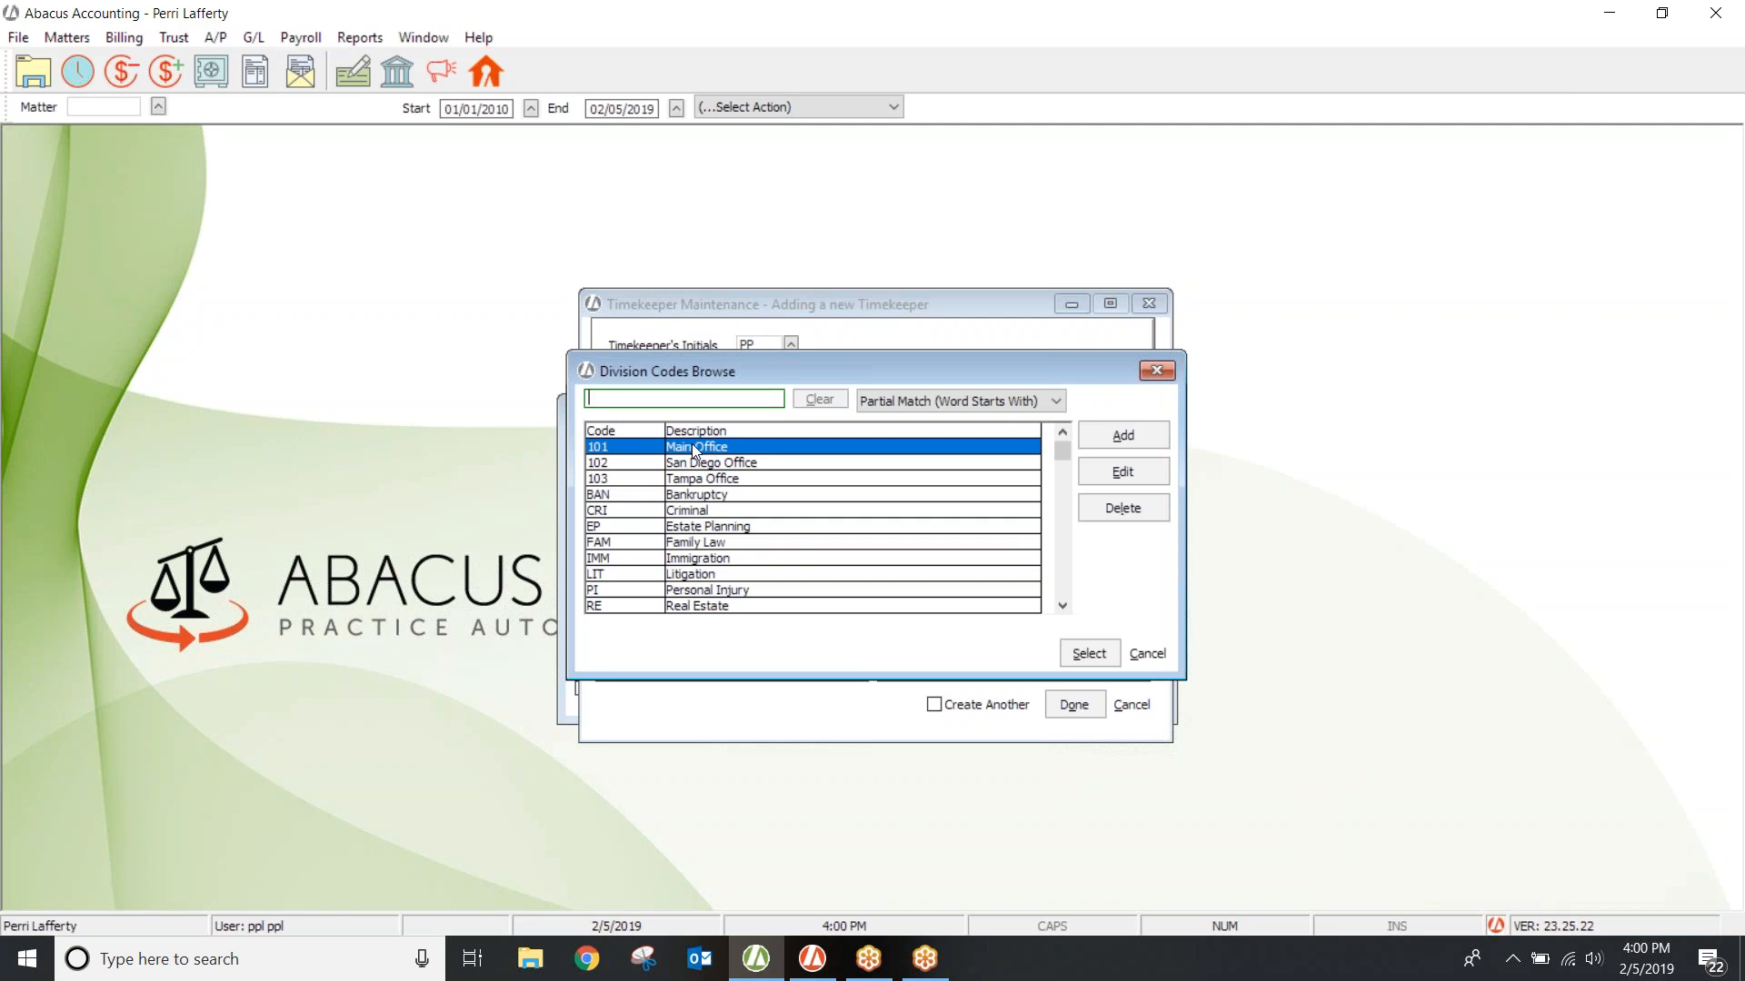
left_click(697, 463)
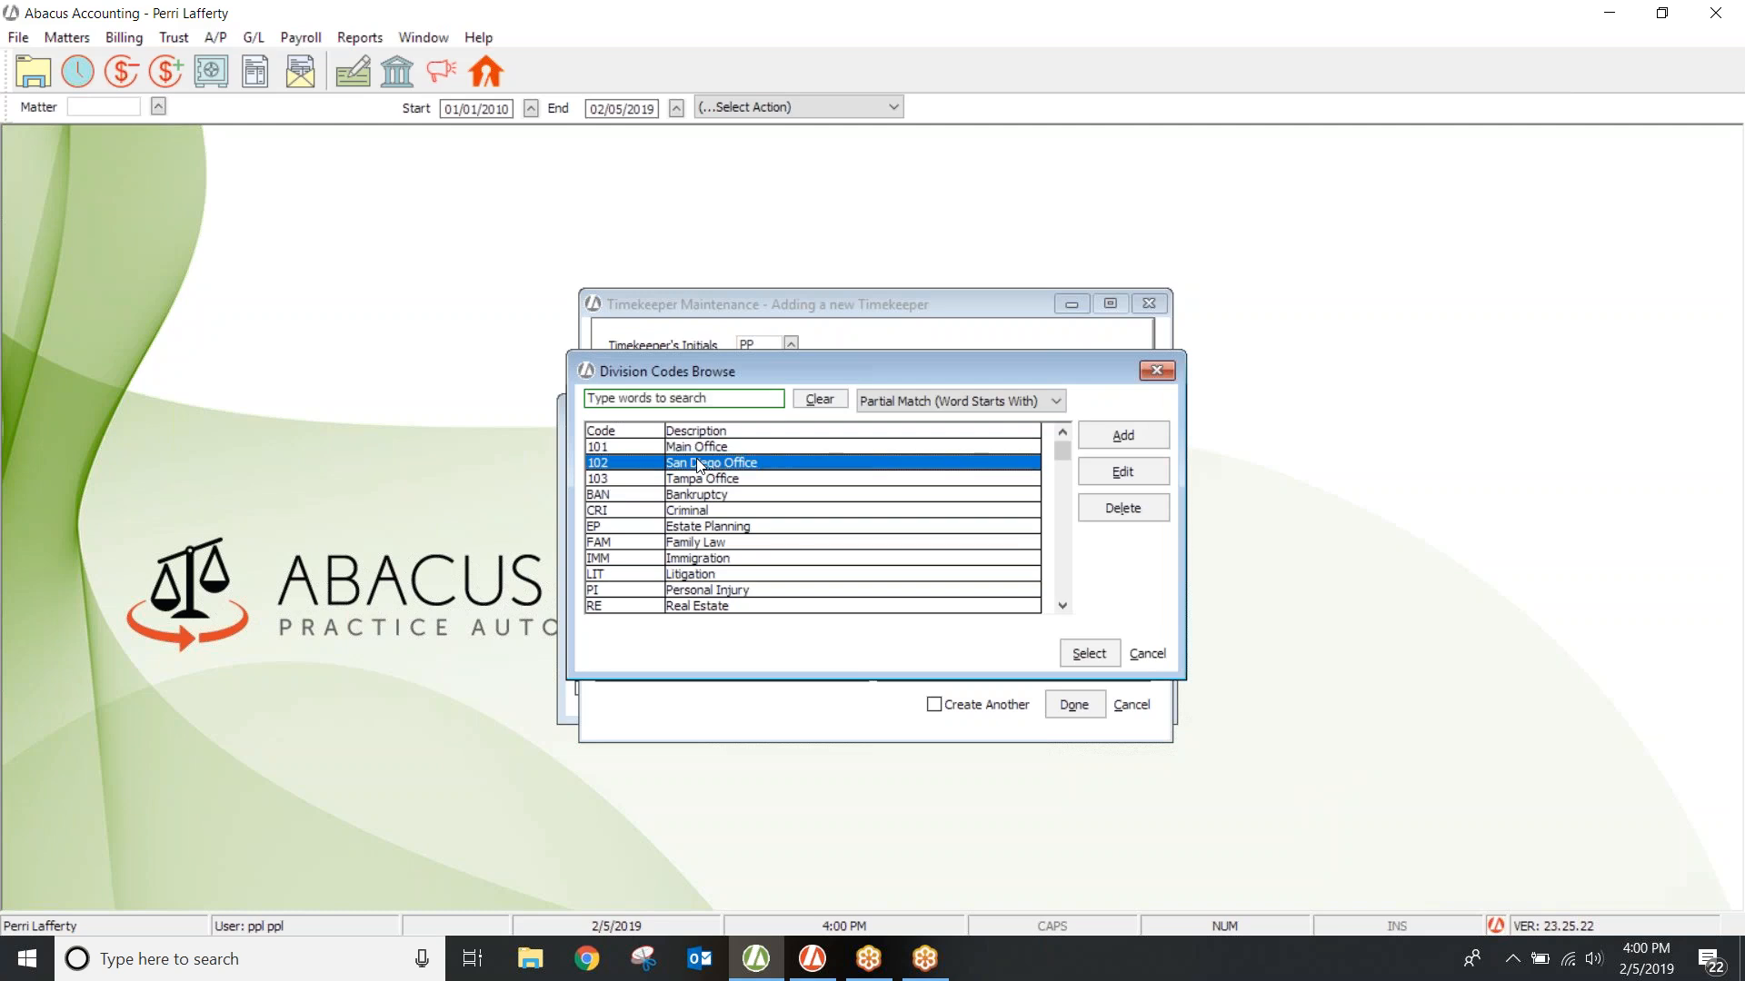
left_click(702, 479)
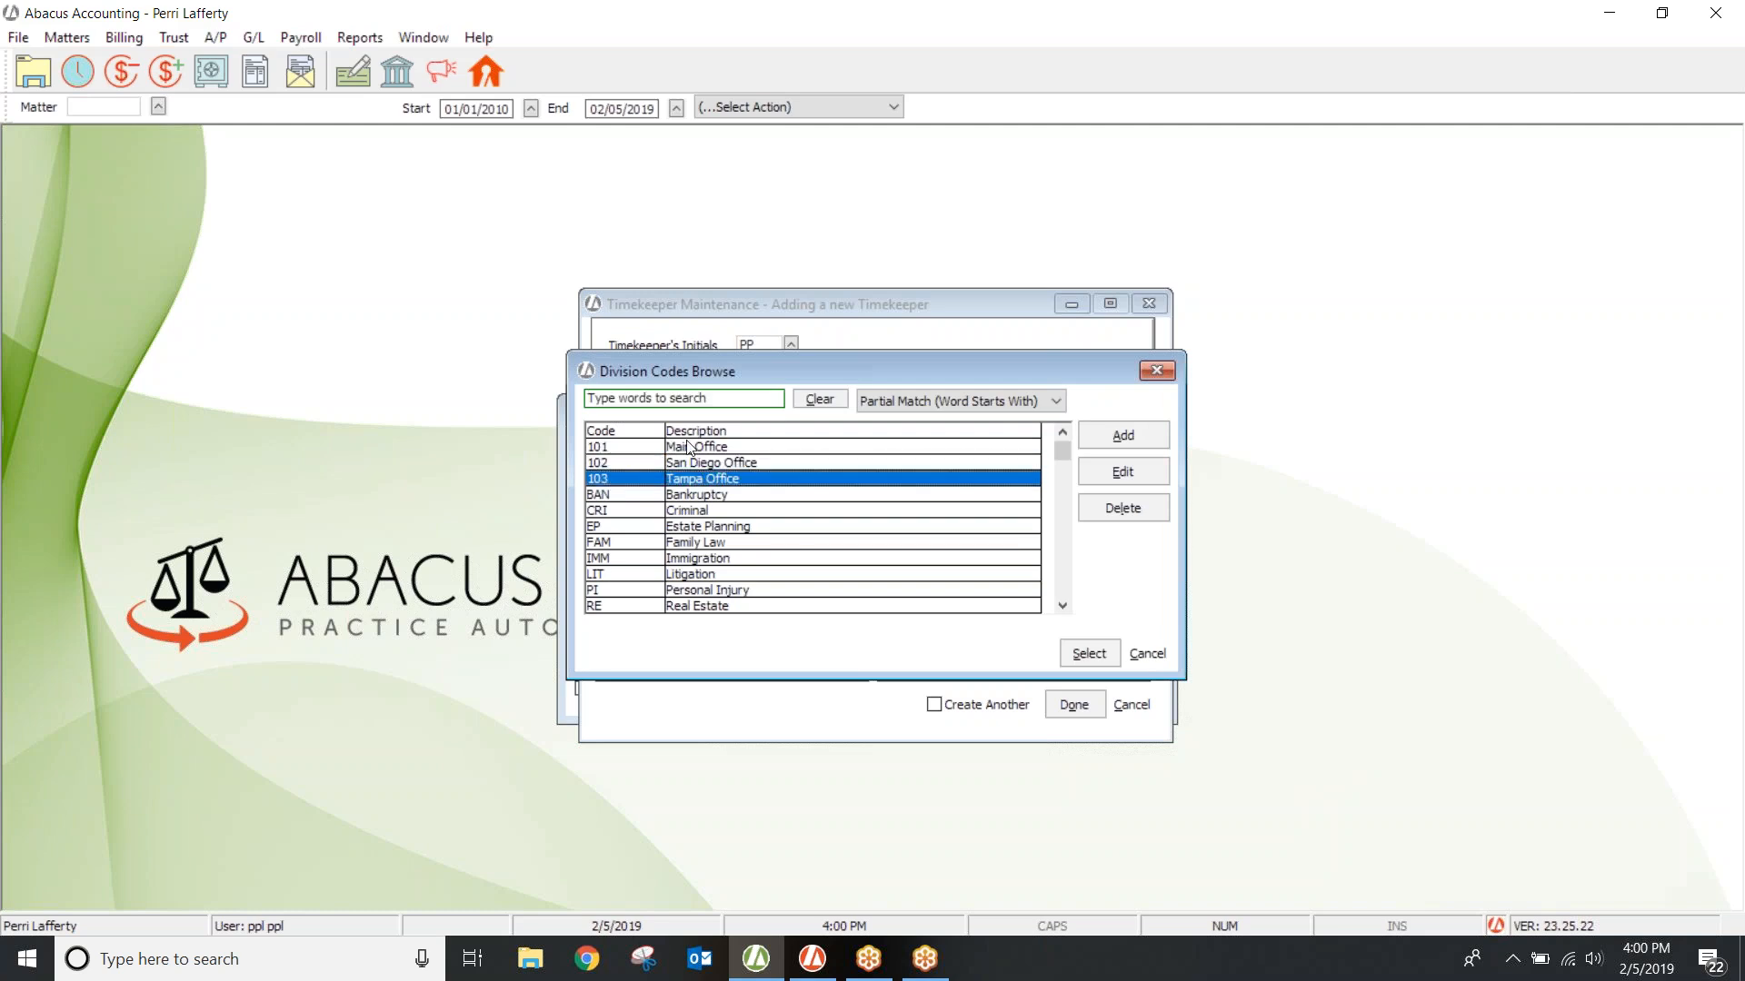
left_click(722, 447)
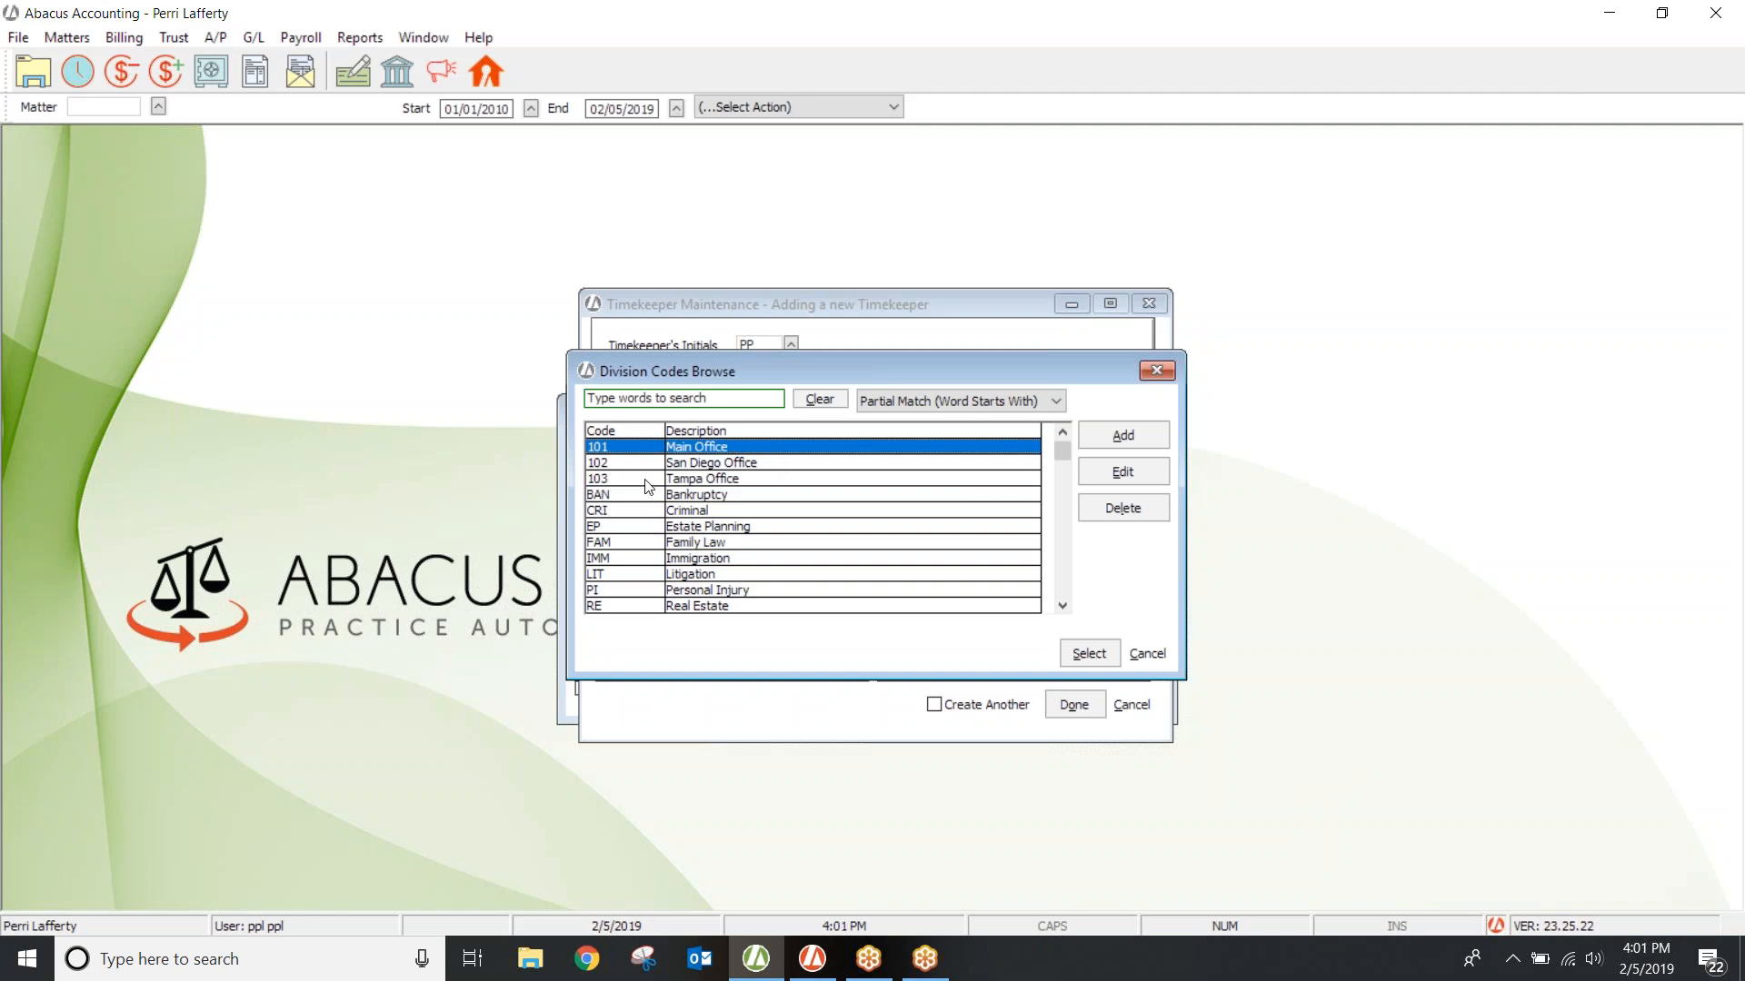
left_click(711, 480)
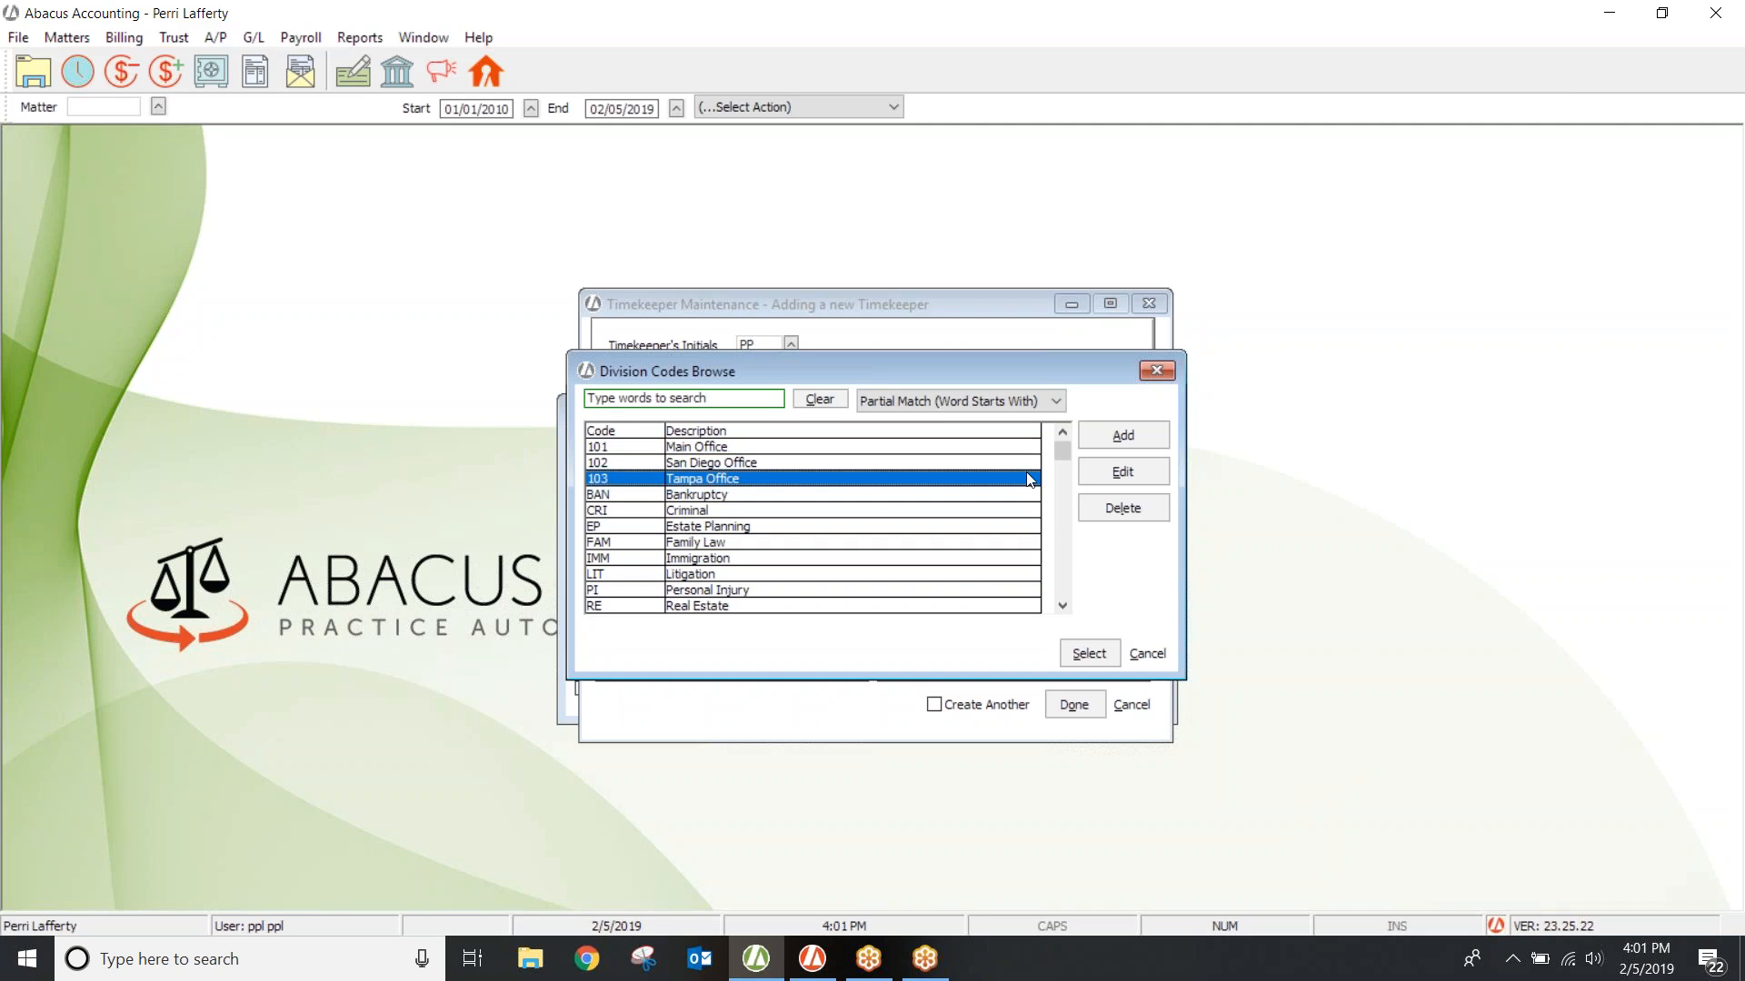
left_click(1088, 651)
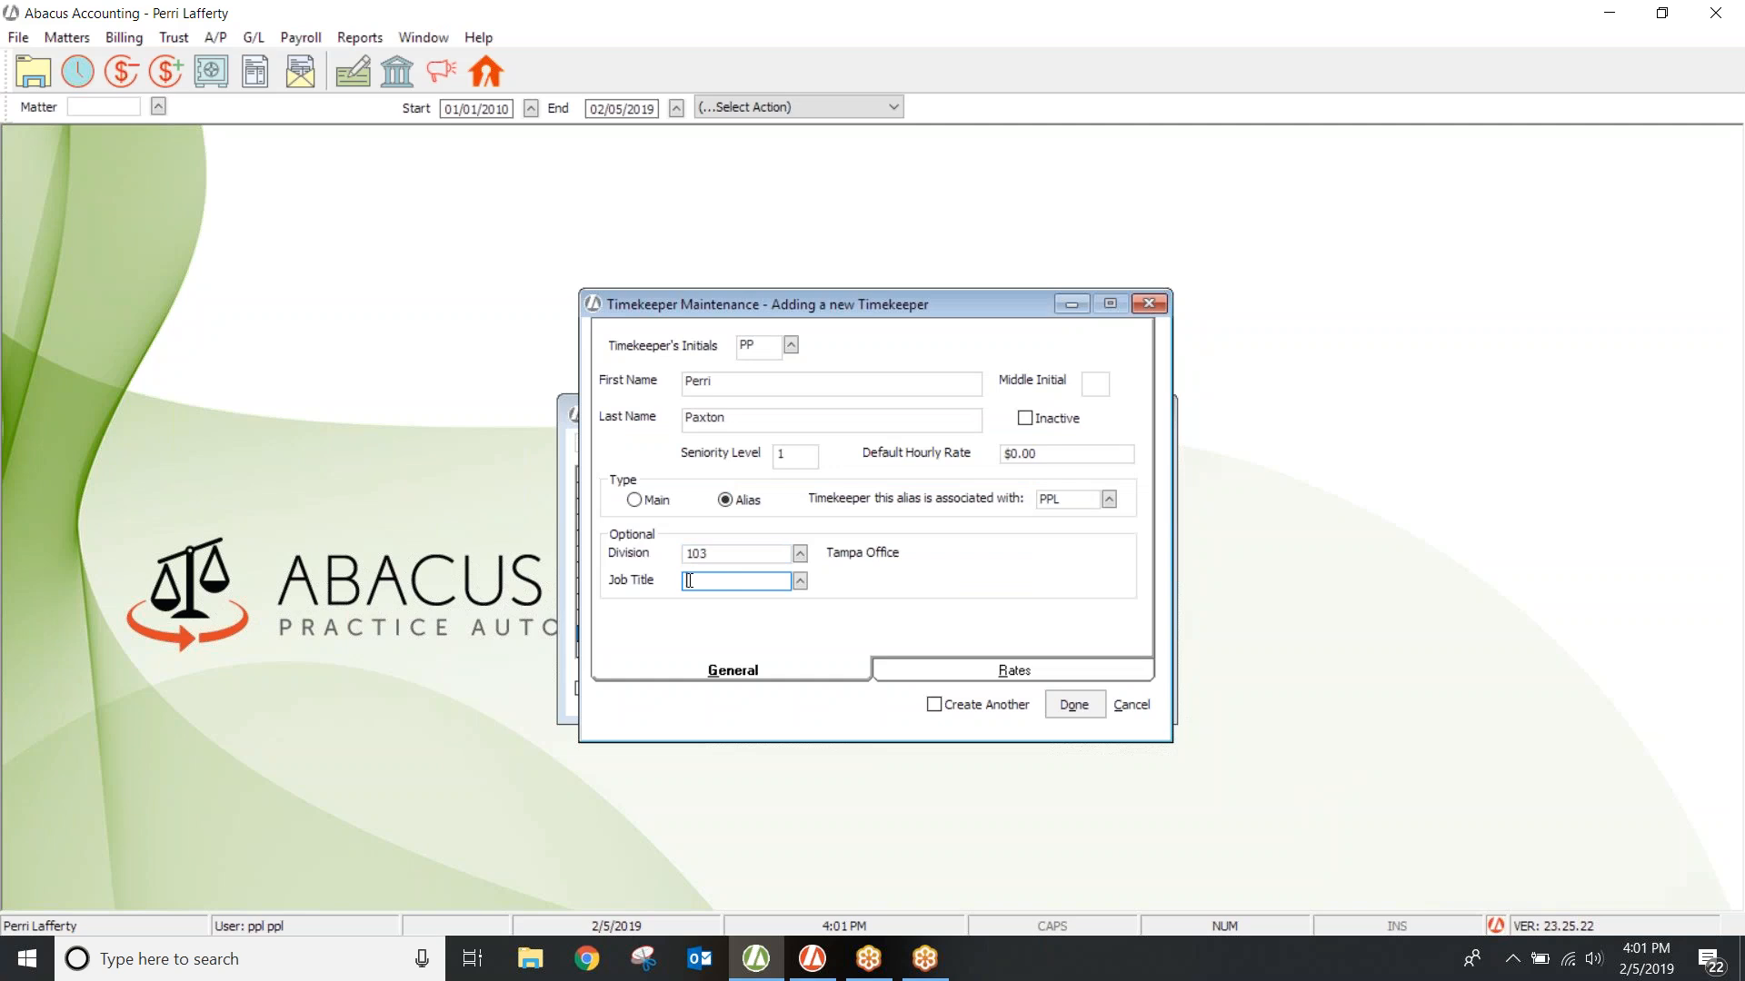
left_click(799, 584)
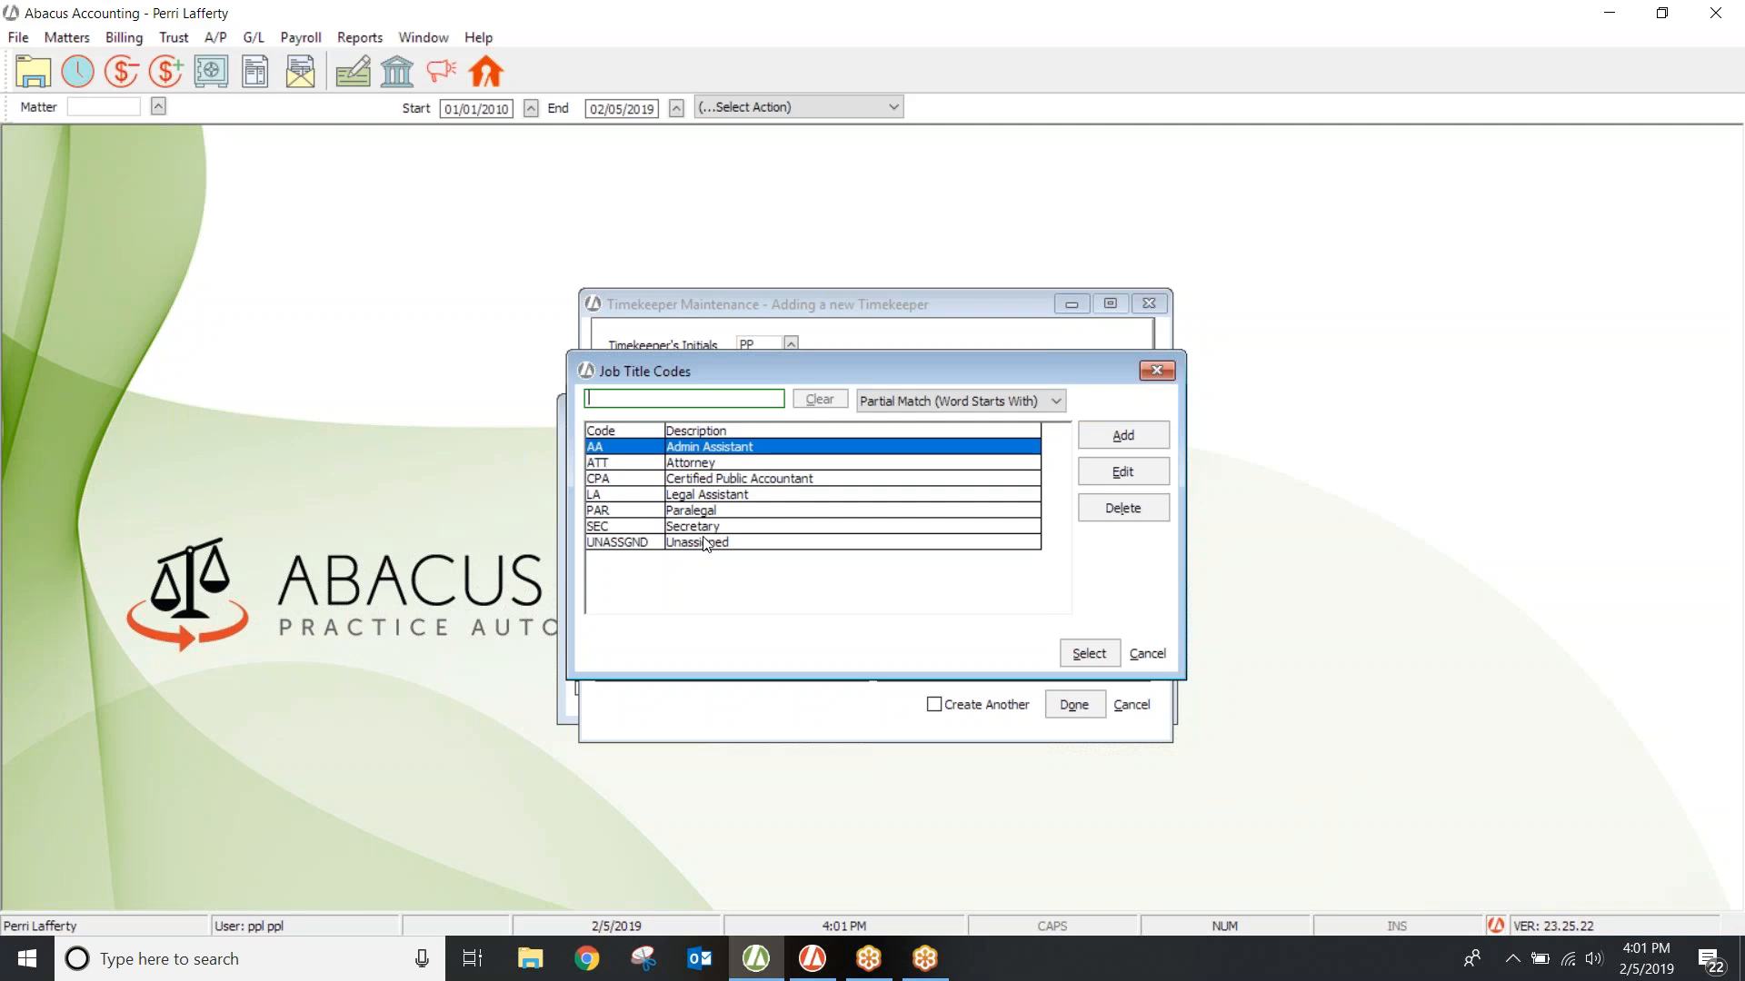
Step: Choose ATT Attorney from Job Title Codes and confirm it
left_click(695, 465)
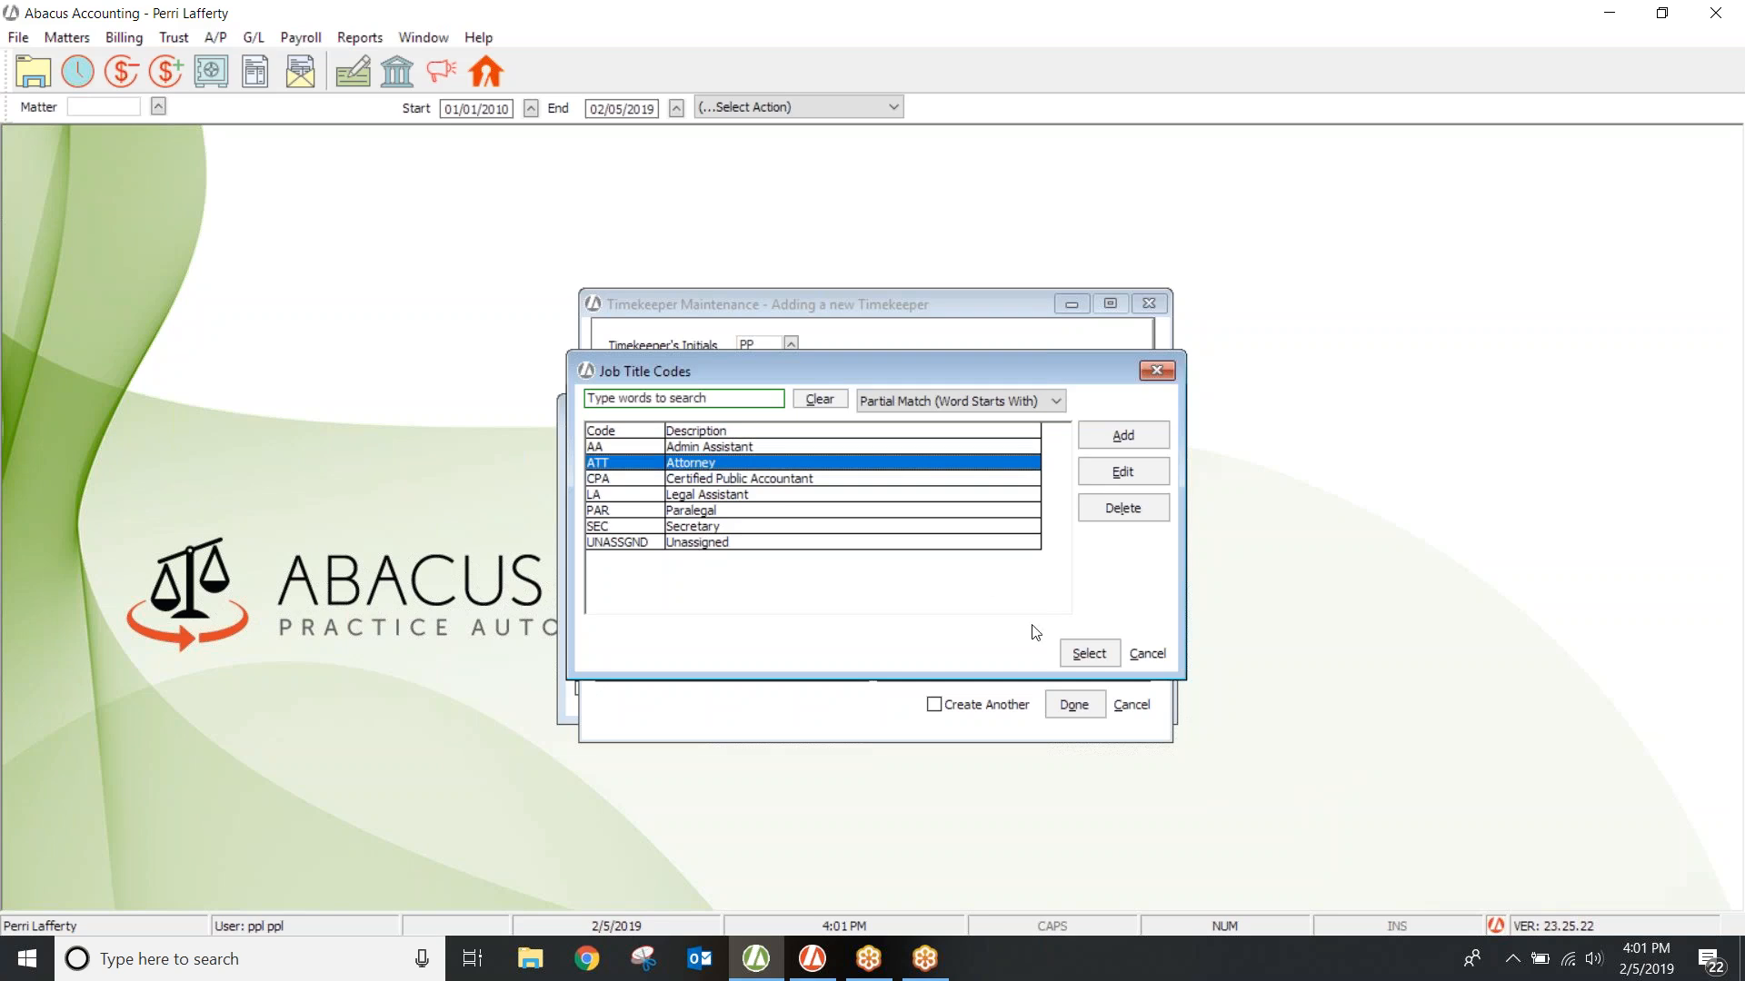
left_click(1089, 654)
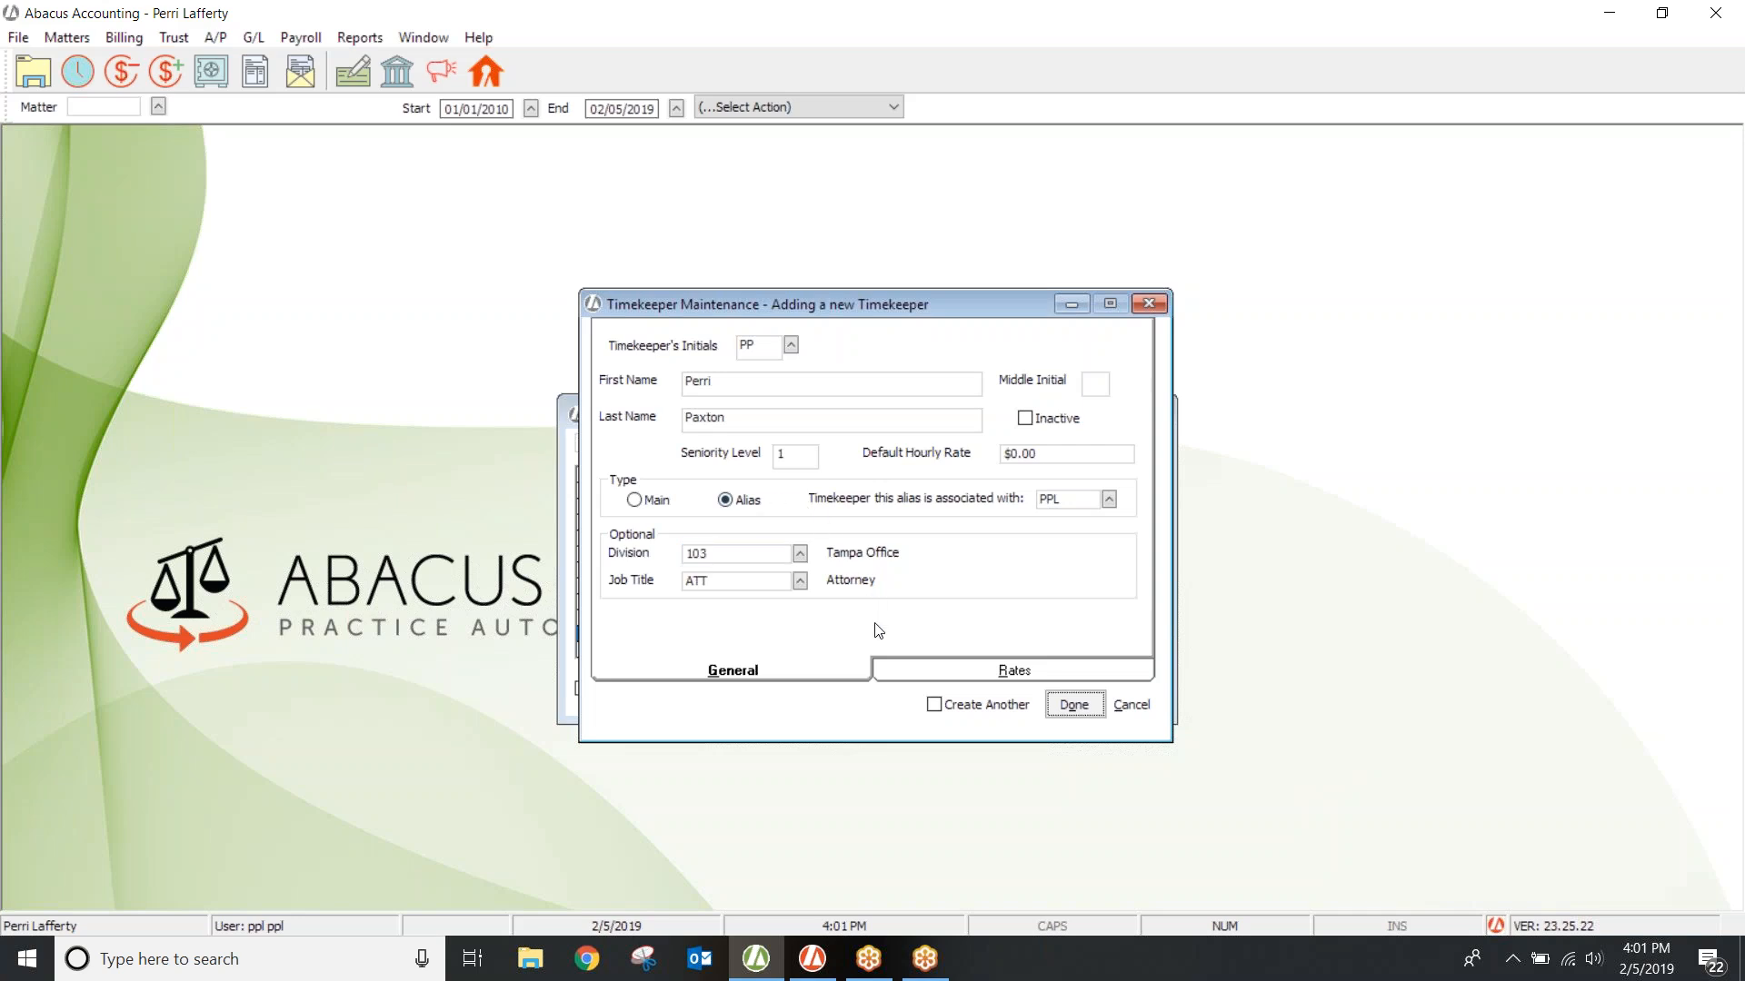
Step: Review the Rates tab, leaving all 25 rate levels at $0.00, and save the timekeeper
left_click(941, 675)
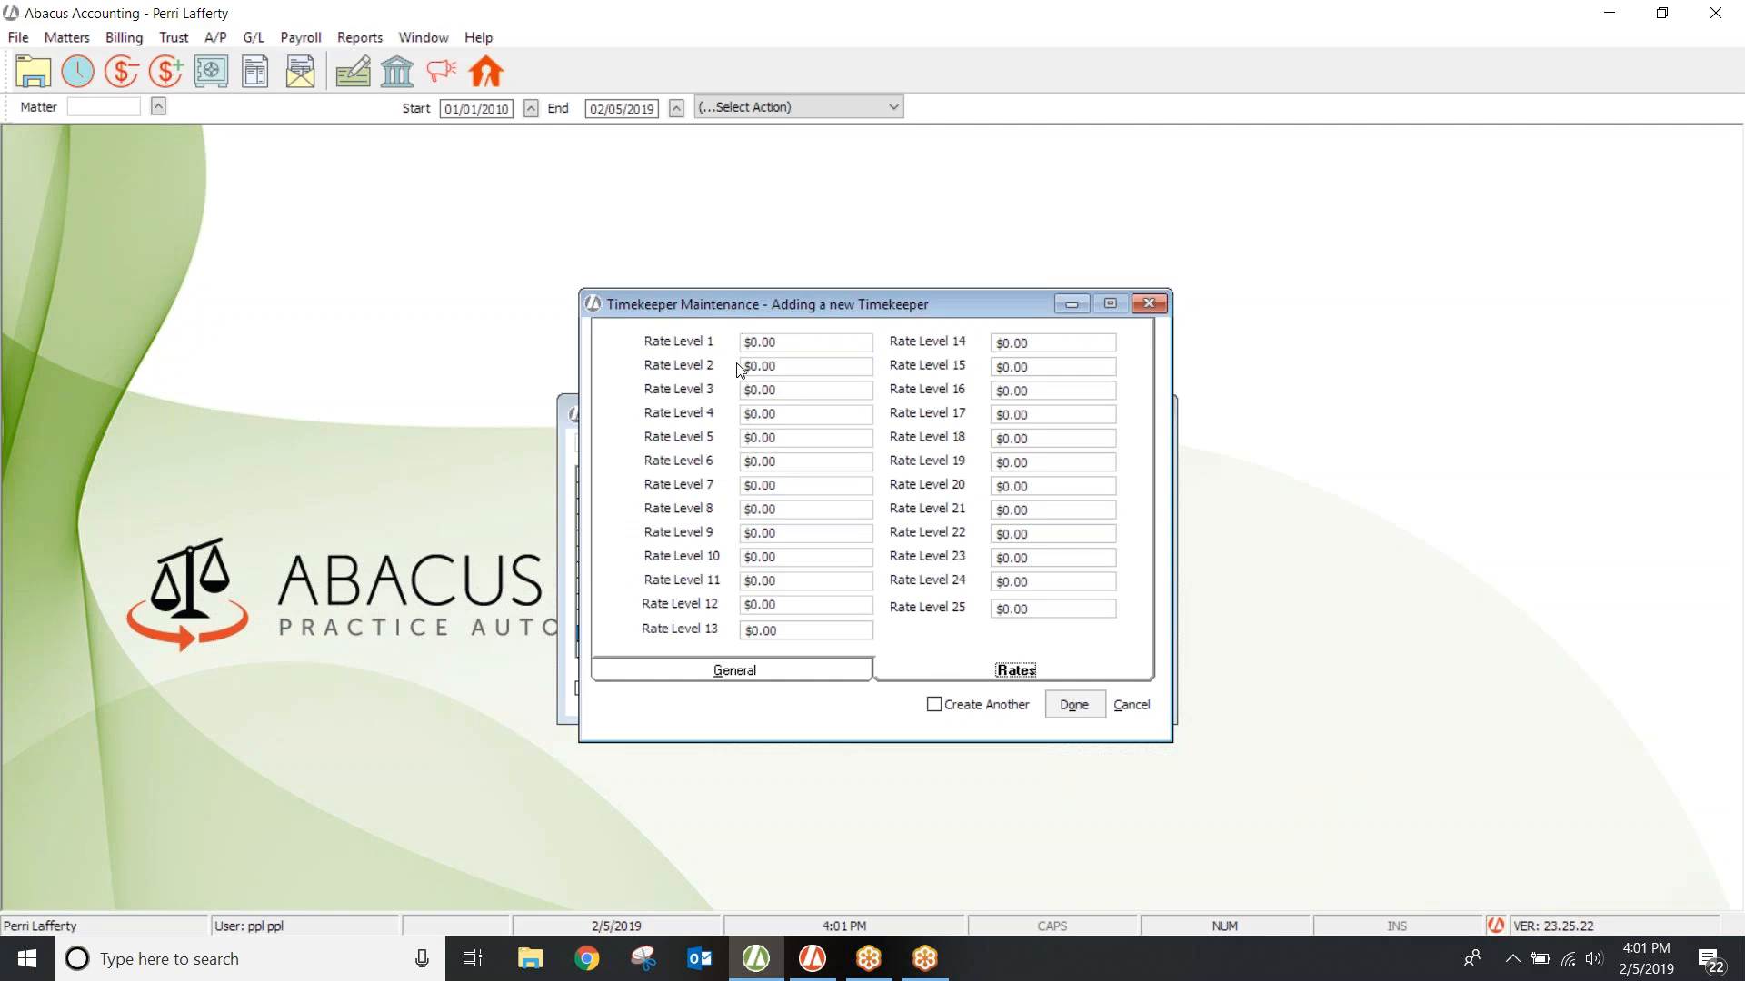
left_click(997, 509)
left_click(994, 602)
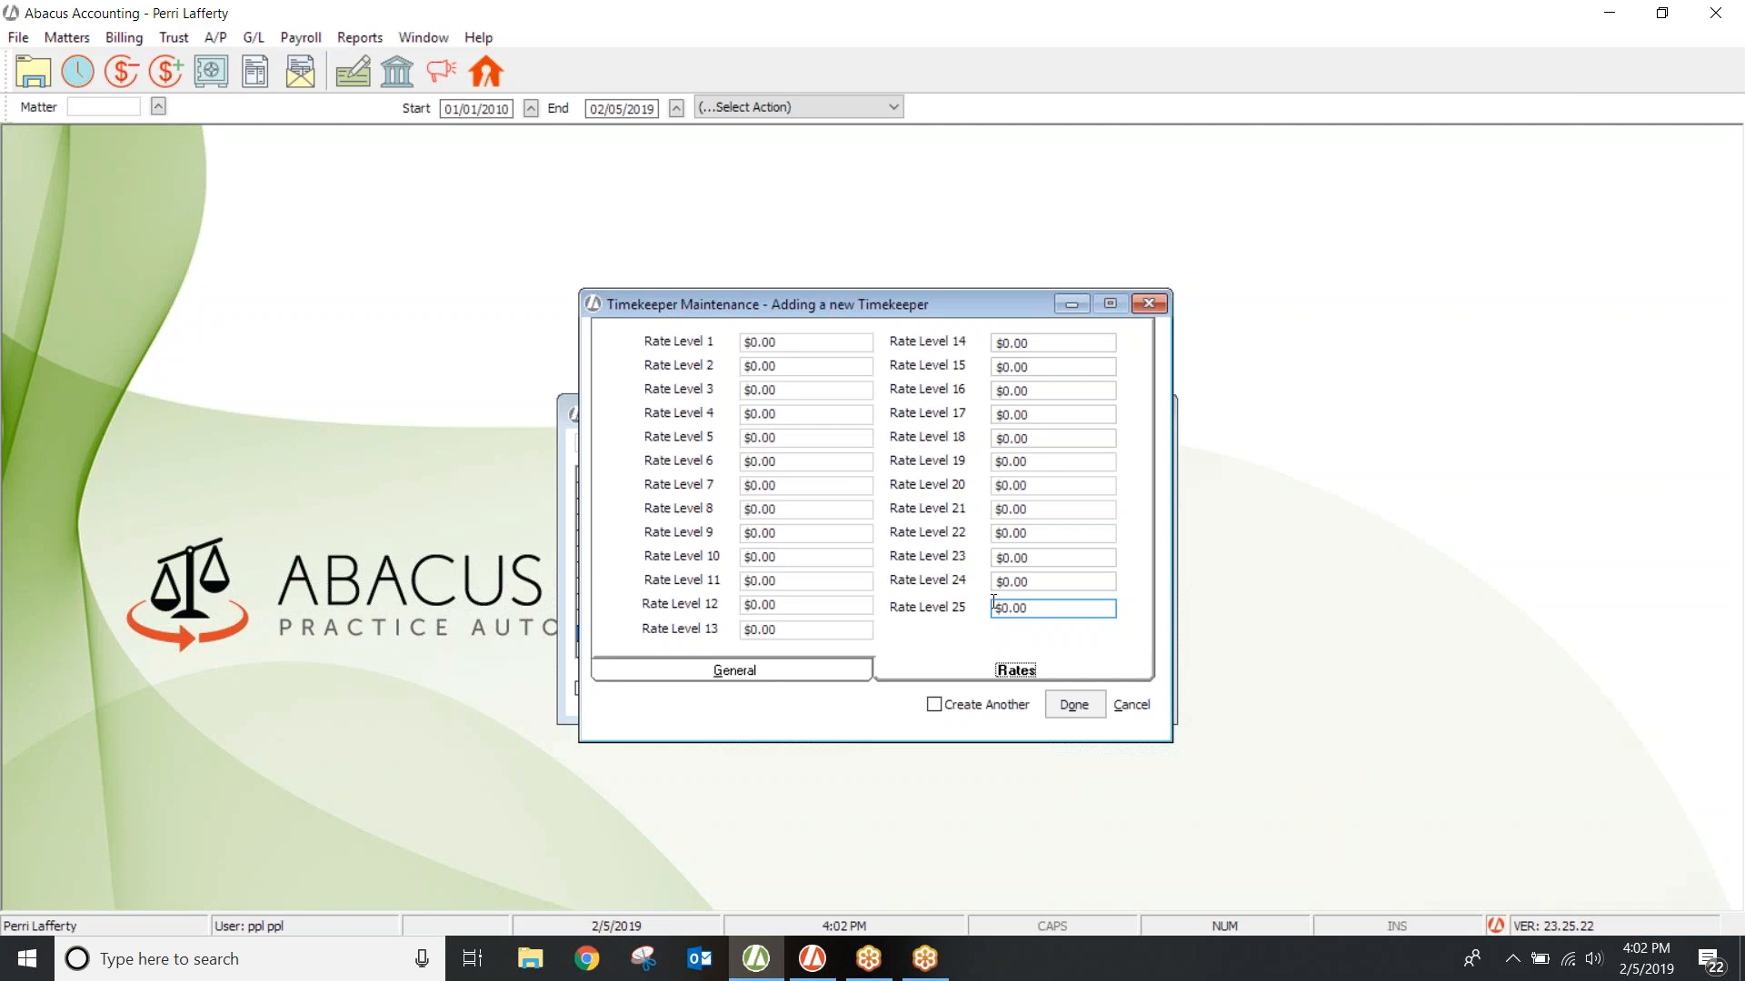
left_click(1074, 706)
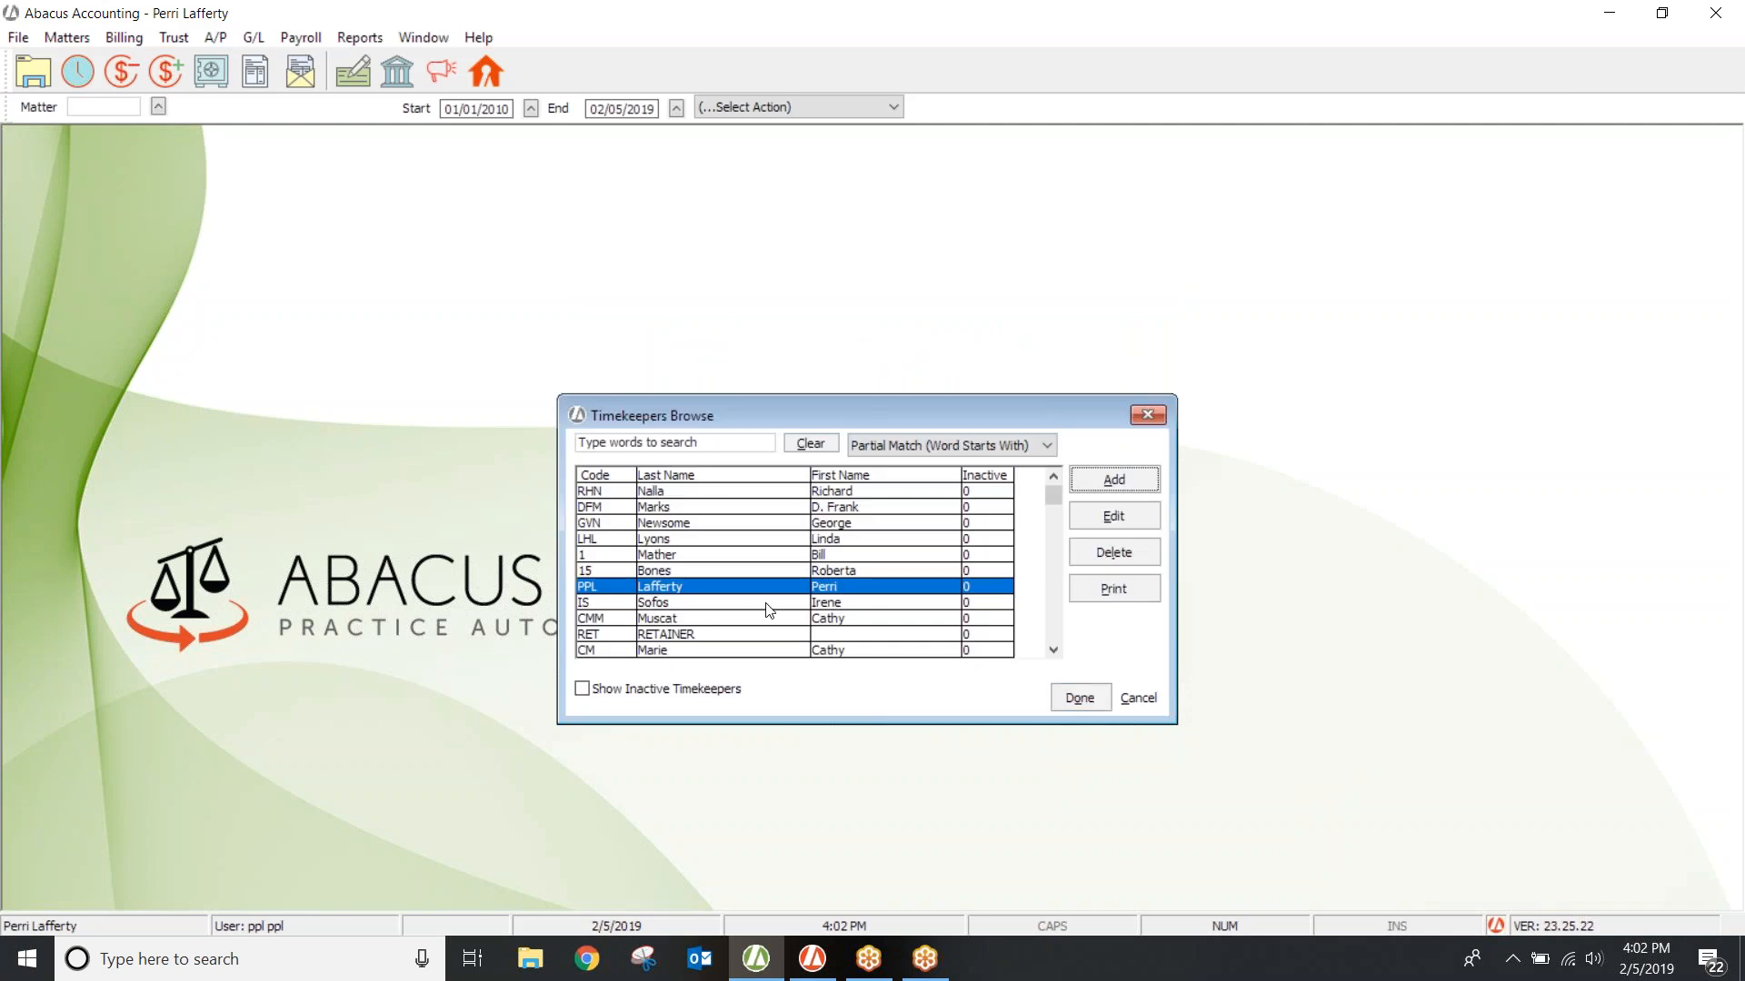
Step: Open timekeeper PPL for editing and view its rate levels ($275.00, $200.00, $100.00)
left_click(659, 588)
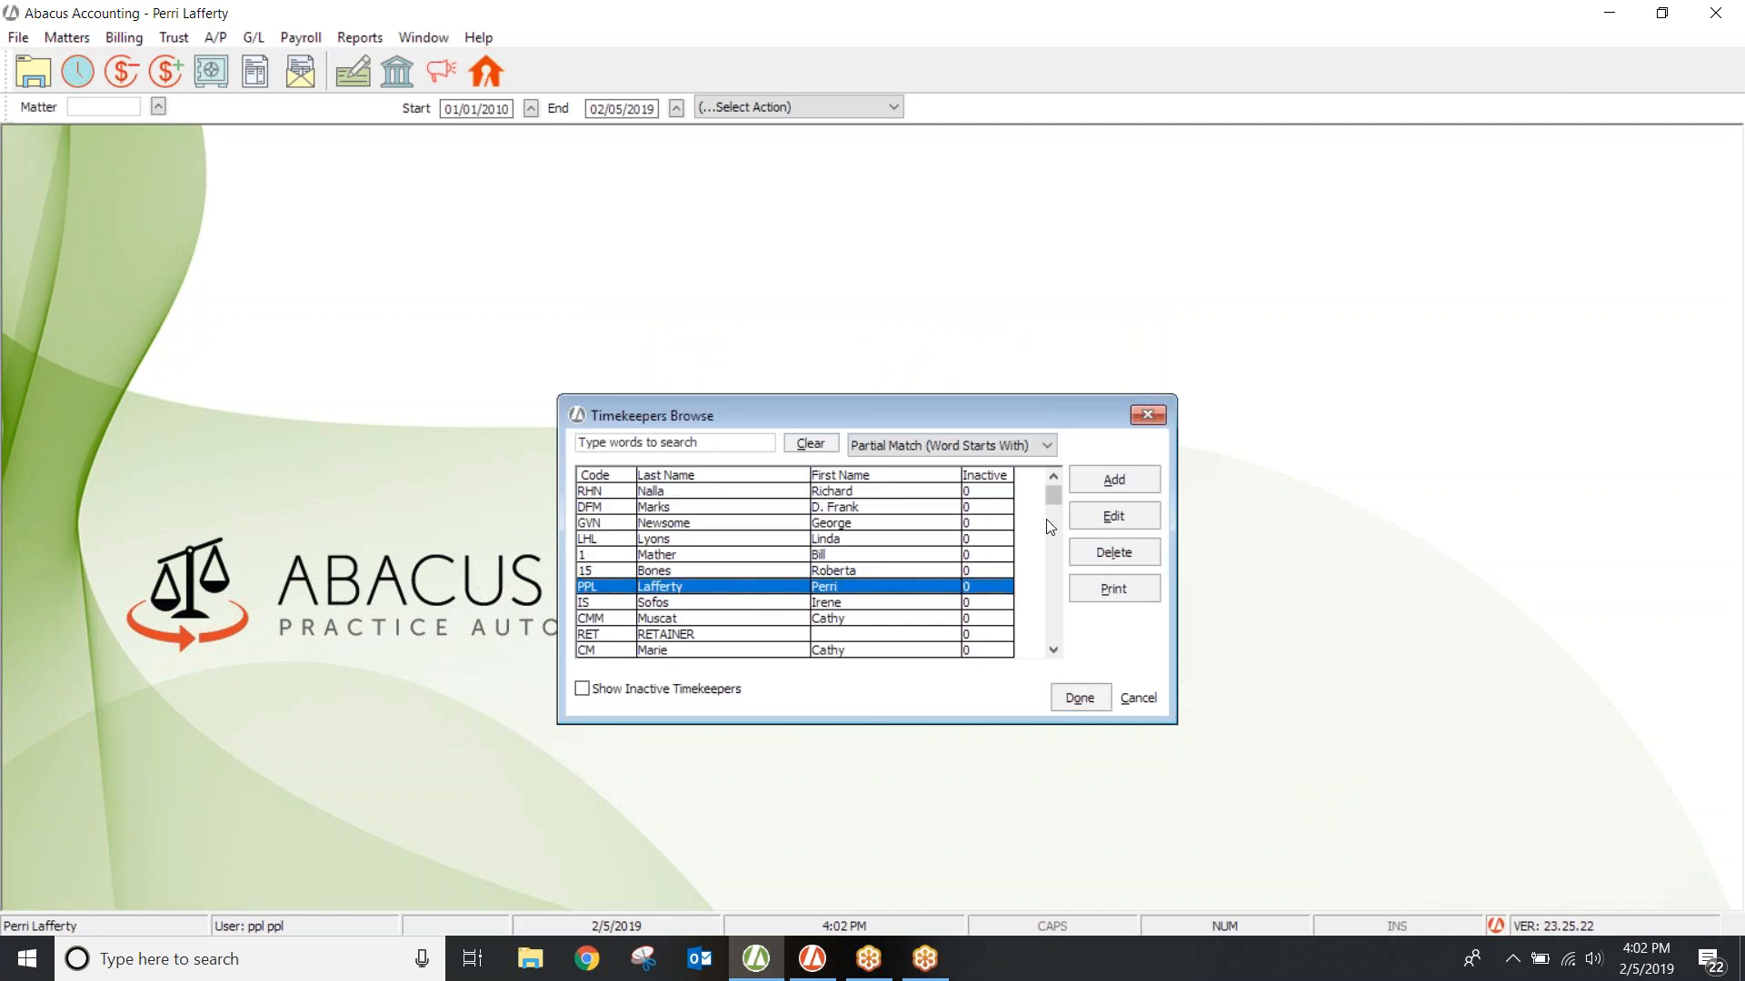
left_click(1102, 518)
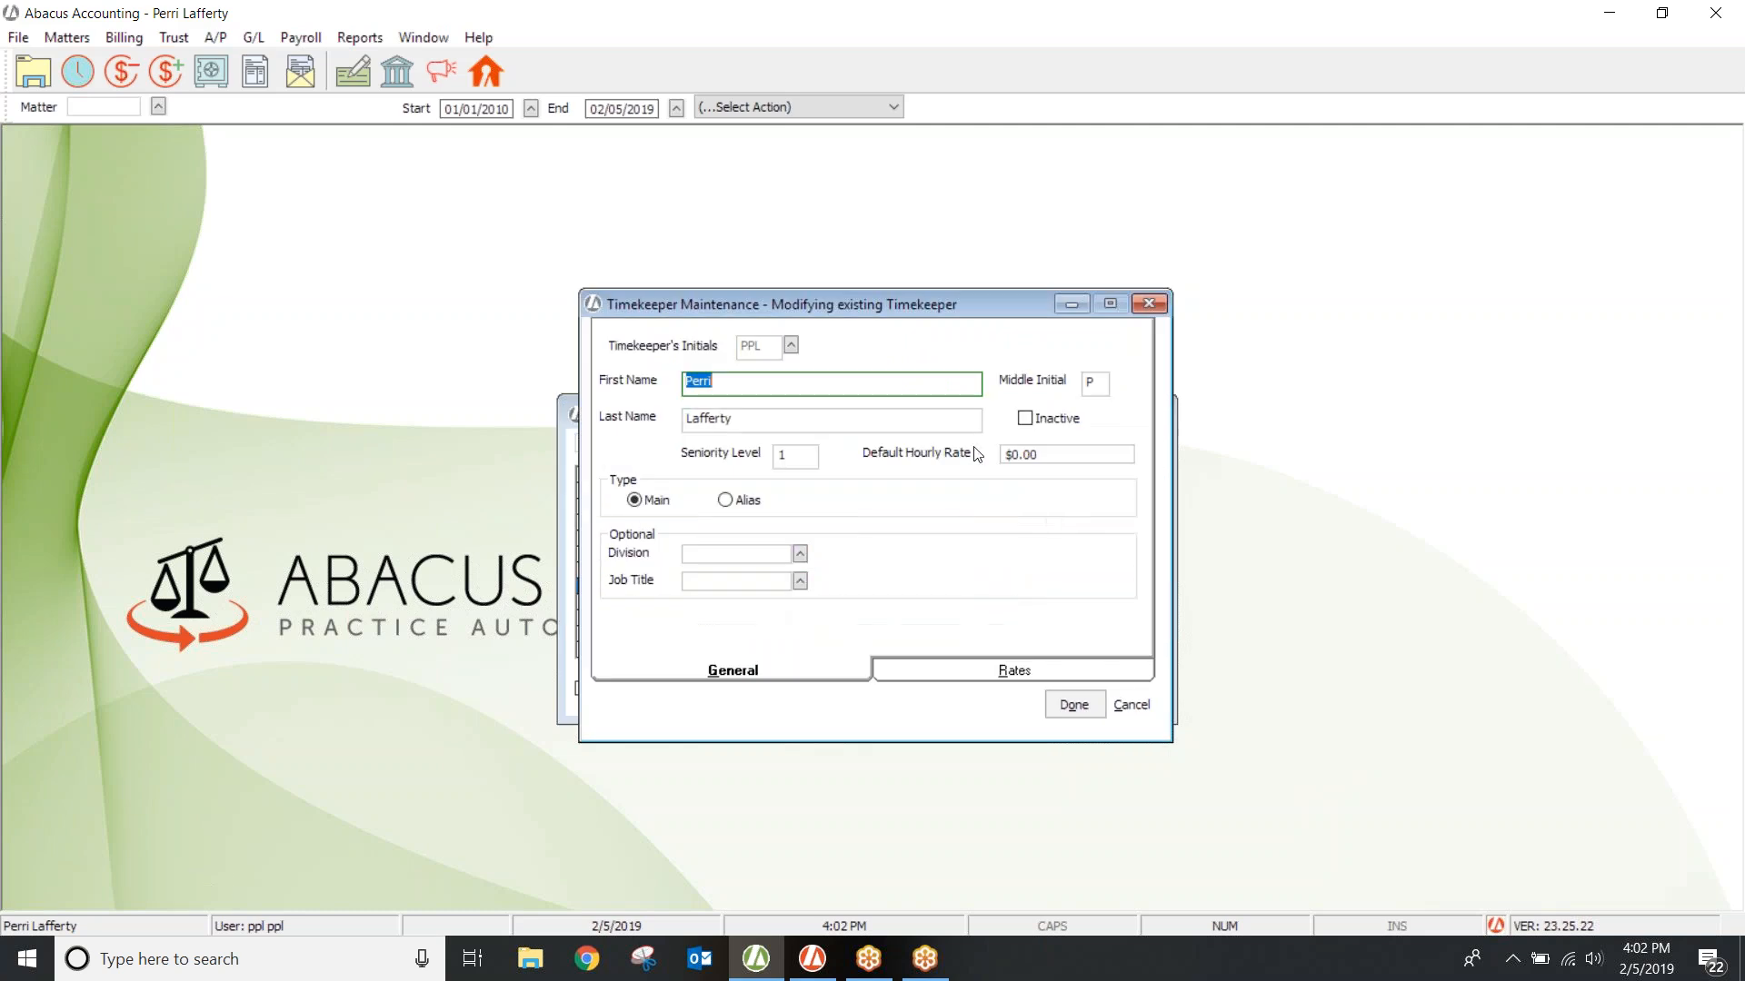
left_click(919, 674)
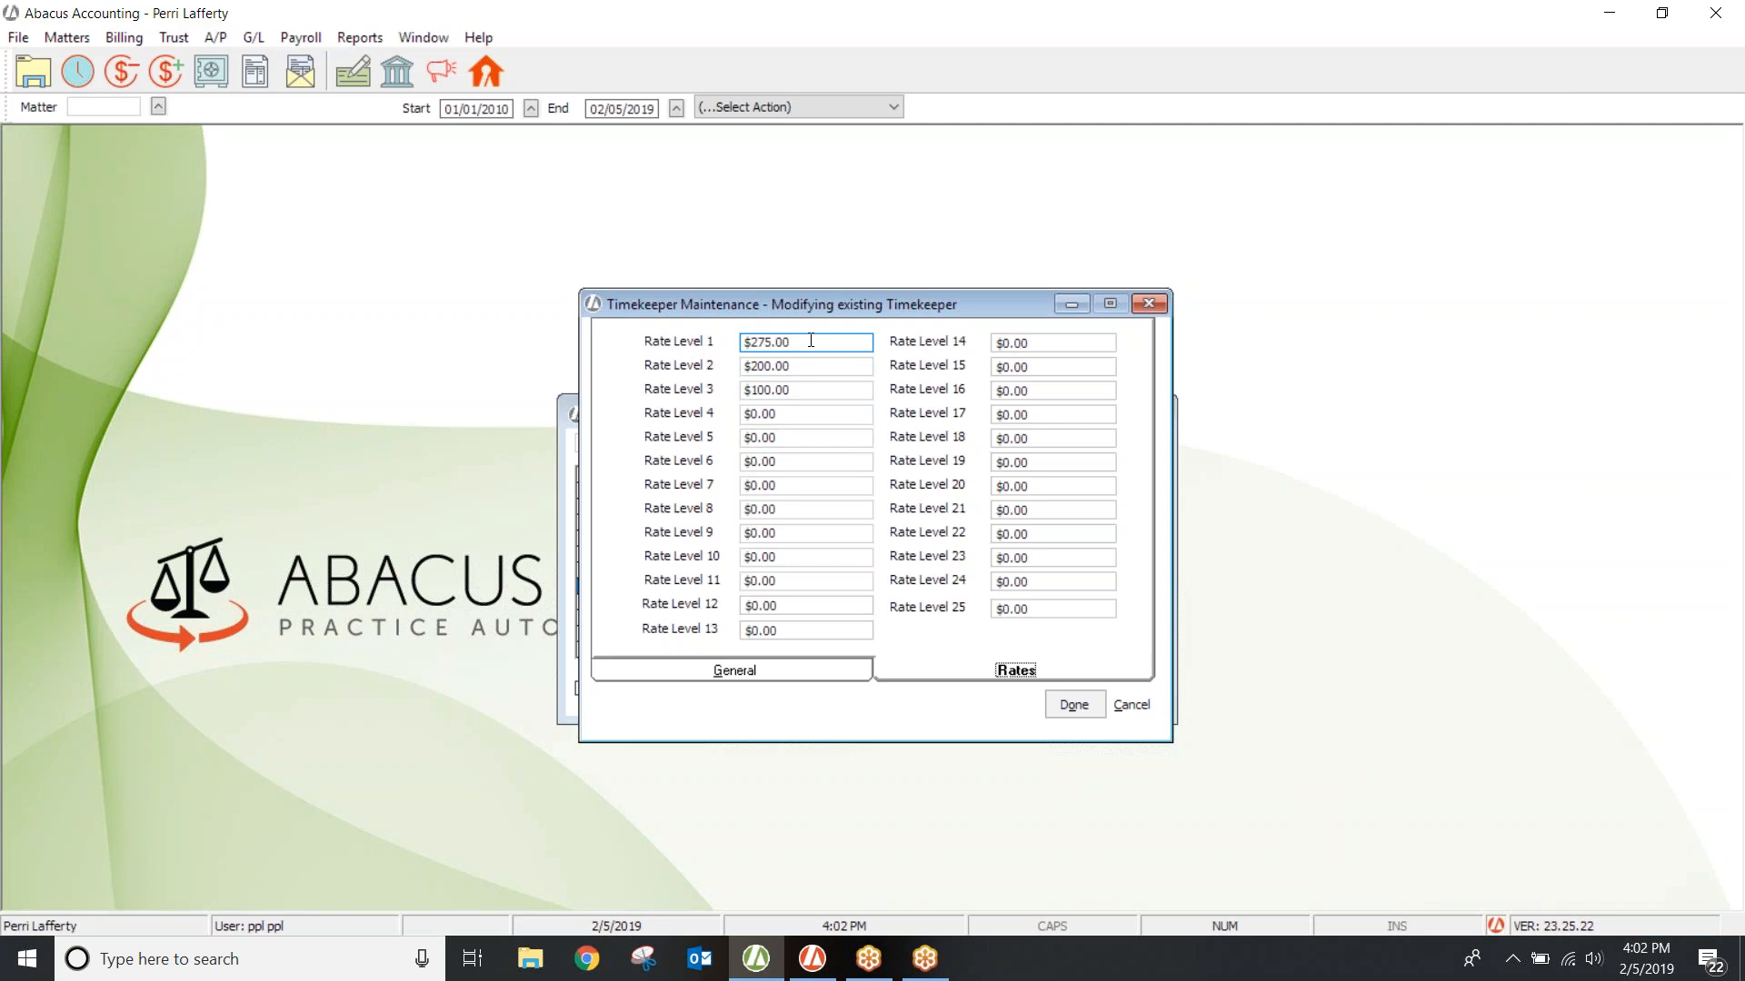
left_click(21, 38)
mouse_move(35, 60)
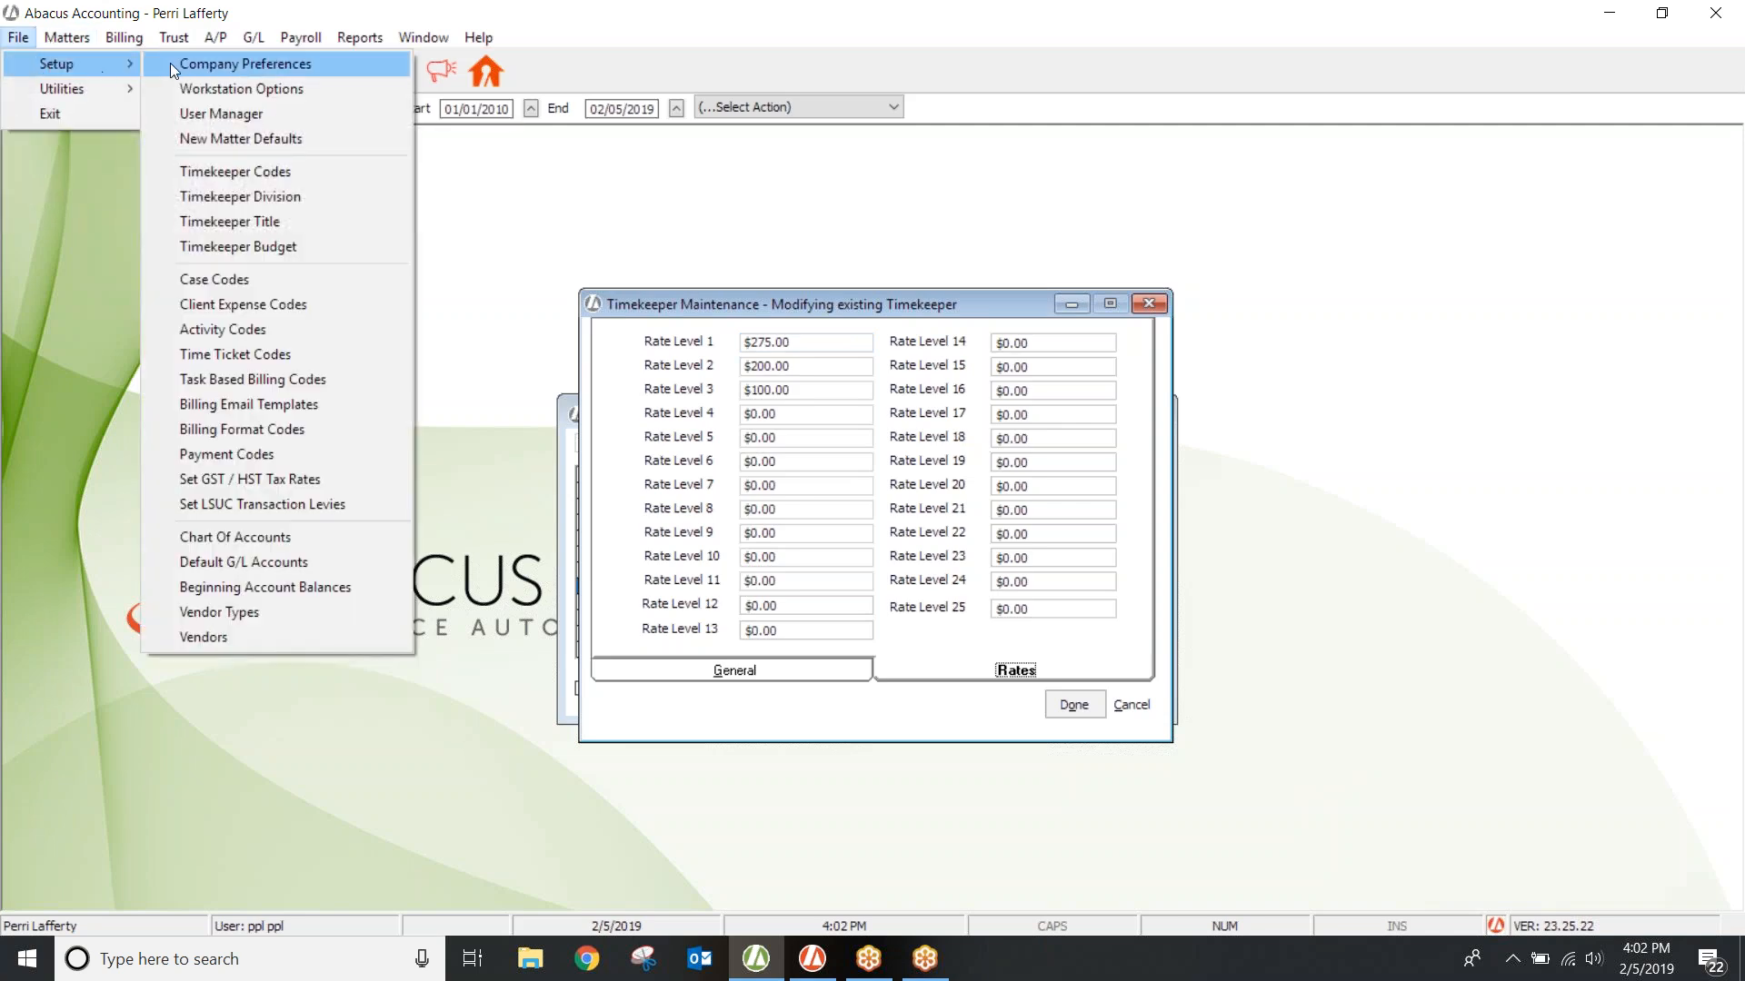
left_click(195, 139)
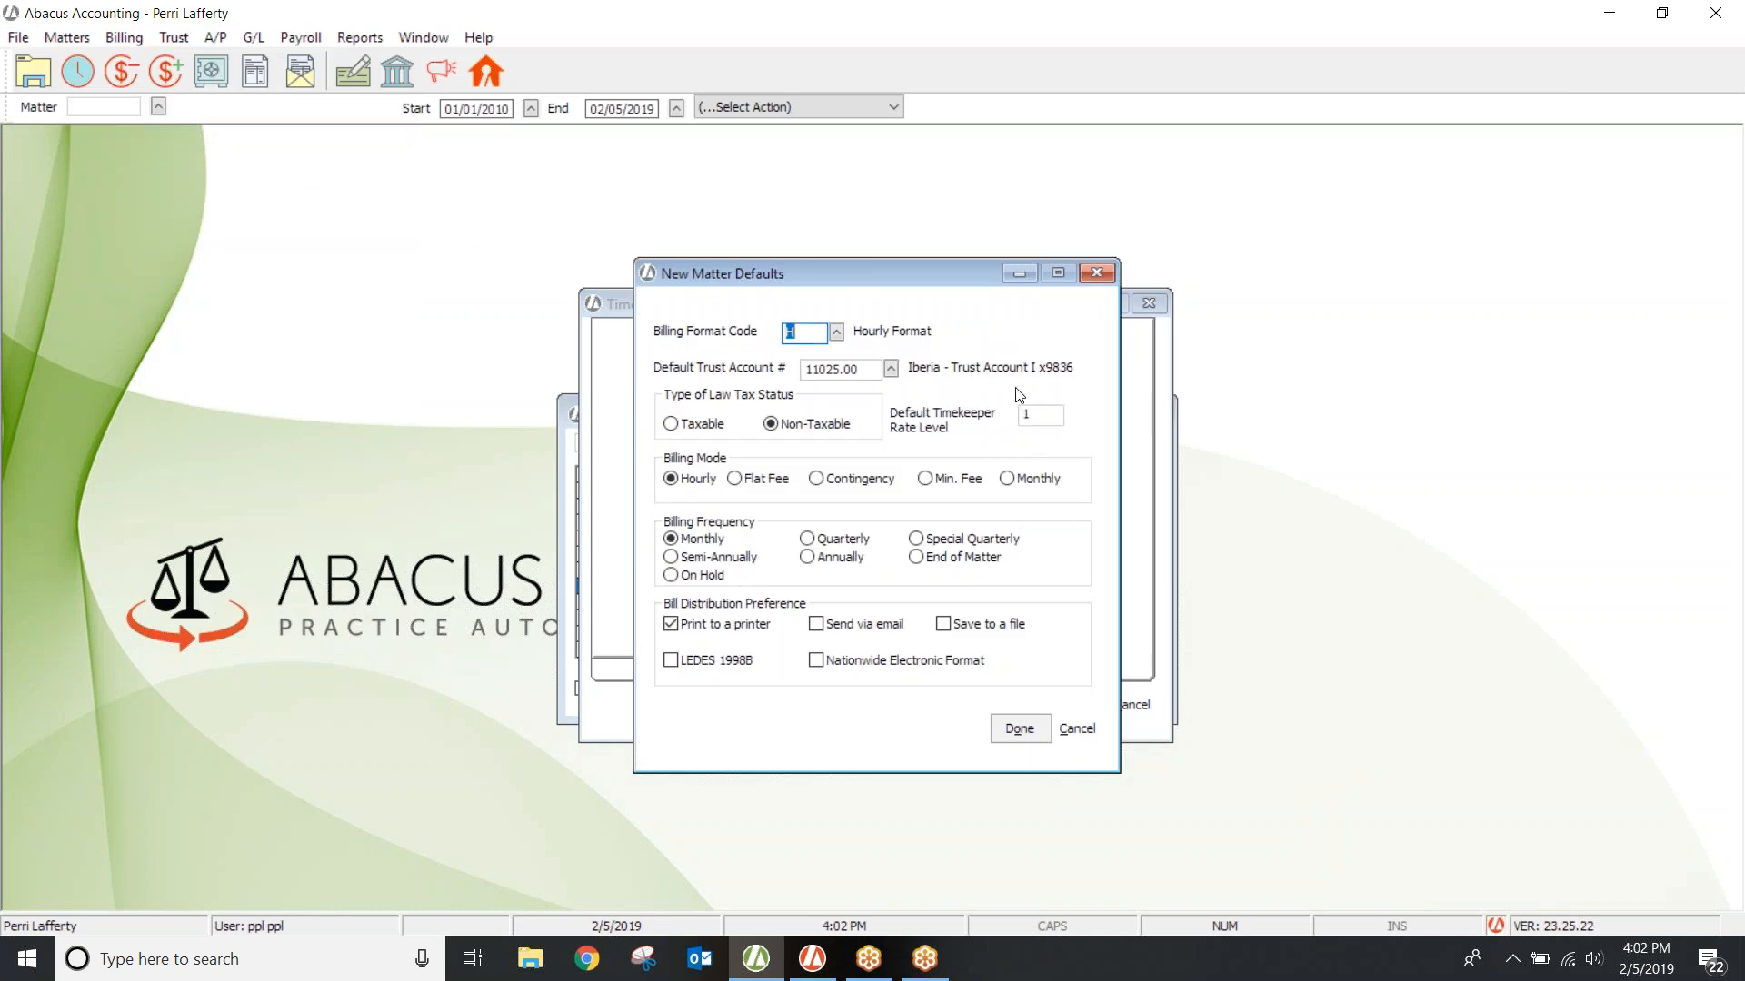
left_click_drag(870, 275, 356, 312)
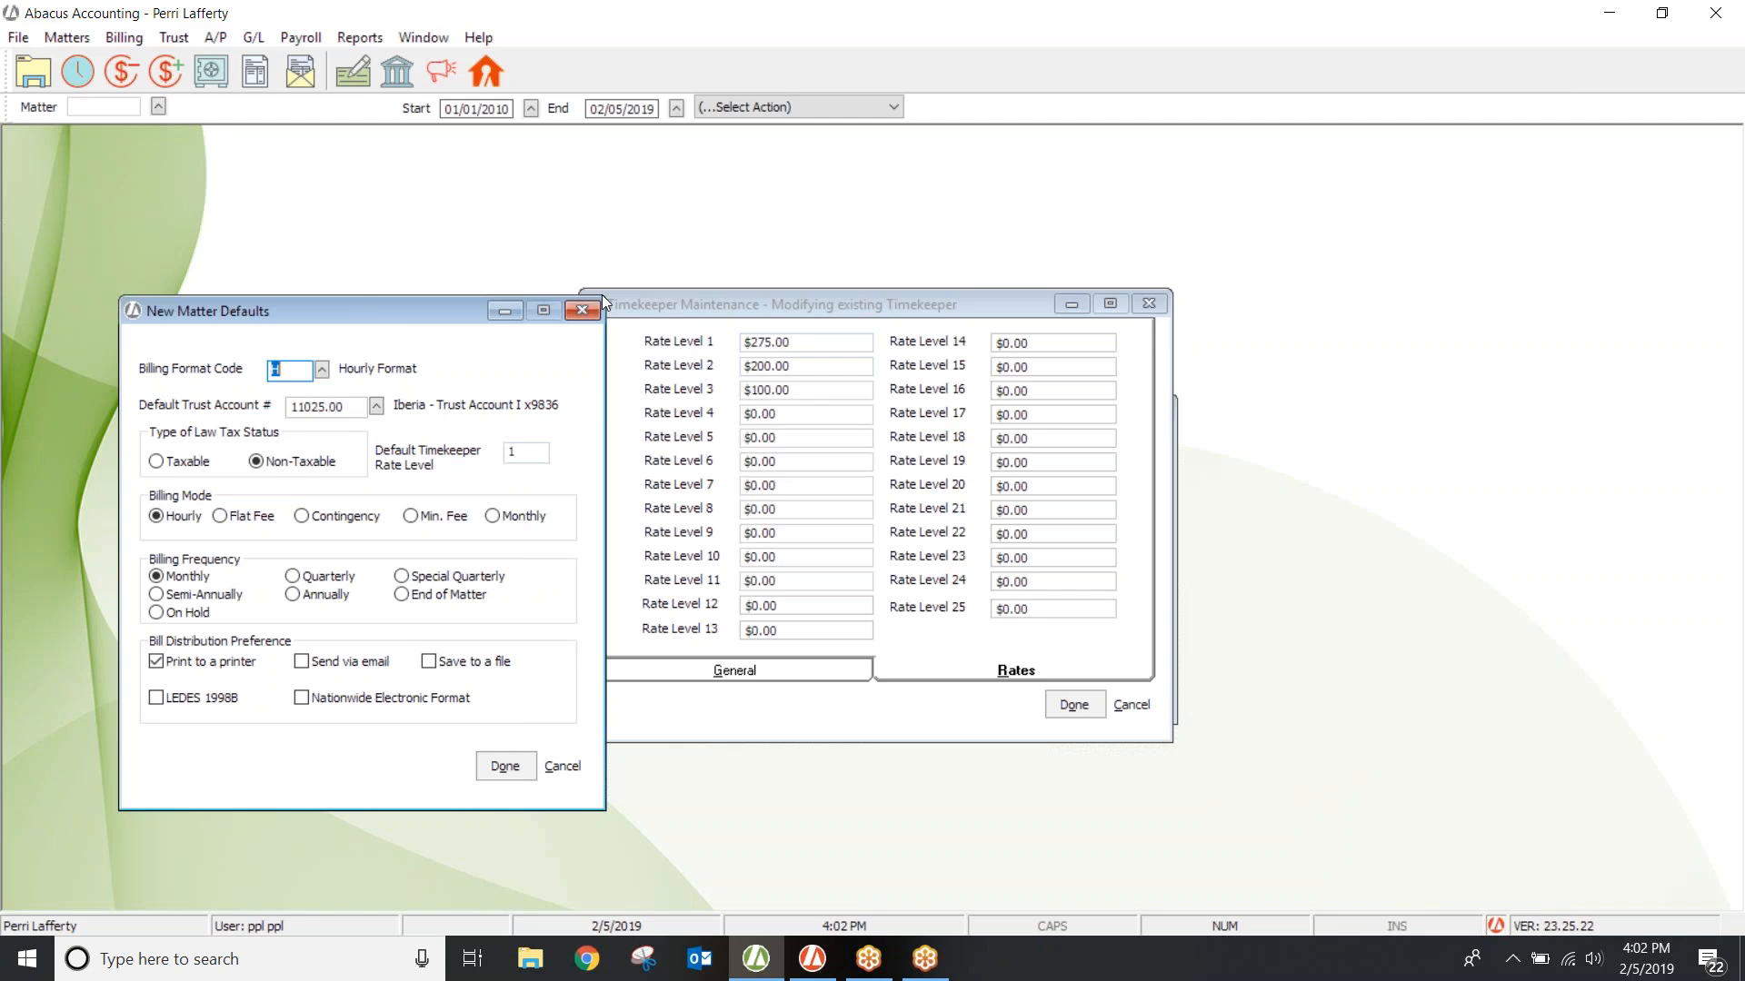
left_click(581, 312)
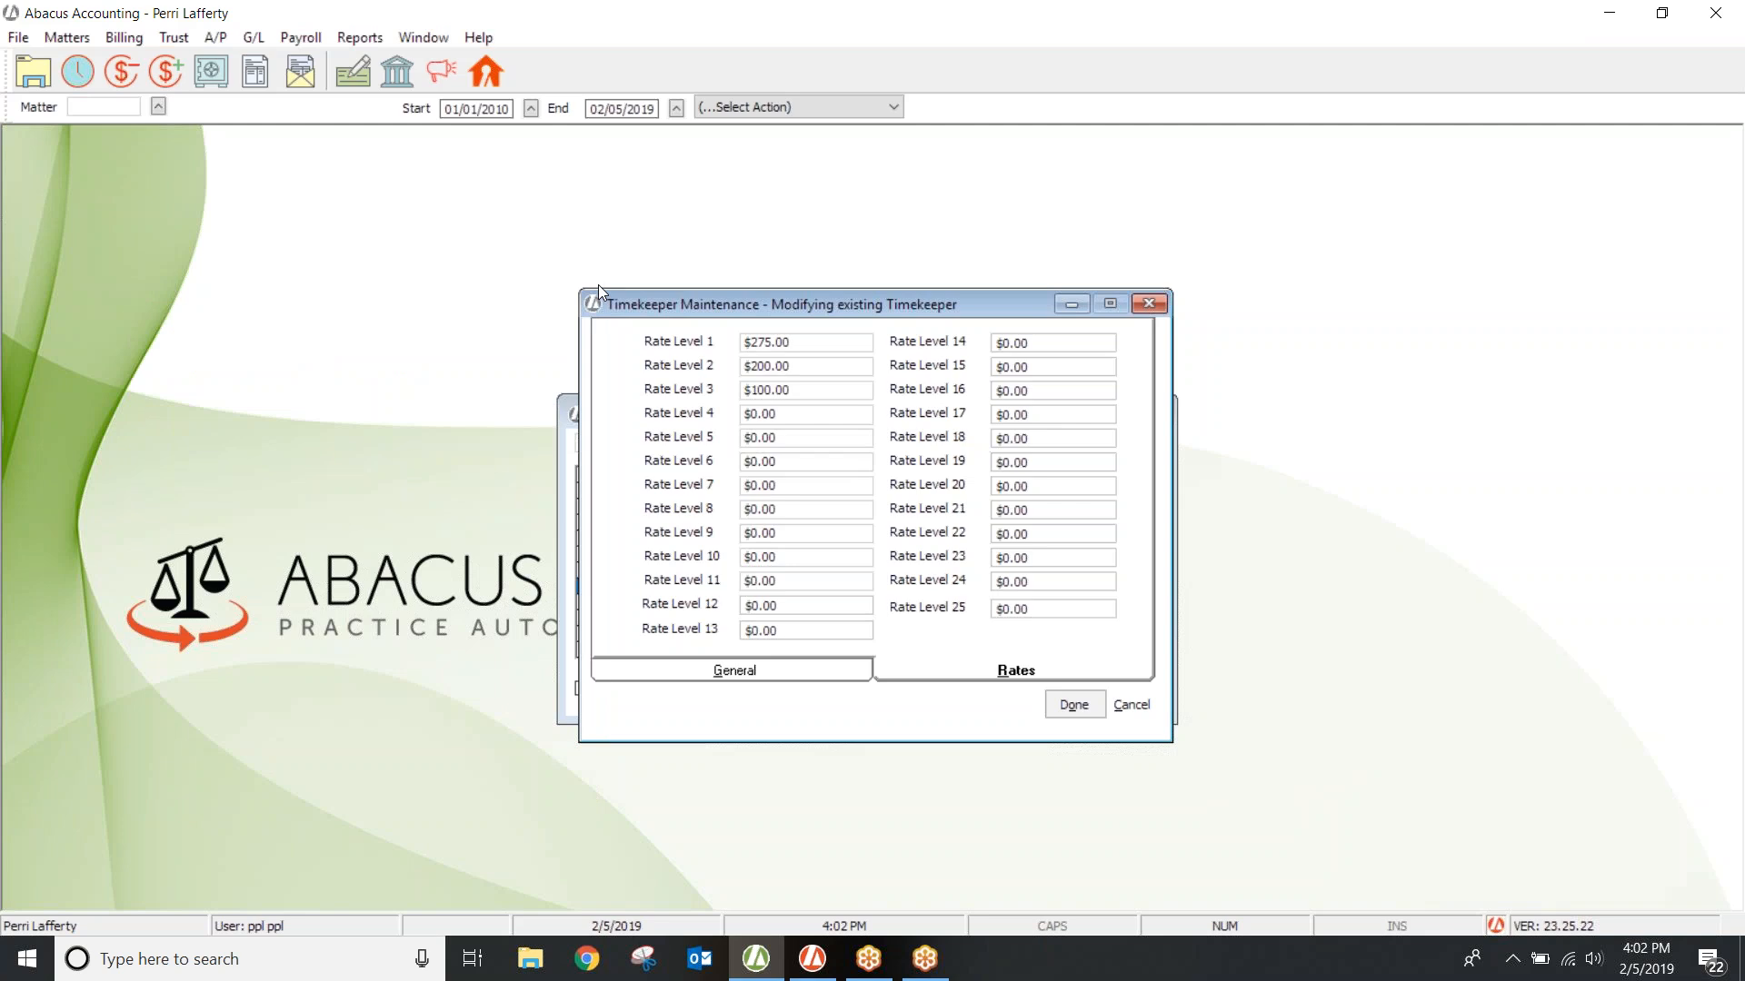
left_click(799, 368)
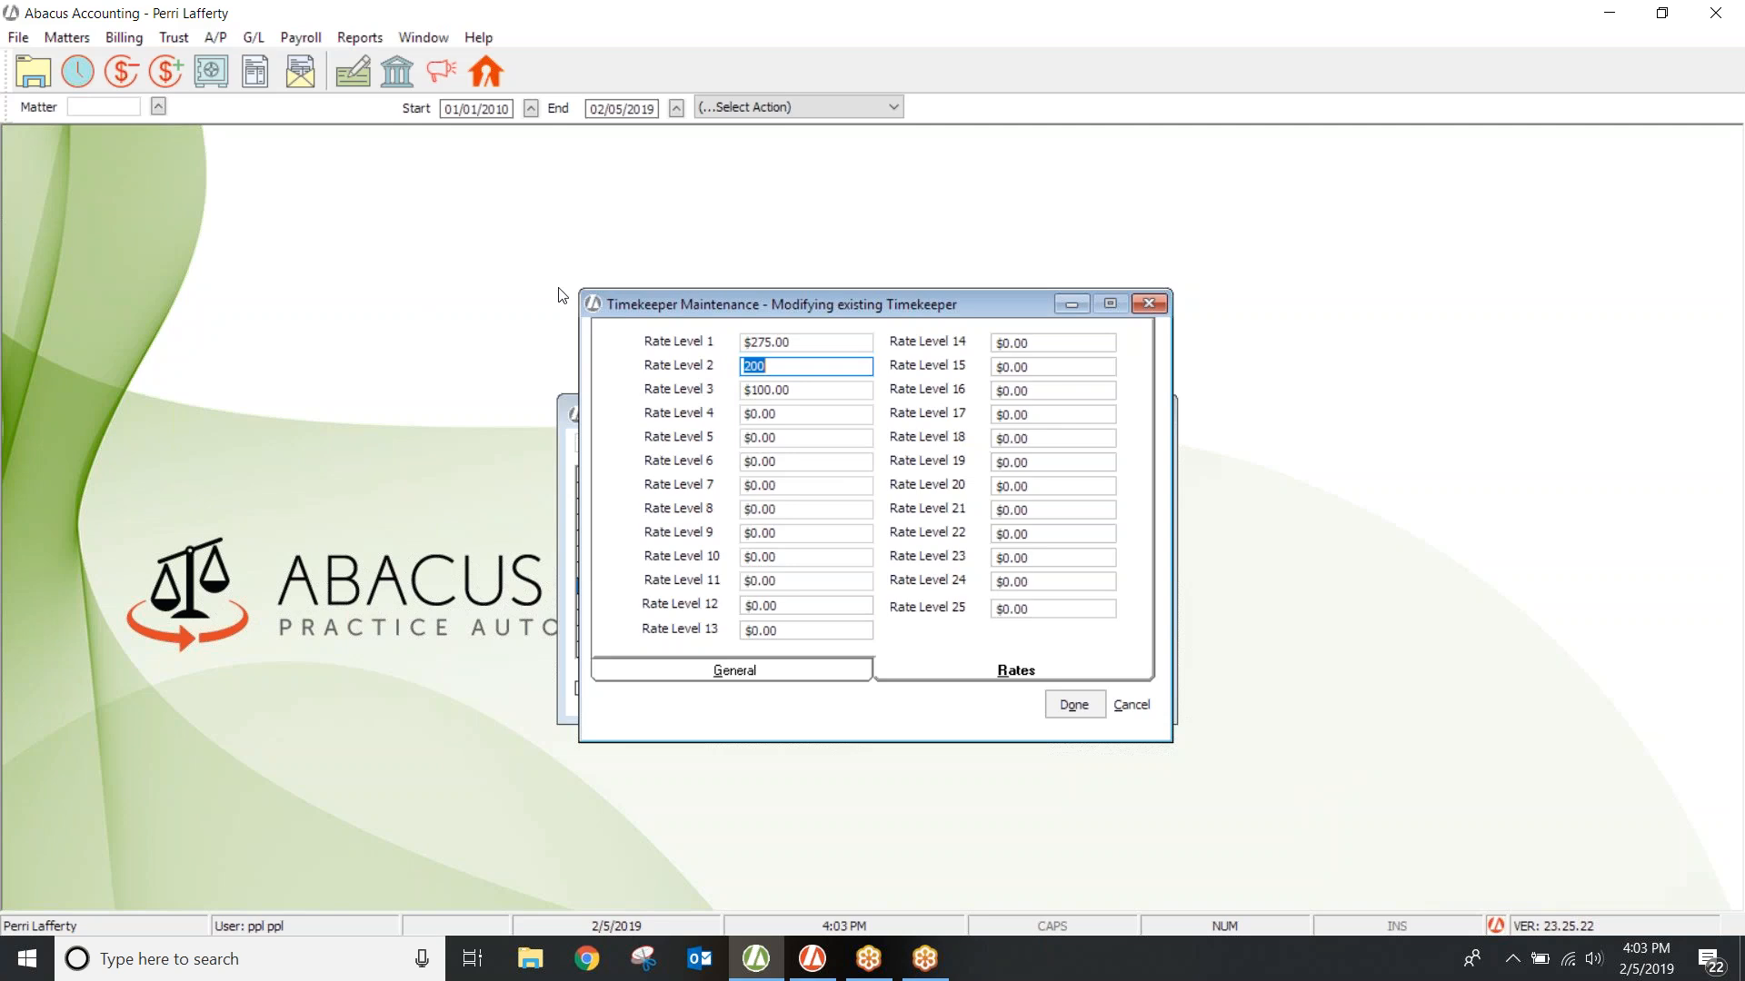
left_click(803, 394)
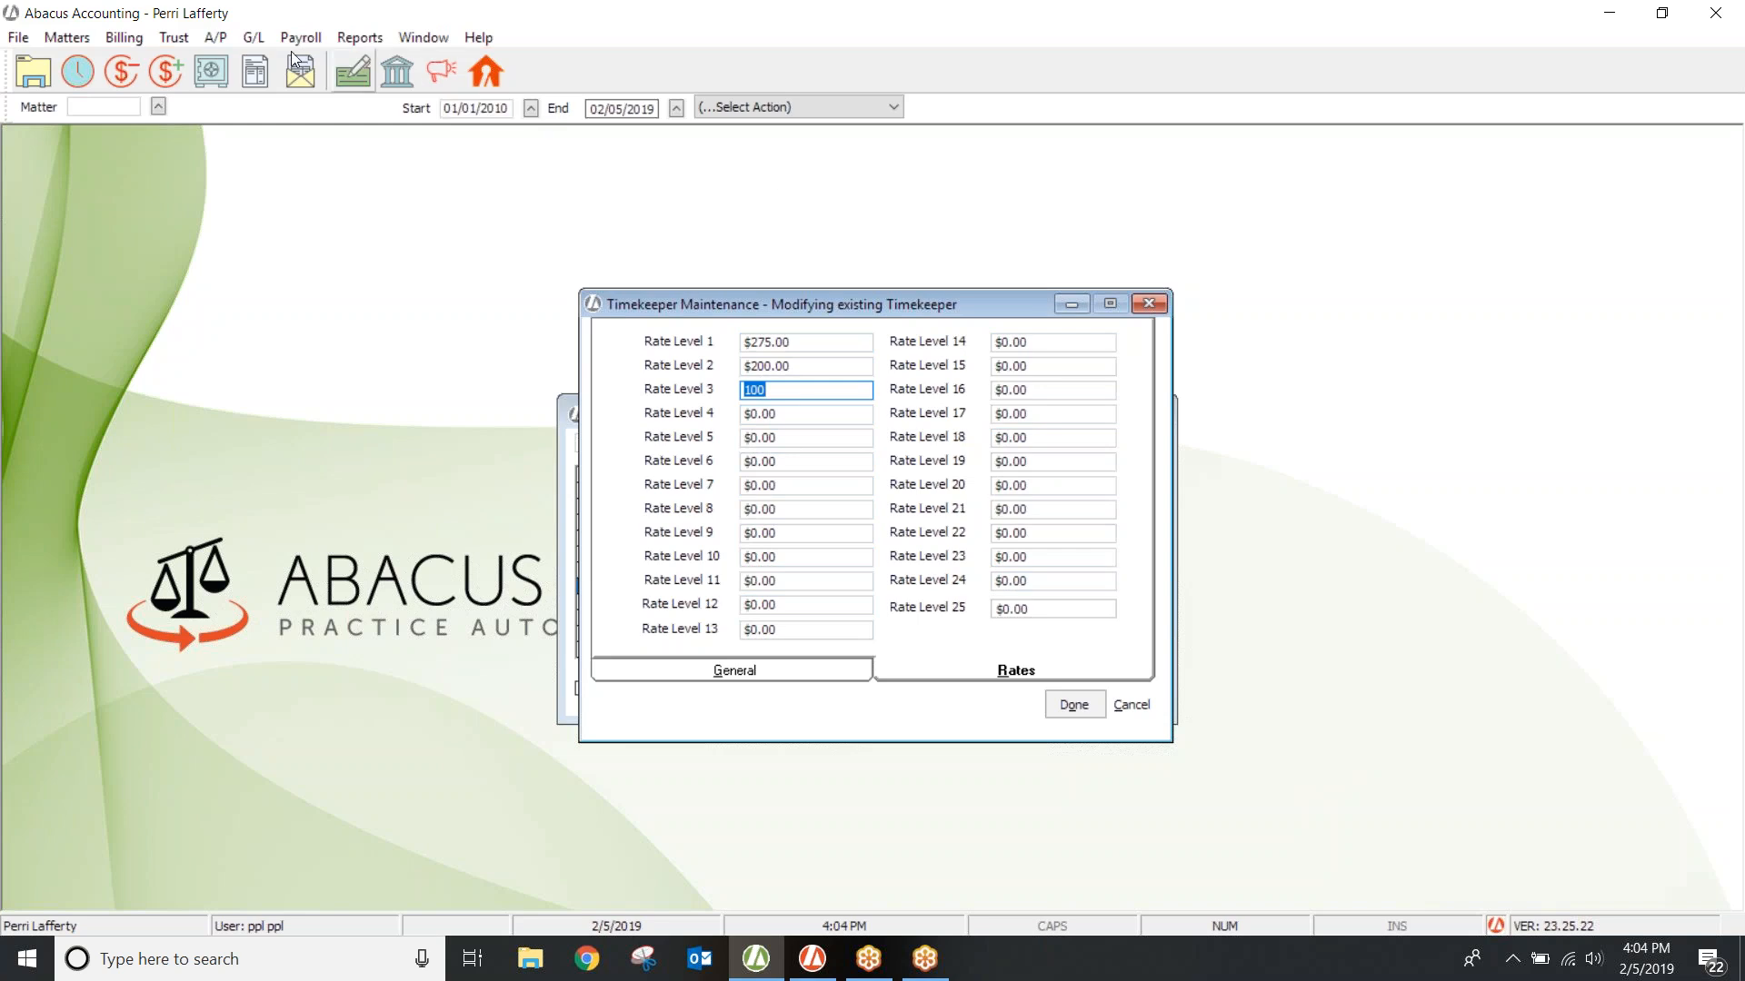
left_click(55, 39)
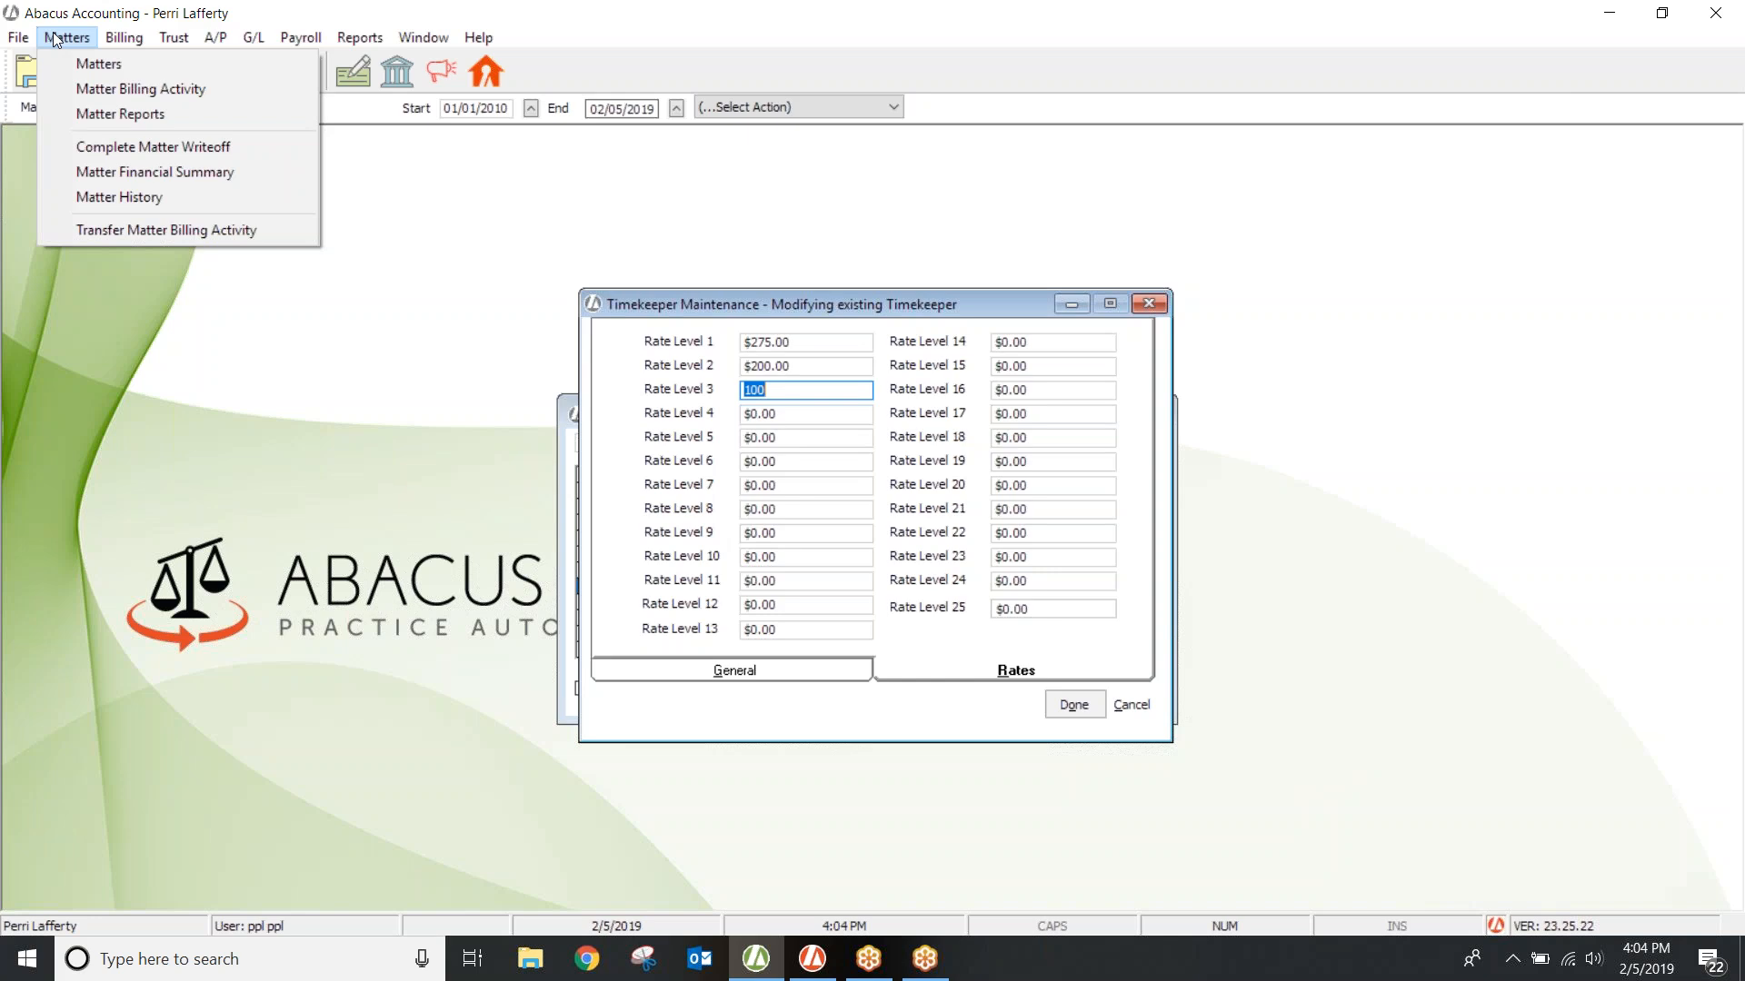
Step: Open matter 18-053's Rates tab and arrange it beside PPL's rate levels window
left_click(82, 65)
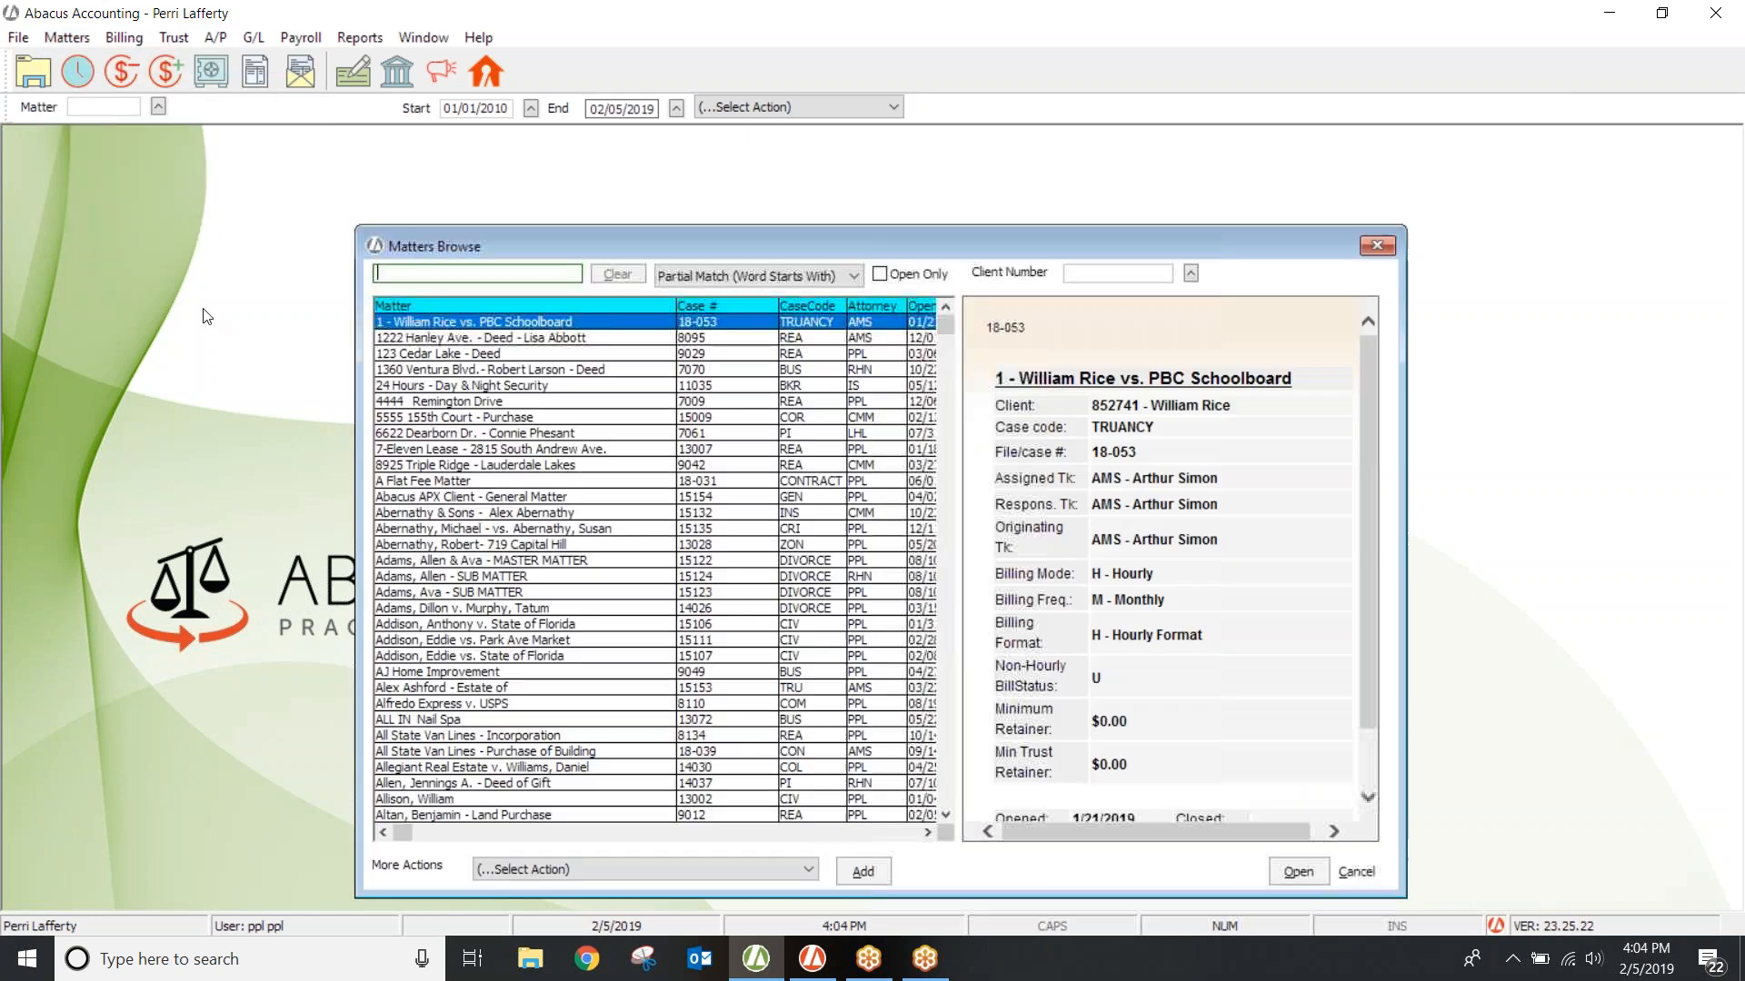
double_click(441, 324)
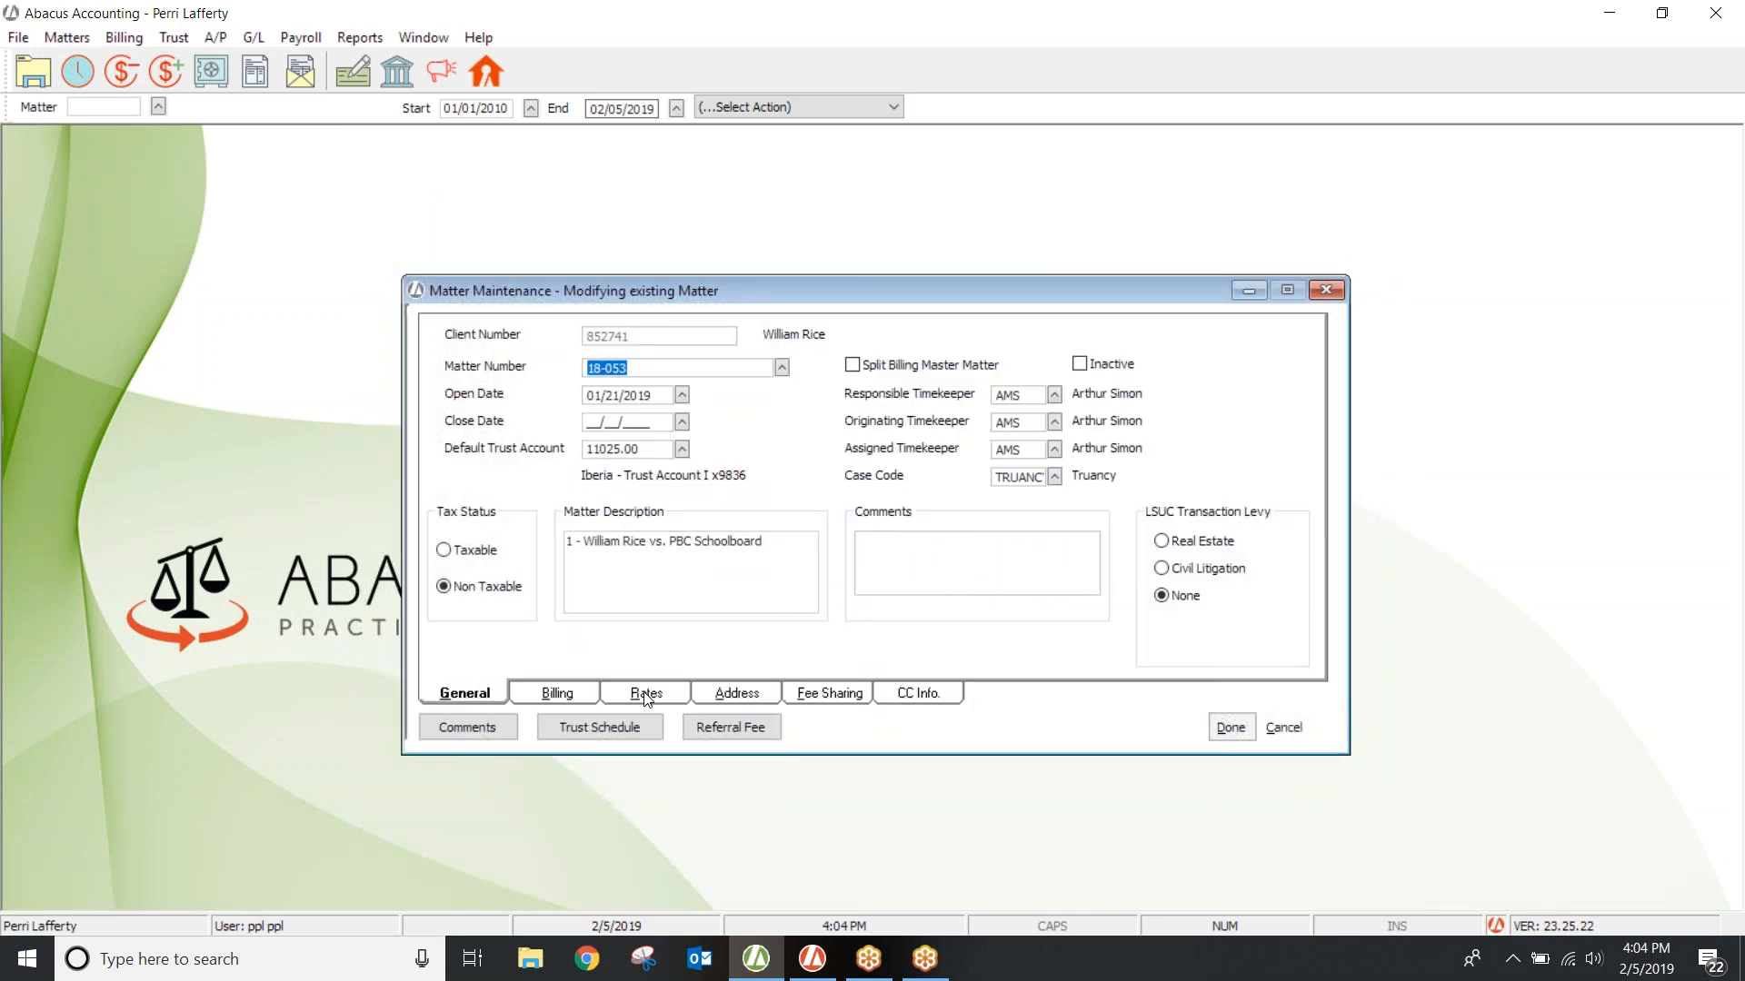
key("alt+r")
left_click_drag(868, 304, 865, 435)
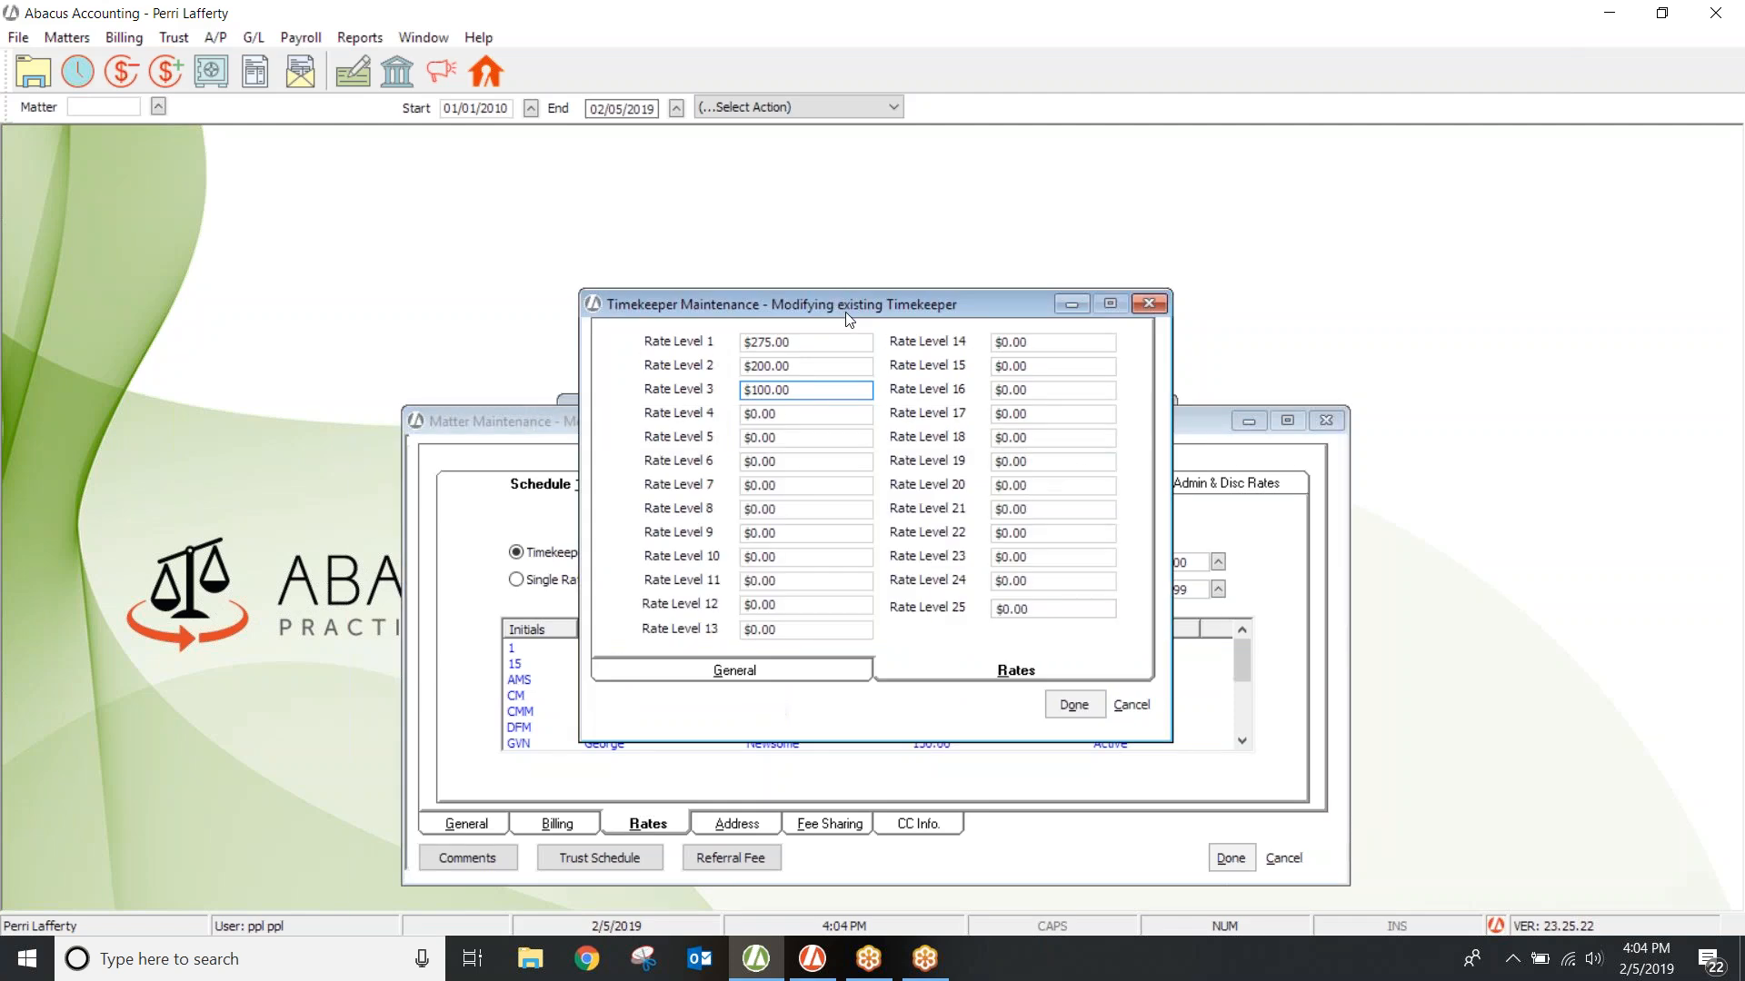
left_click_drag(851, 303, 396, 181)
left_click(854, 426)
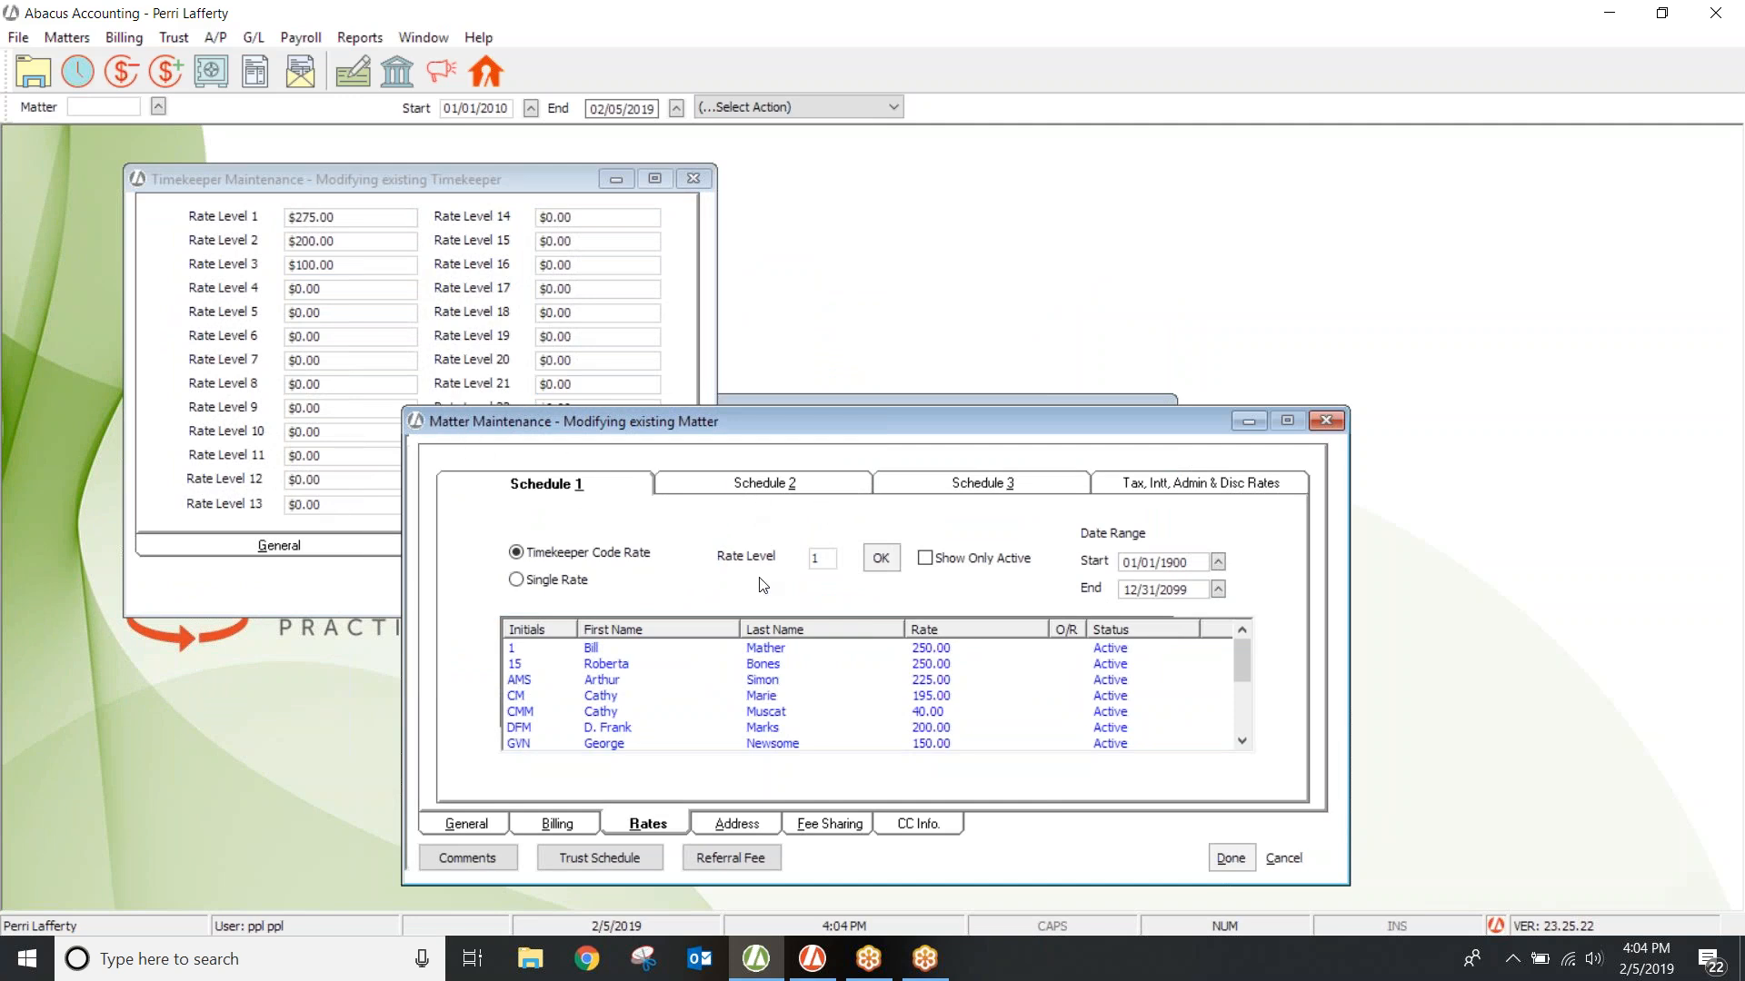
left_click(822, 558)
Step: Change matter 18-053's rate level from 1 to 2 and apply it
left_click(309, 216)
double_click(822, 558)
type("2")
left_click(884, 556)
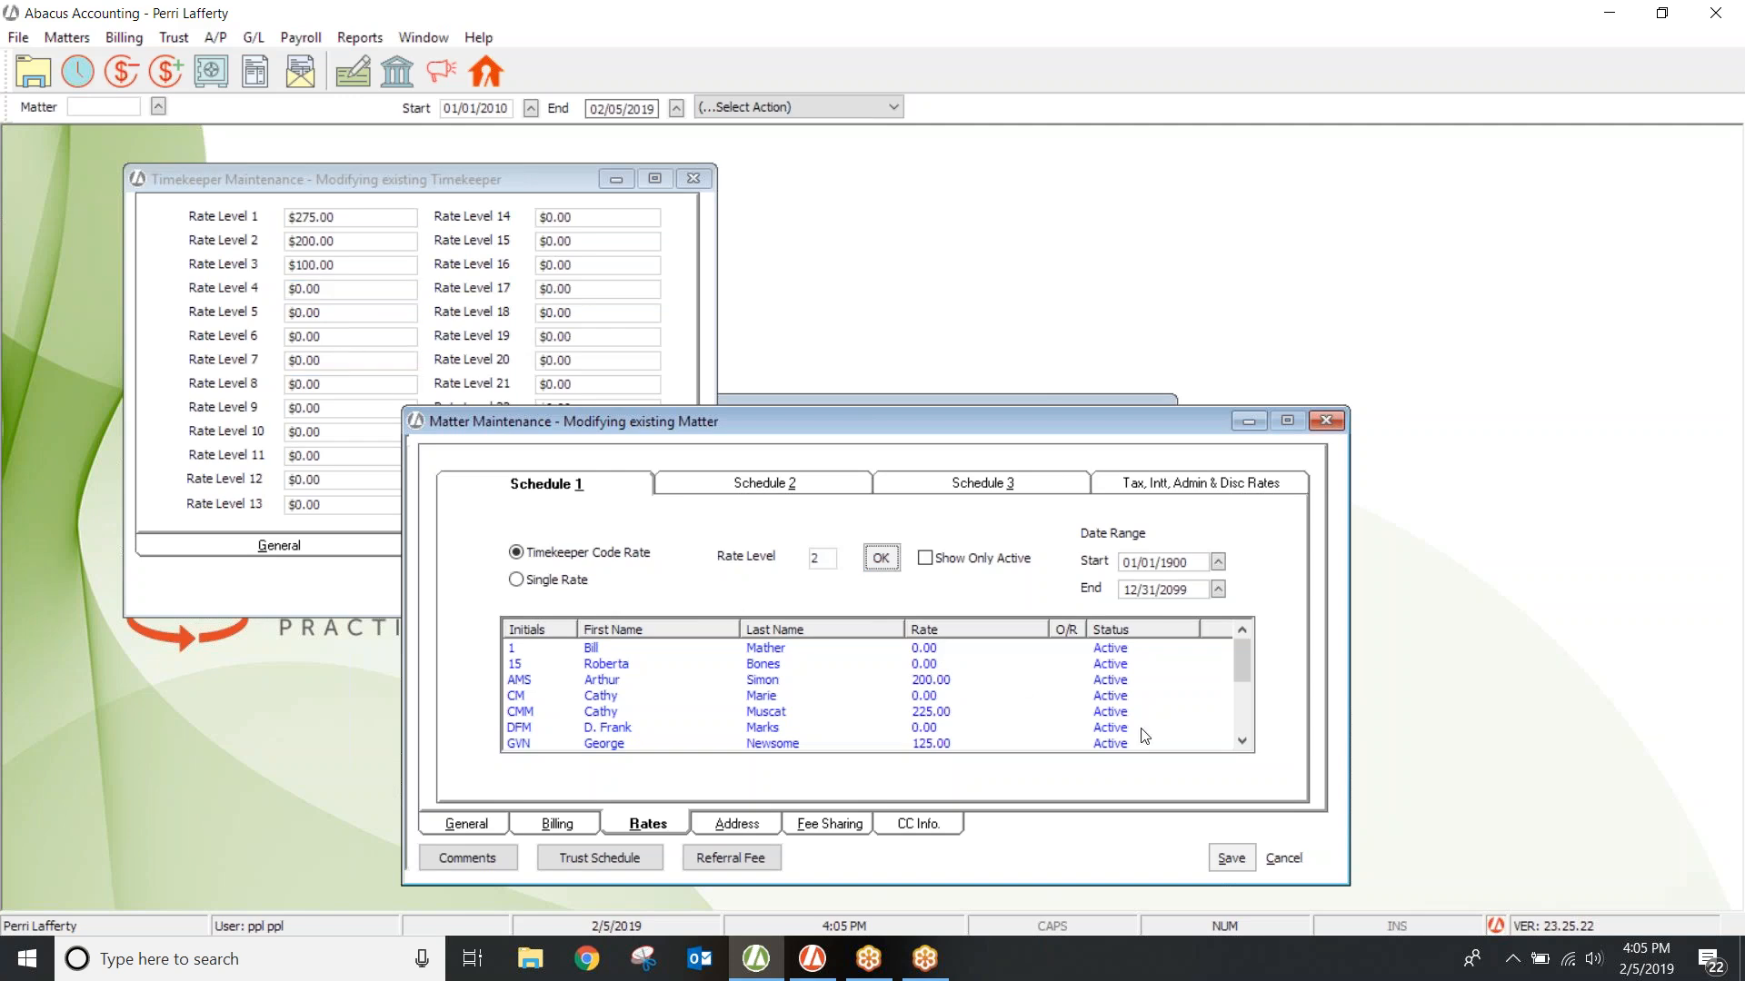
Step: Check the PPL and MPW rows in the rates table, then close the matter record
scroll(1243, 740, "down", 3)
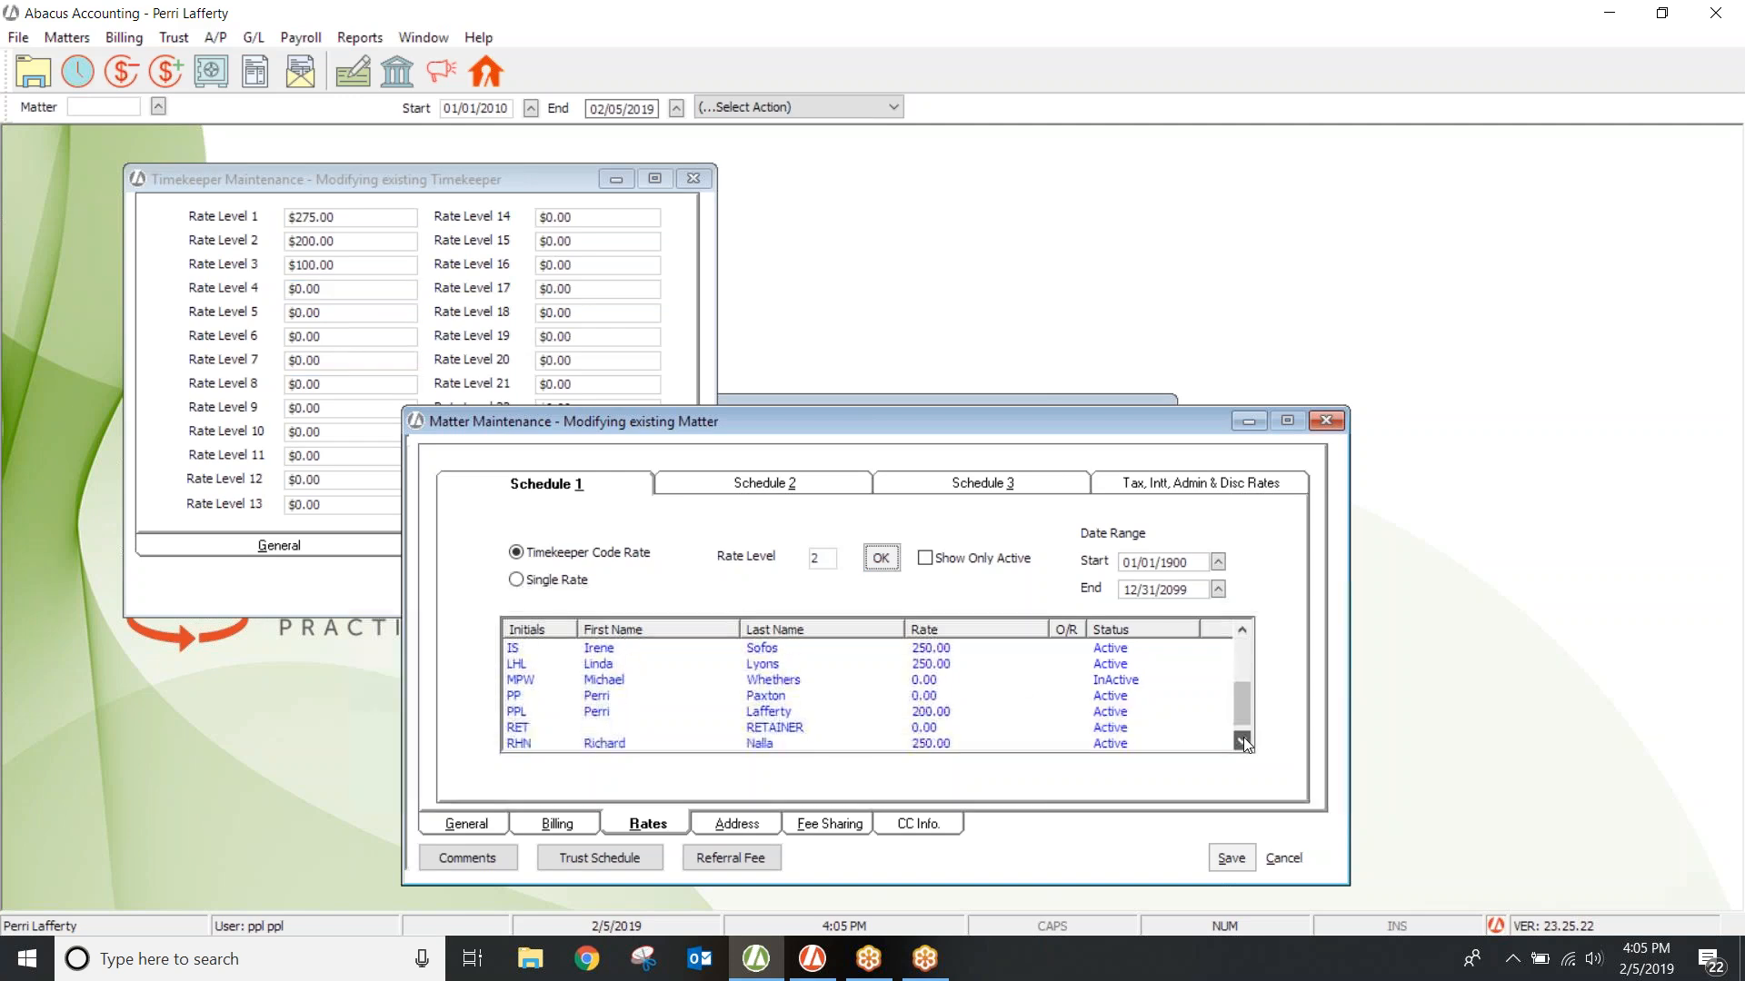
left_click(762, 698)
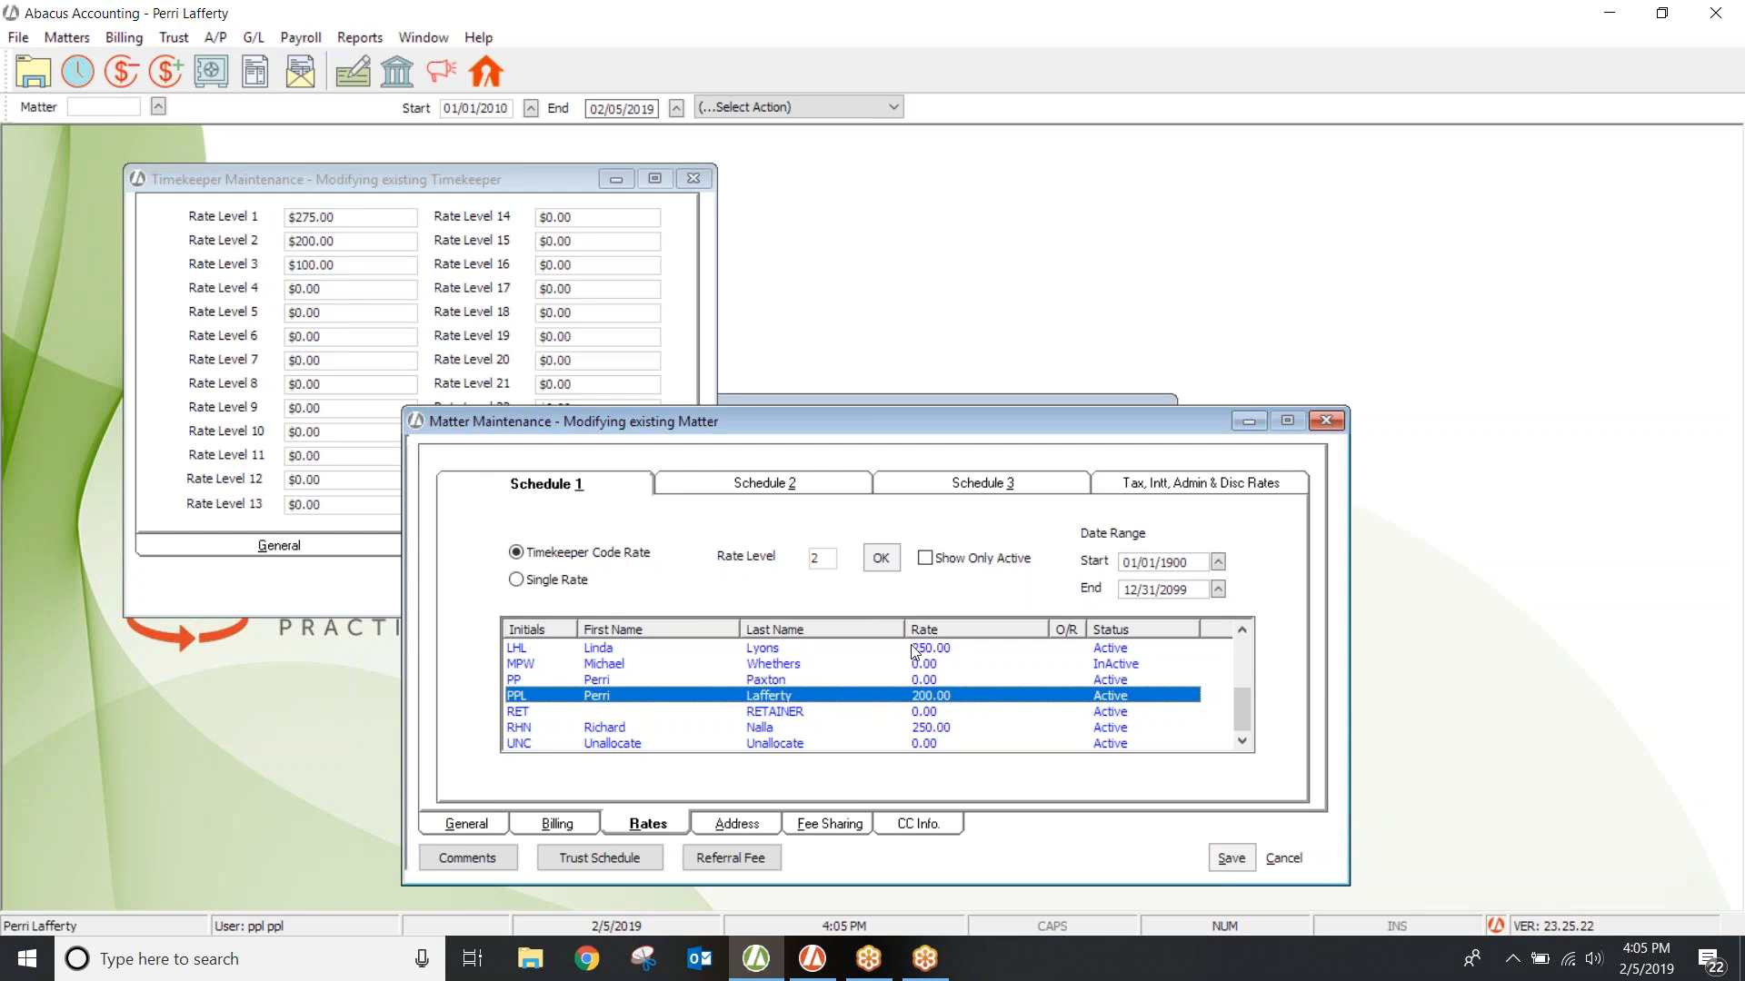
left_click(774, 663)
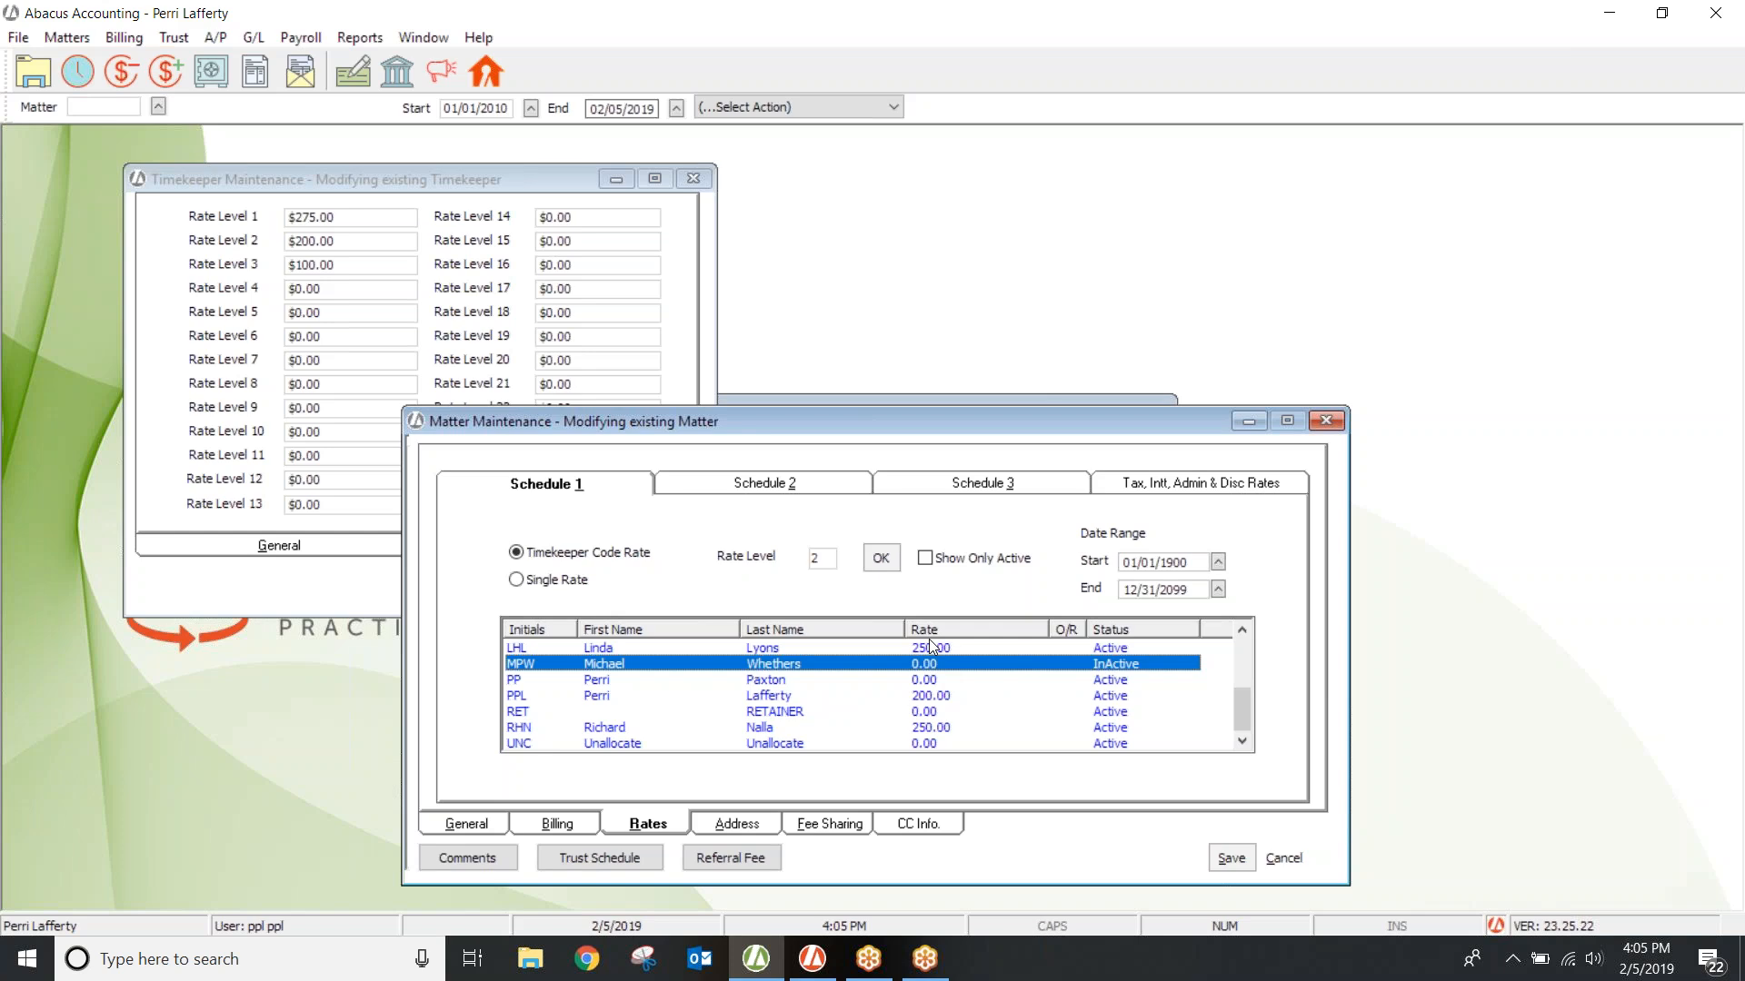
left_click(1322, 423)
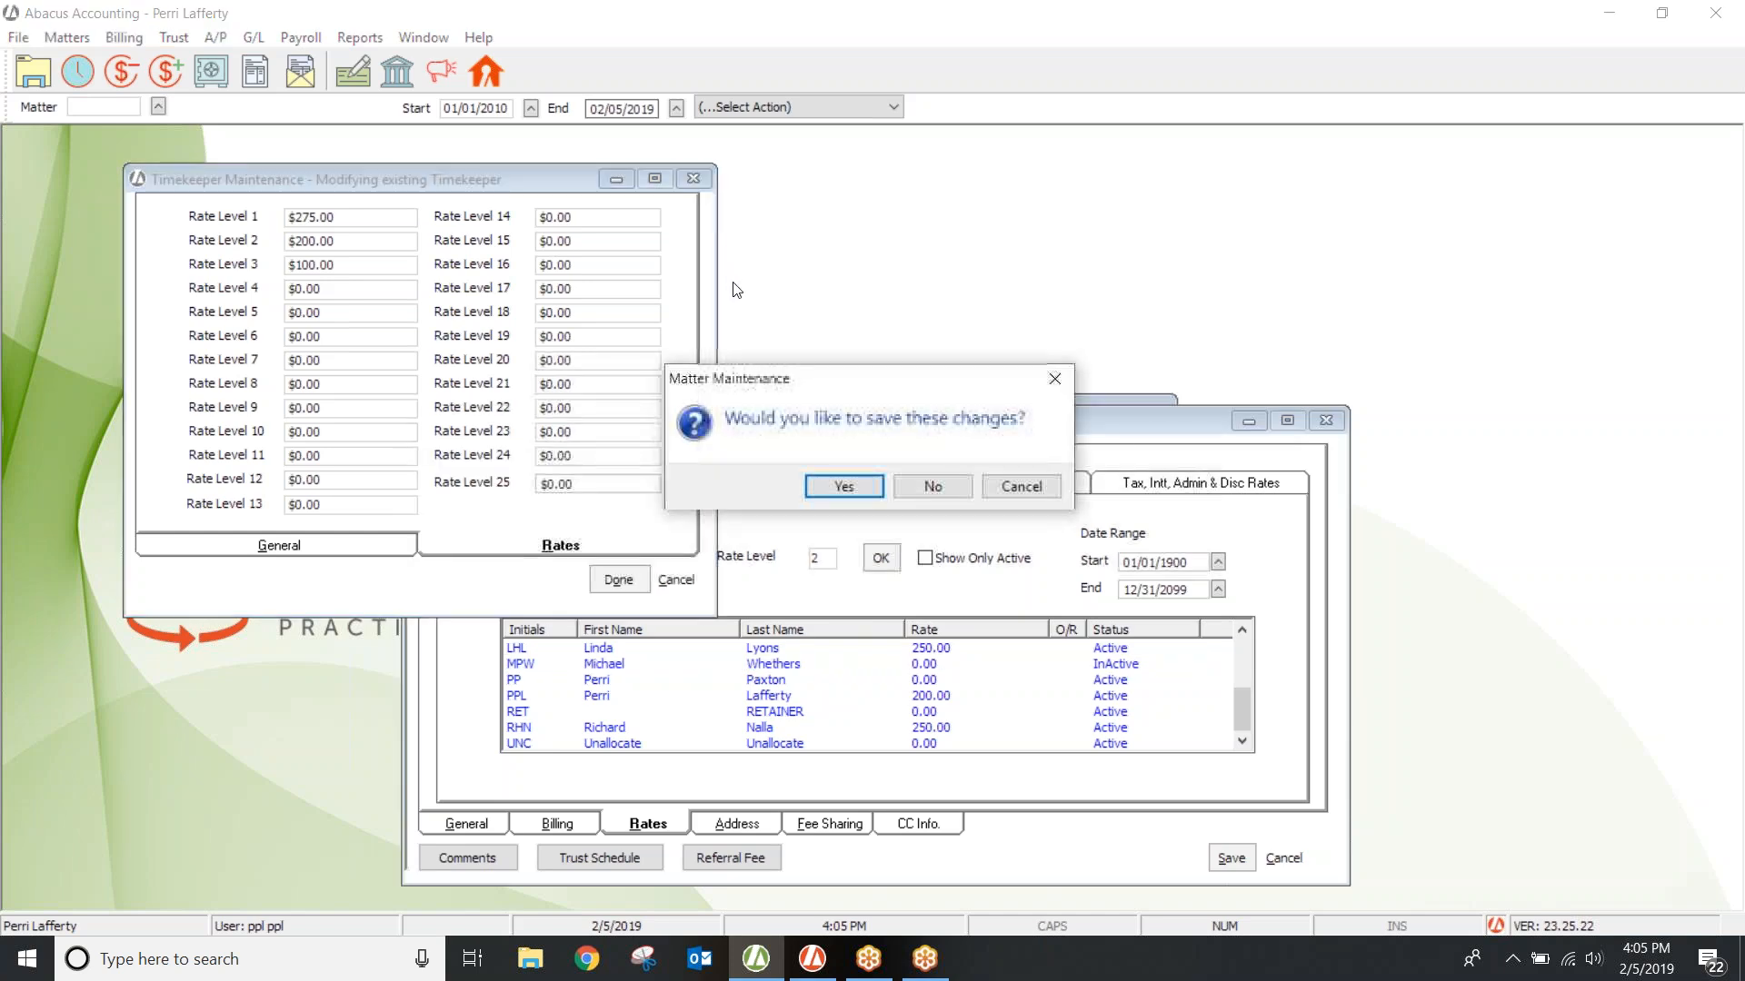
Step: Override timekeeper PPL's rate on matter 18-053 to 145.50, then close the matter record
left_click(924, 487)
left_click_drag(810, 414, 738, 258)
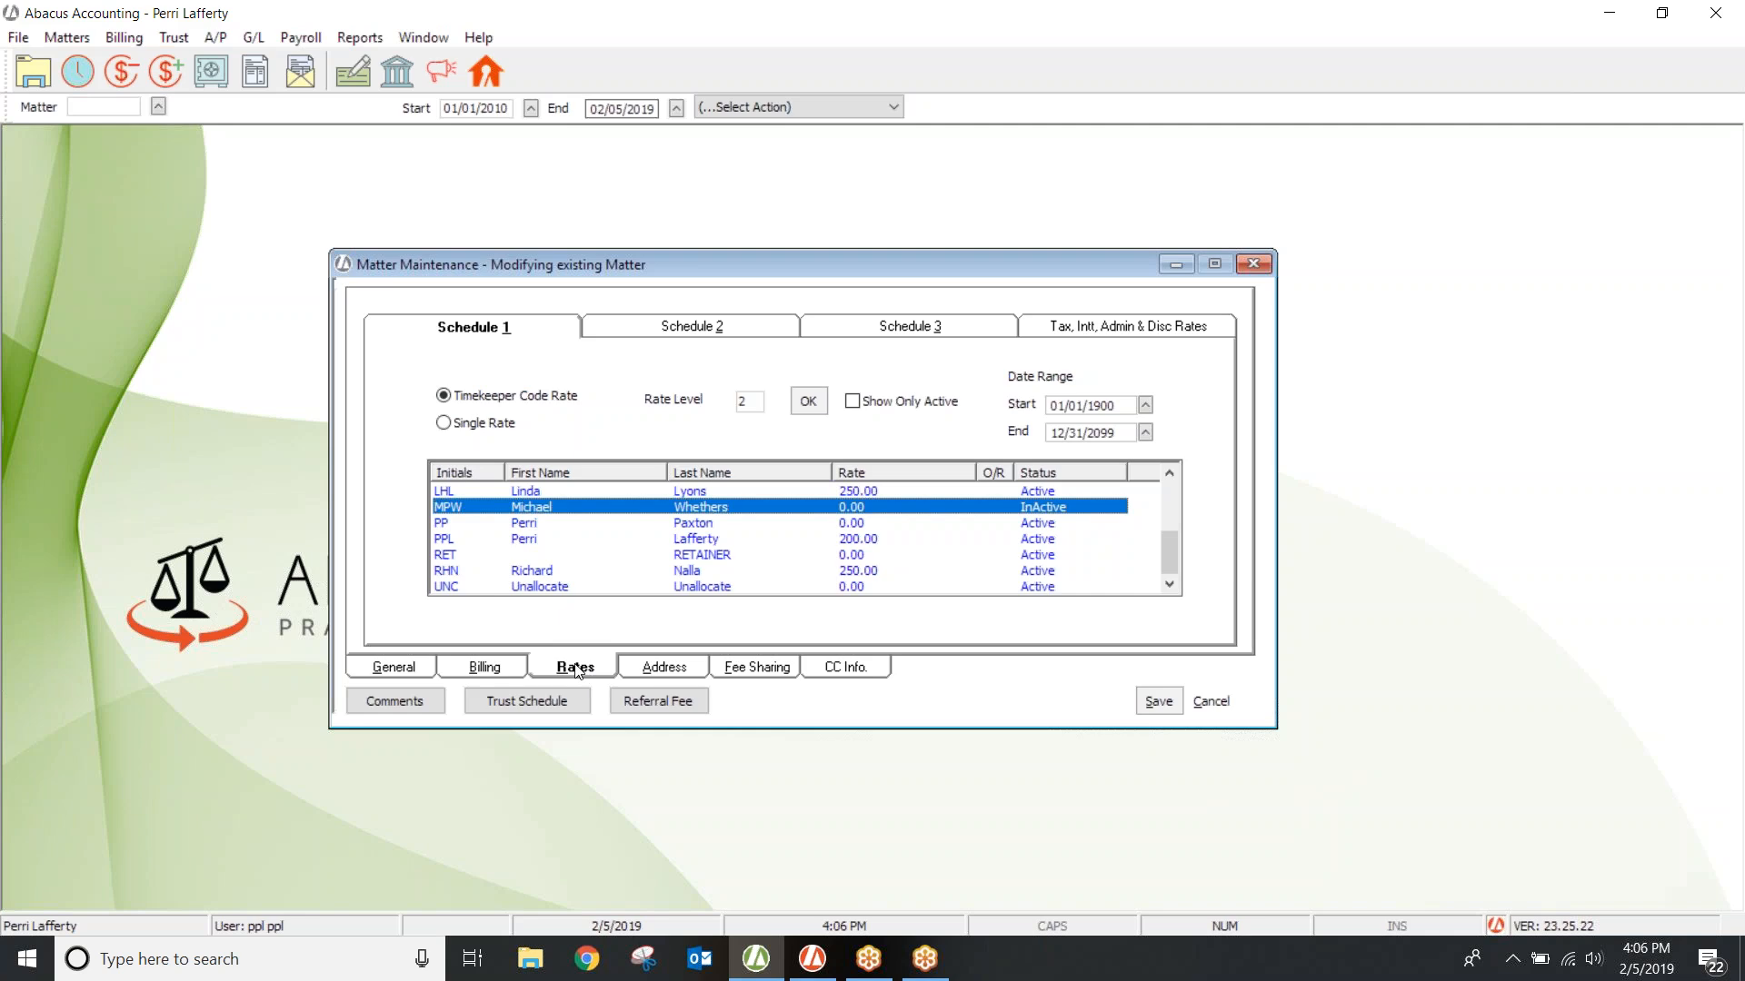
double_click(701, 539)
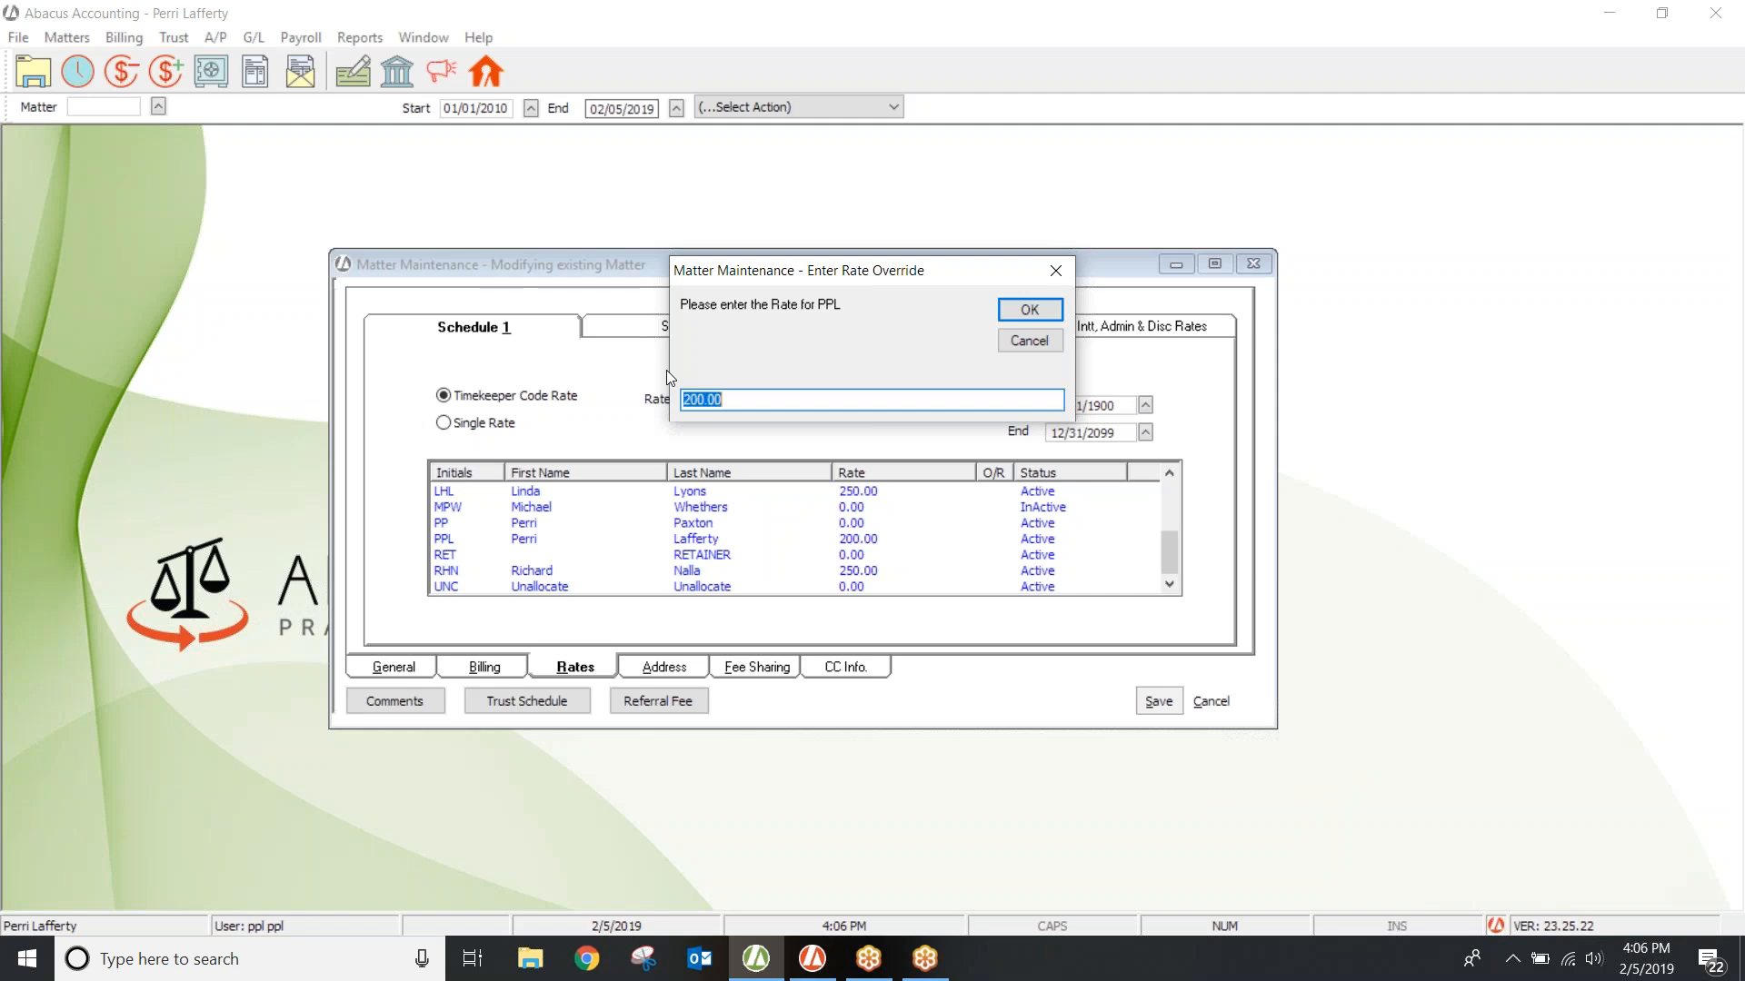
type("145.50")
left_click(1007, 309)
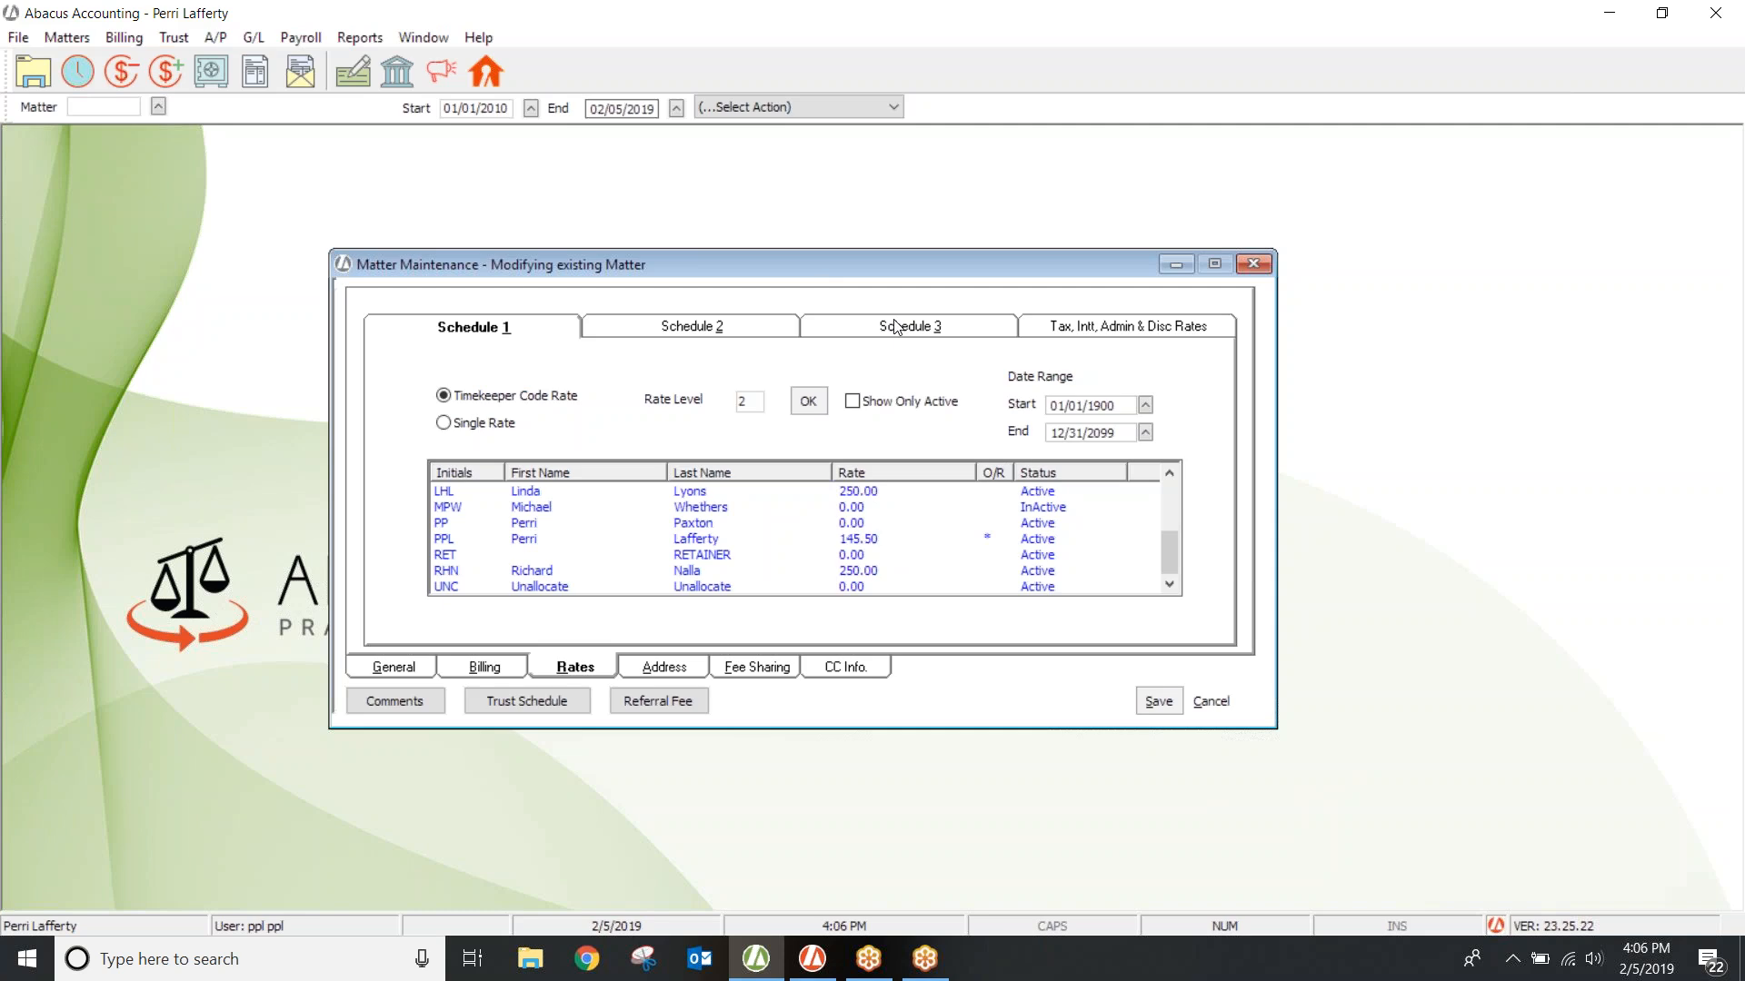
left_click(1252, 265)
Step: Discard the matter changes, close the timekeeper list, and add a new Timekeeper Budget record
left_click(933, 487)
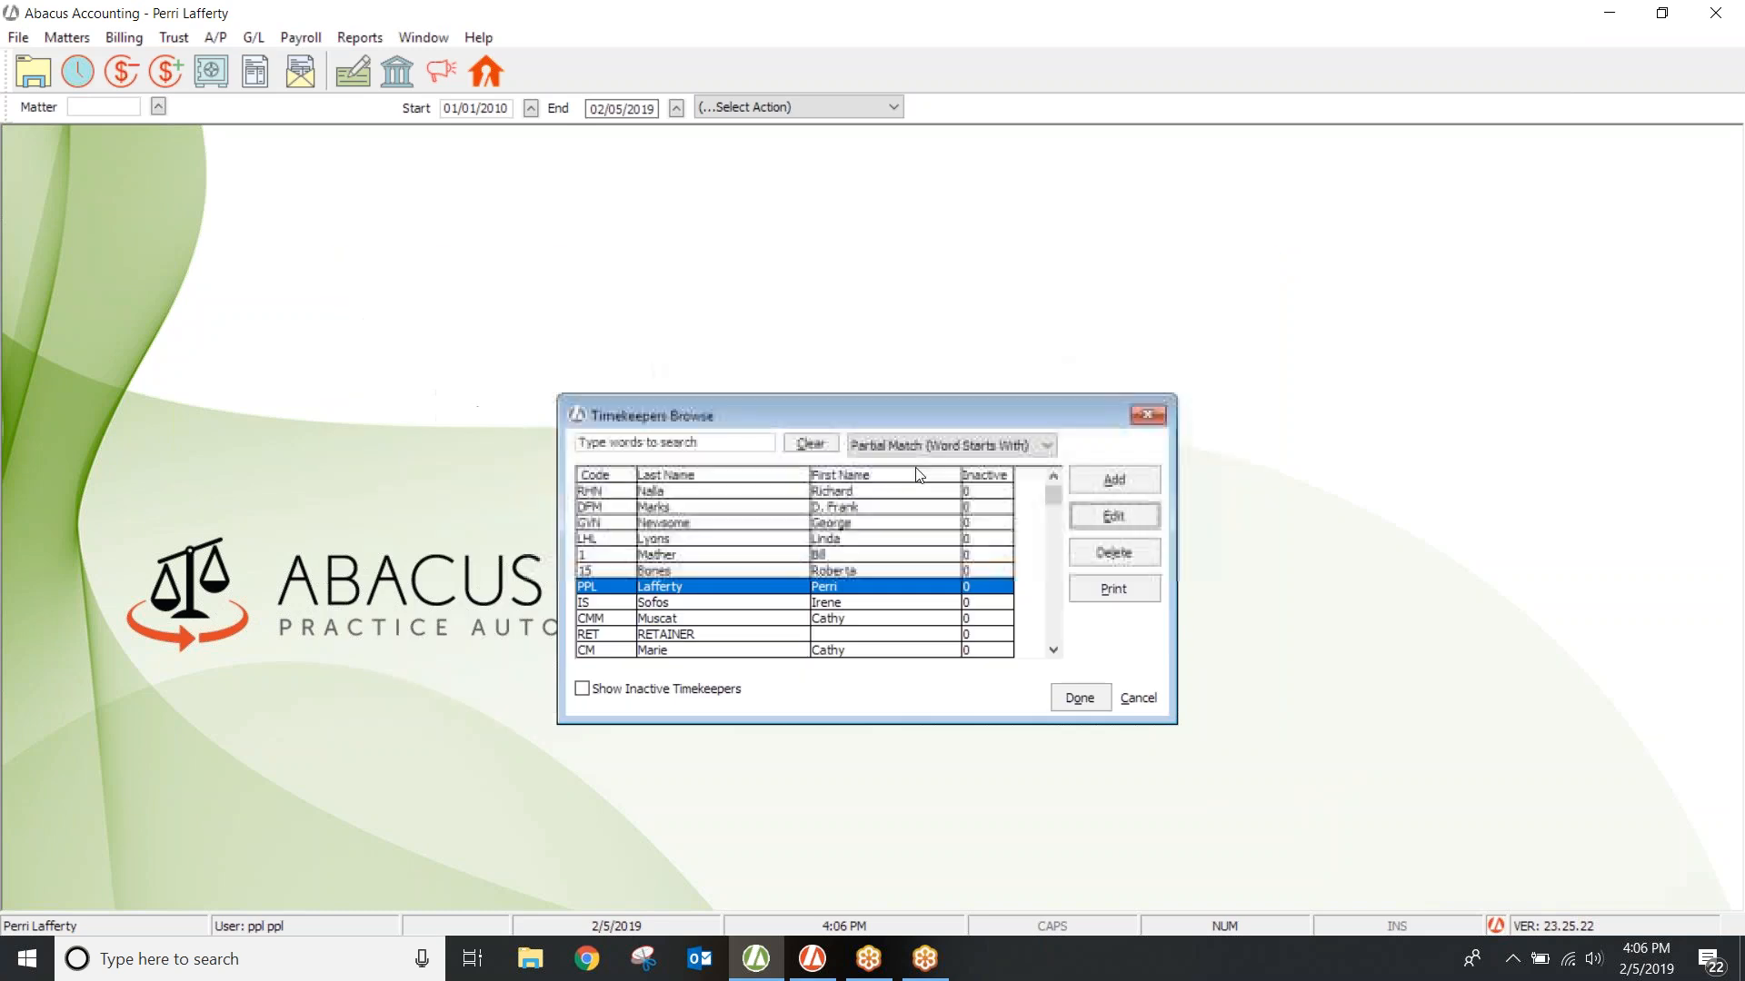
left_click(1152, 406)
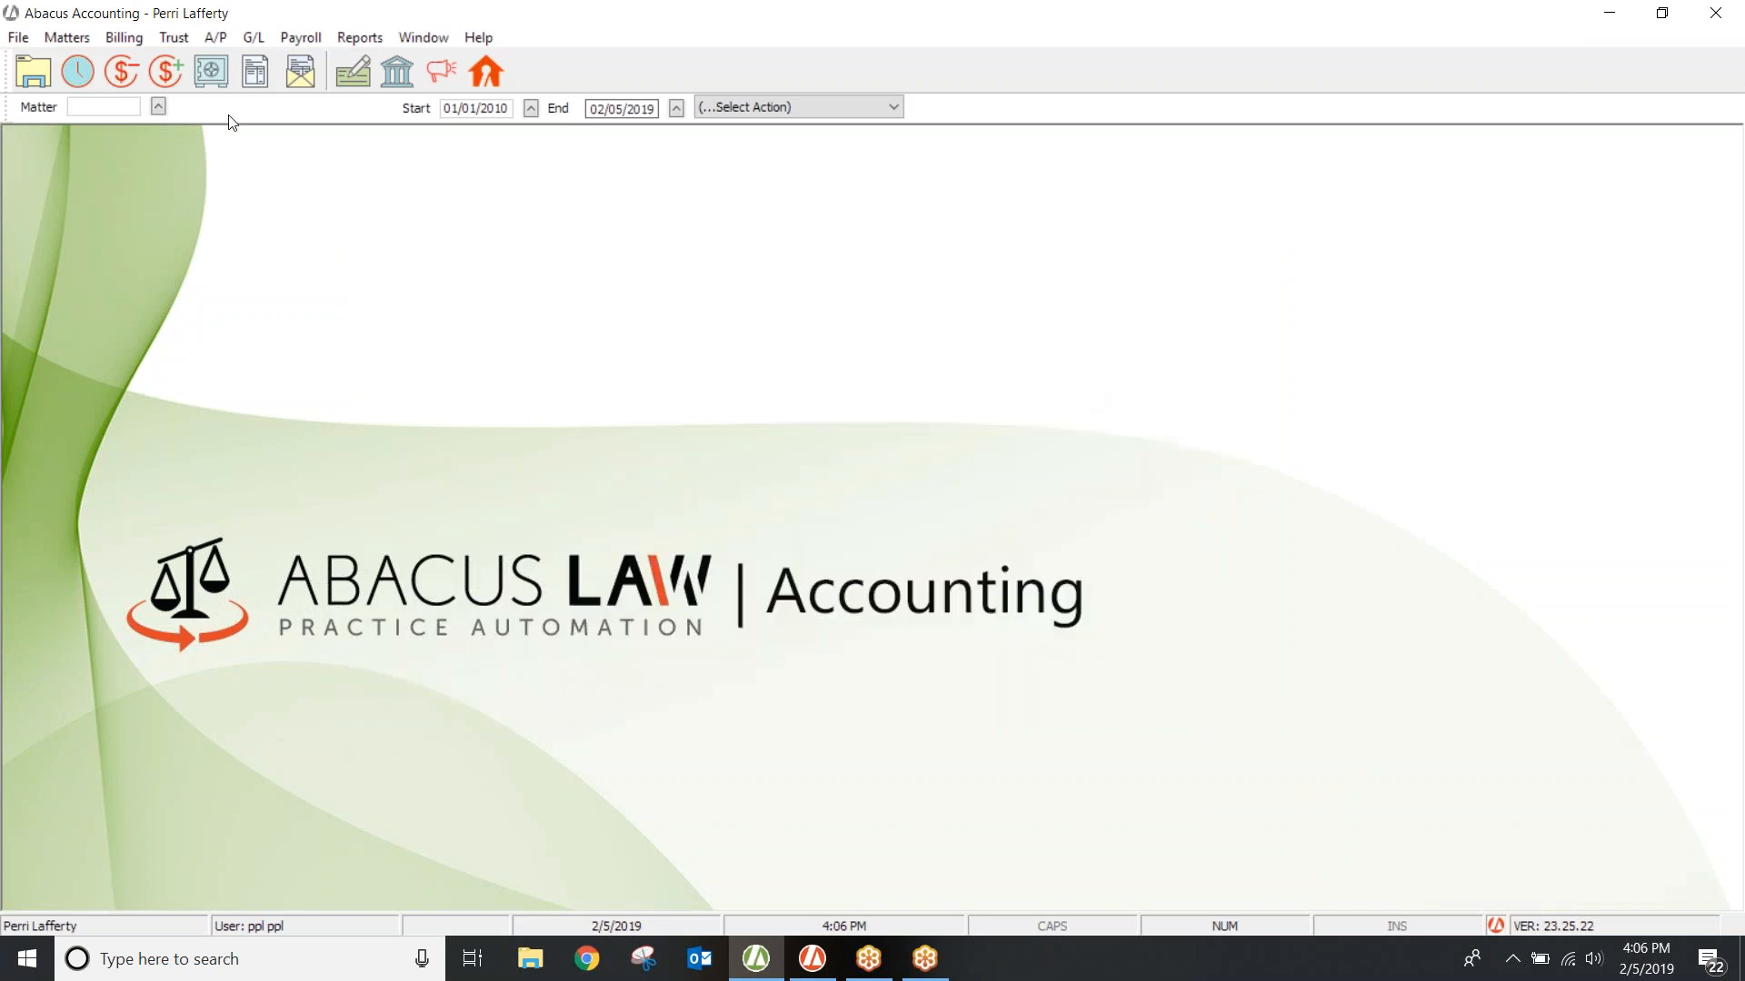
left_click(11, 39)
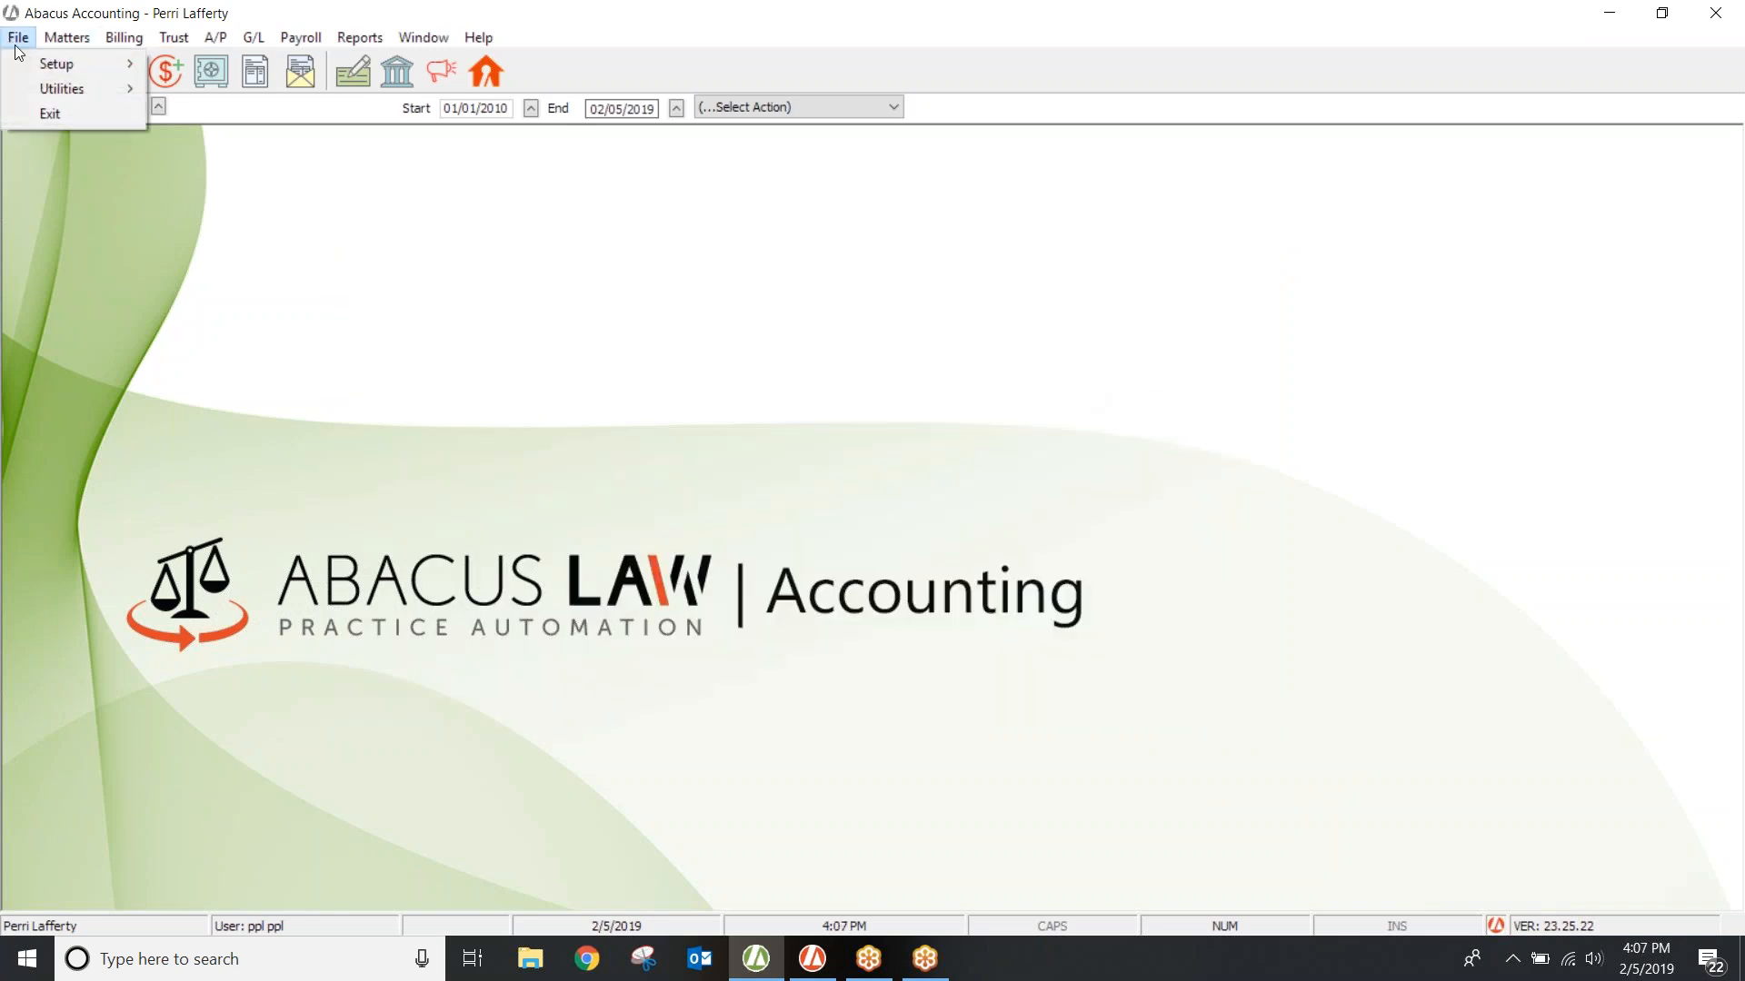
mouse_move(30, 63)
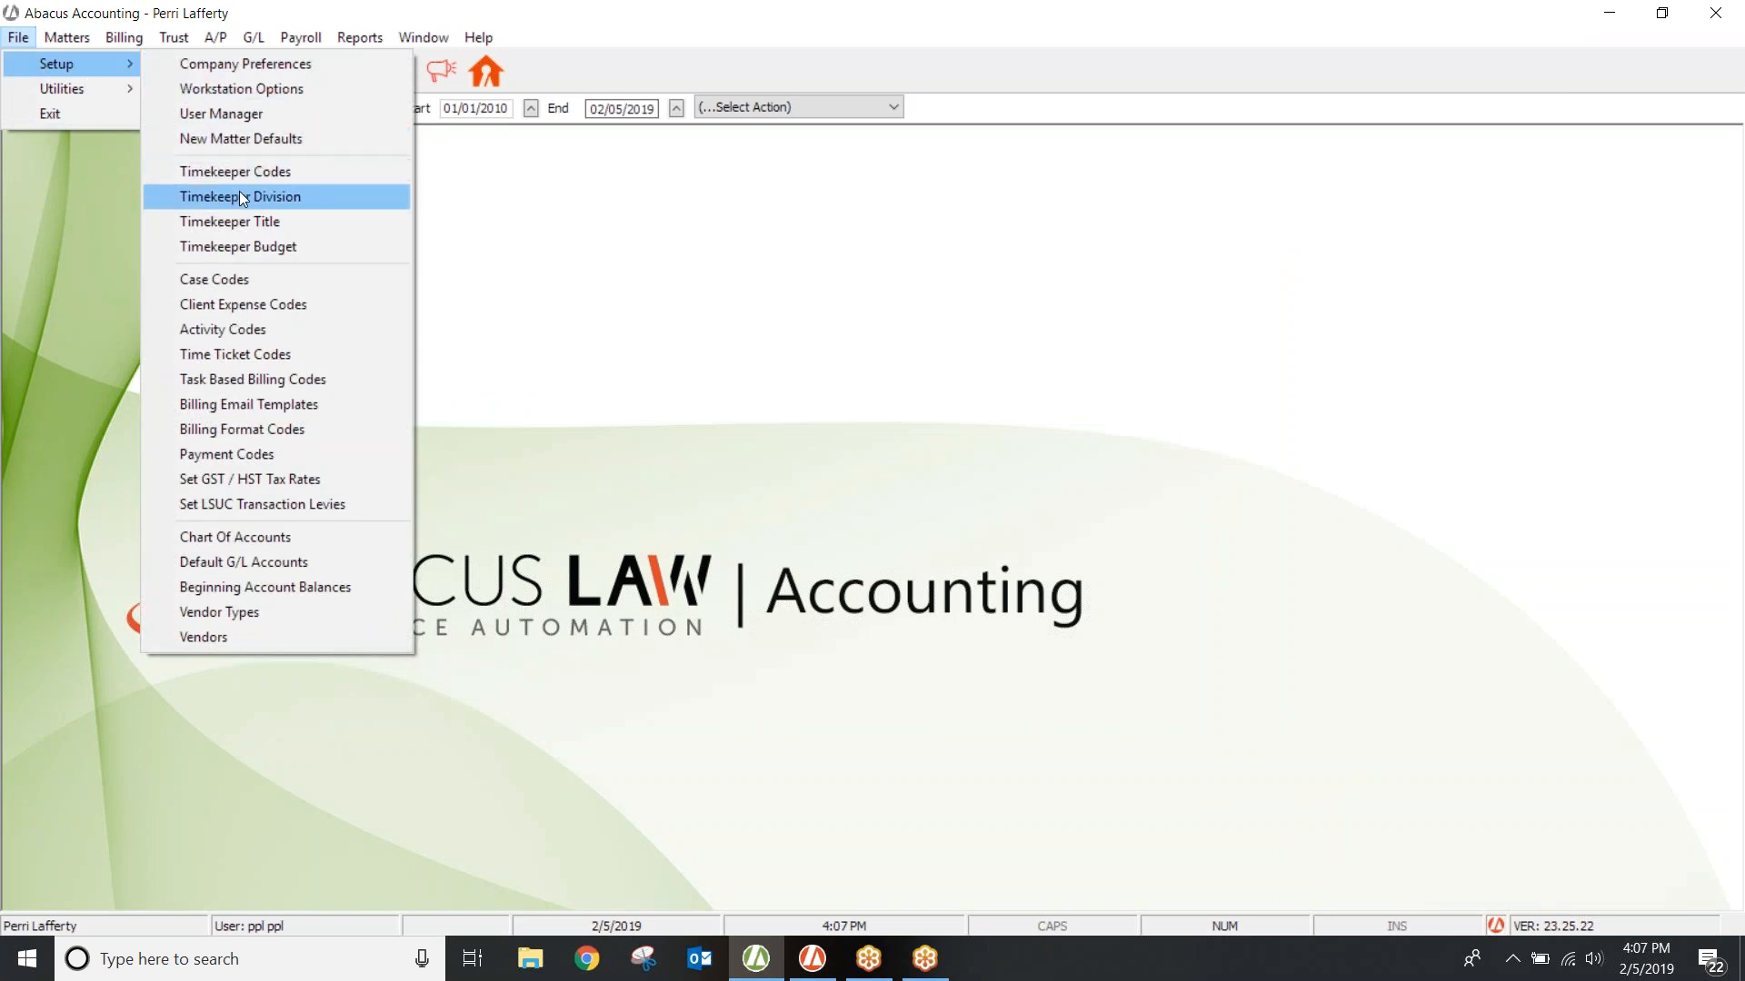
left_click(268, 247)
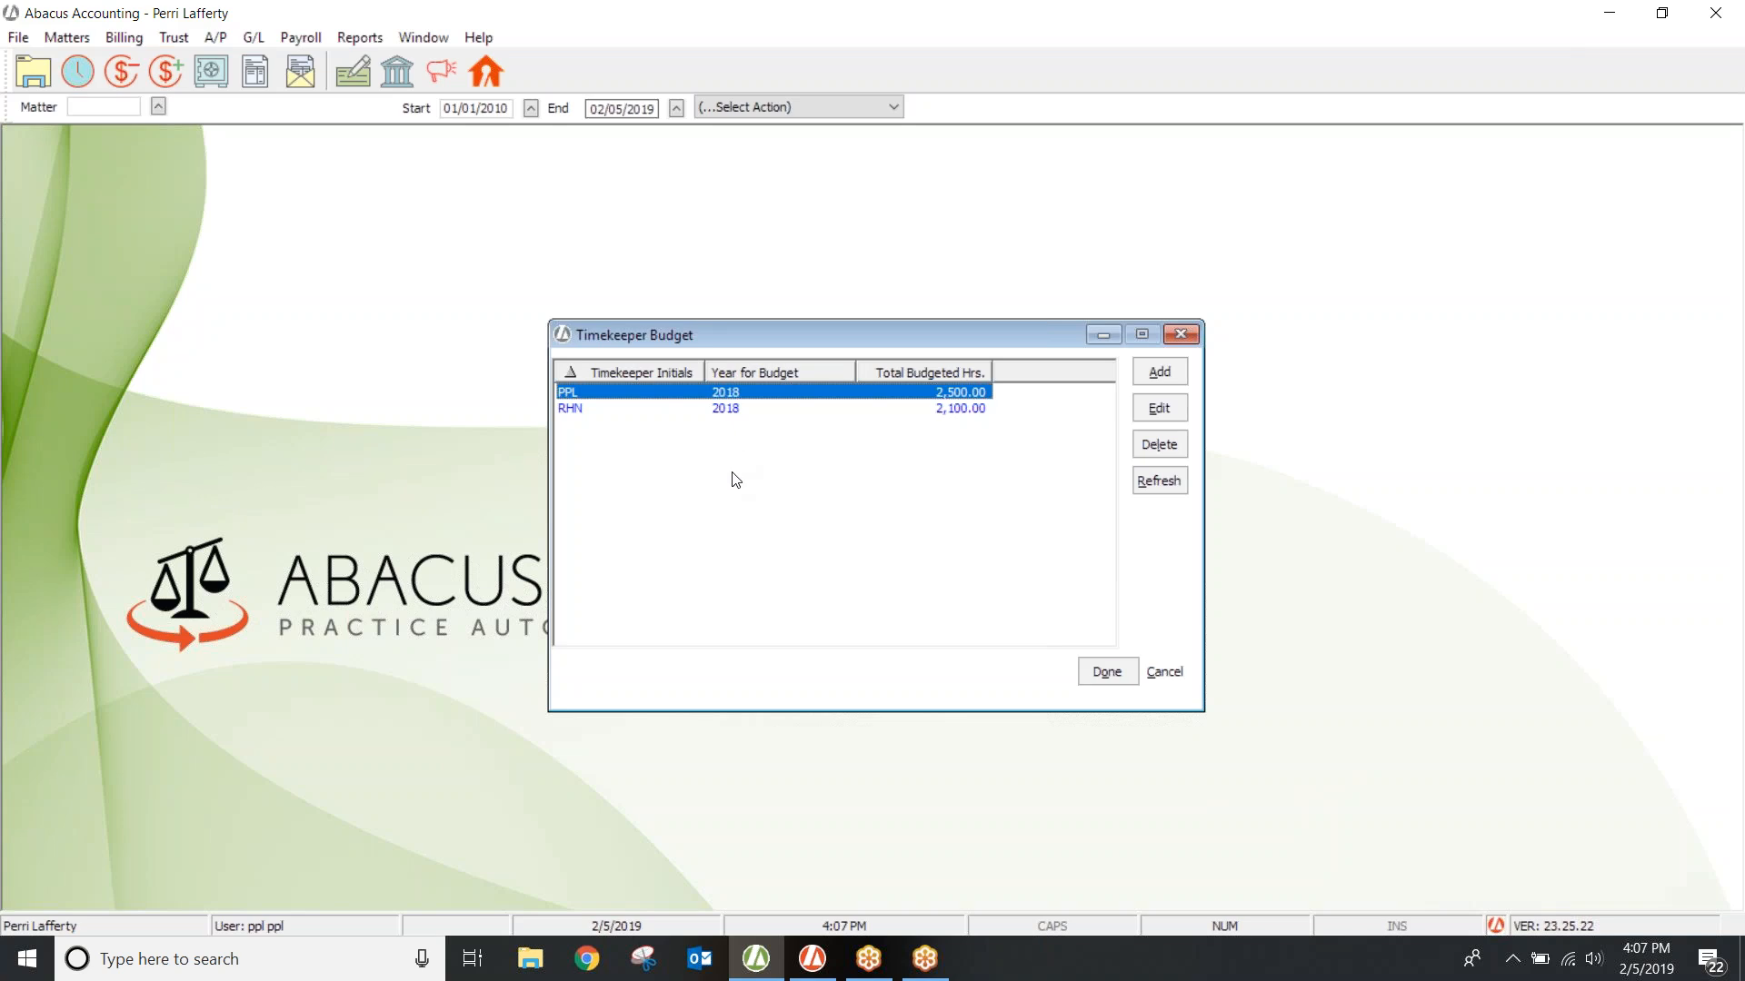
left_click(1158, 371)
Step: Start a PPL budget for year 2019 with 2,000 total hours spread across the months
type("PPL")
key("Tab")
type("2019")
key("Tab")
left_click(999, 554)
left_click(986, 445)
left_click(986, 445)
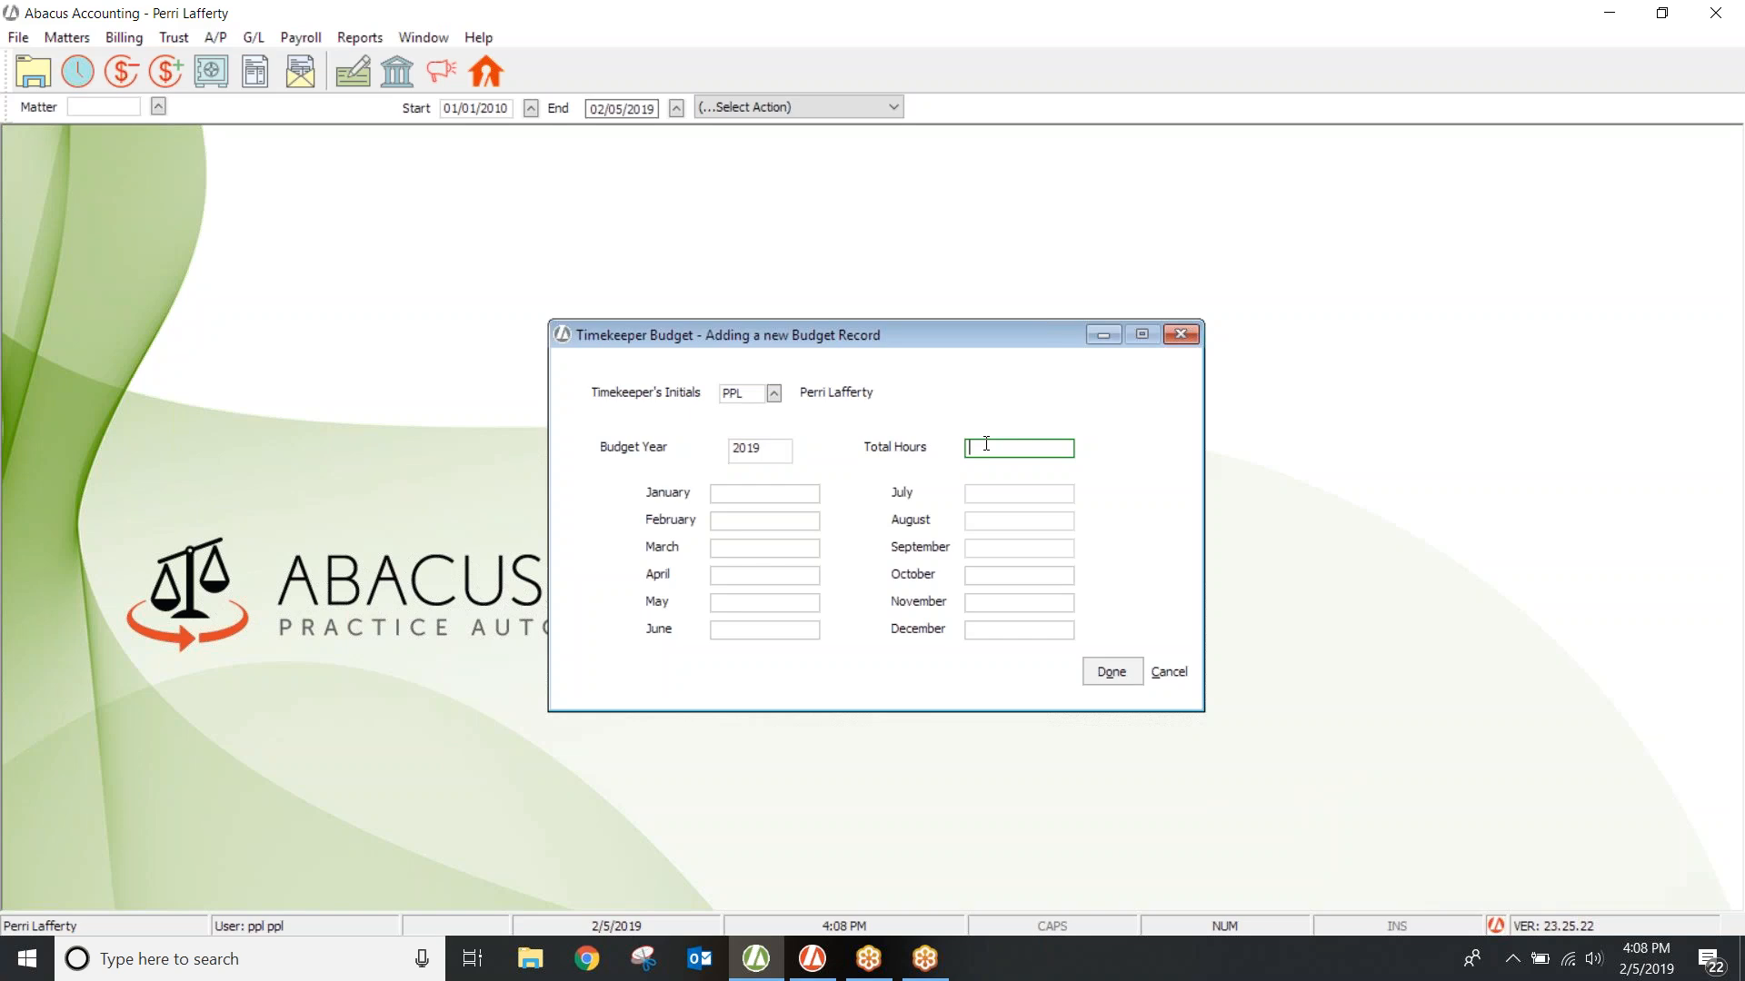
type("2000")
key("Tab")
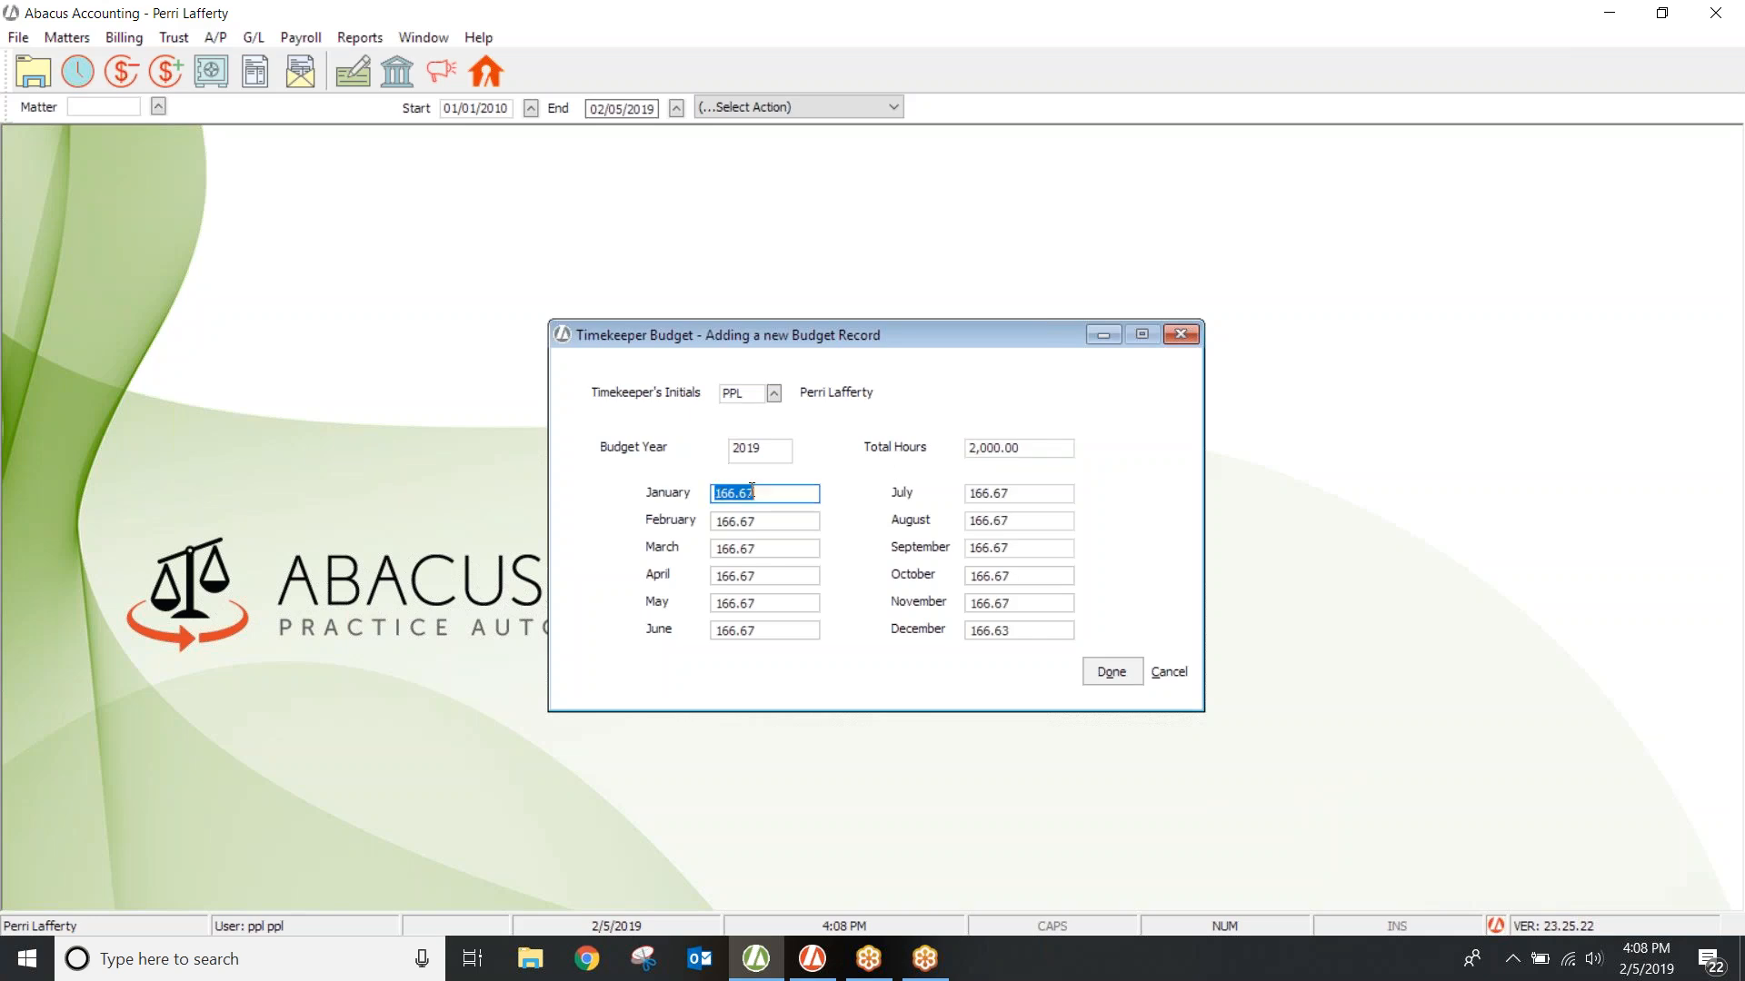
Step: Change the August budget amount to 120 hours
left_click(1011, 523)
key("BackSpace")
type("120")
key("Tab")
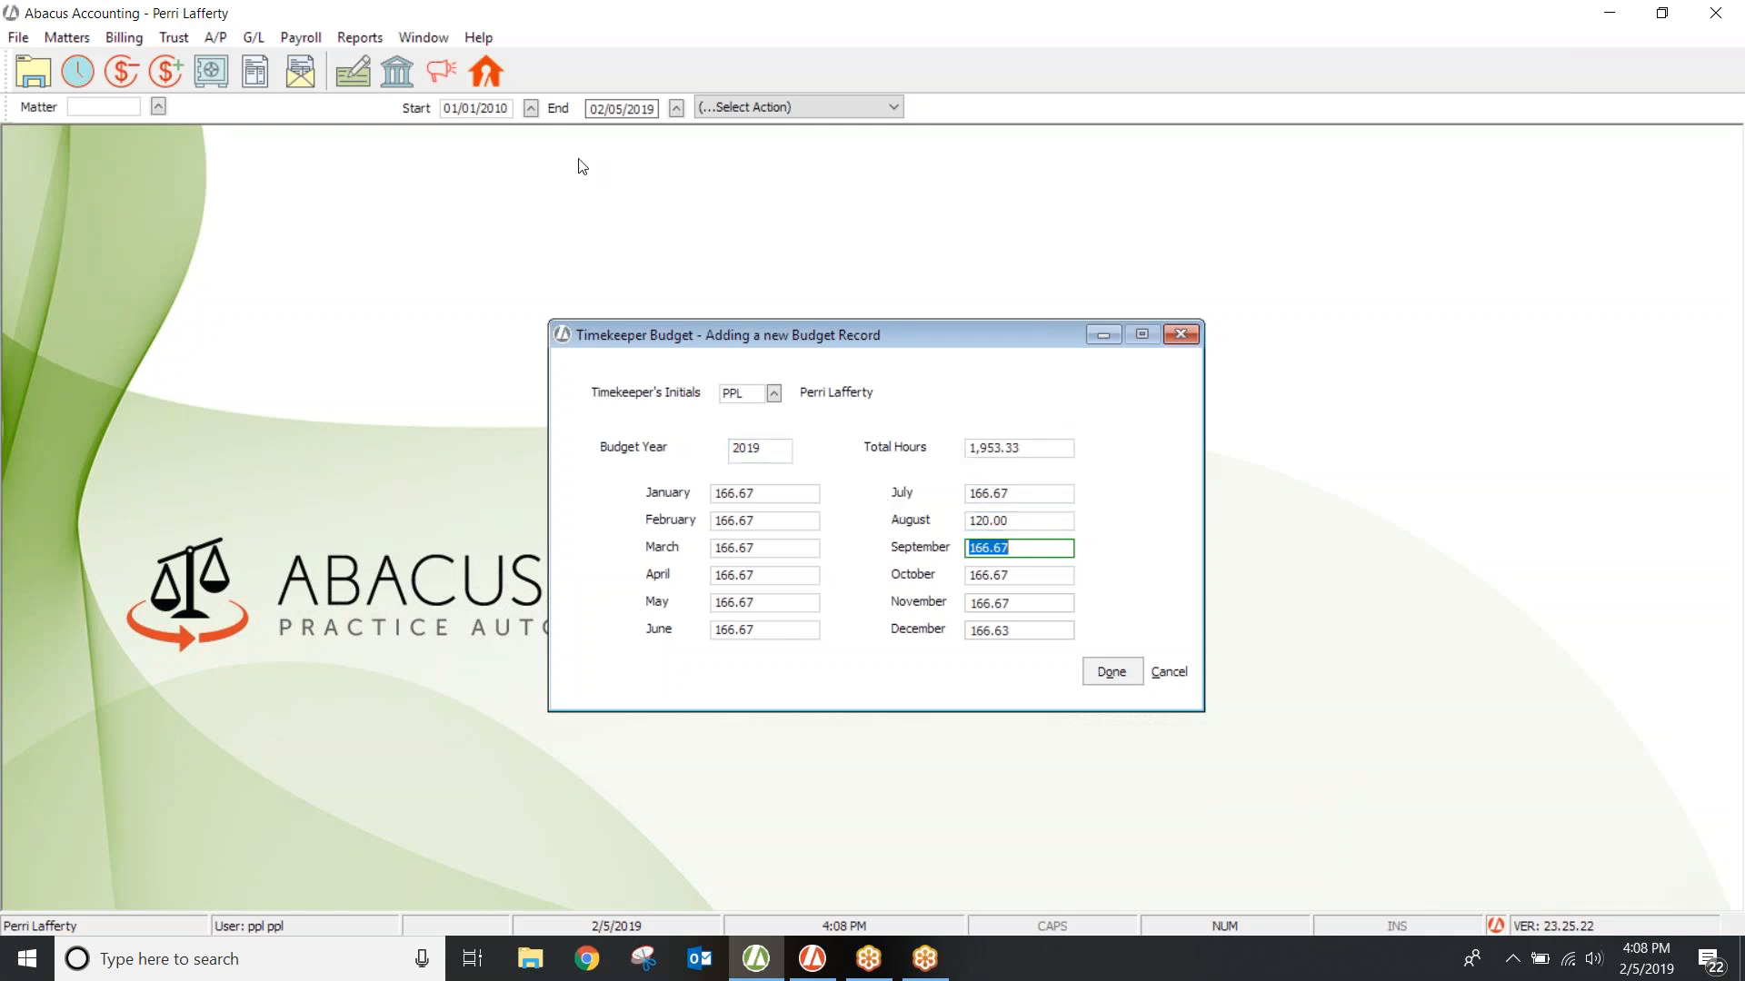
Step: Look at the Billing menu without choosing anything, then close the timekeeper budget form
left_click(124, 37)
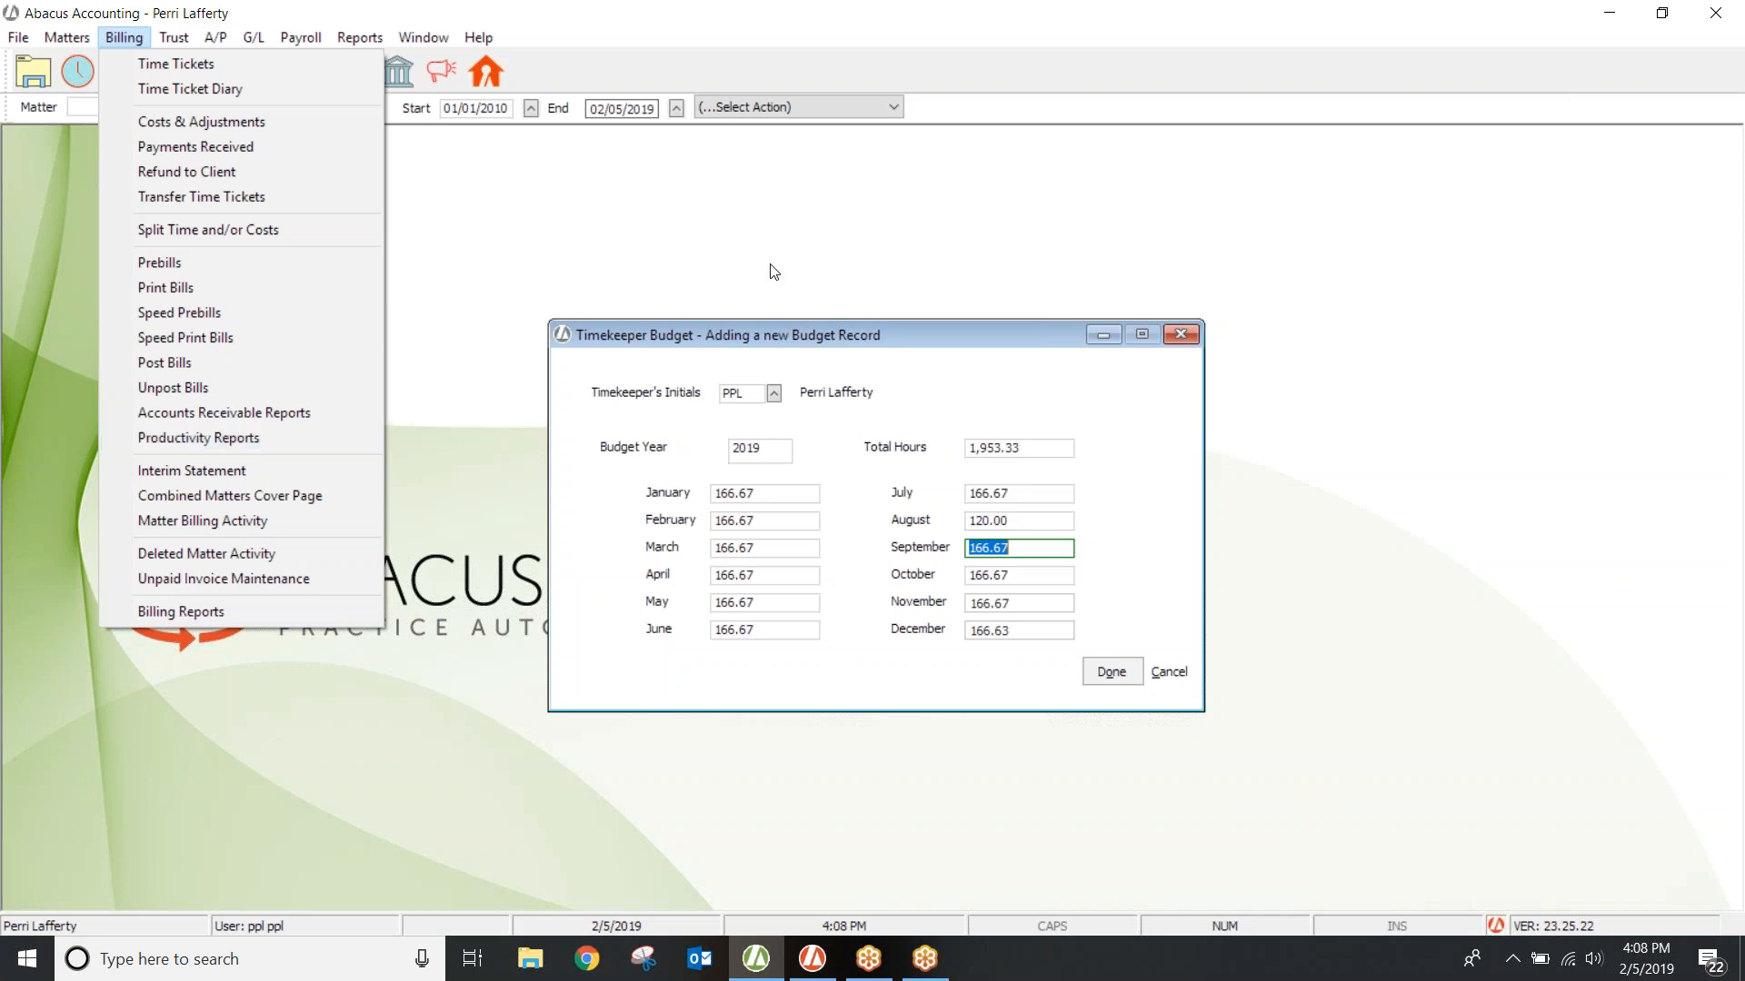
left_click(1107, 672)
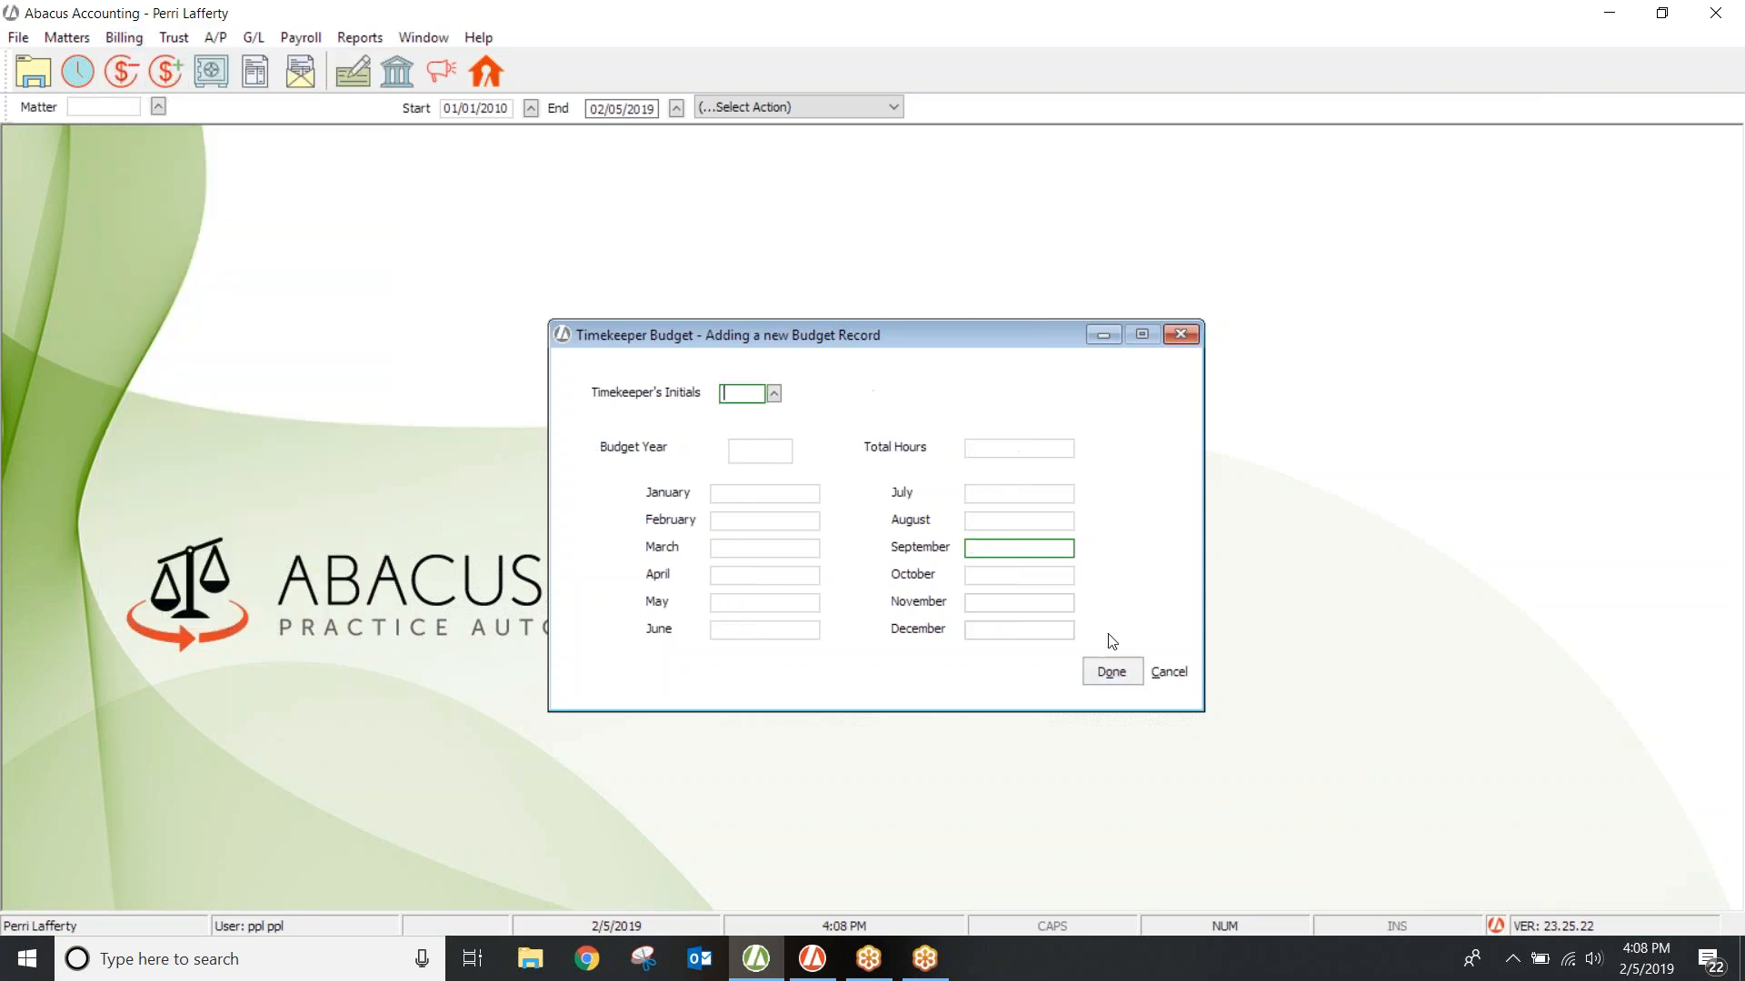
left_click(1183, 335)
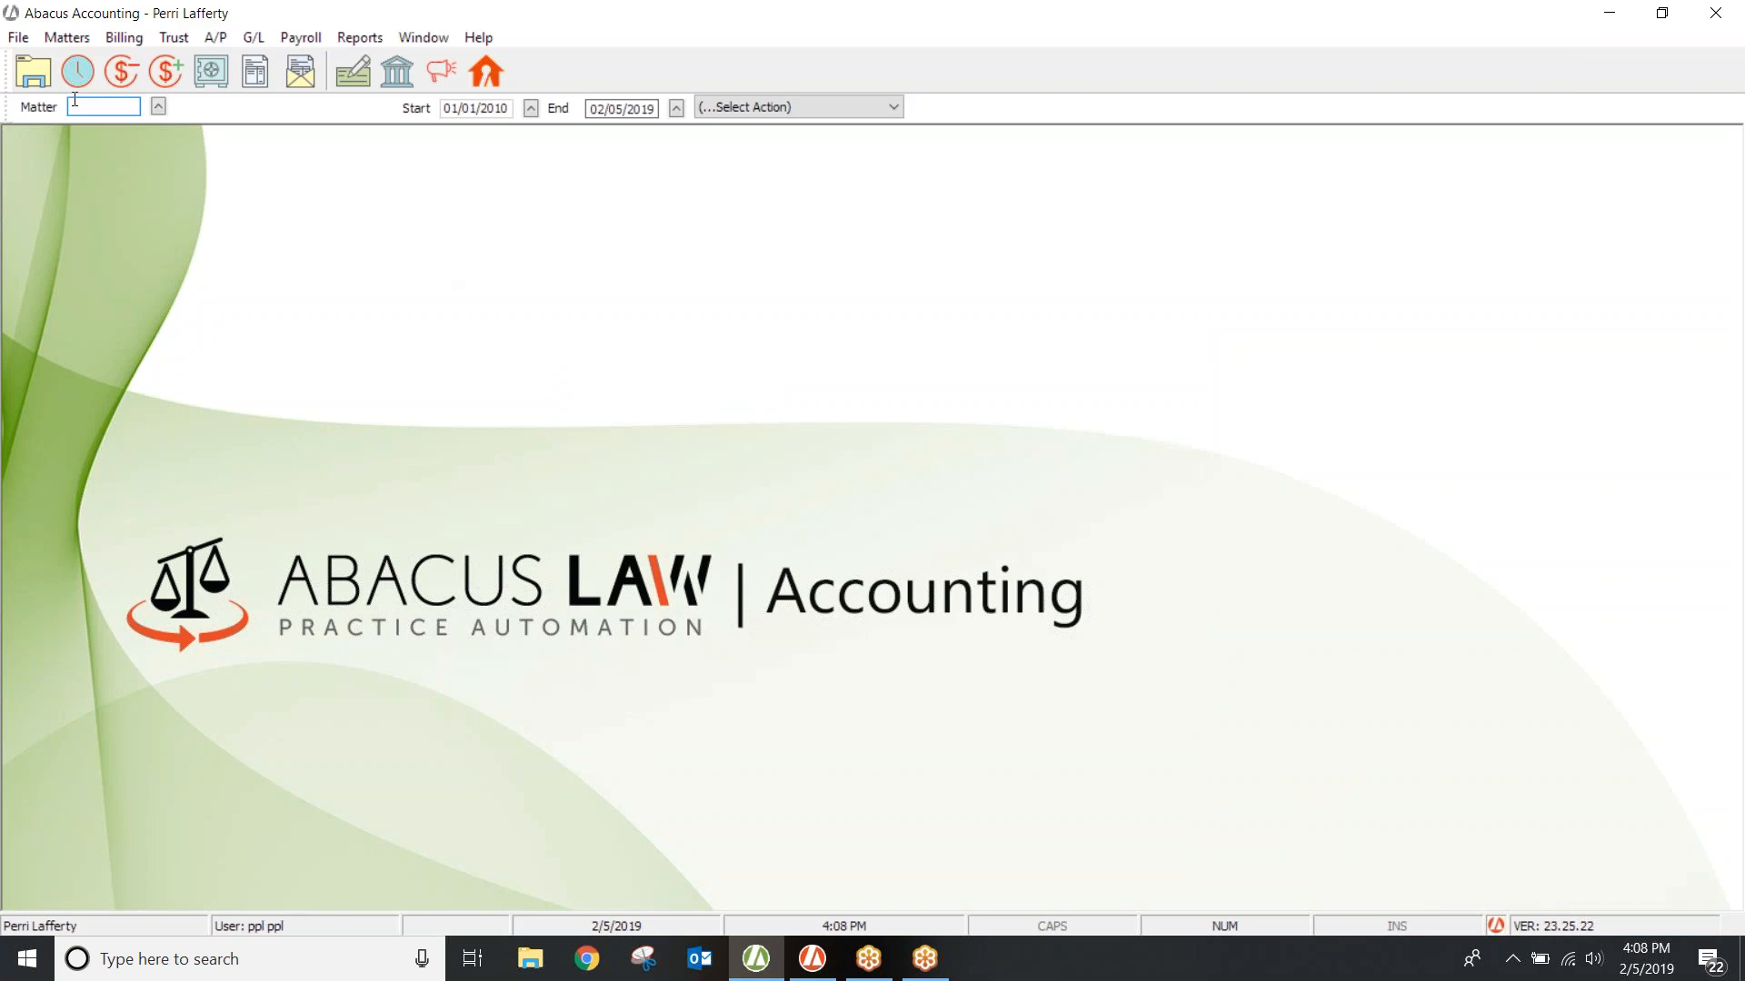
Step: Open the Case Codes browse list from File > Setup
left_click(21, 41)
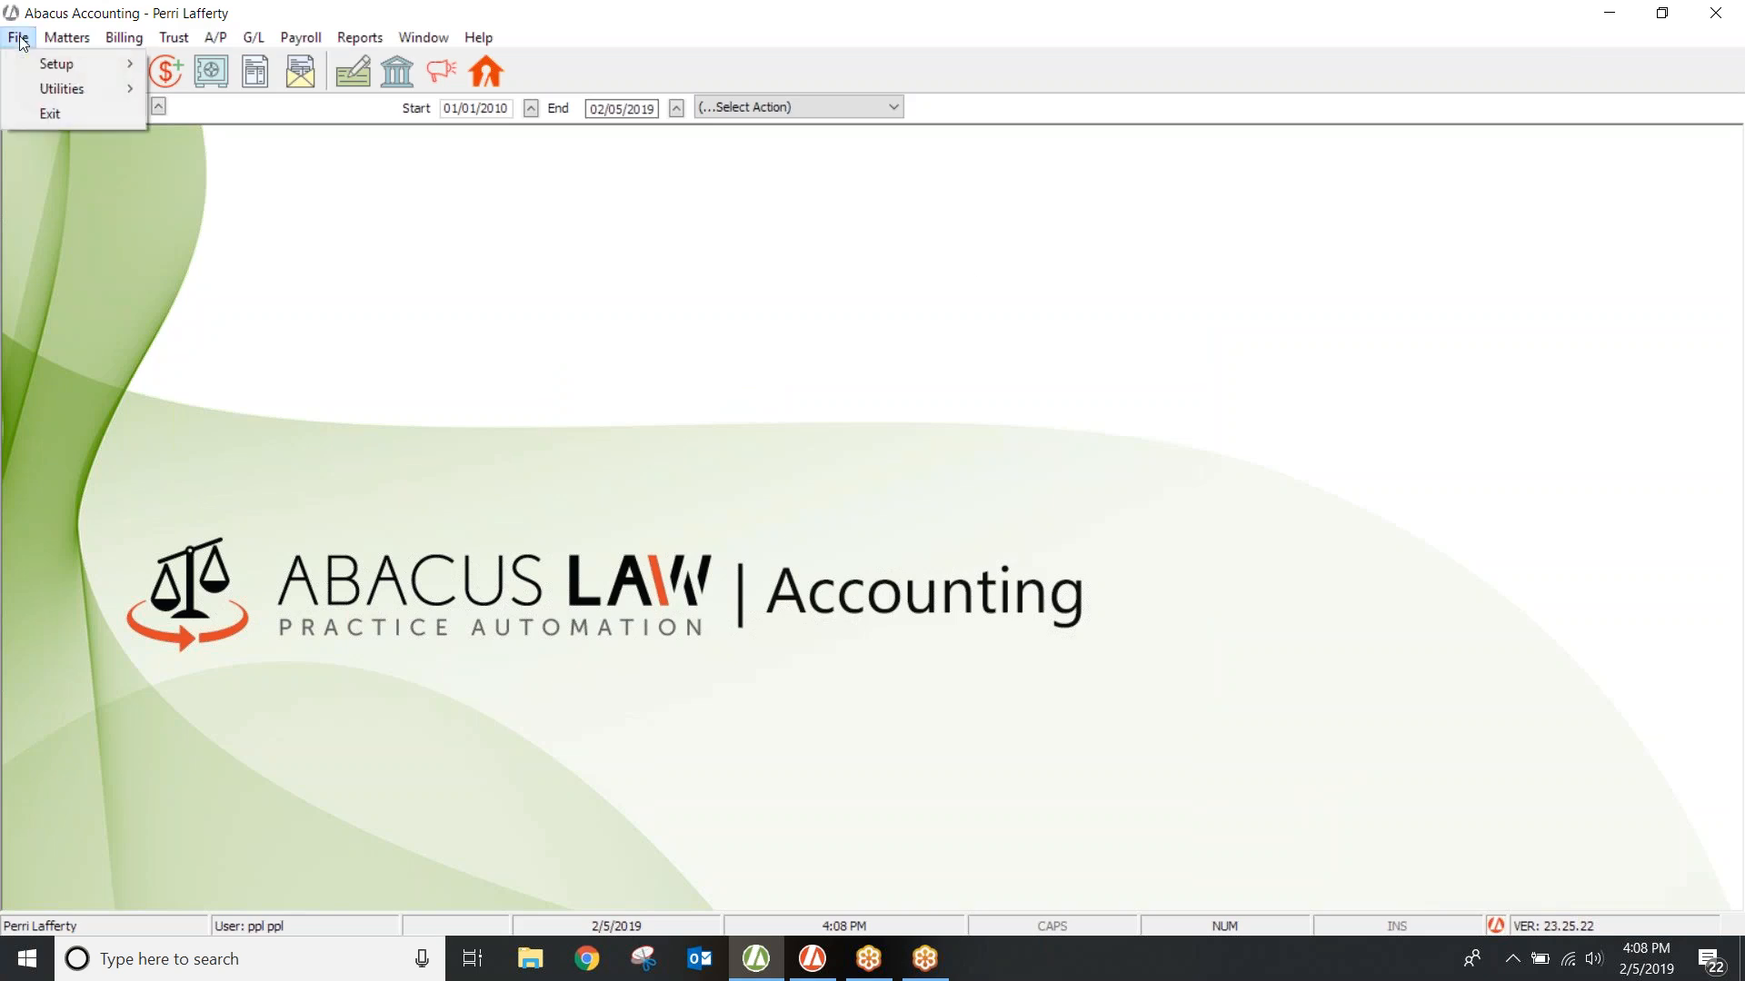
mouse_move(31, 69)
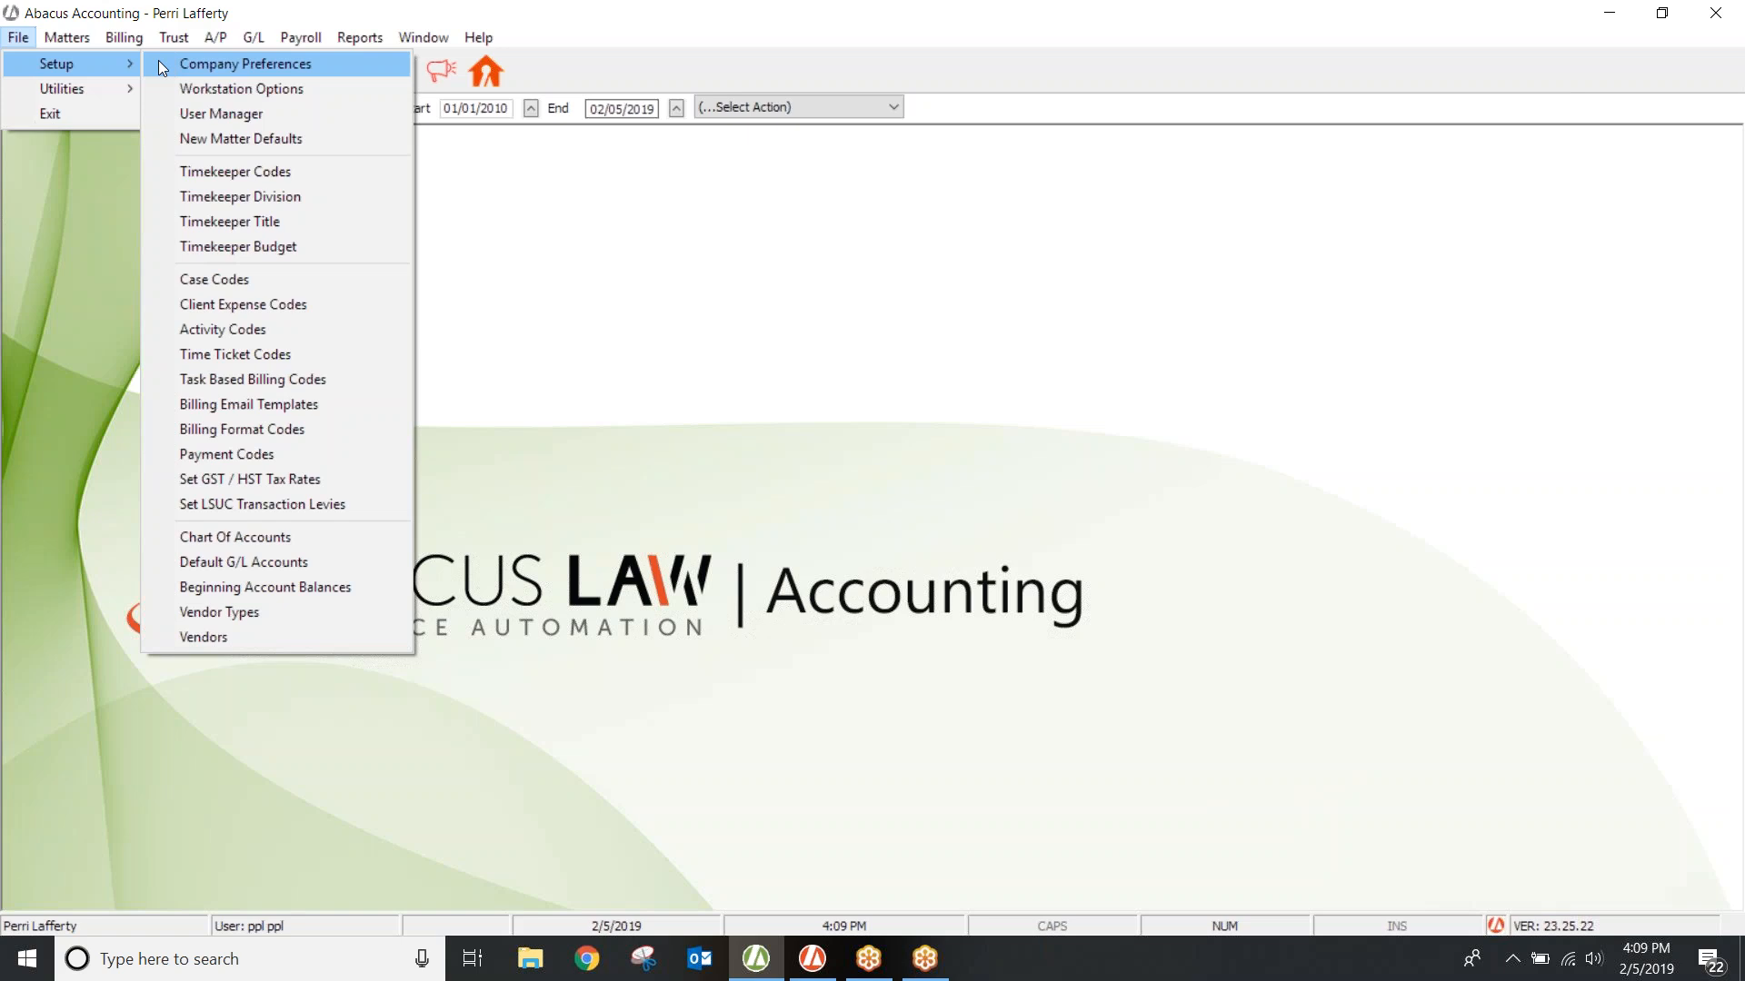
left_click(221, 279)
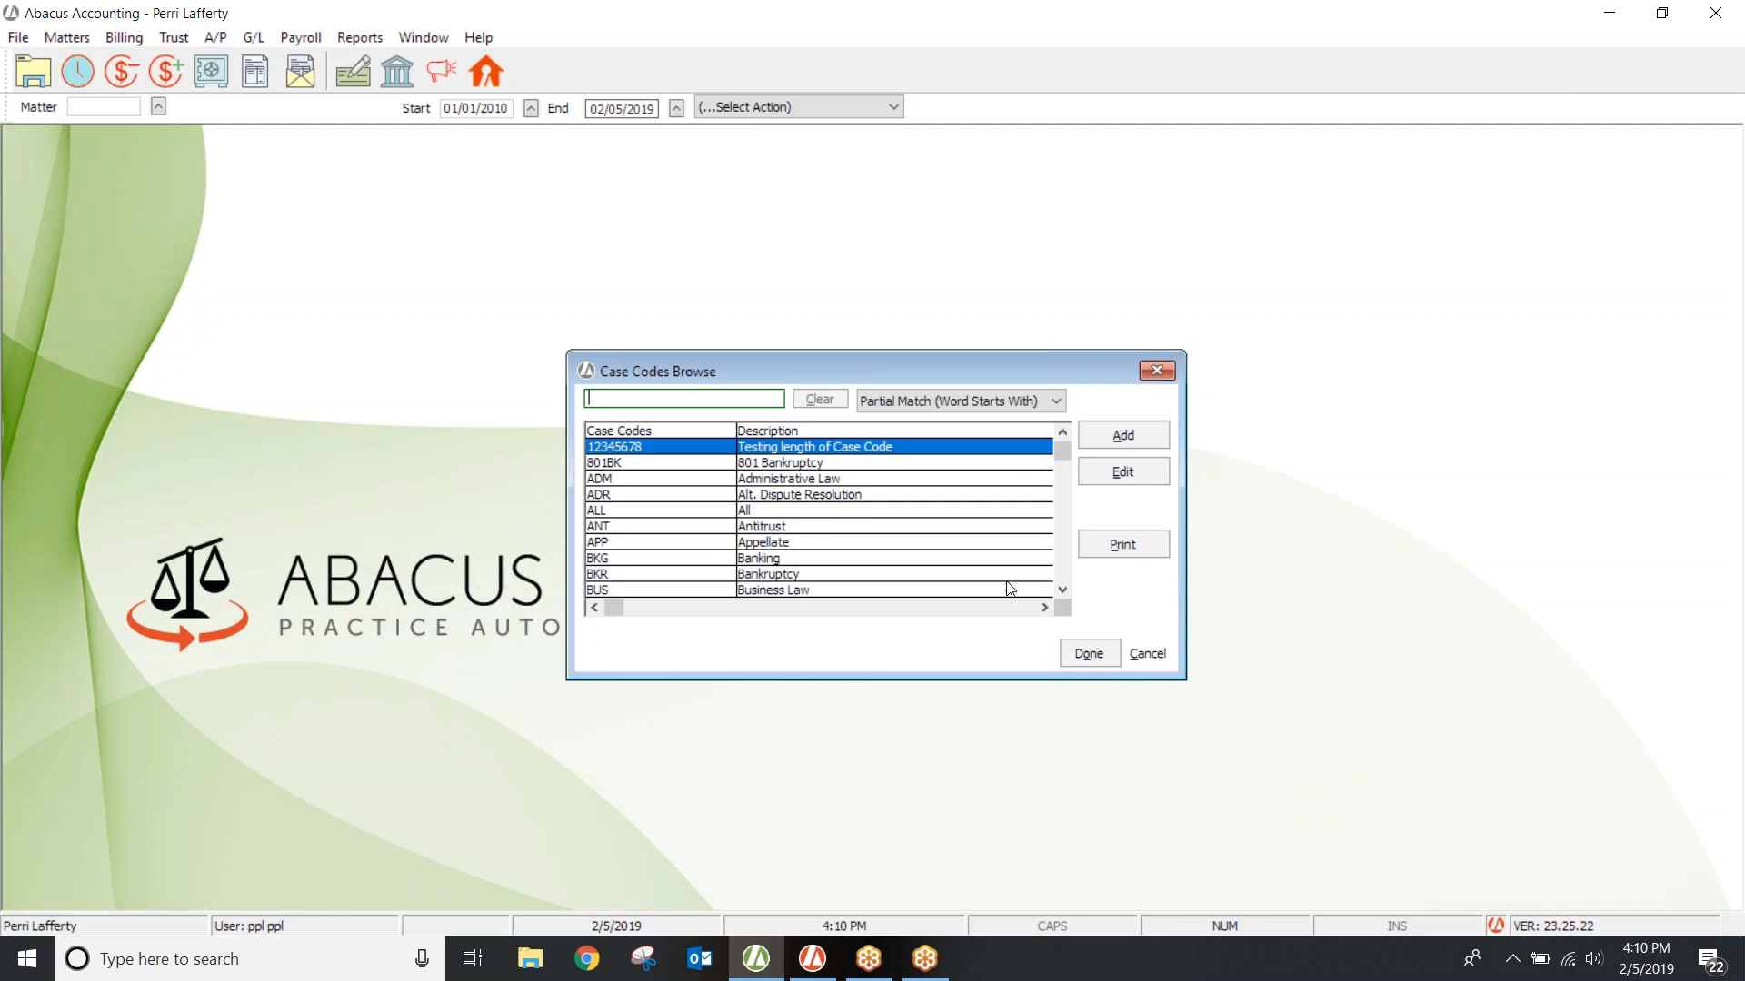
Step: Close the reviewed Case Codes list, then open the File menu
left_click(1155, 372)
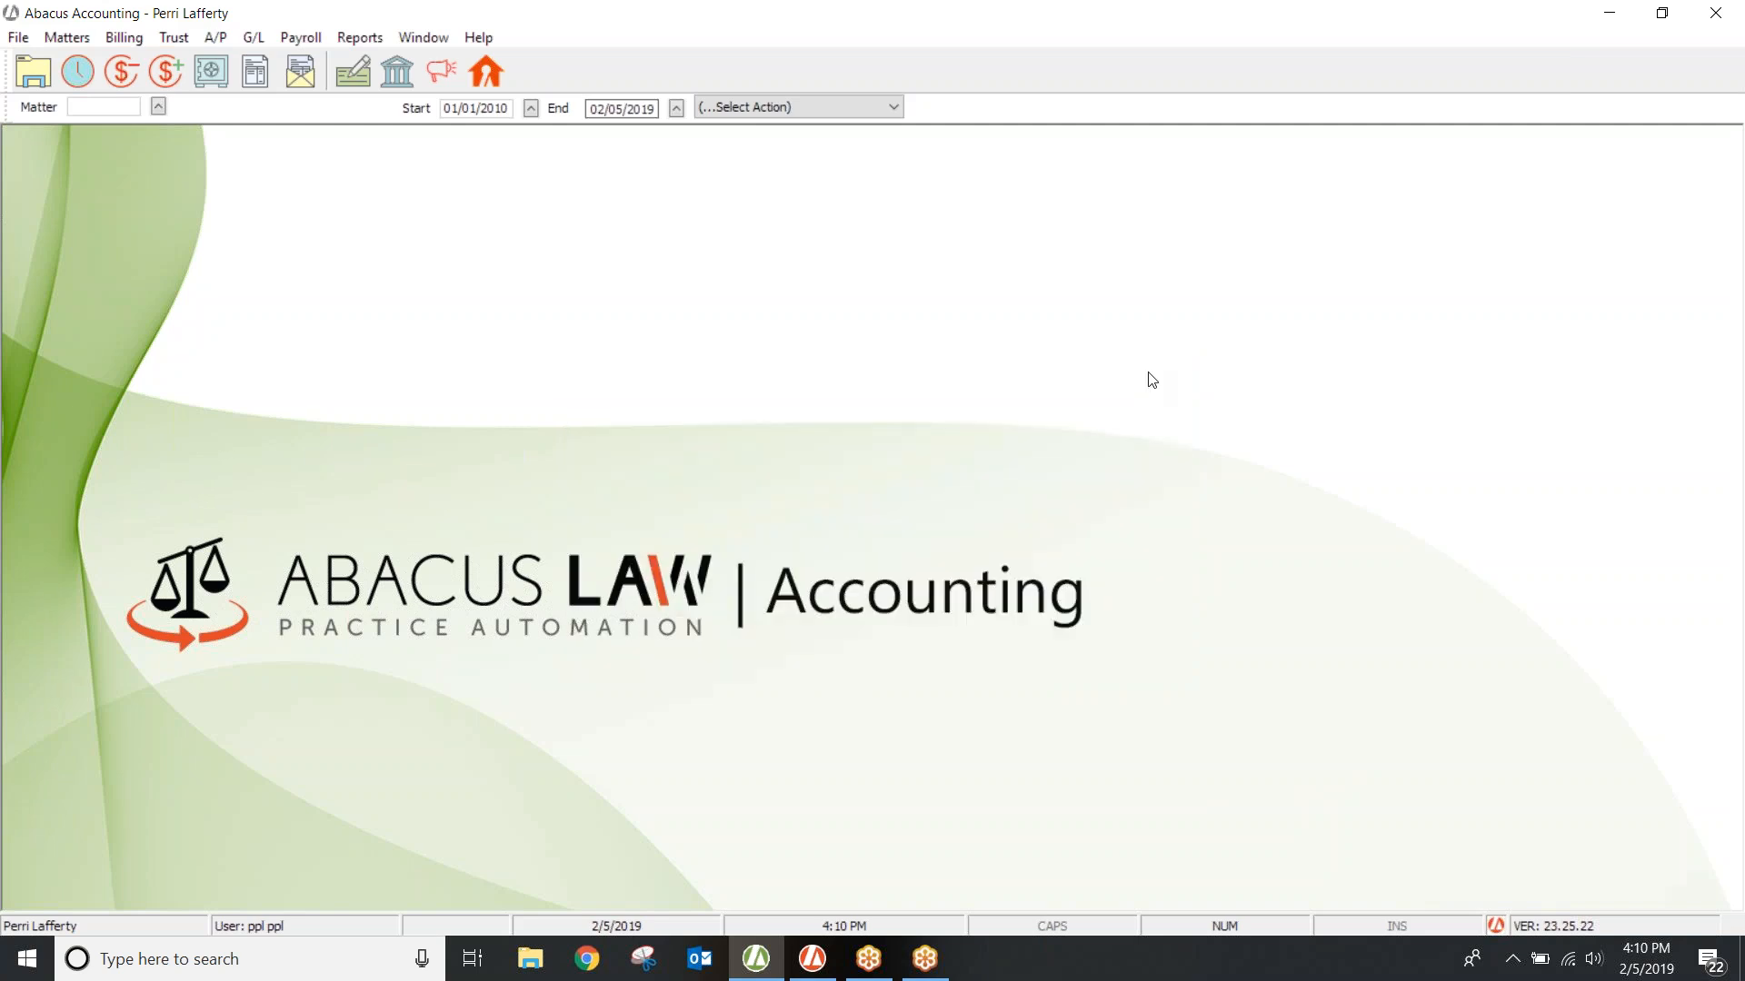
left_click(30, 42)
Step: Open the Client Expense Codes list and select the FPD Fees Paid code
mouse_move(71, 65)
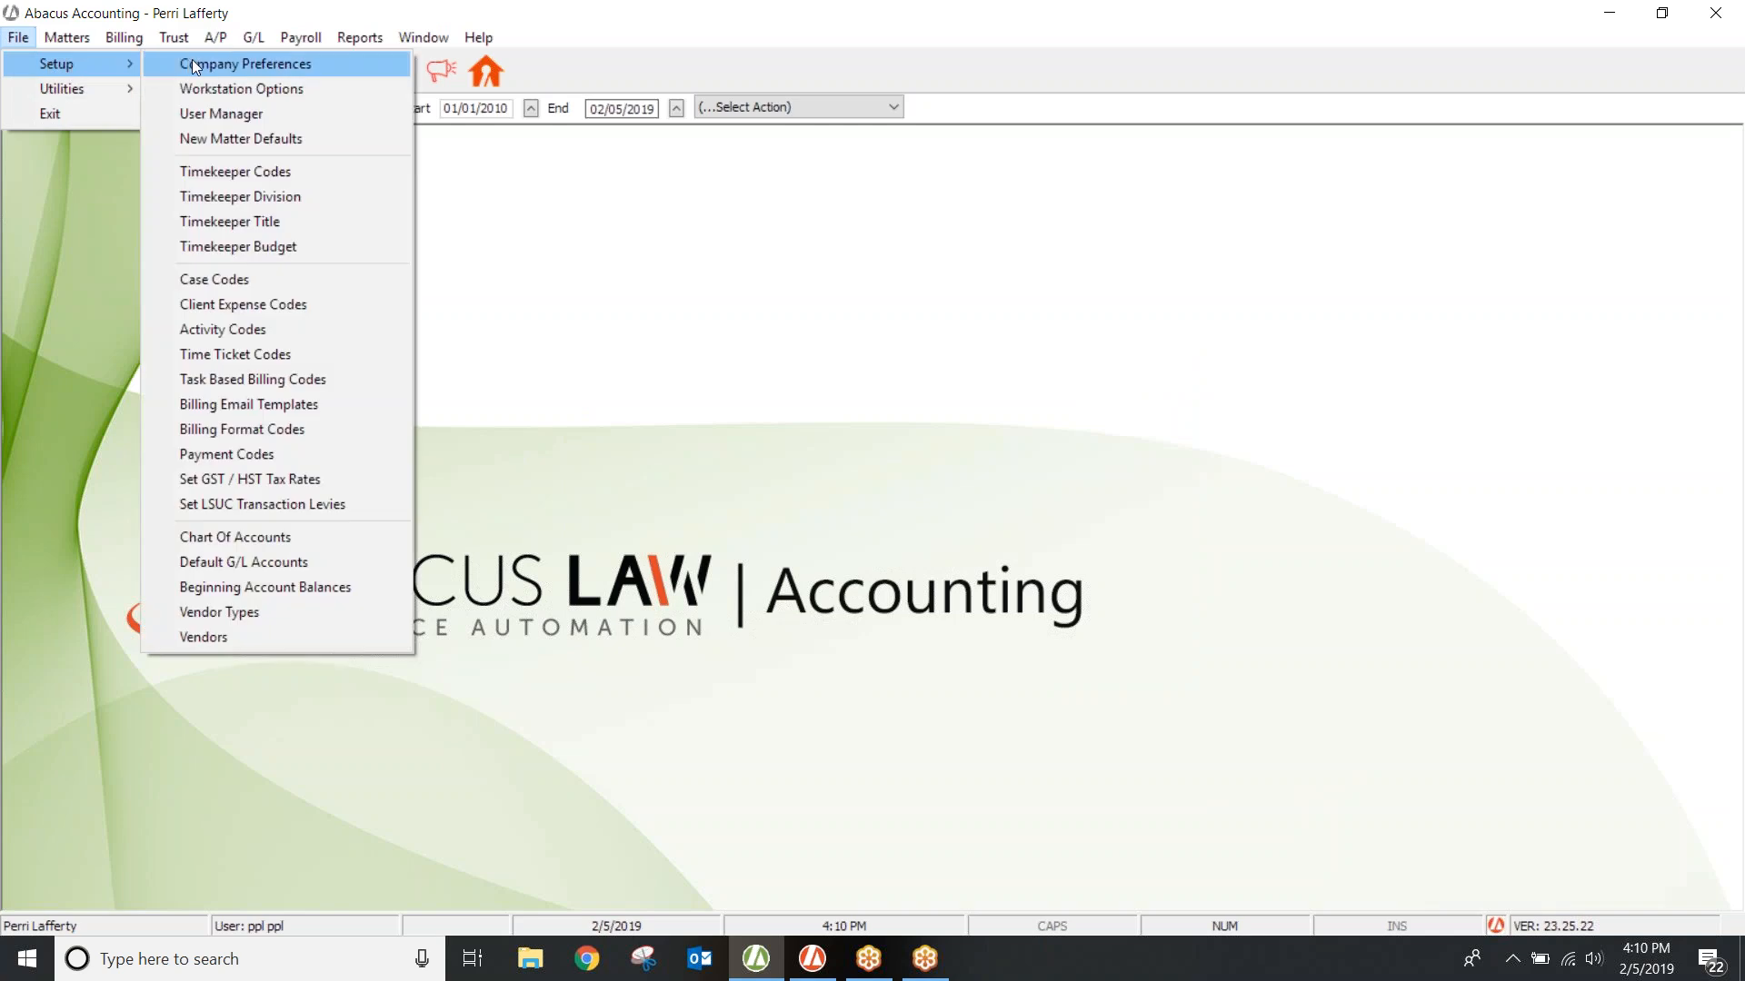
left_click(229, 303)
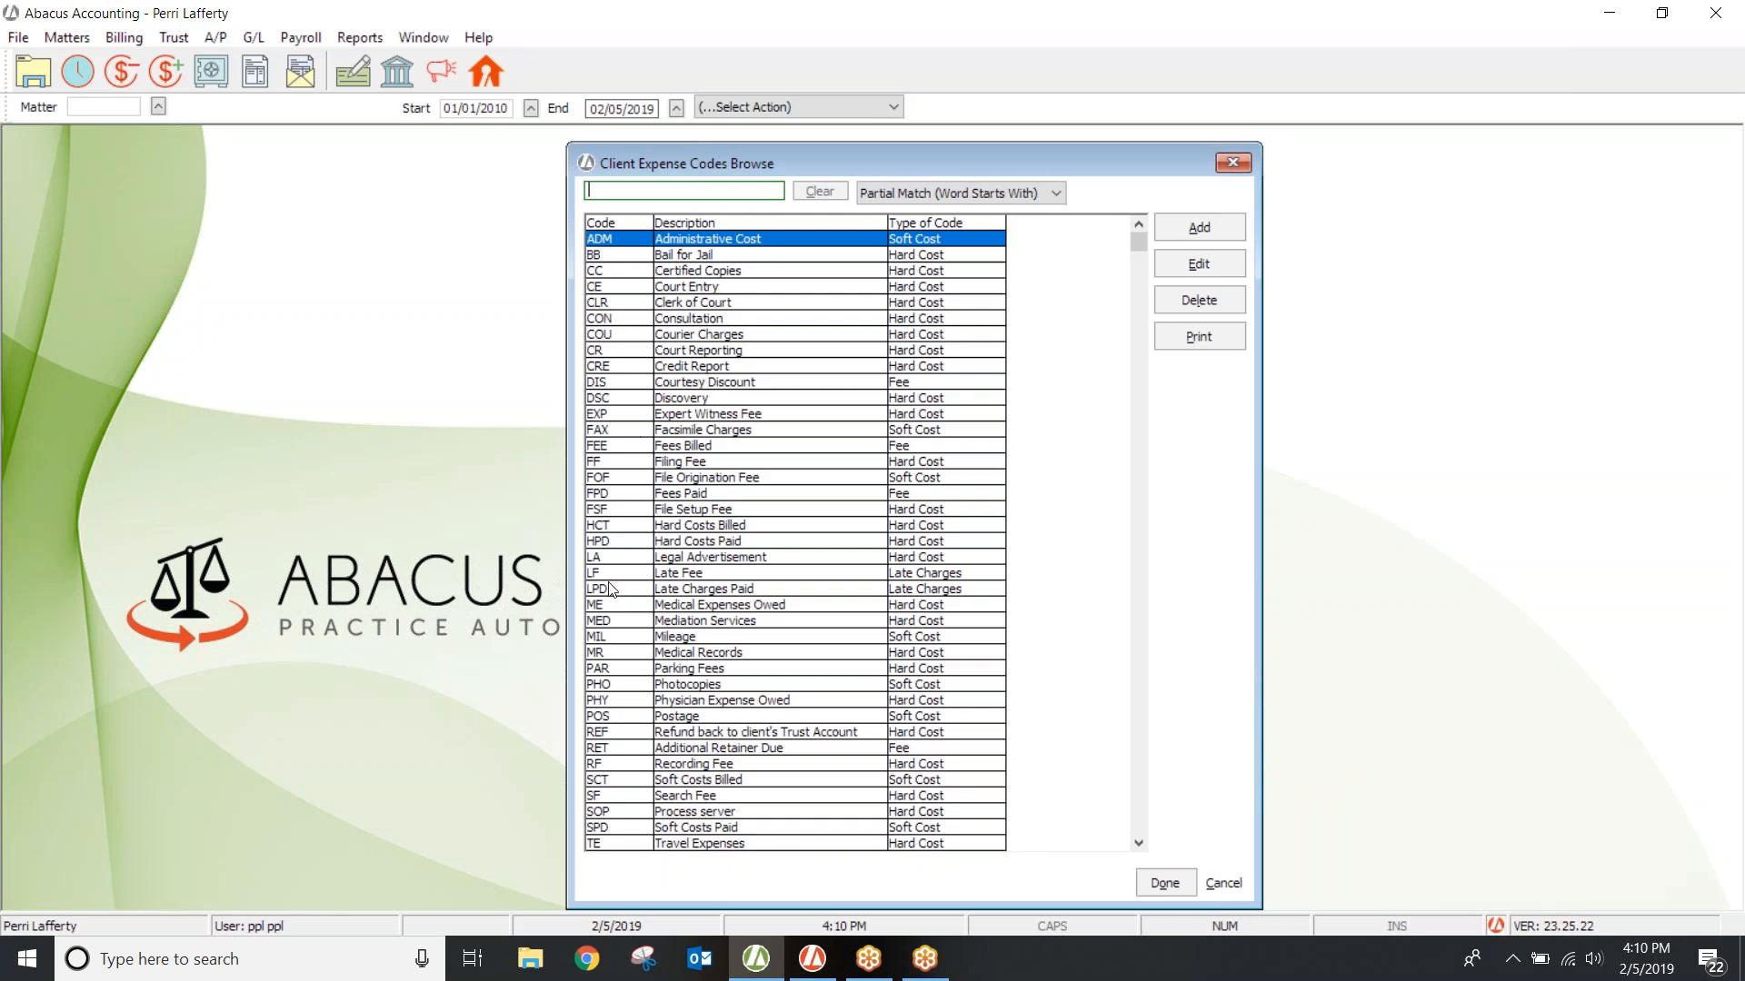
left_click(615, 497)
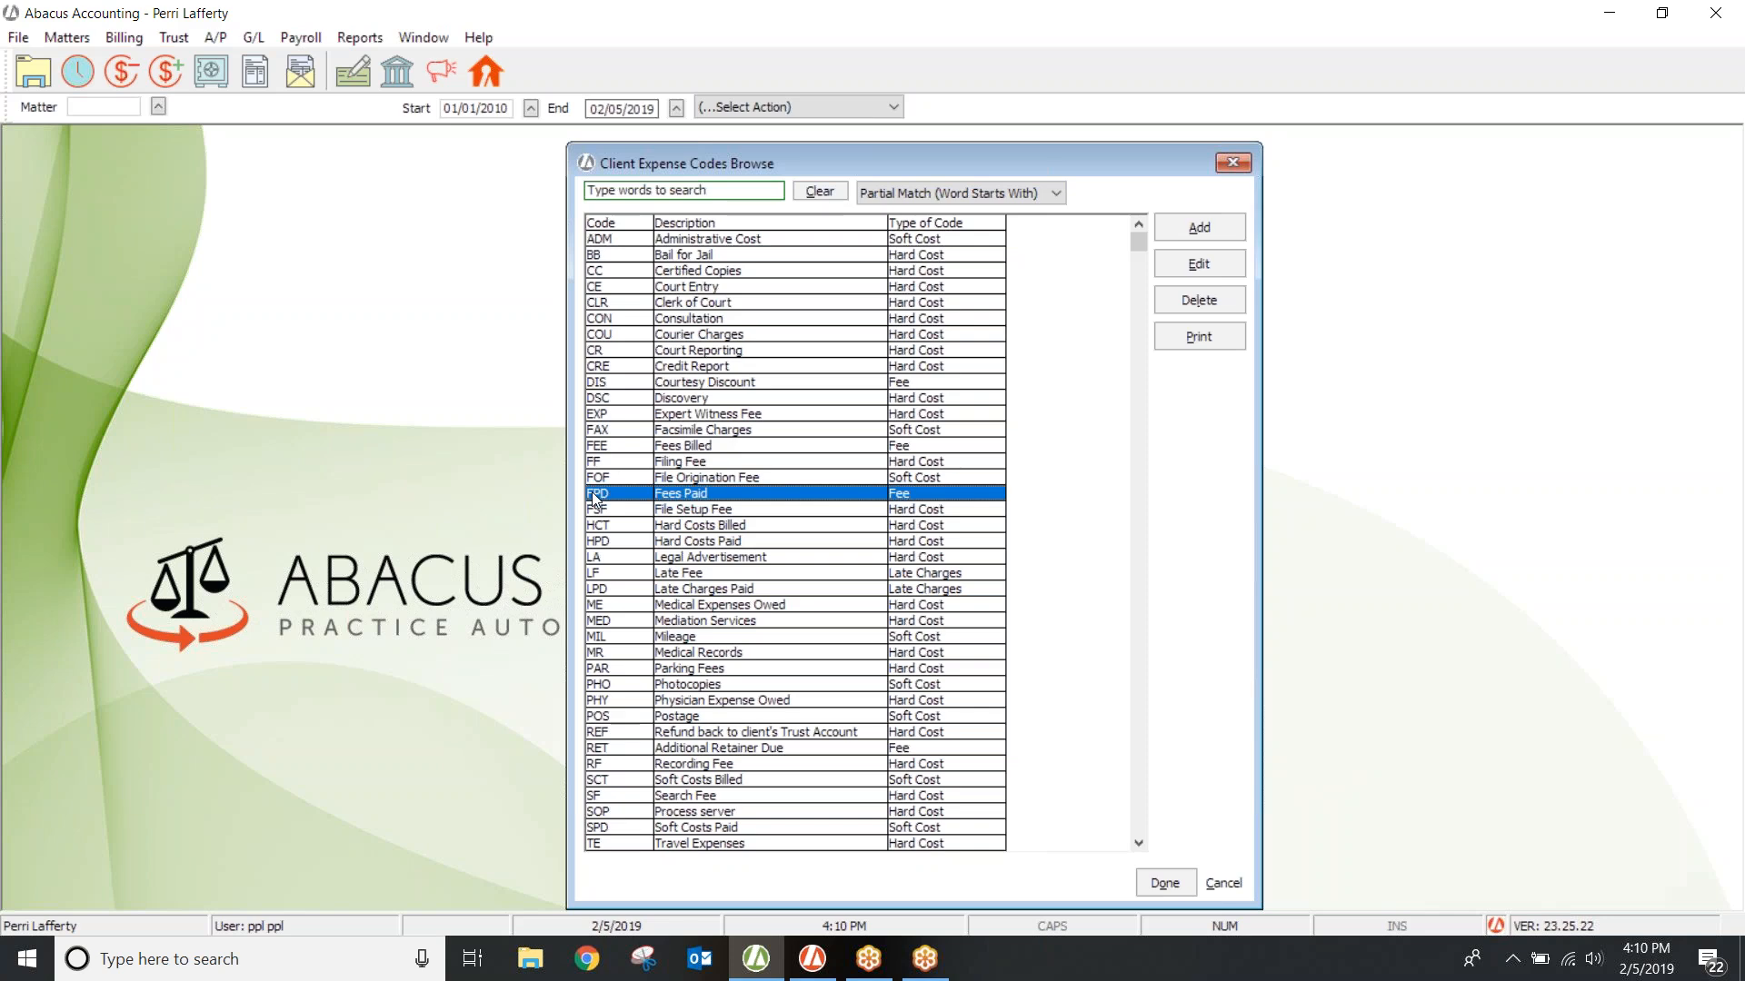
Step: Look through the BB, FF and PHO expense codes, then open PHO Photocopies for editing
left_click(729, 255)
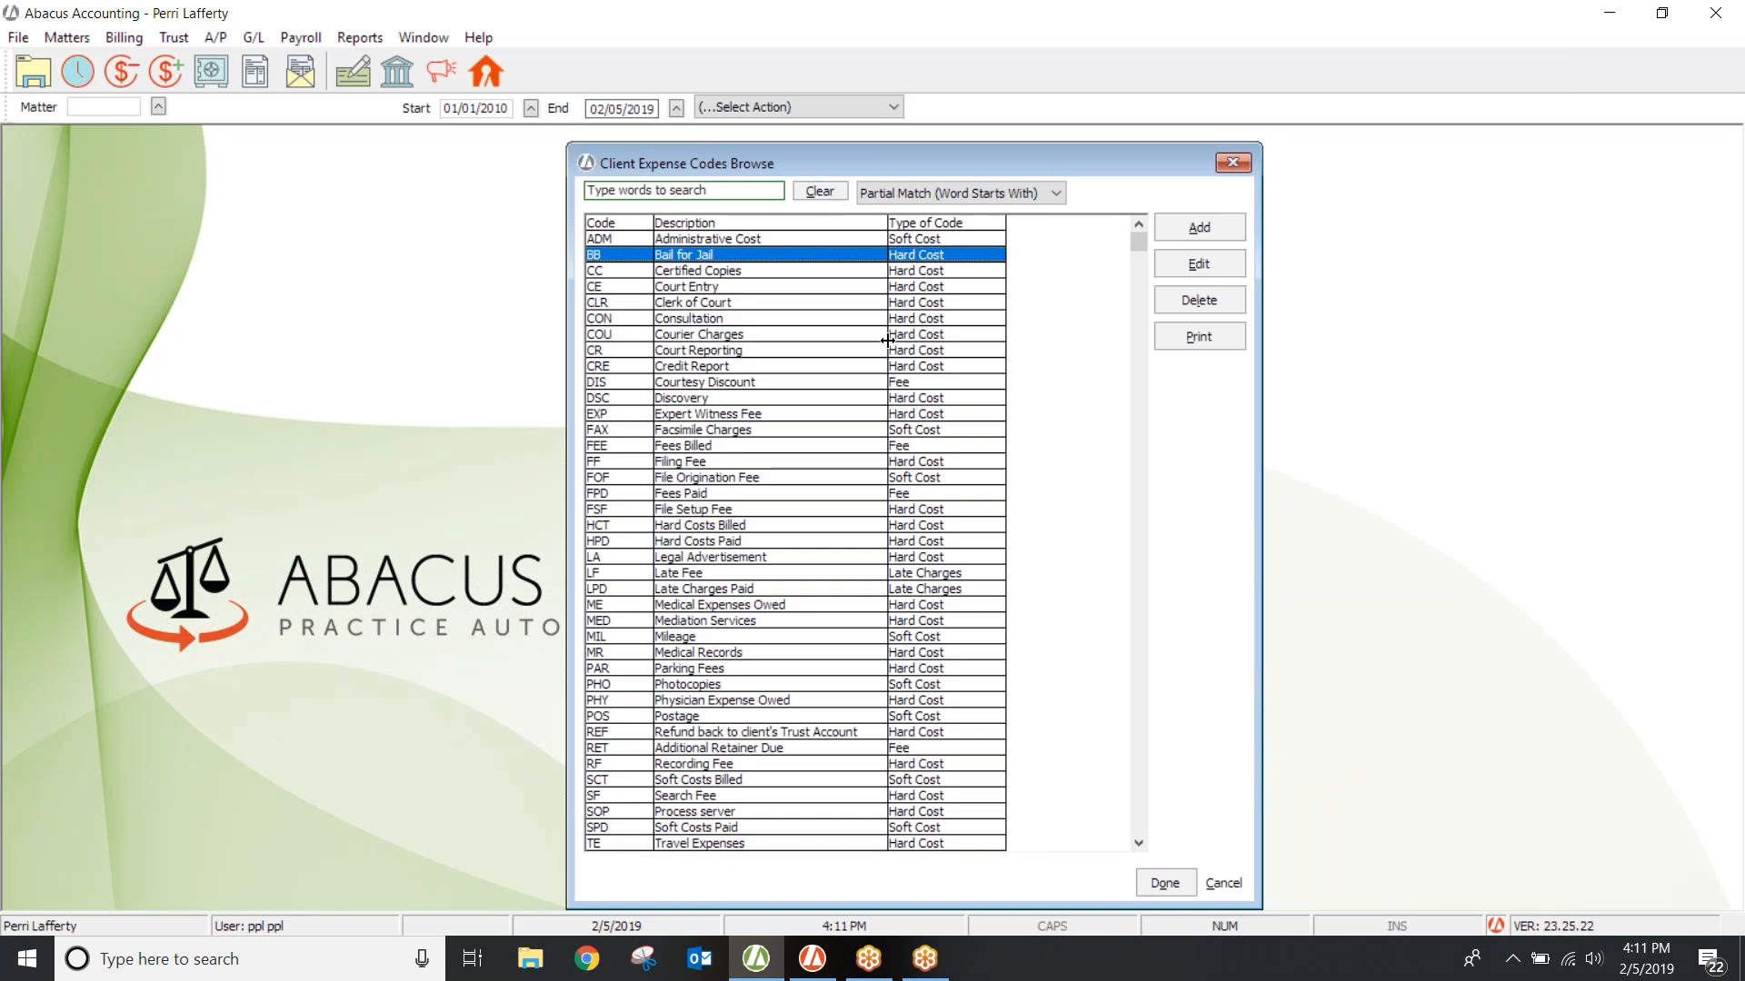
left_click(682, 464)
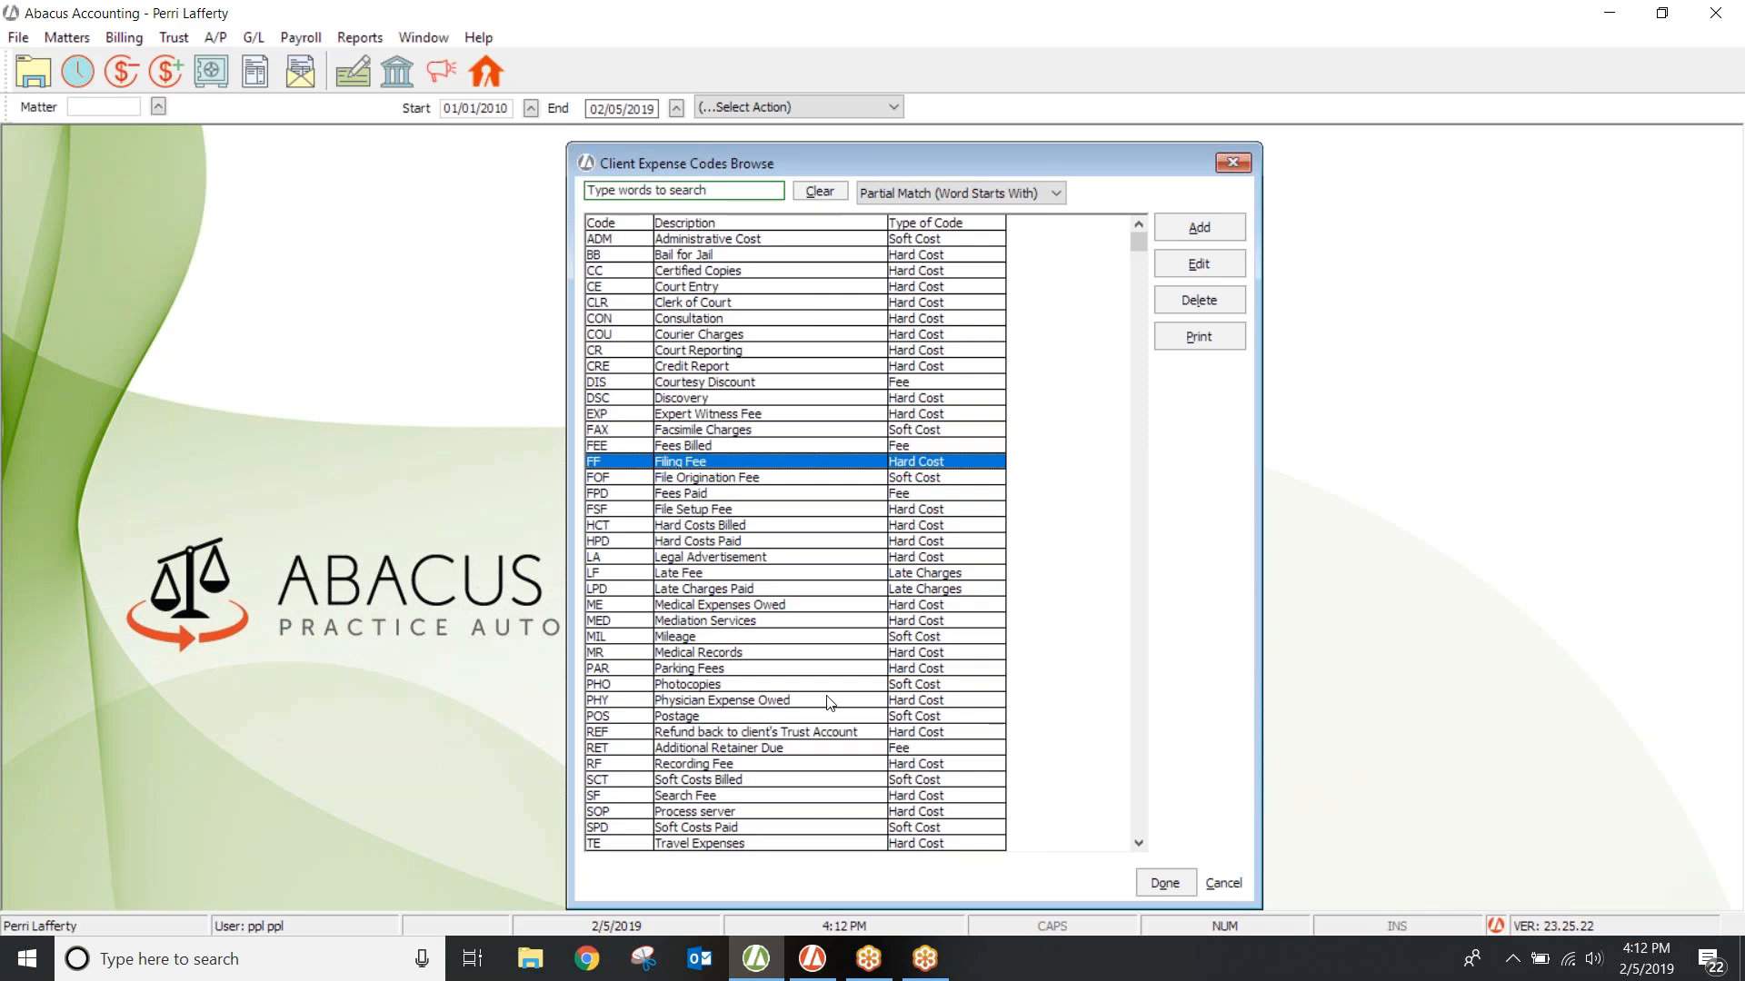
left_click(945, 687)
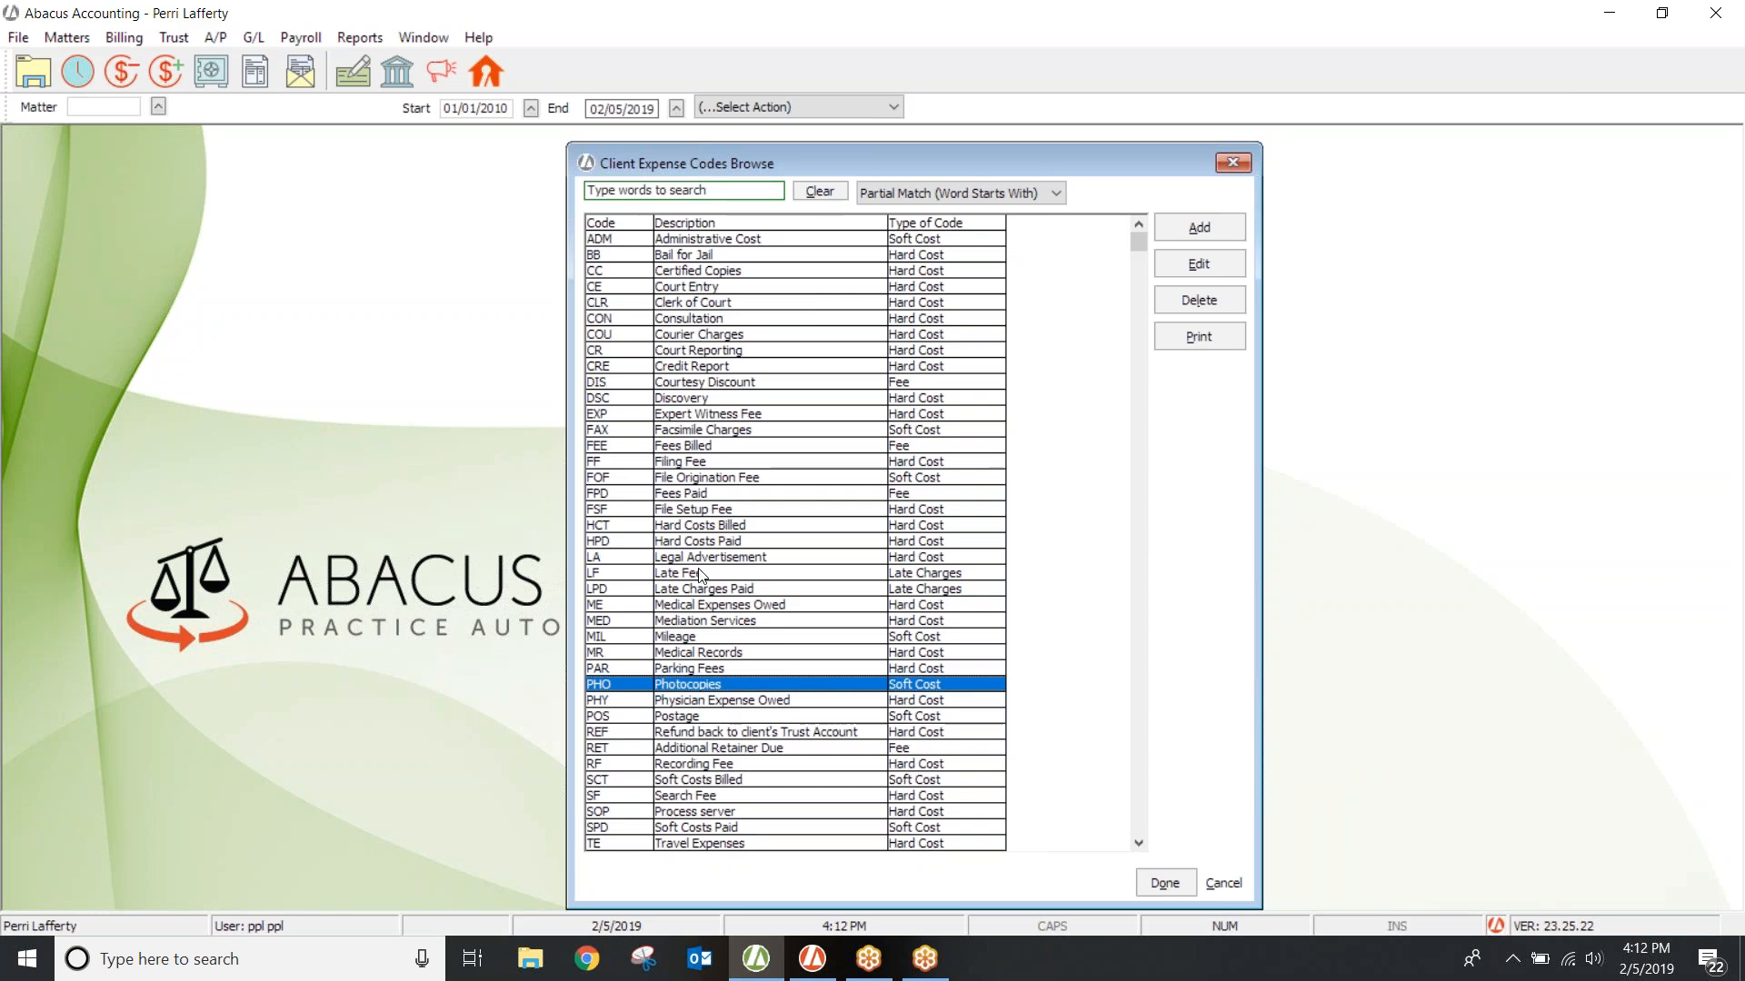
left_click(1185, 264)
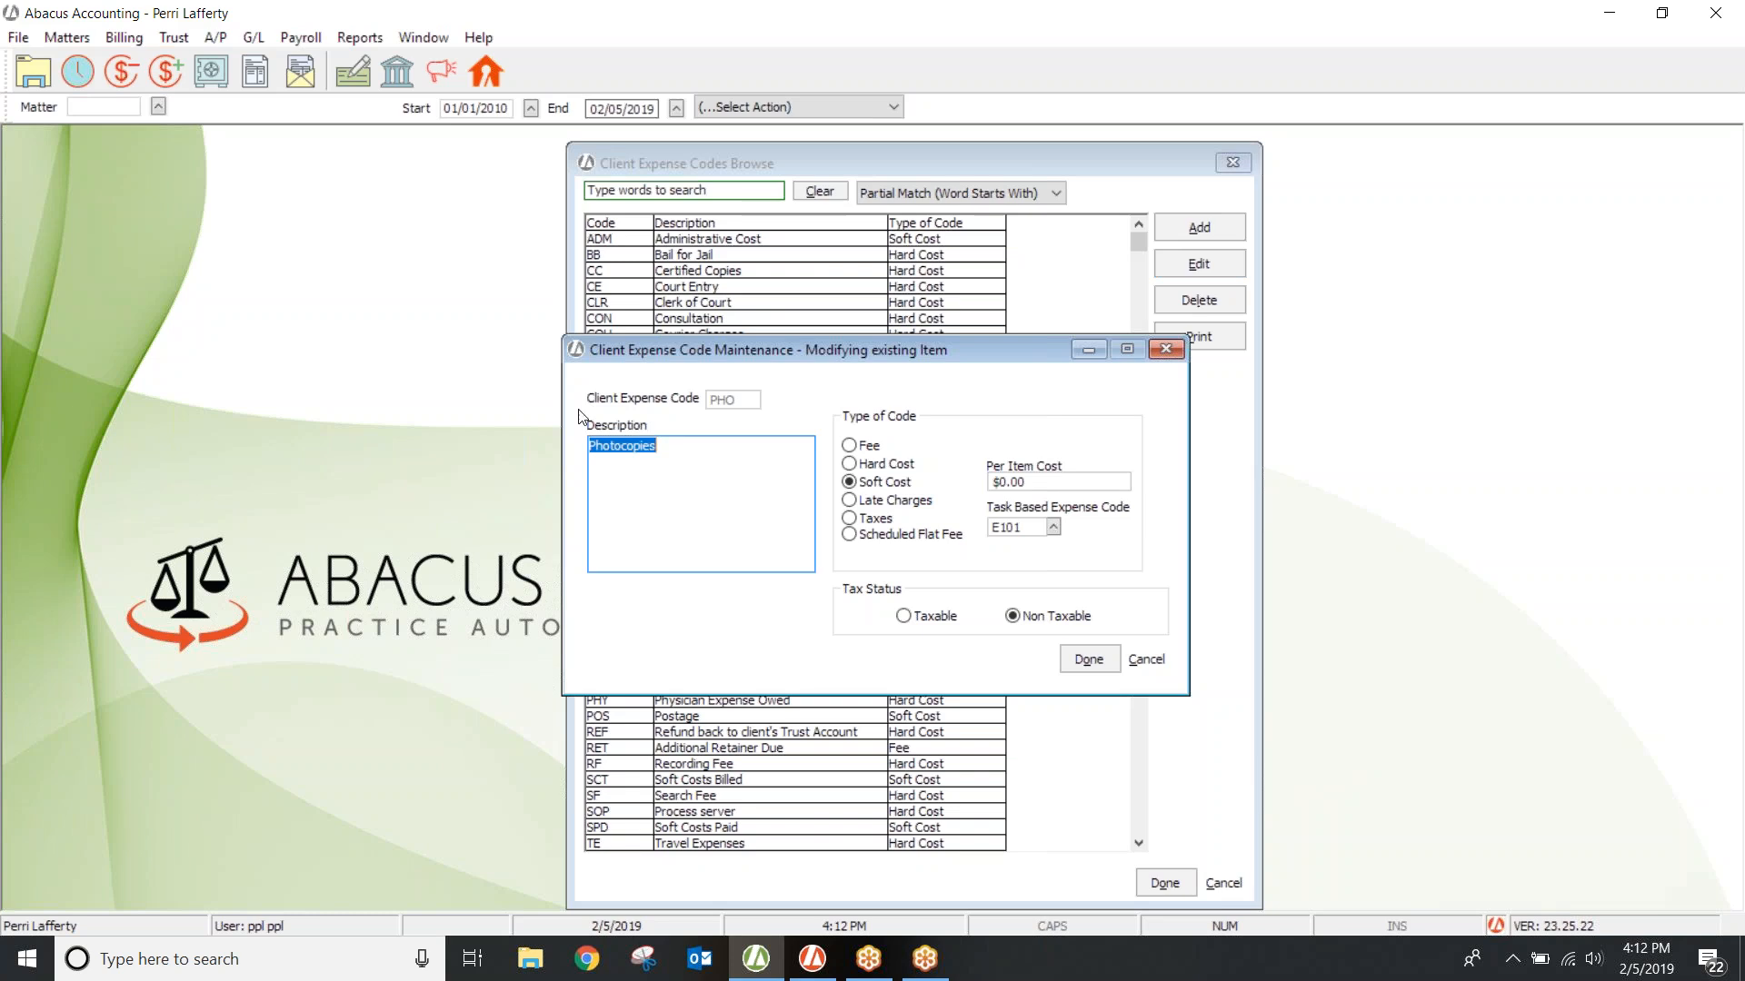
Step: Set the Photocopies per-item cost to .75, save it, and close the expense codes list
left_click(1012, 483)
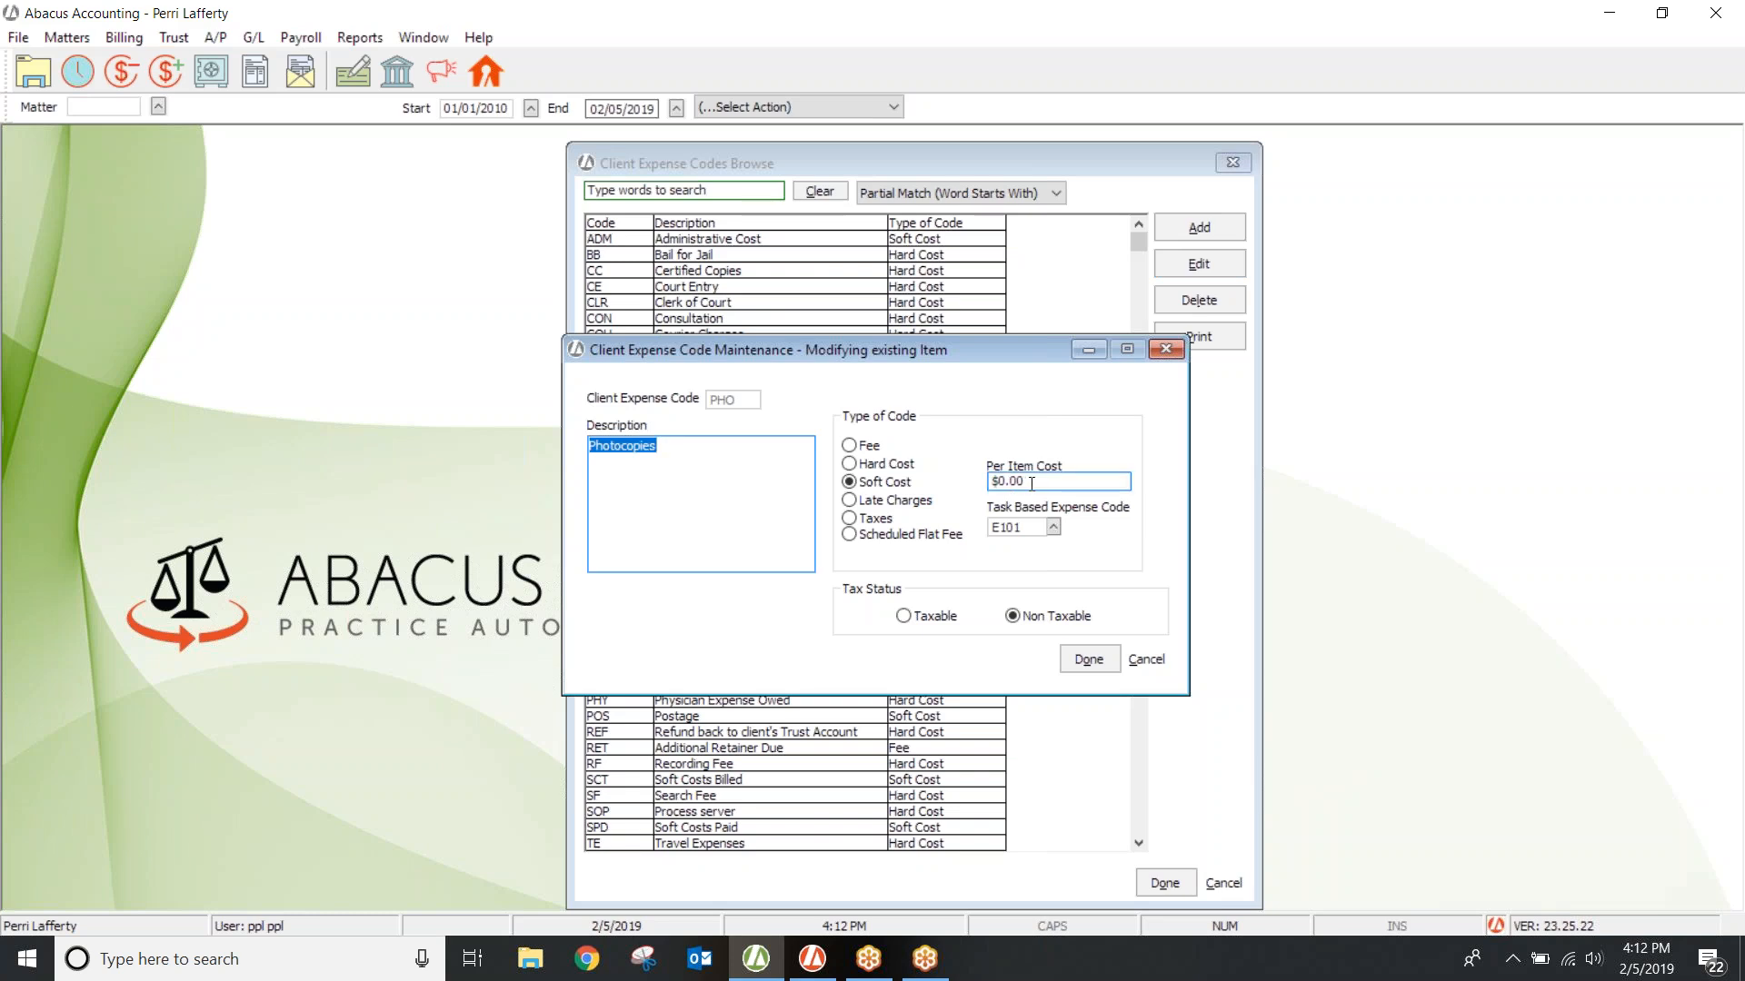
left_click(1025, 483)
type(".75")
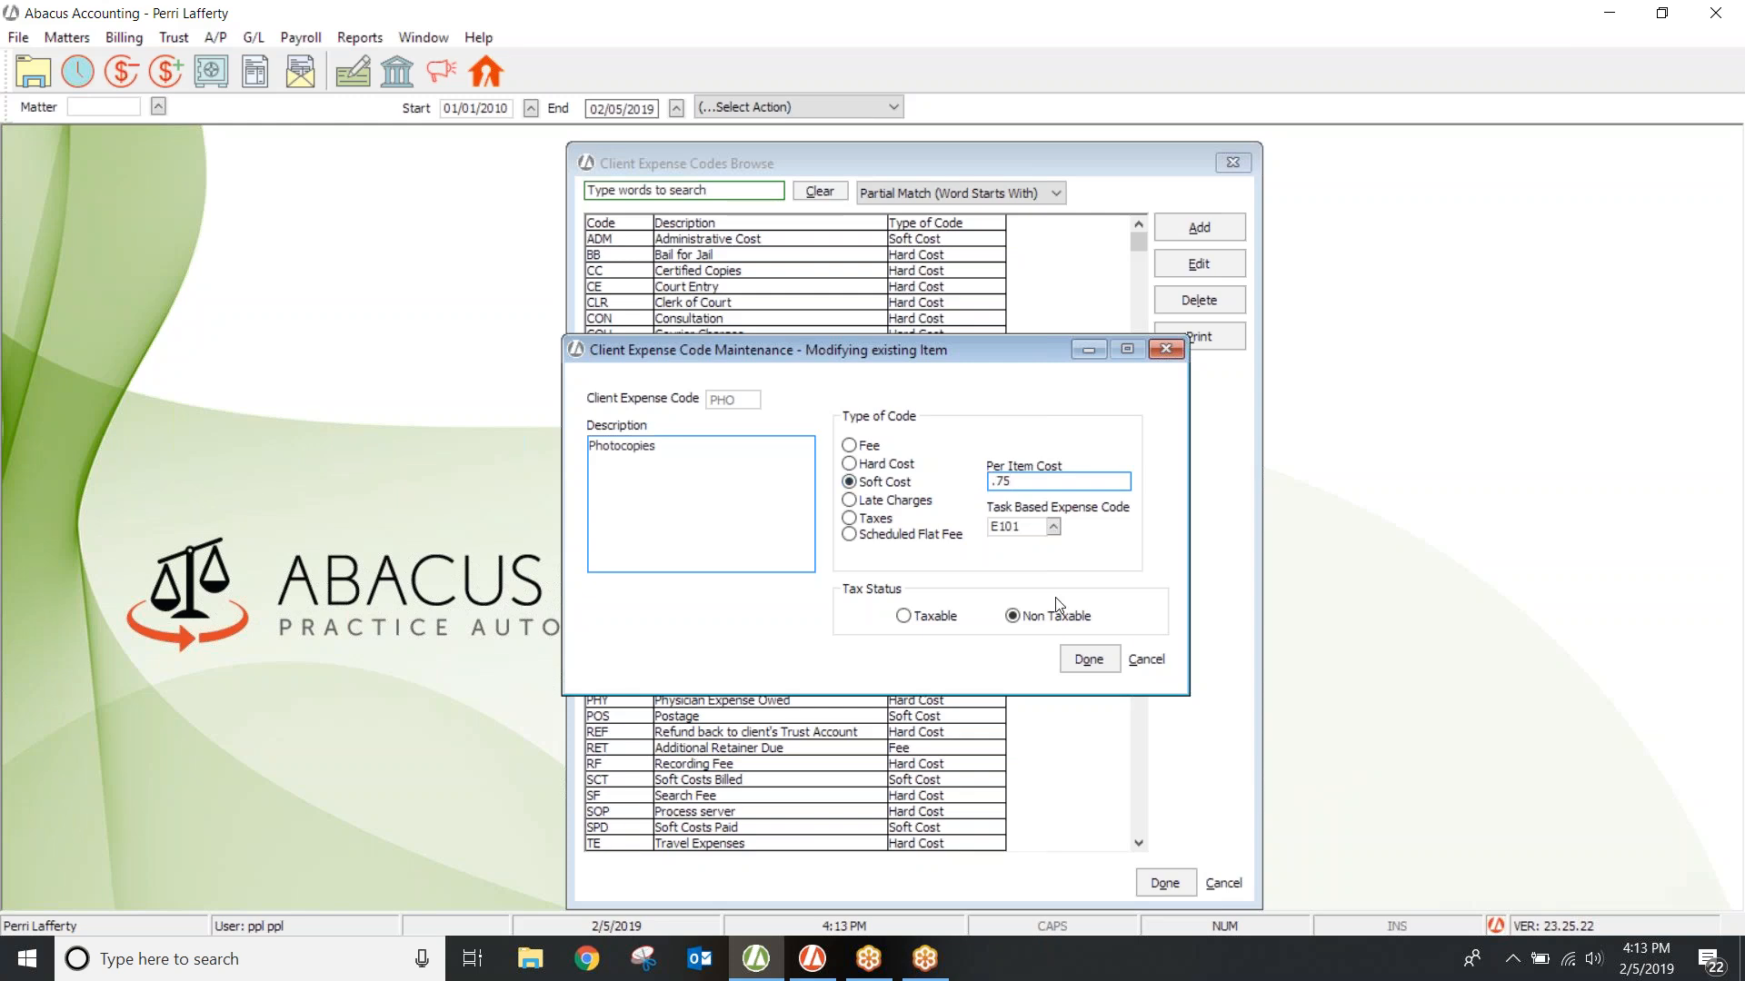
left_click(1078, 657)
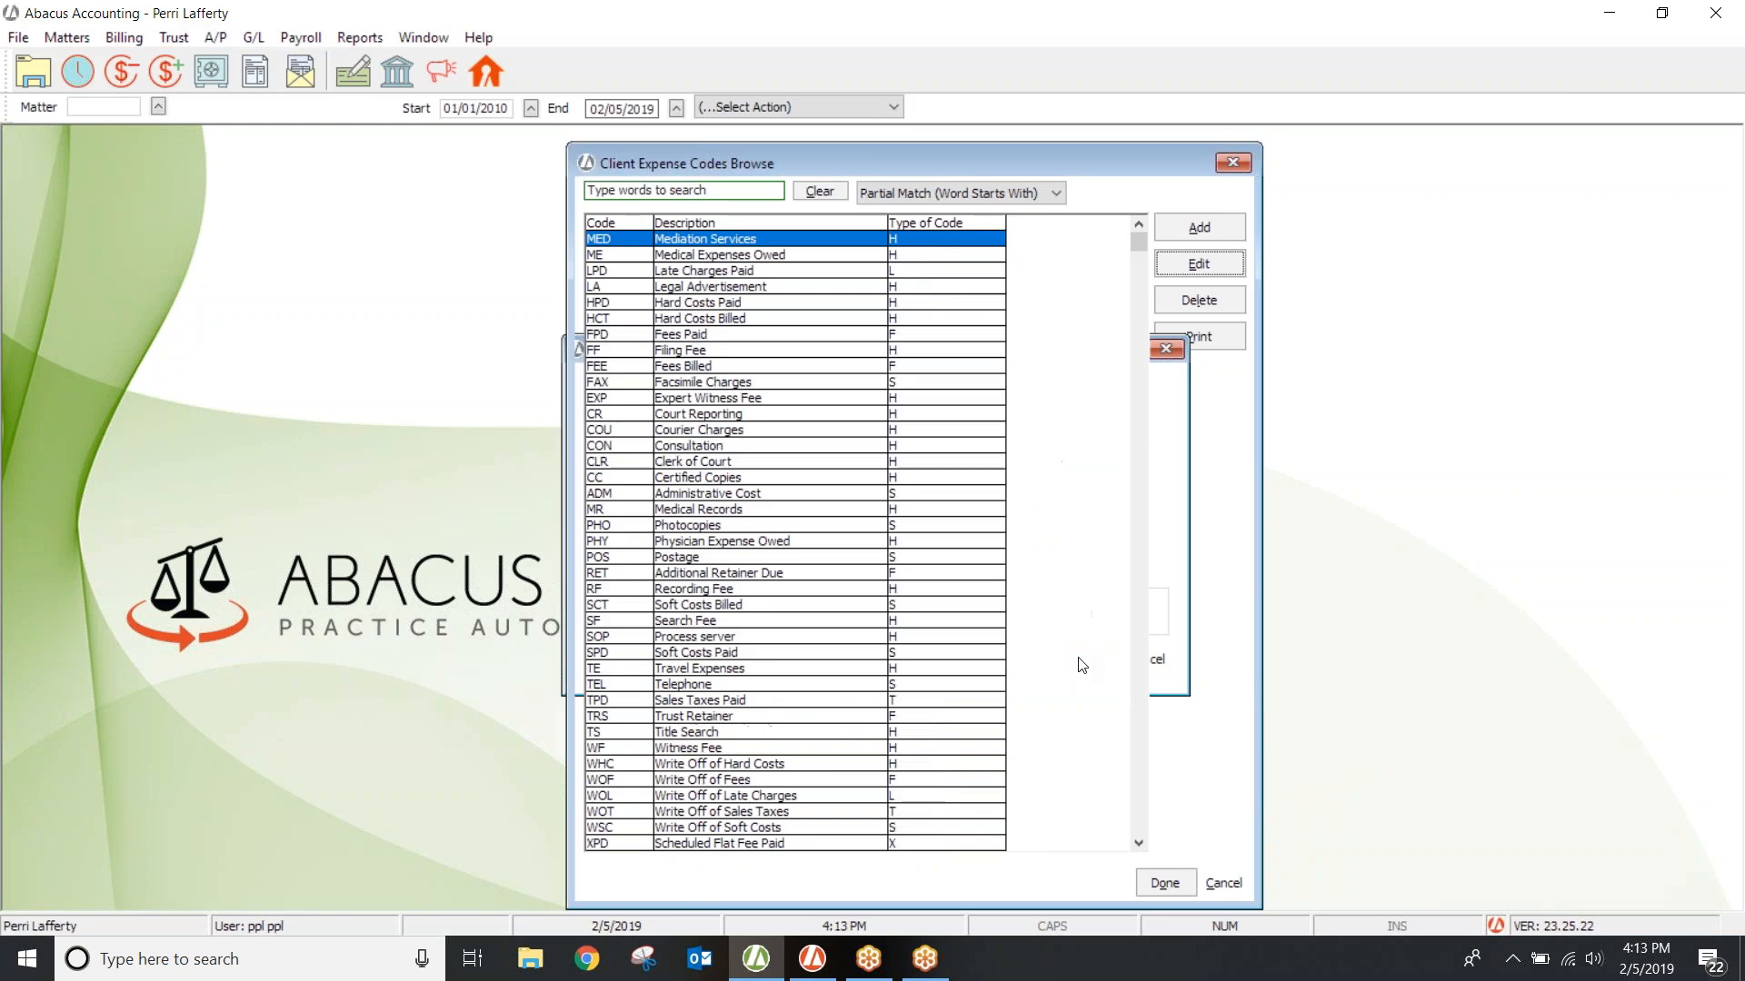
left_click(1233, 163)
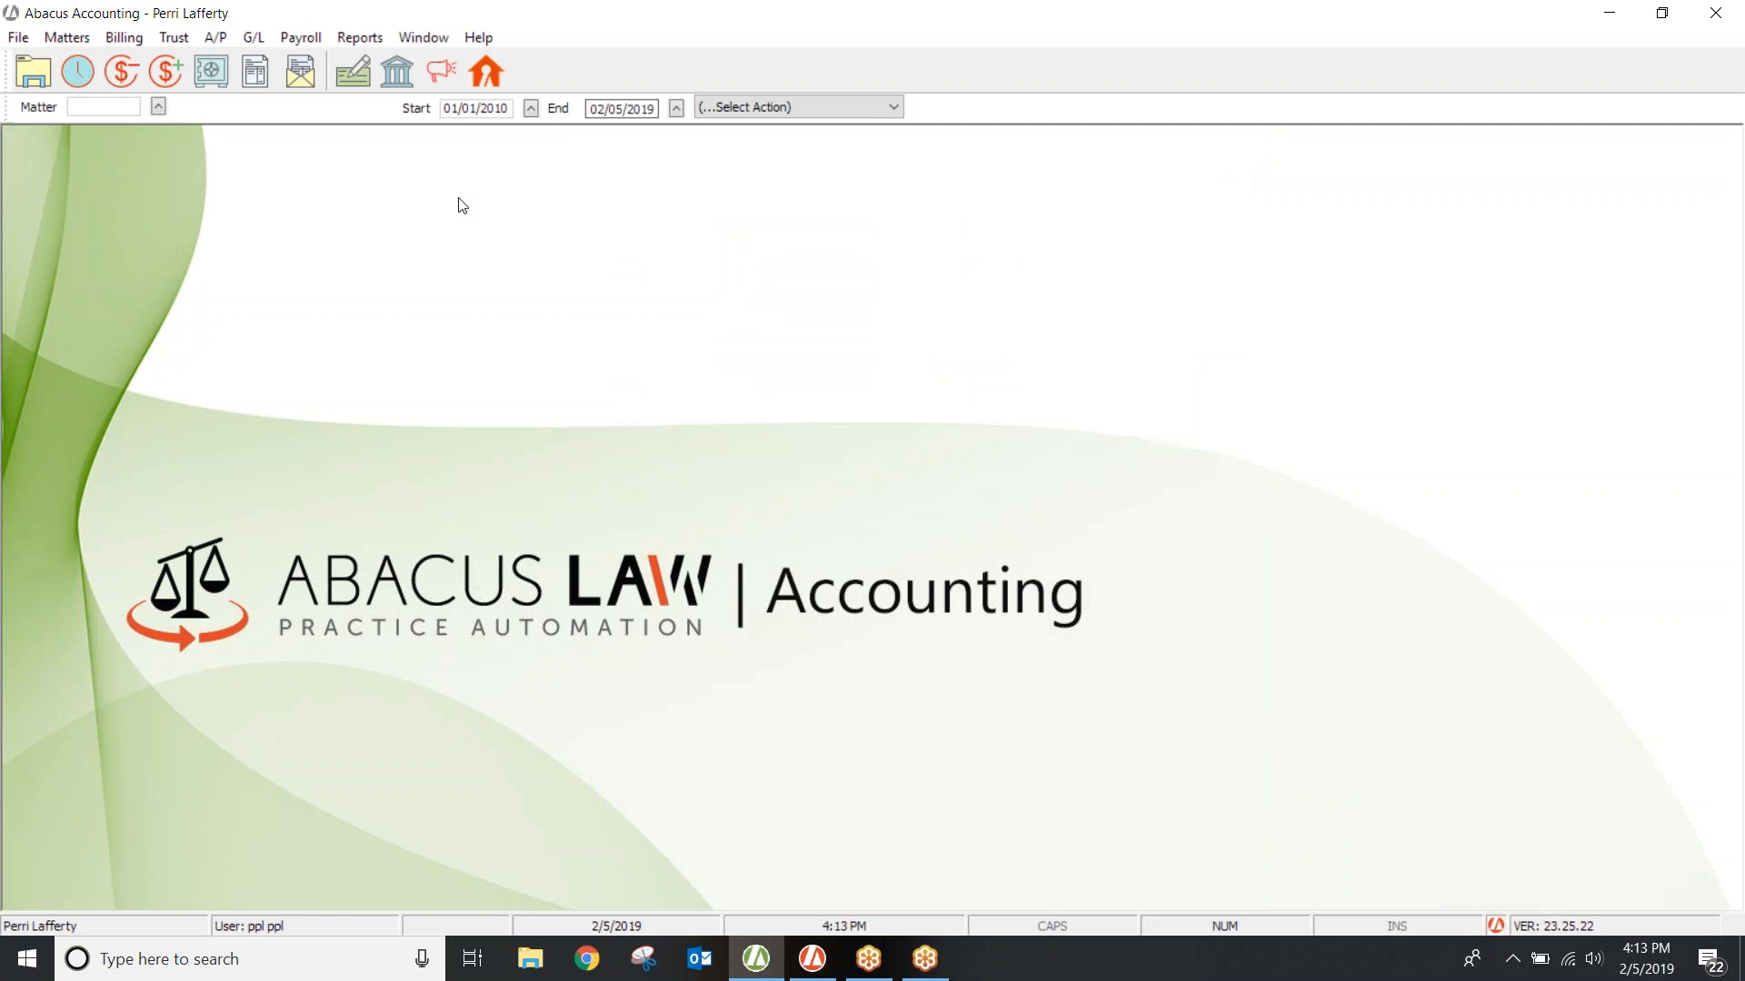
Step: Open the Client/Matter Reports from the Matter menu, then close them again
left_click(74, 41)
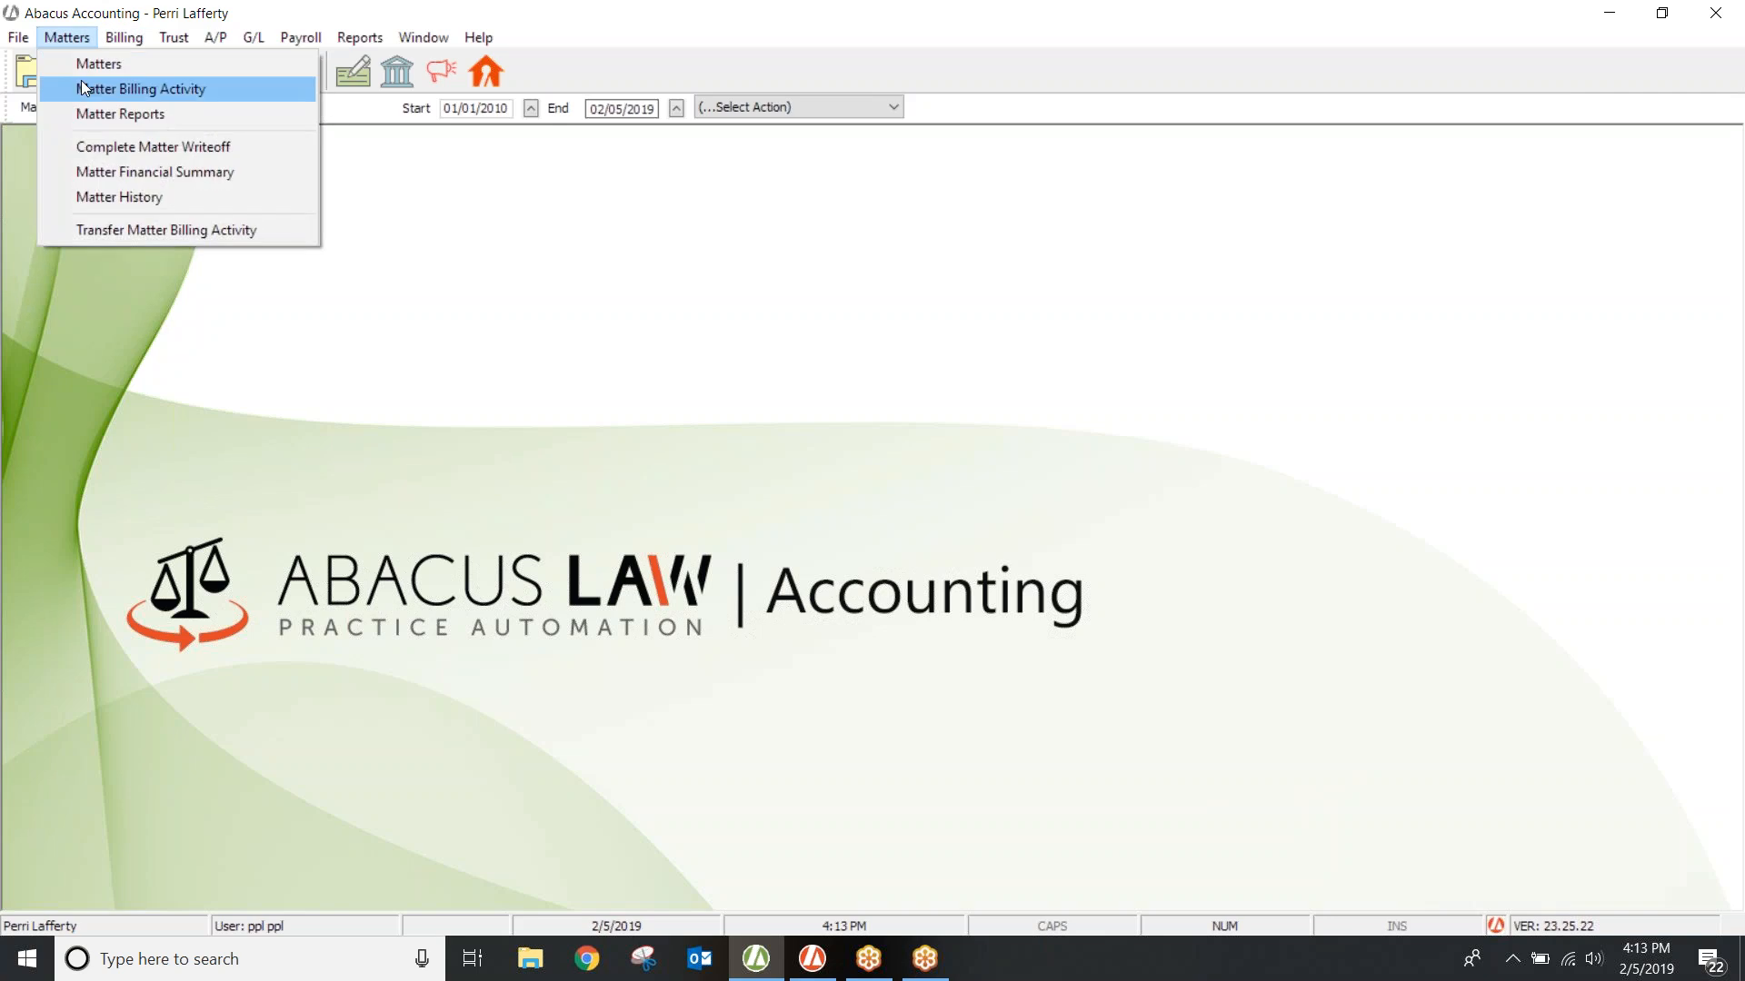
left_click(84, 116)
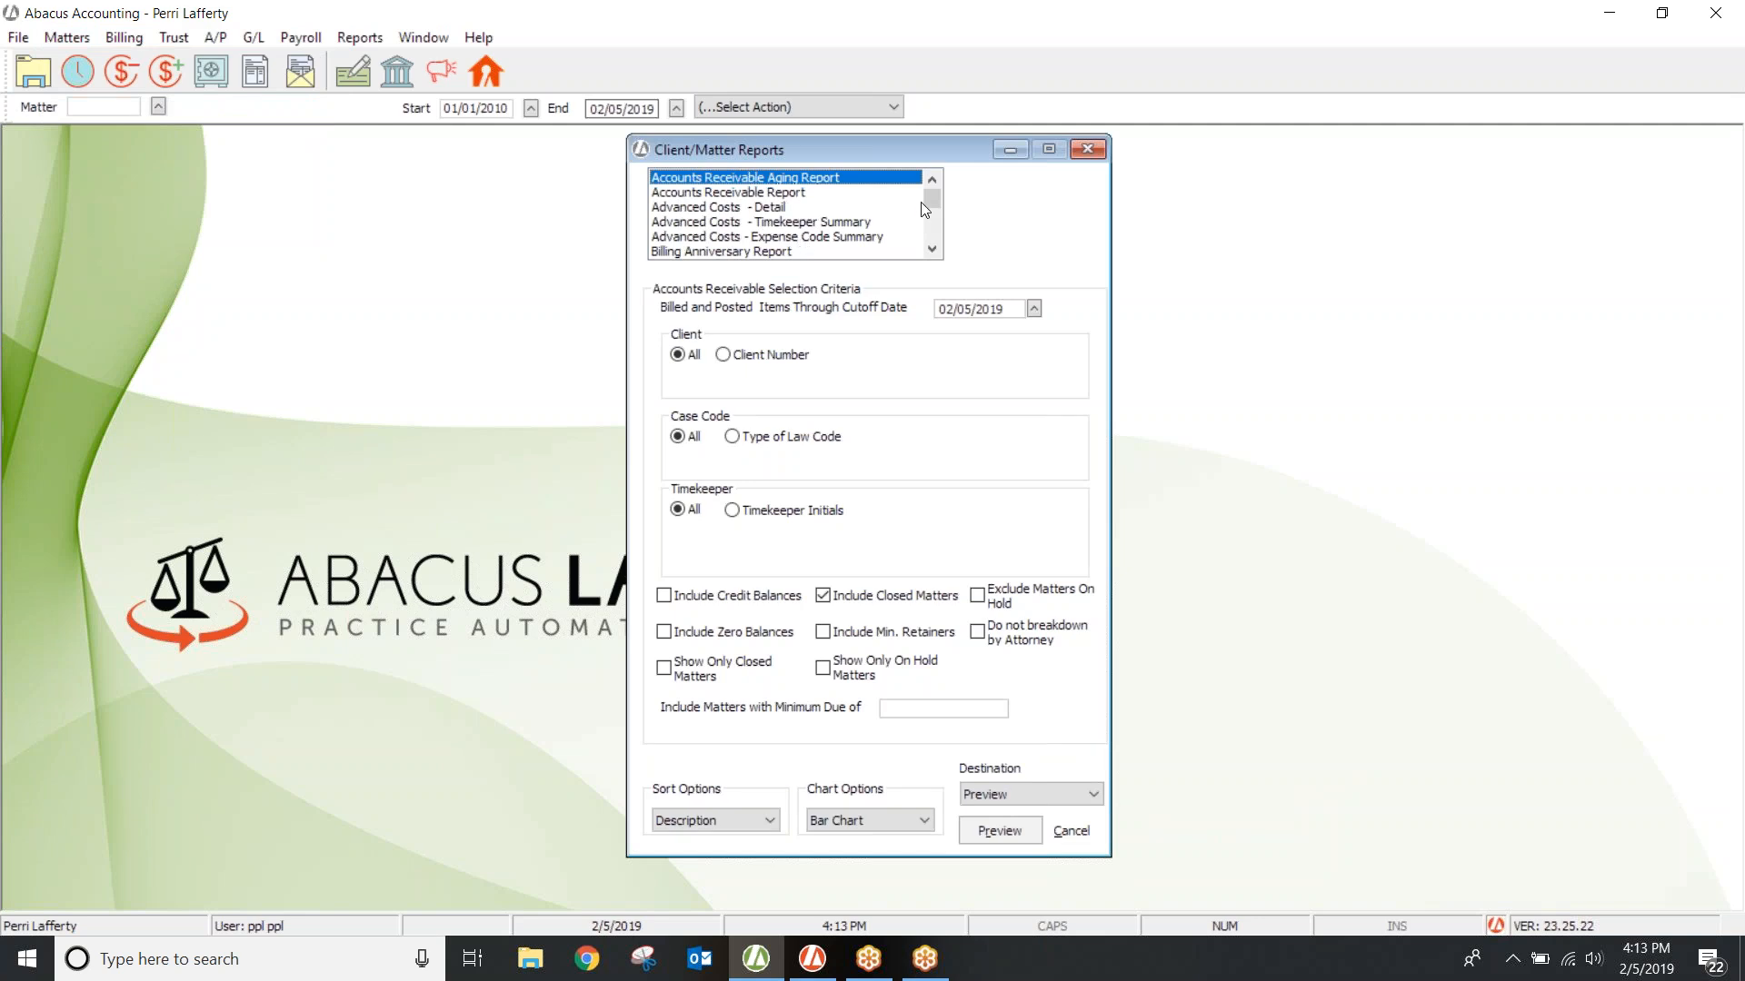
left_click(1072, 153)
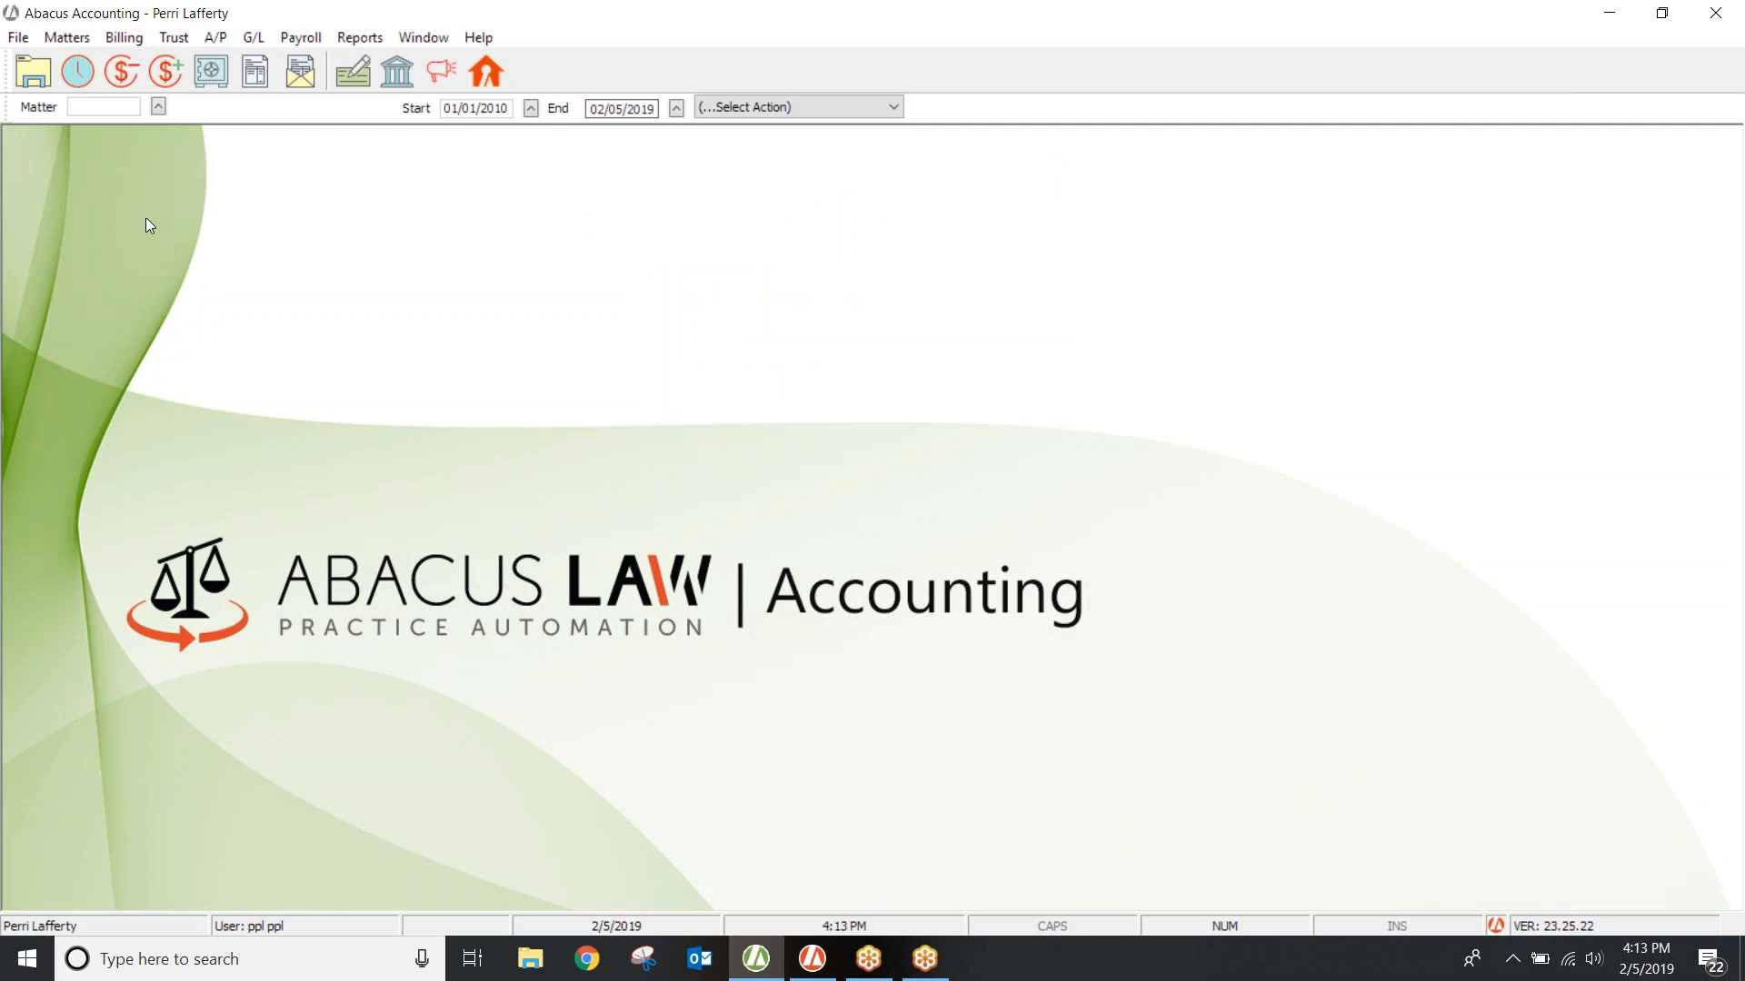
left_click(20, 42)
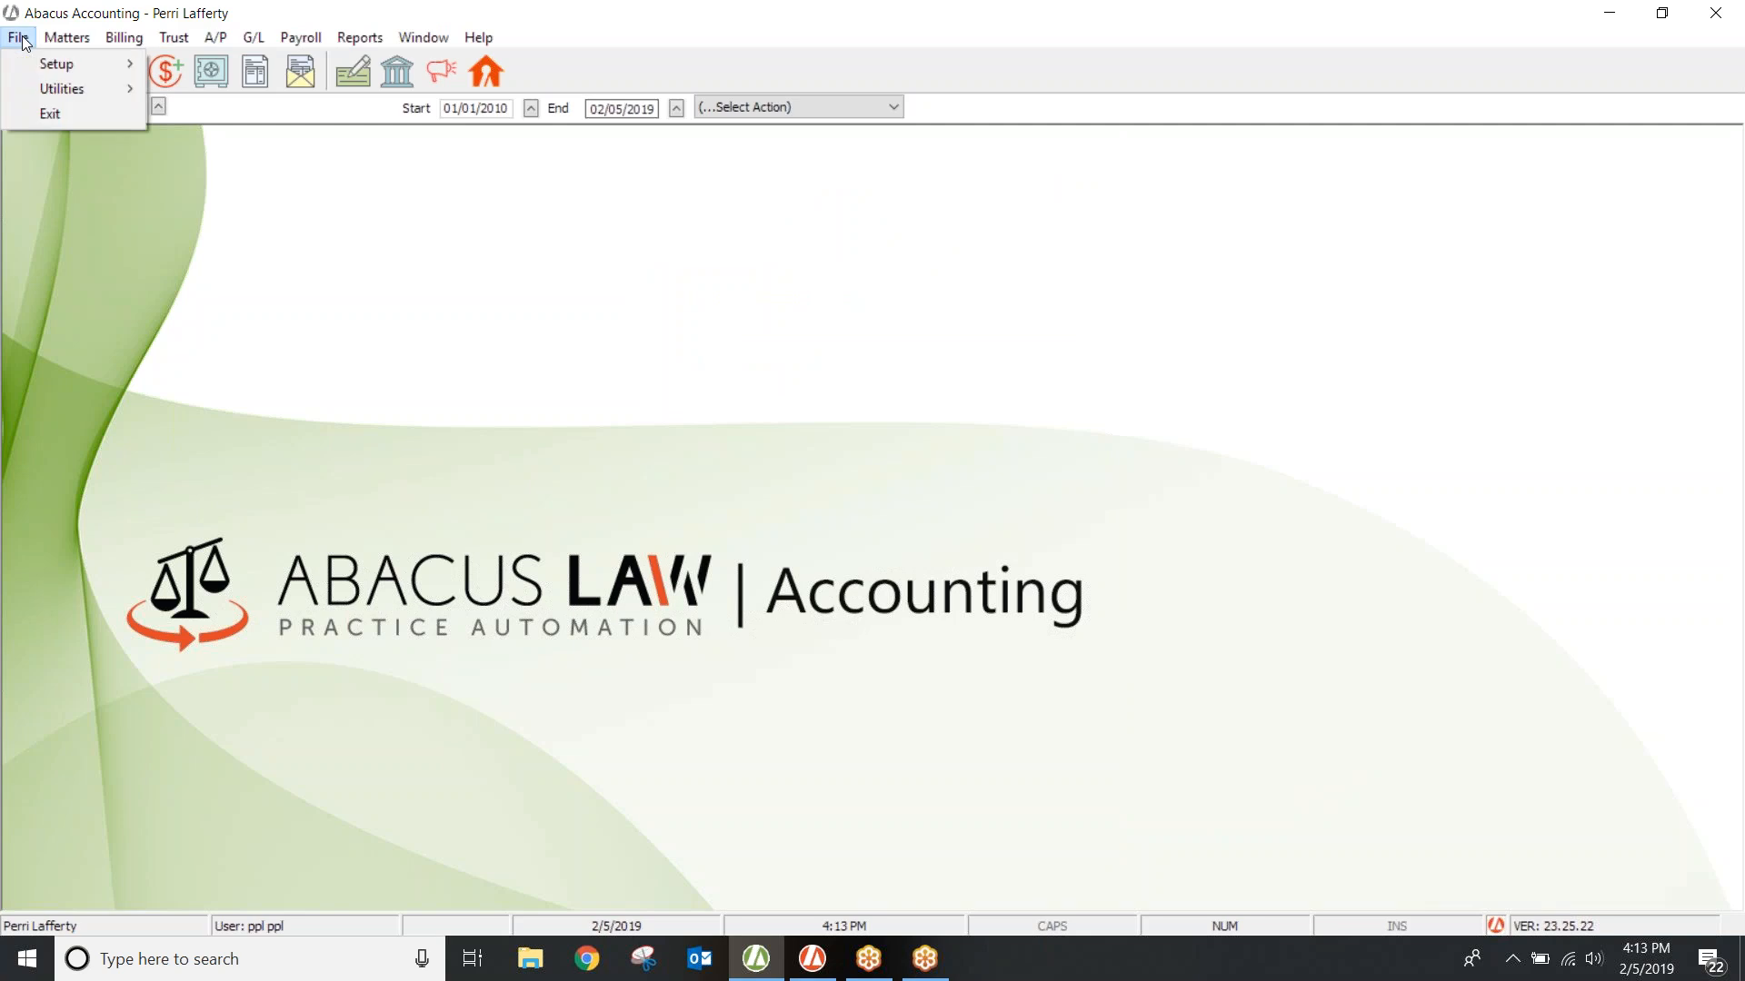
mouse_move(57, 63)
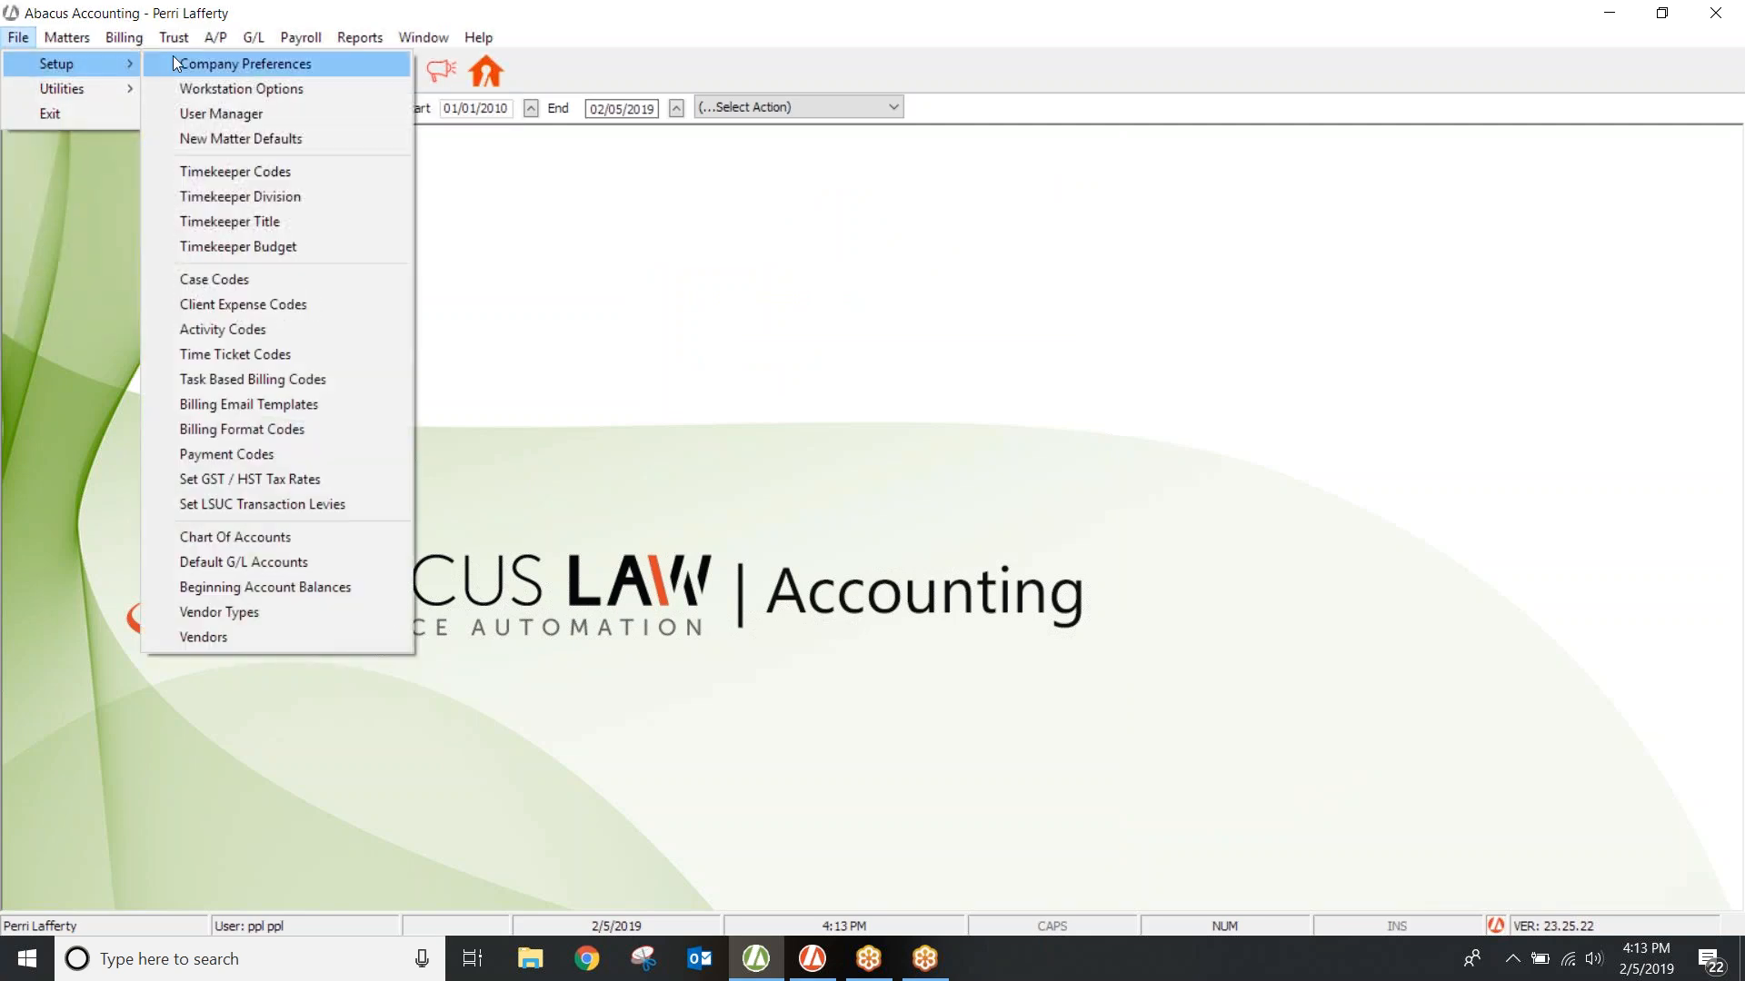
left_click(215, 329)
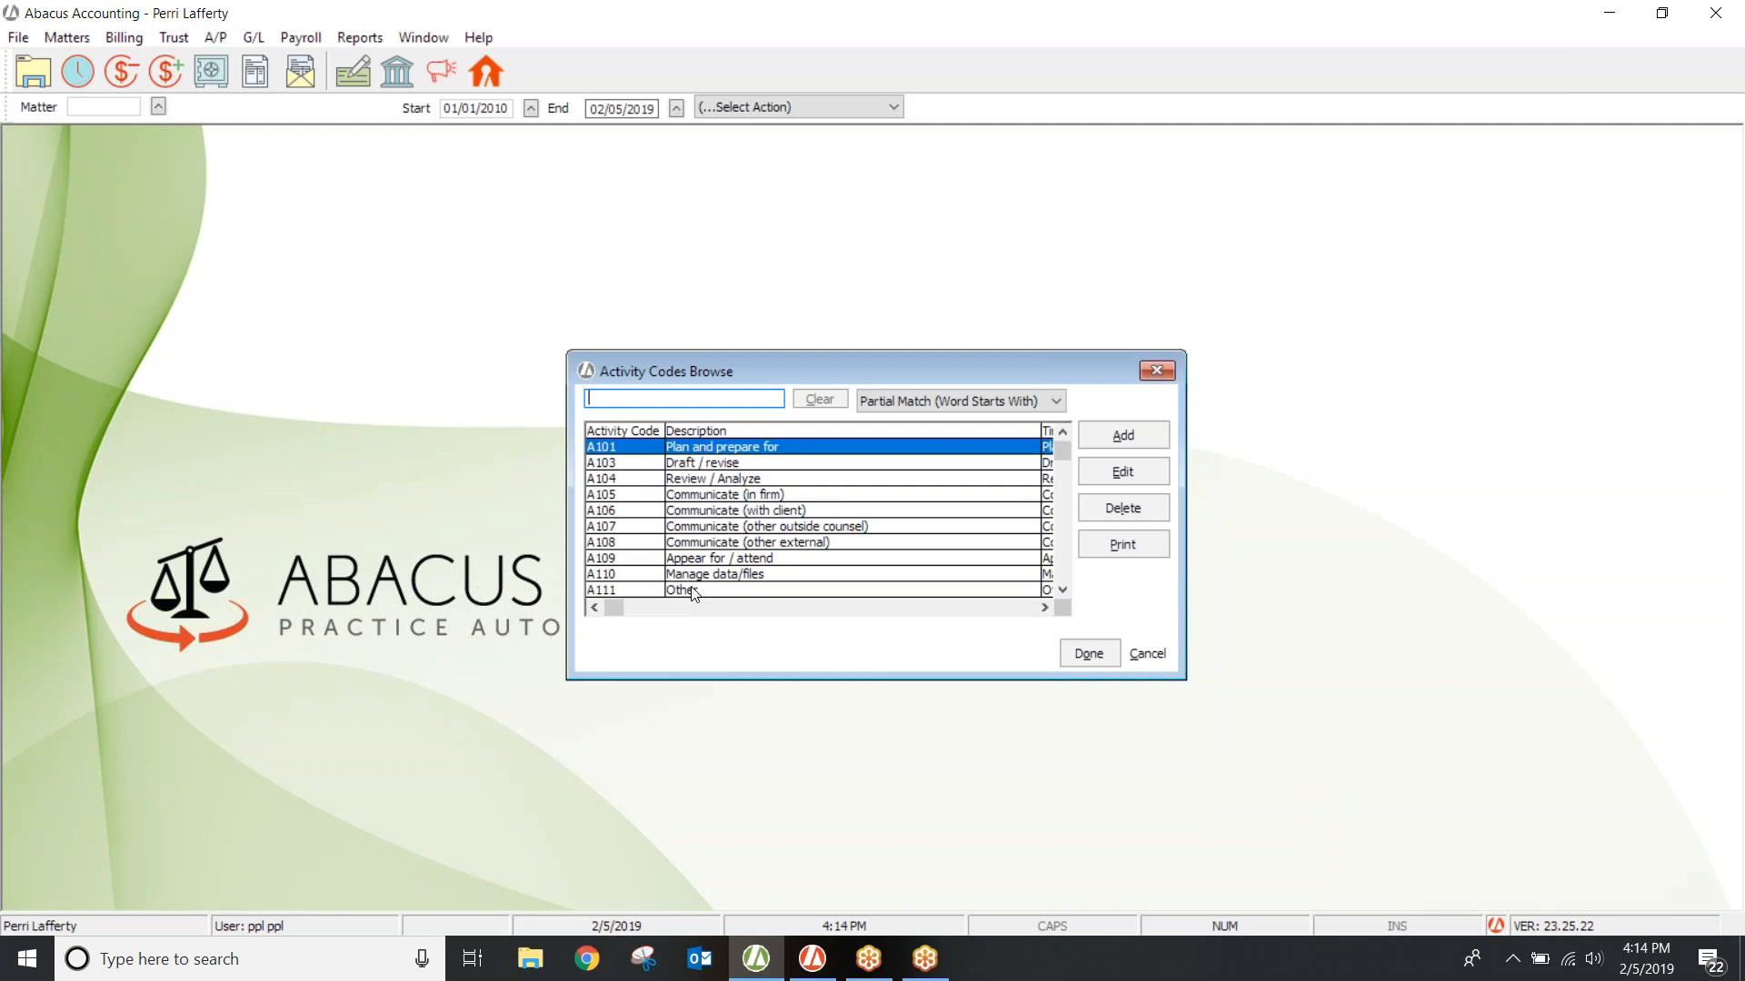
left_click(1164, 368)
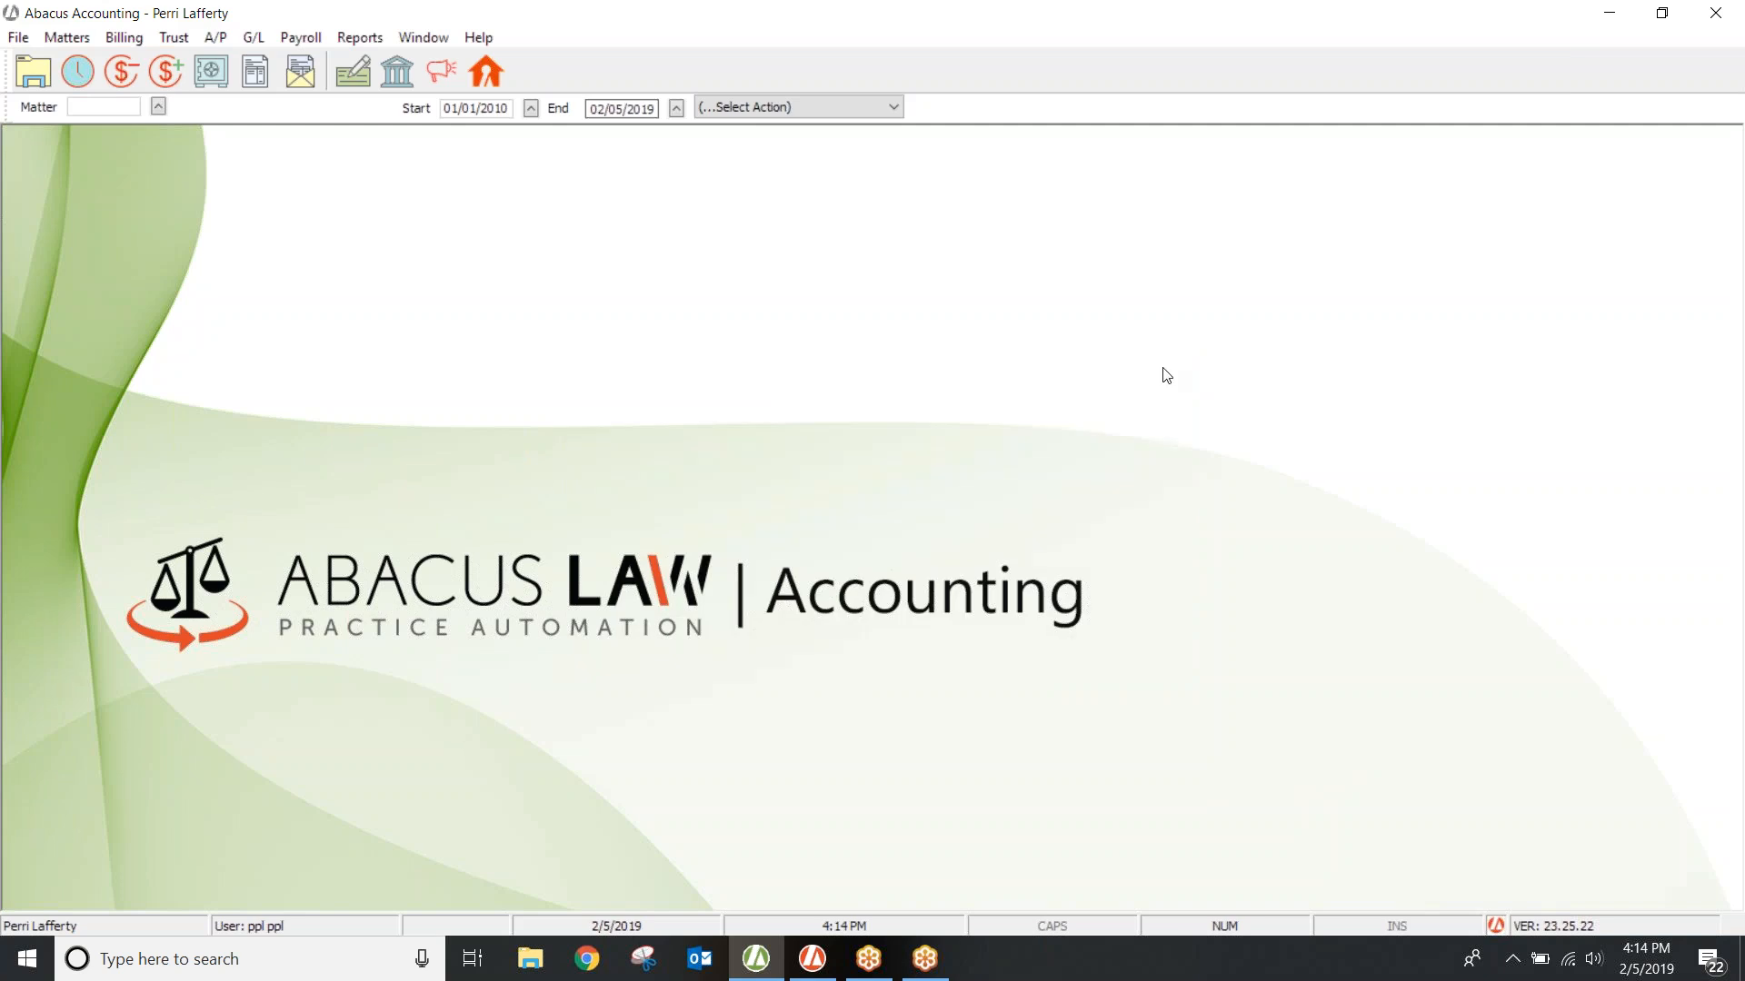
Step: Open the Time Ticket Codes list from File > Setup
left_click(20, 38)
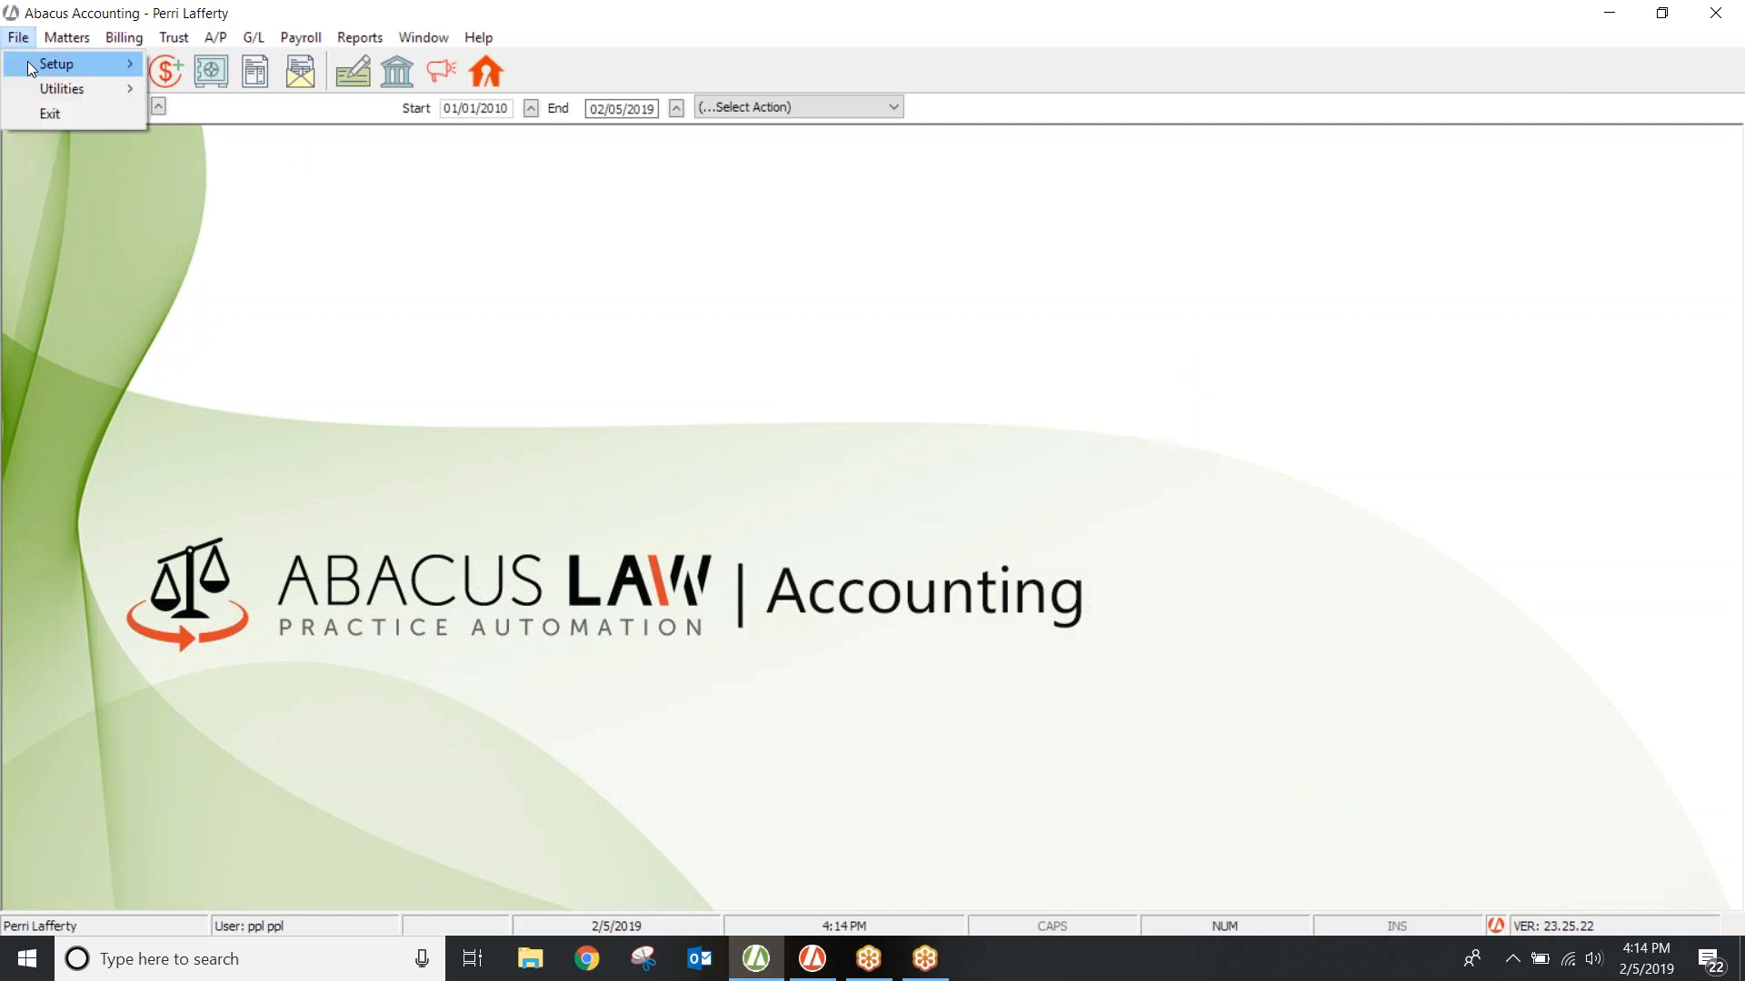
mouse_move(111, 67)
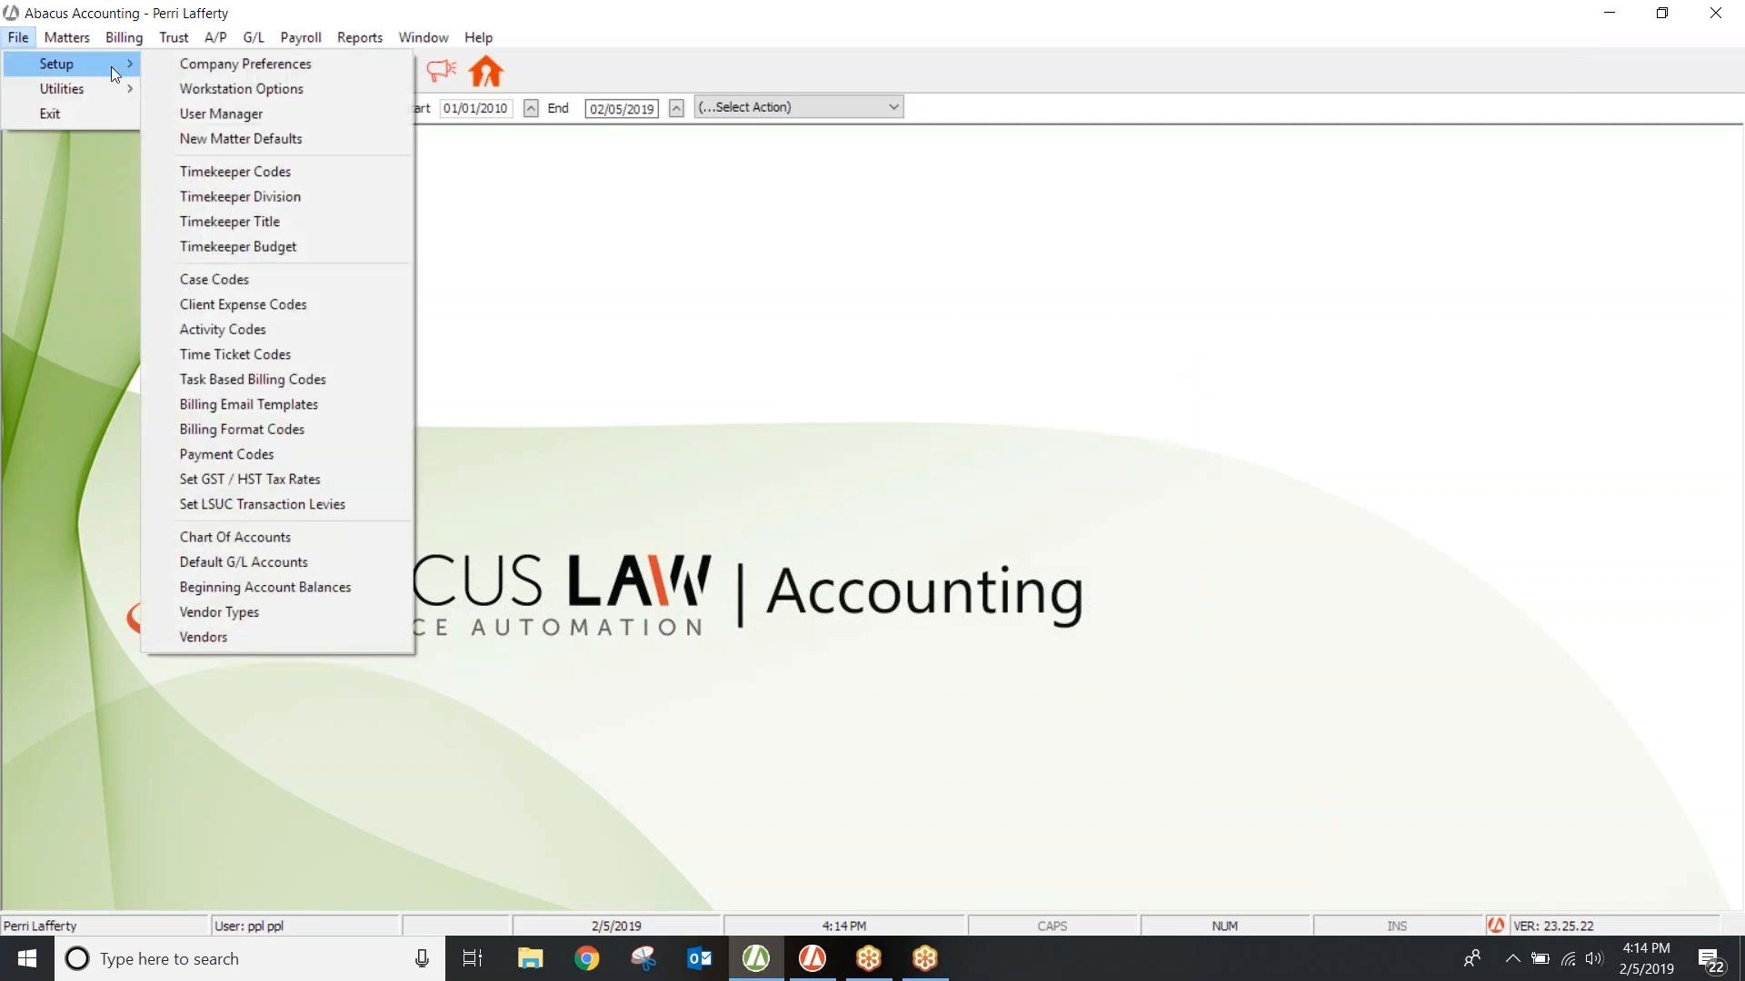
left_click(242, 356)
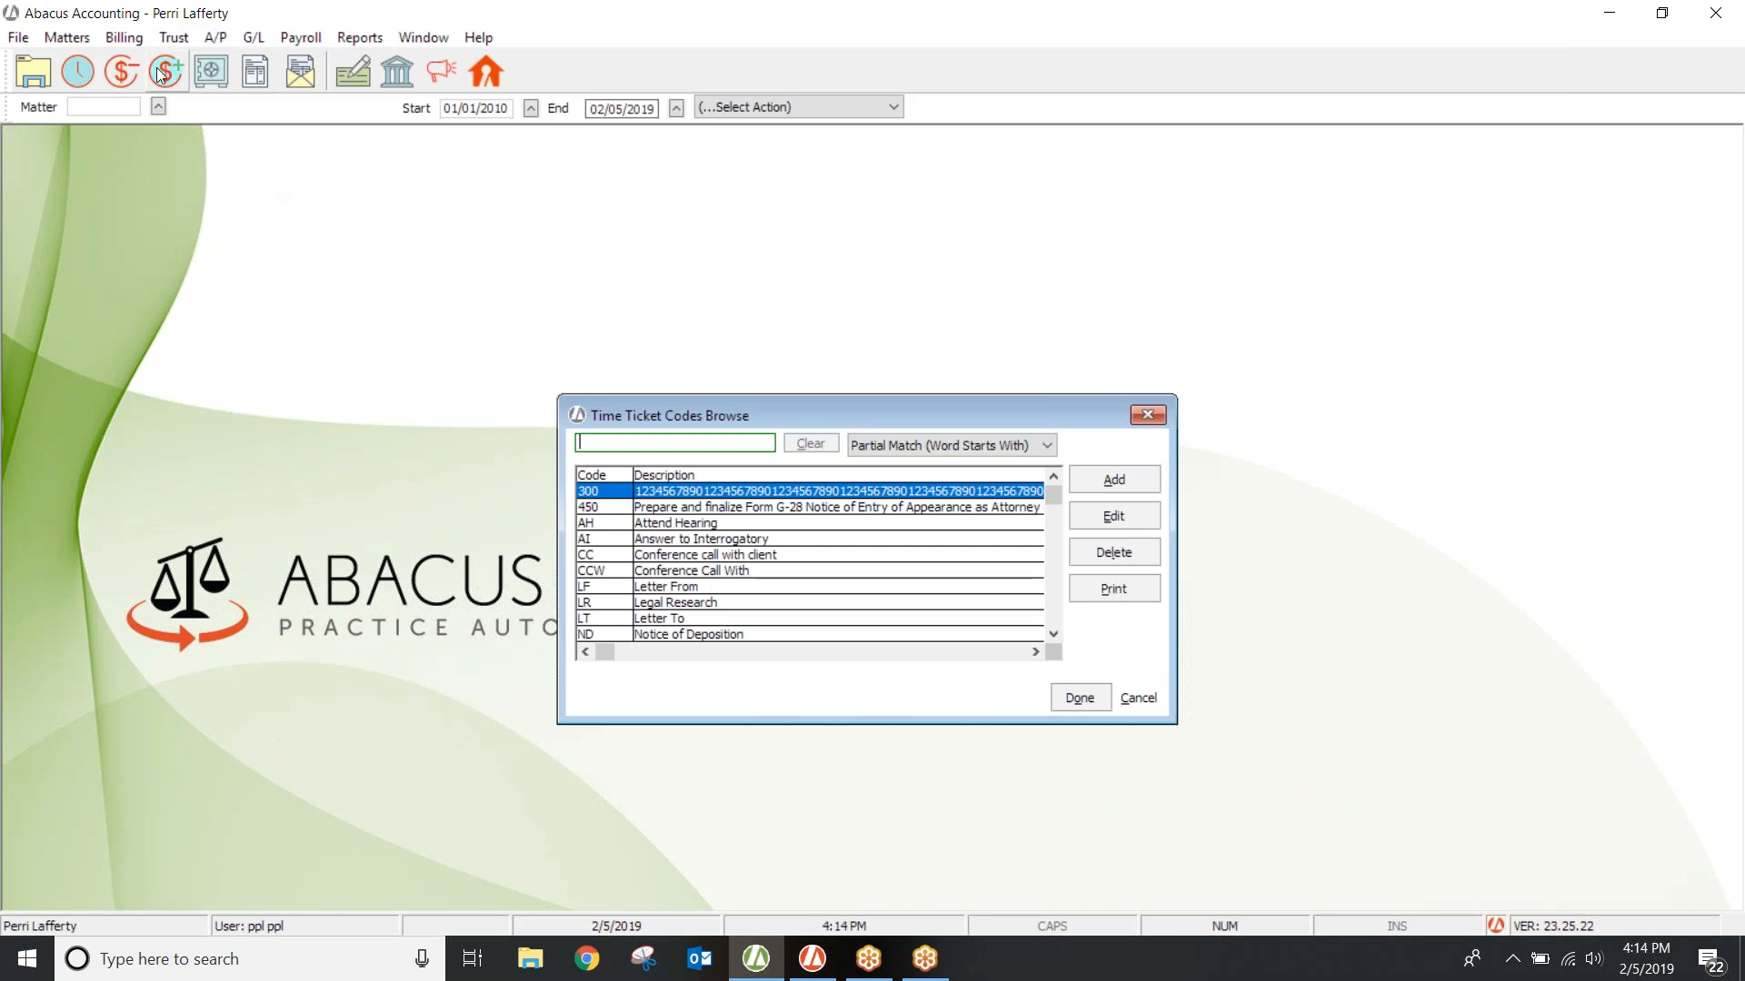
Step: Open Browse Time Tickets, move it higher on screen, and add a new time ticket
left_click(125, 38)
left_click(135, 62)
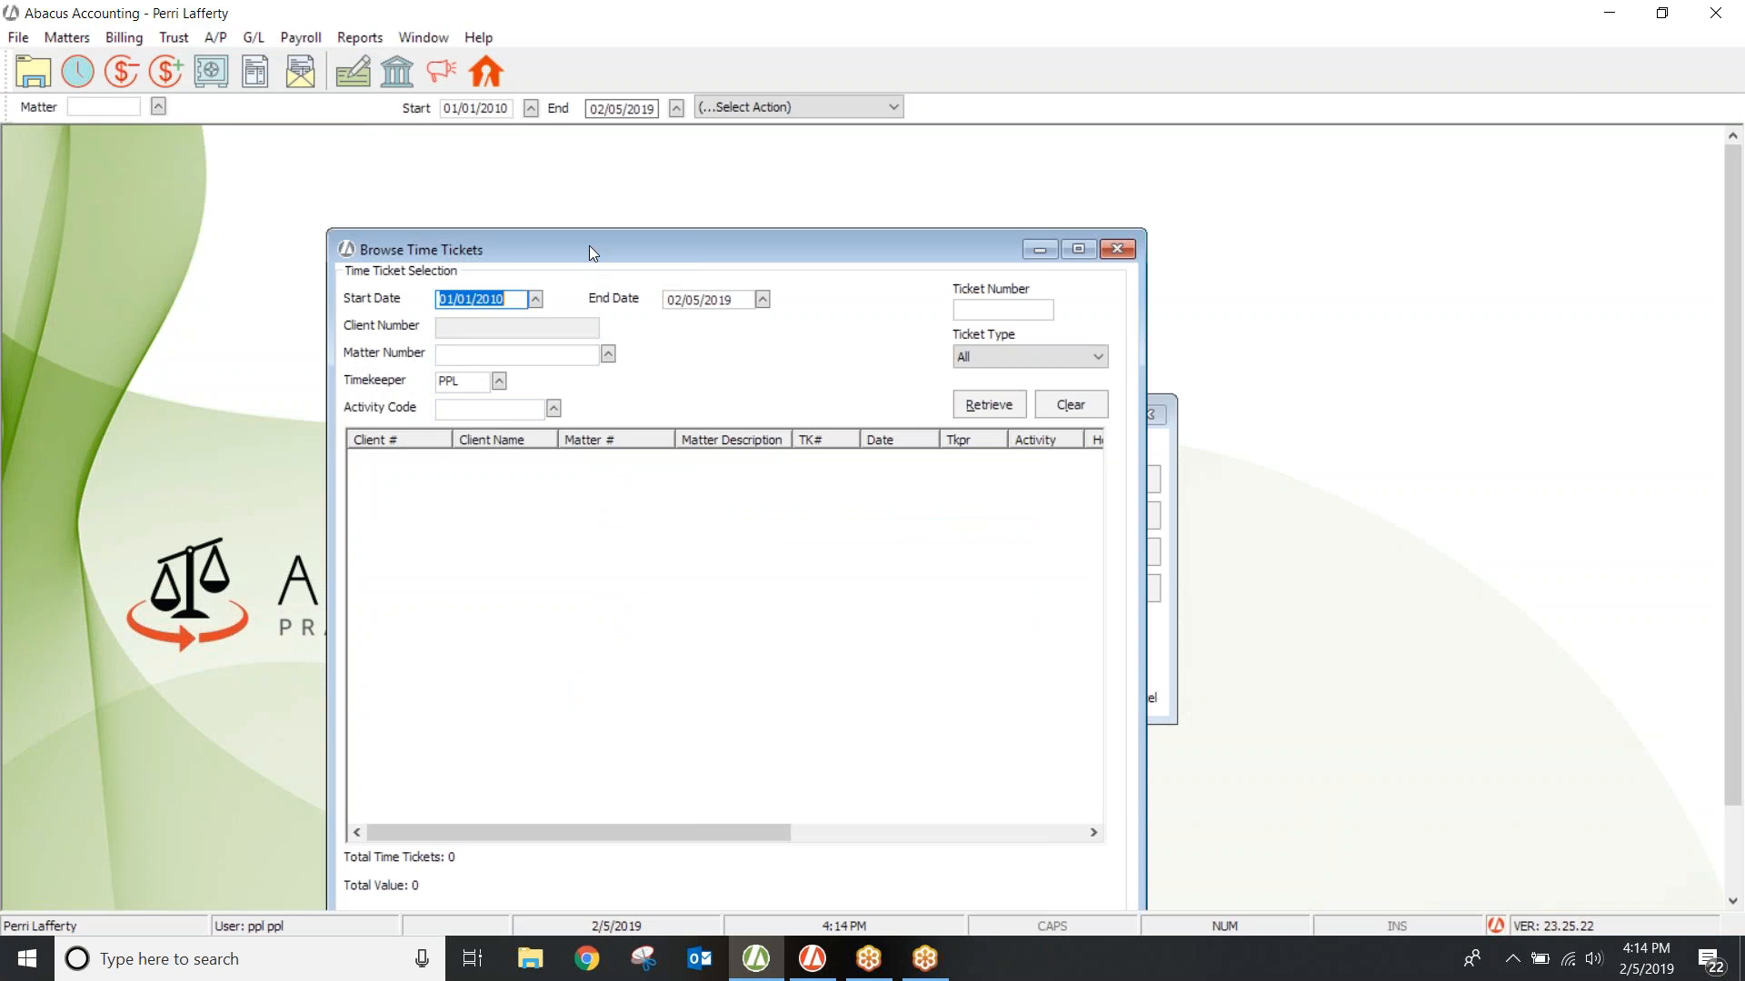
left_click_drag(615, 252, 615, 128)
left_click(443, 815)
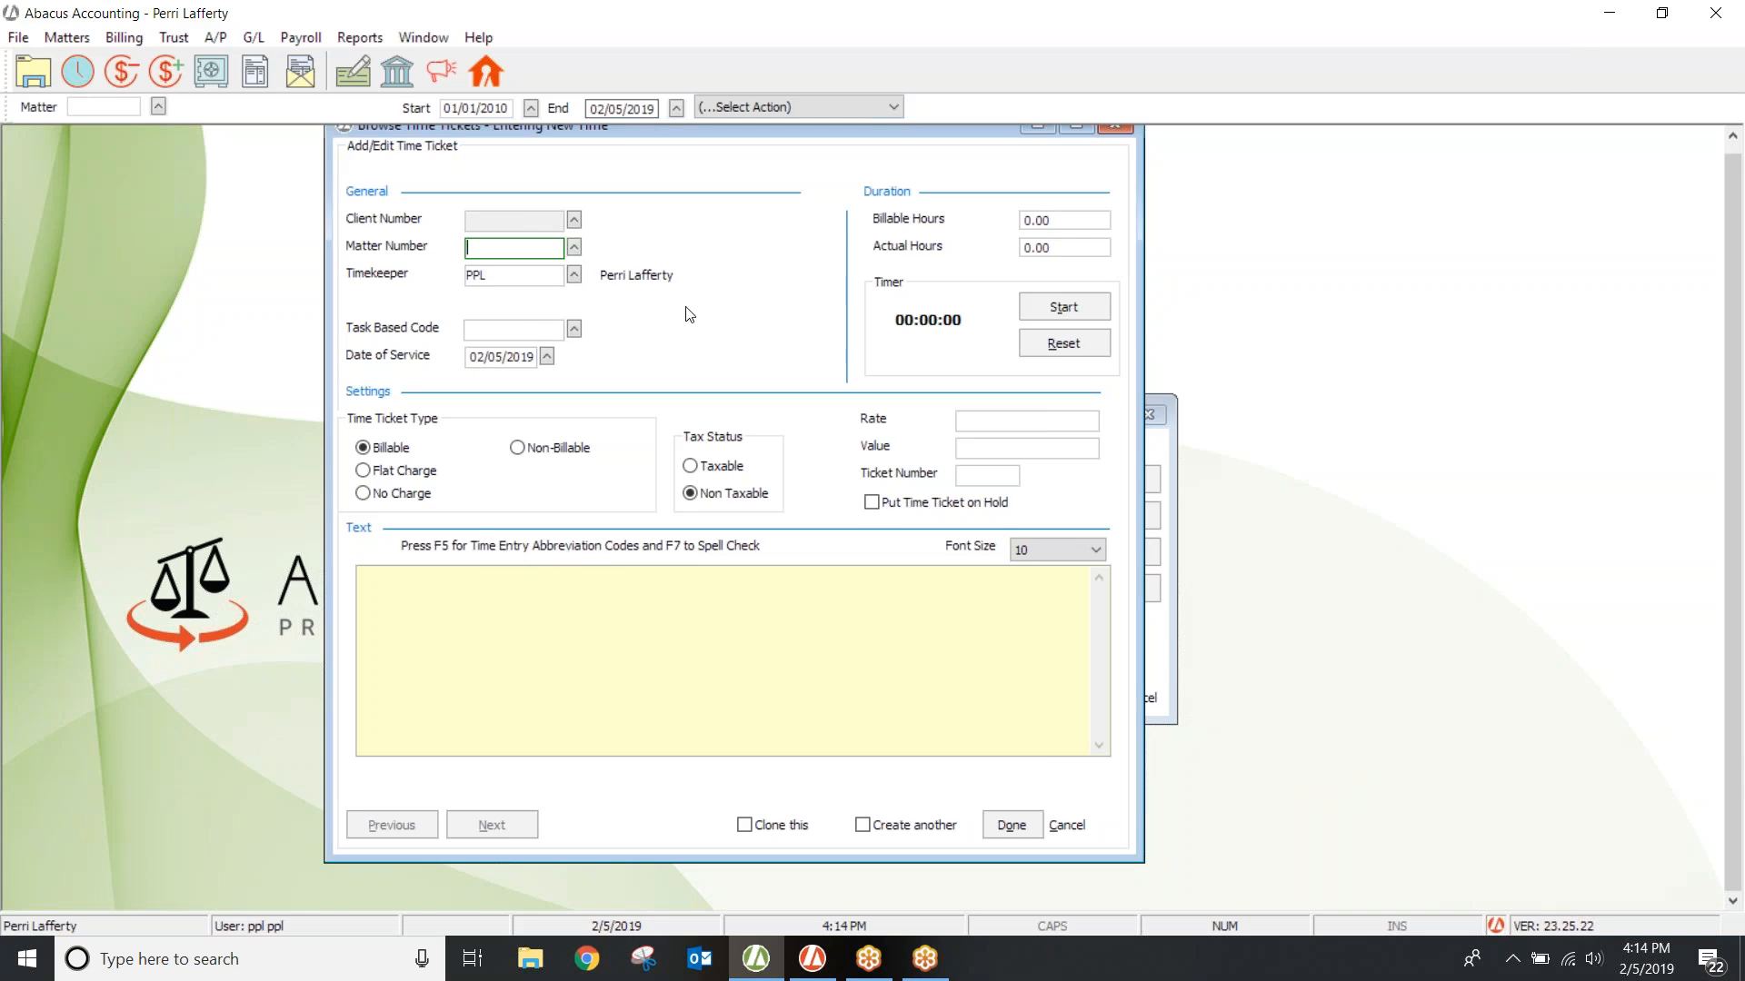
Step: Close the time ticket codes list and expand the cc abbreviation in the ticket text
left_click(1159, 451)
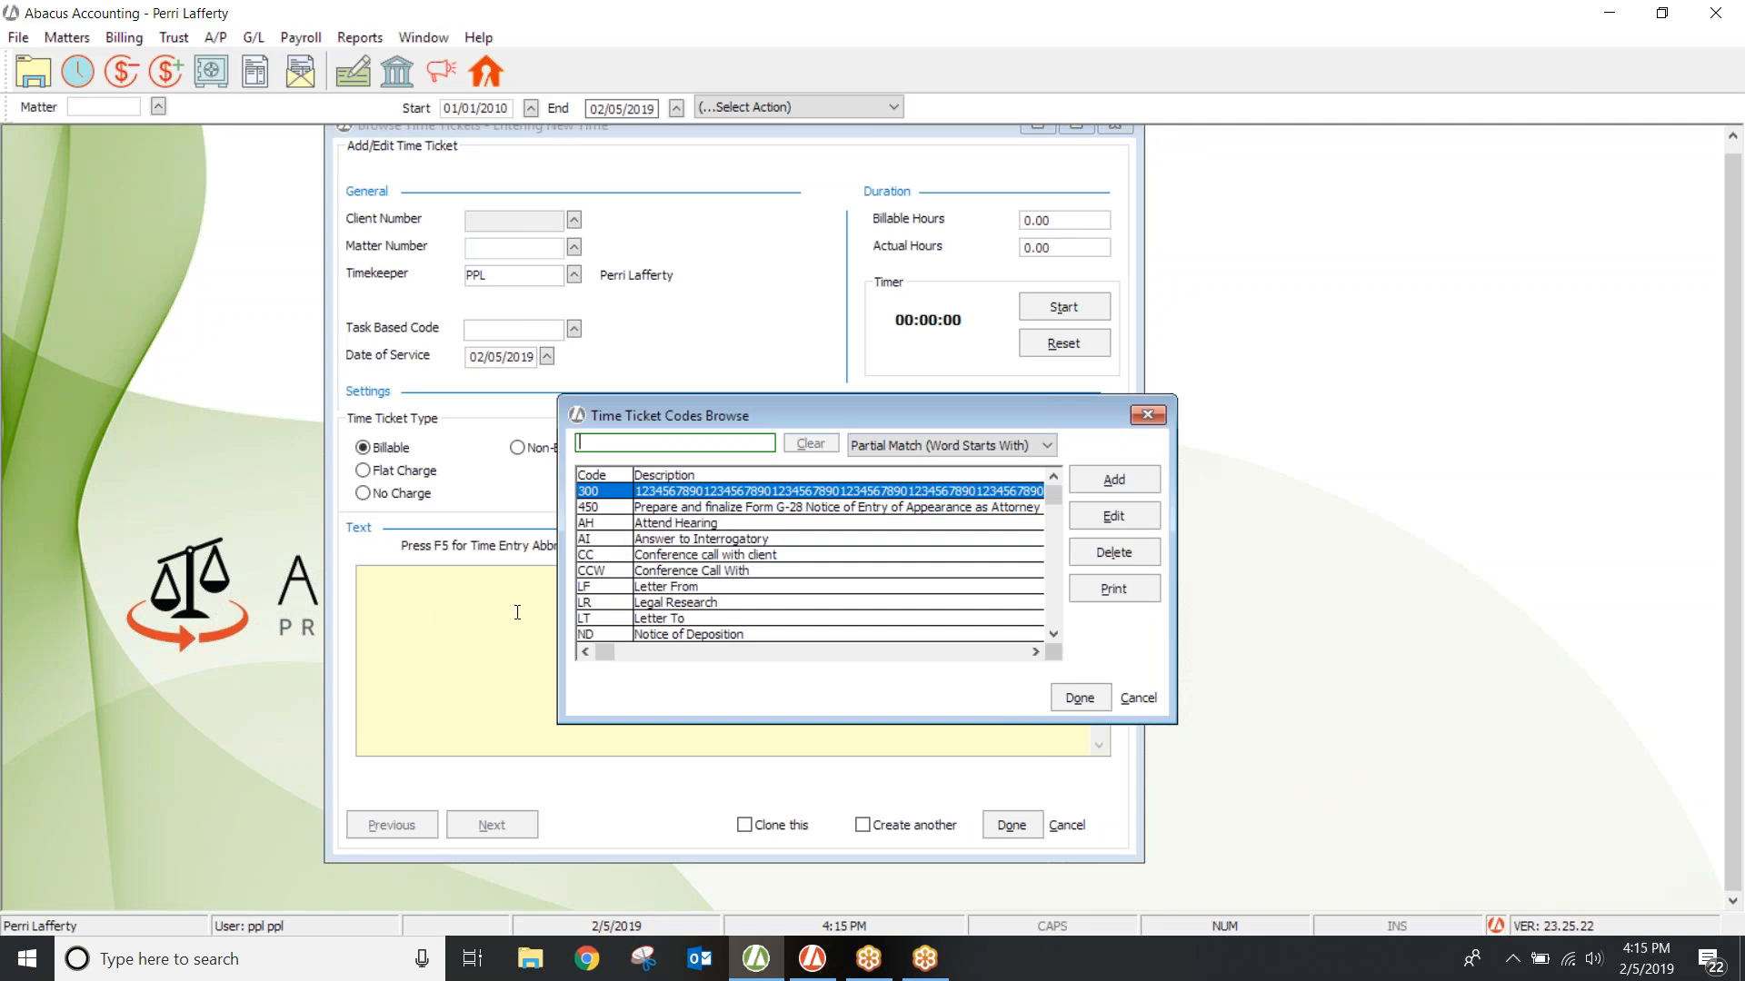
key("Escape")
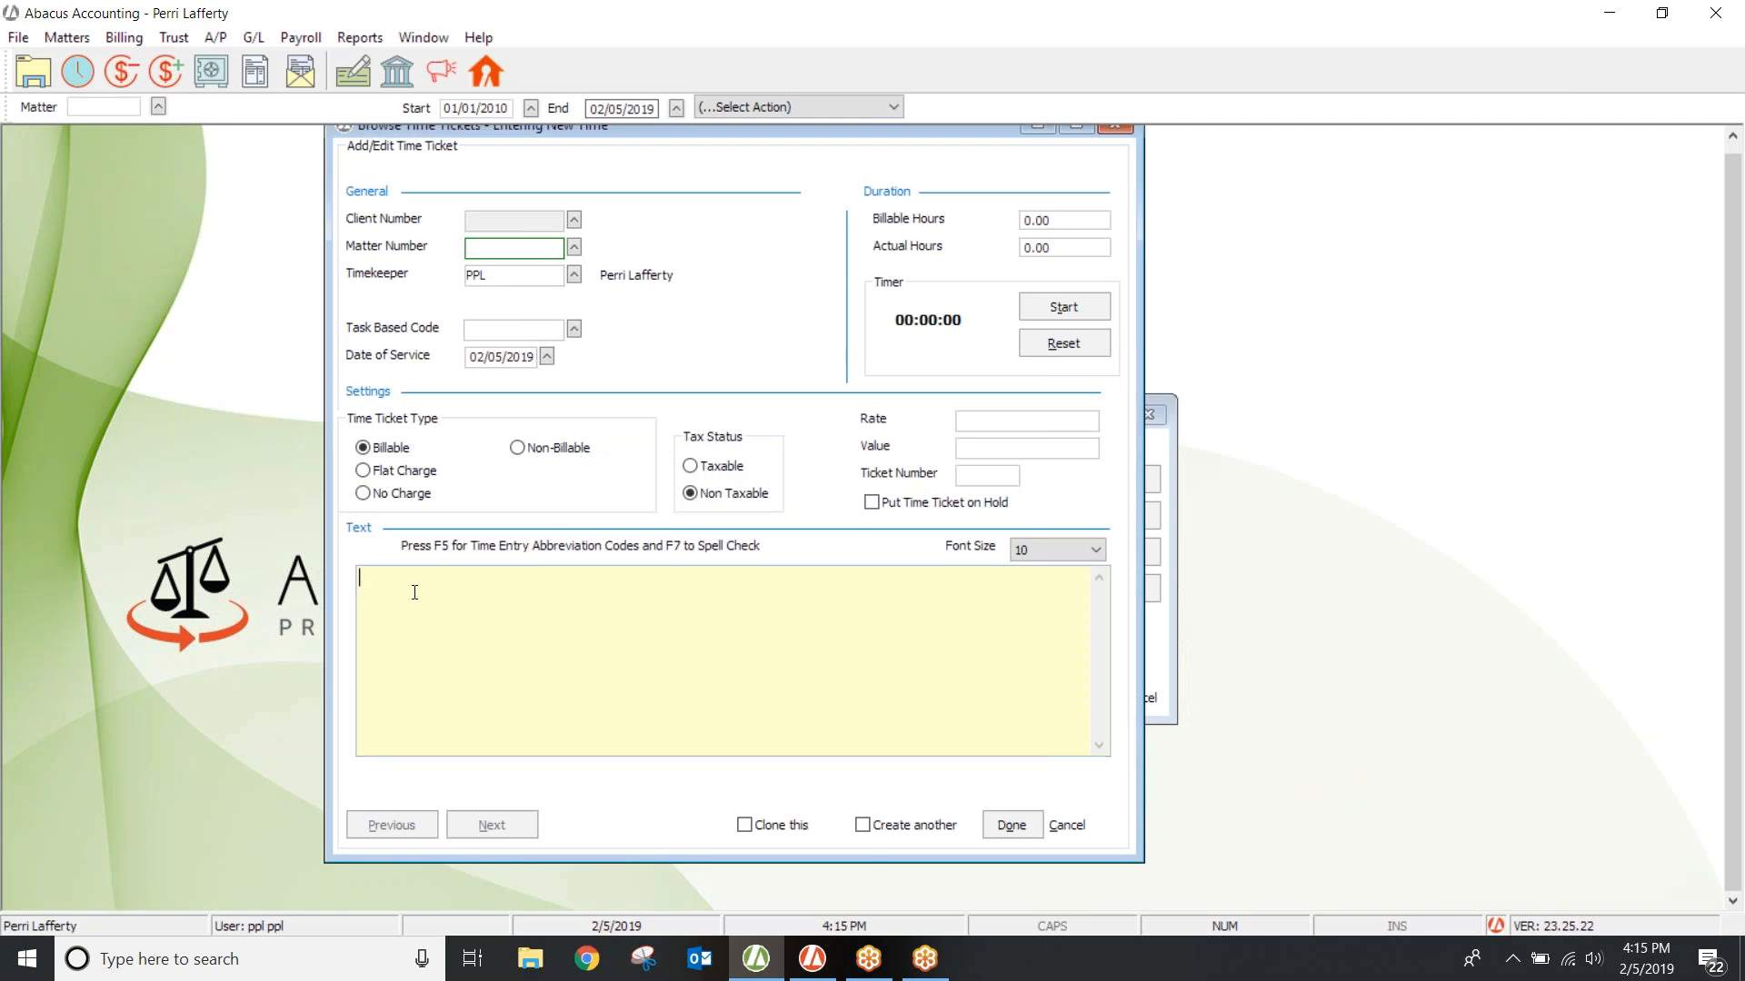
type("cc")
key("Return")
key("Up")
key("End")
Step: Add another cc expansion, then insert Conference Call With from the time ticket codes list
key("BackSpace")
key("BackSpace")
key("BackSpace")
type("cc")
type("co")
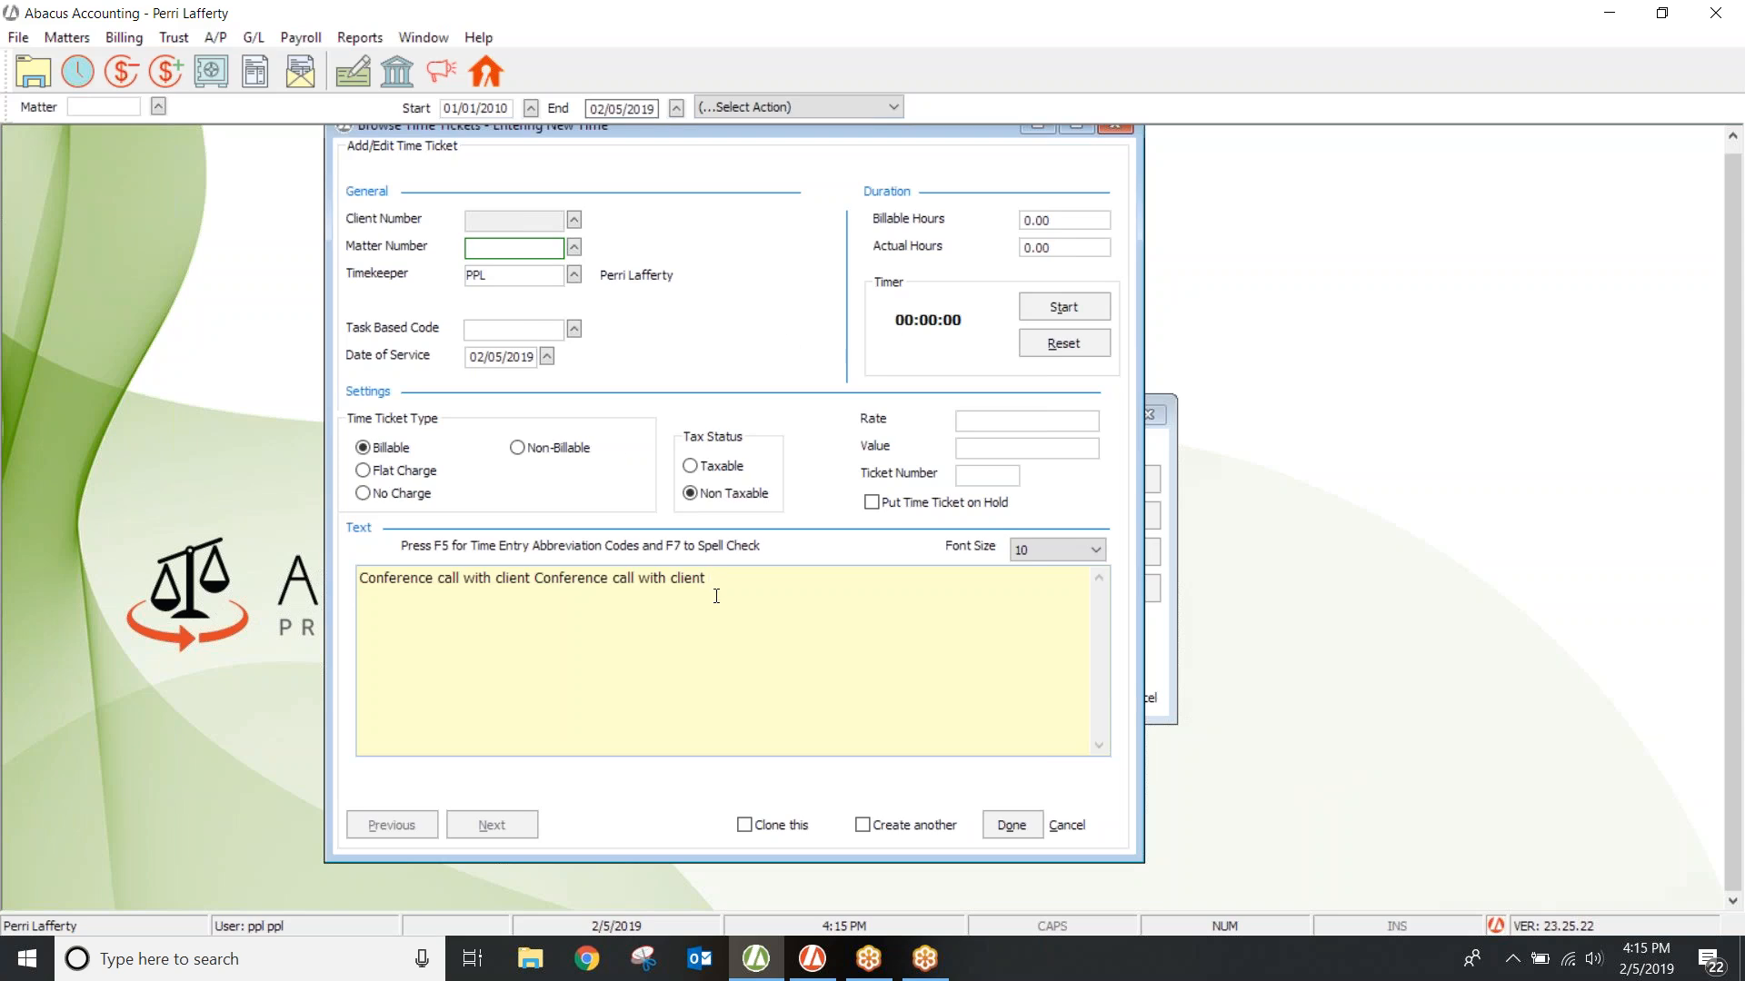
key("F5")
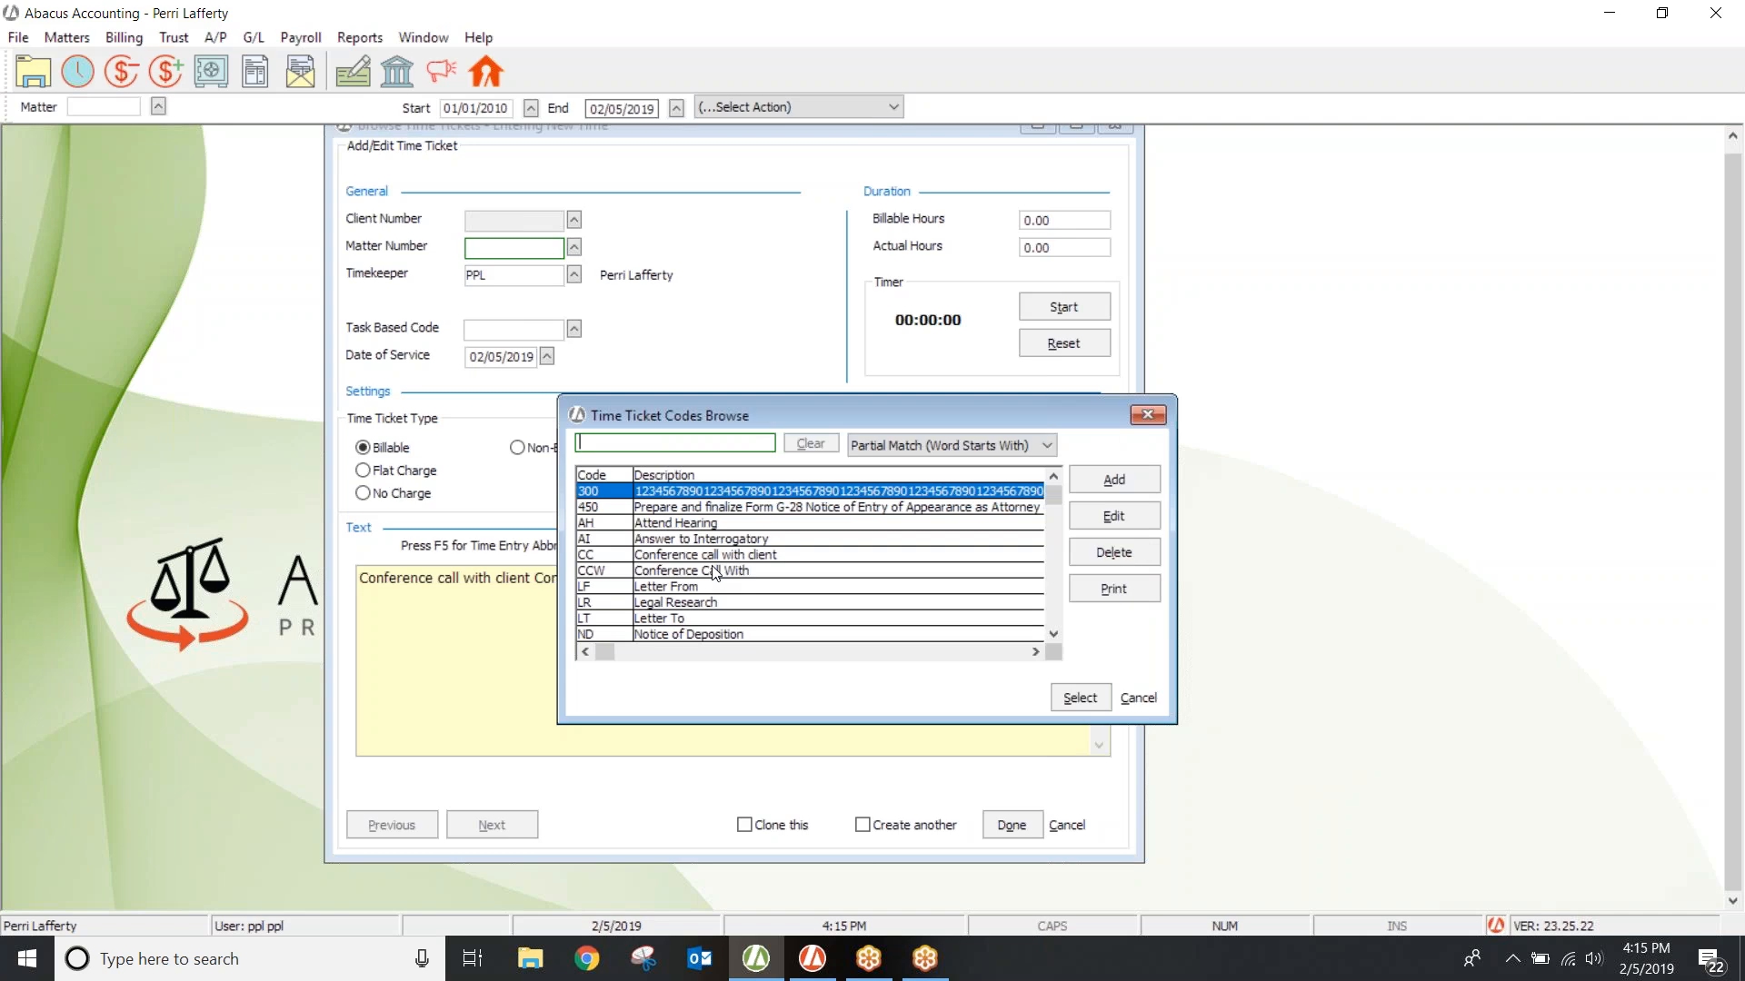
double_click(716, 572)
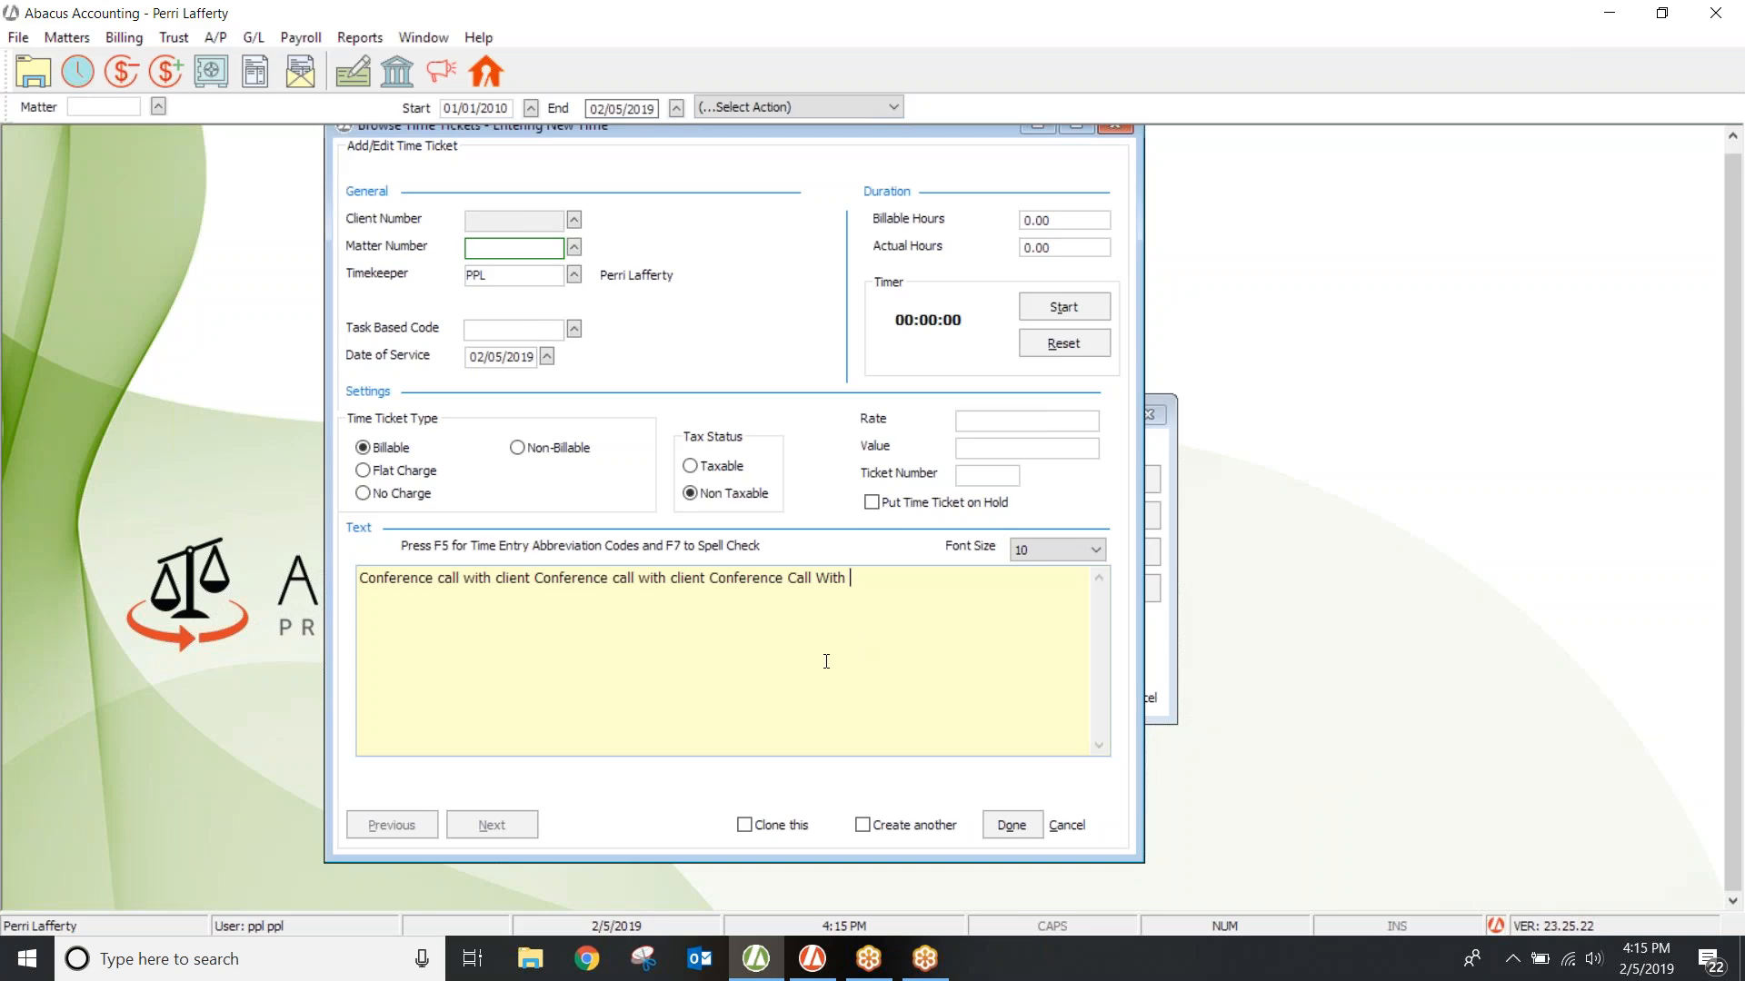
Step: Start a new timed note in Abacus Law with the 'Meeting with client' text macro
left_click(811, 959)
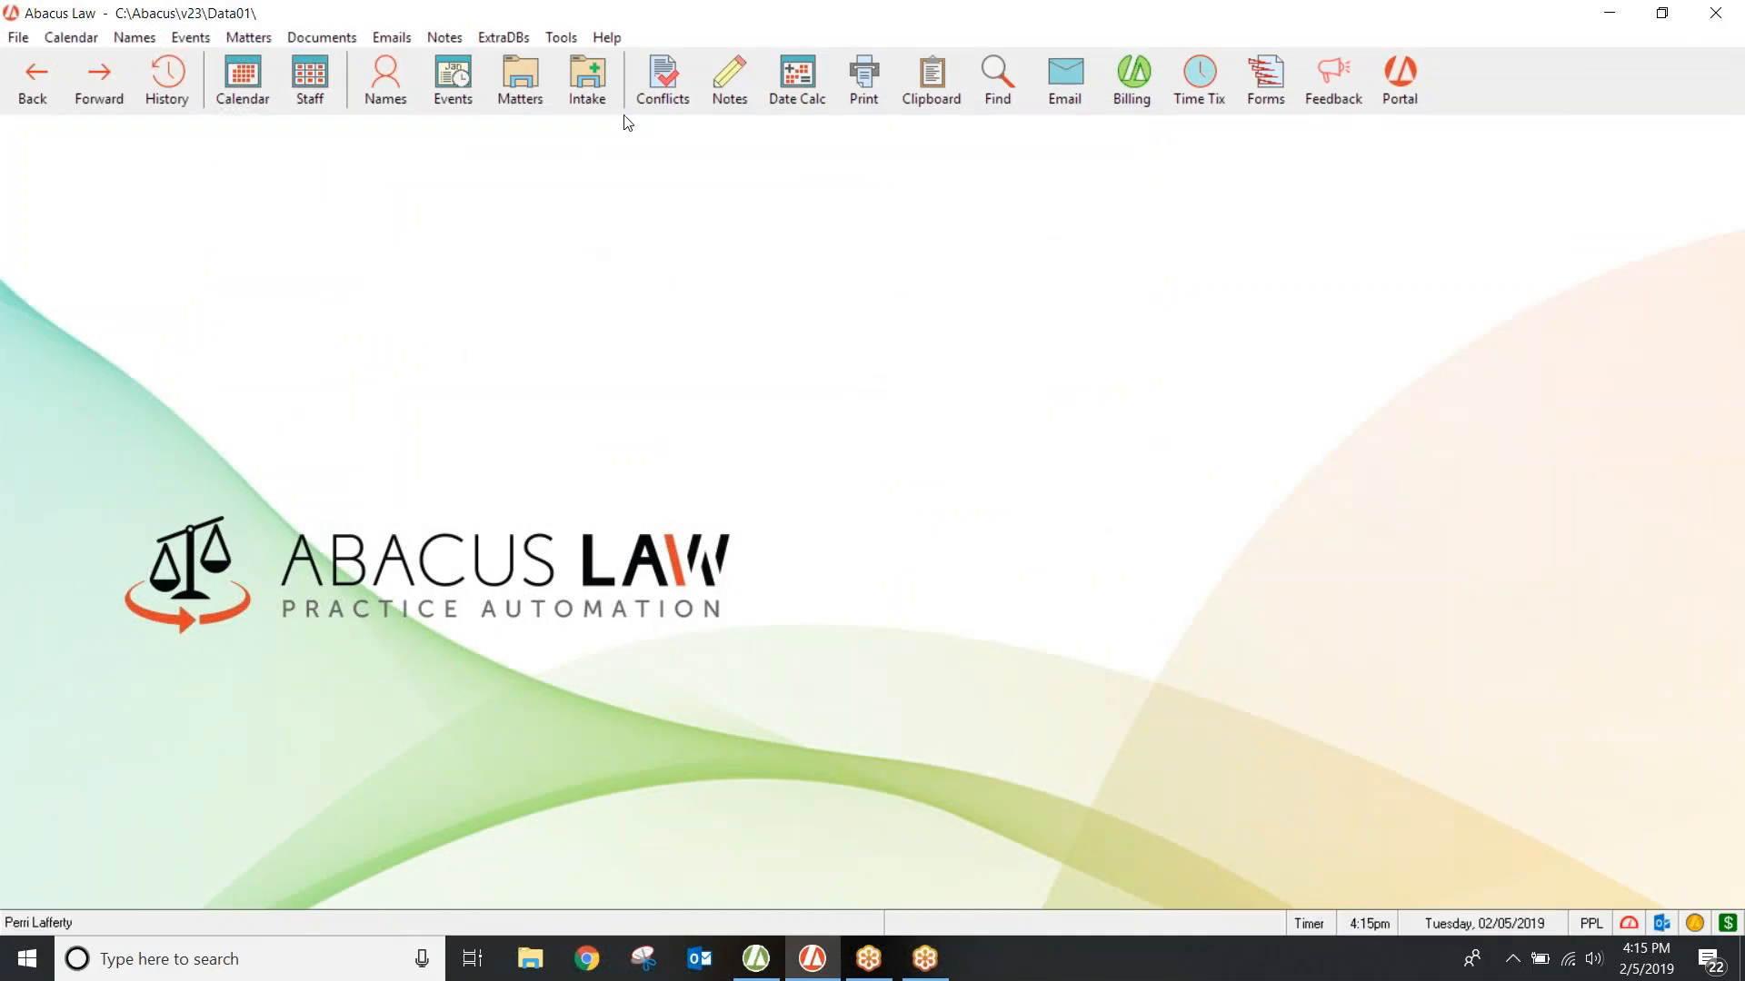
left_click(729, 78)
left_click(651, 360)
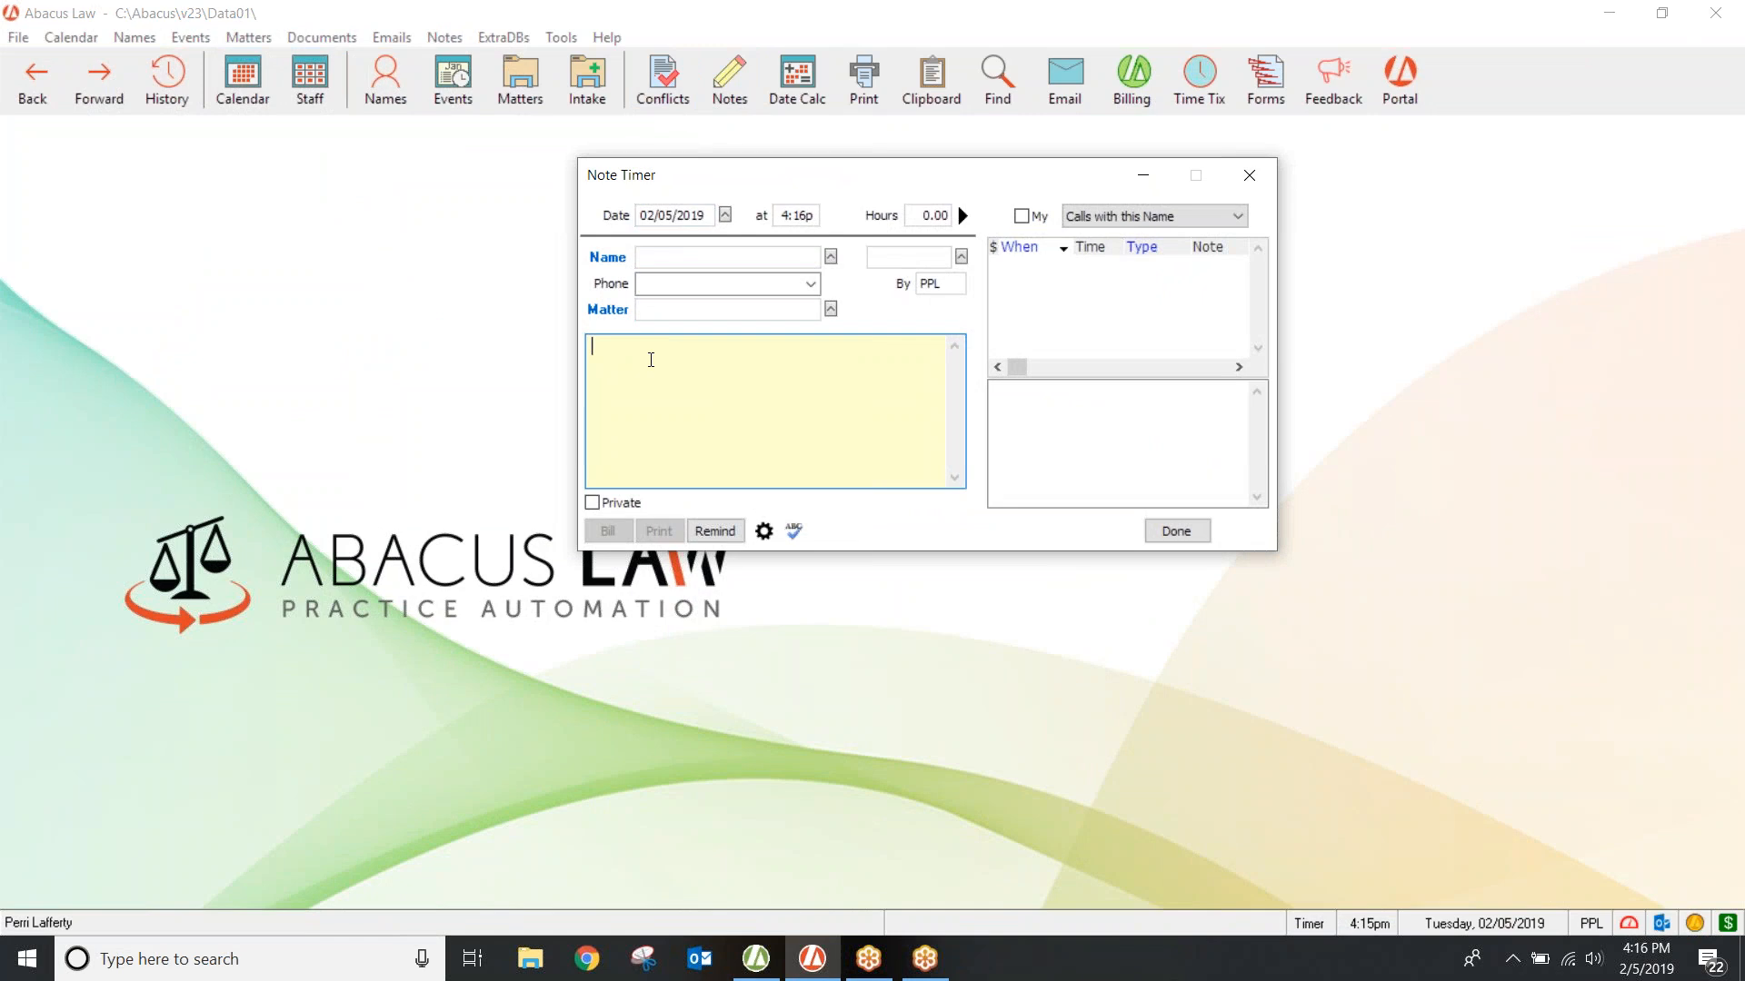
key("F2")
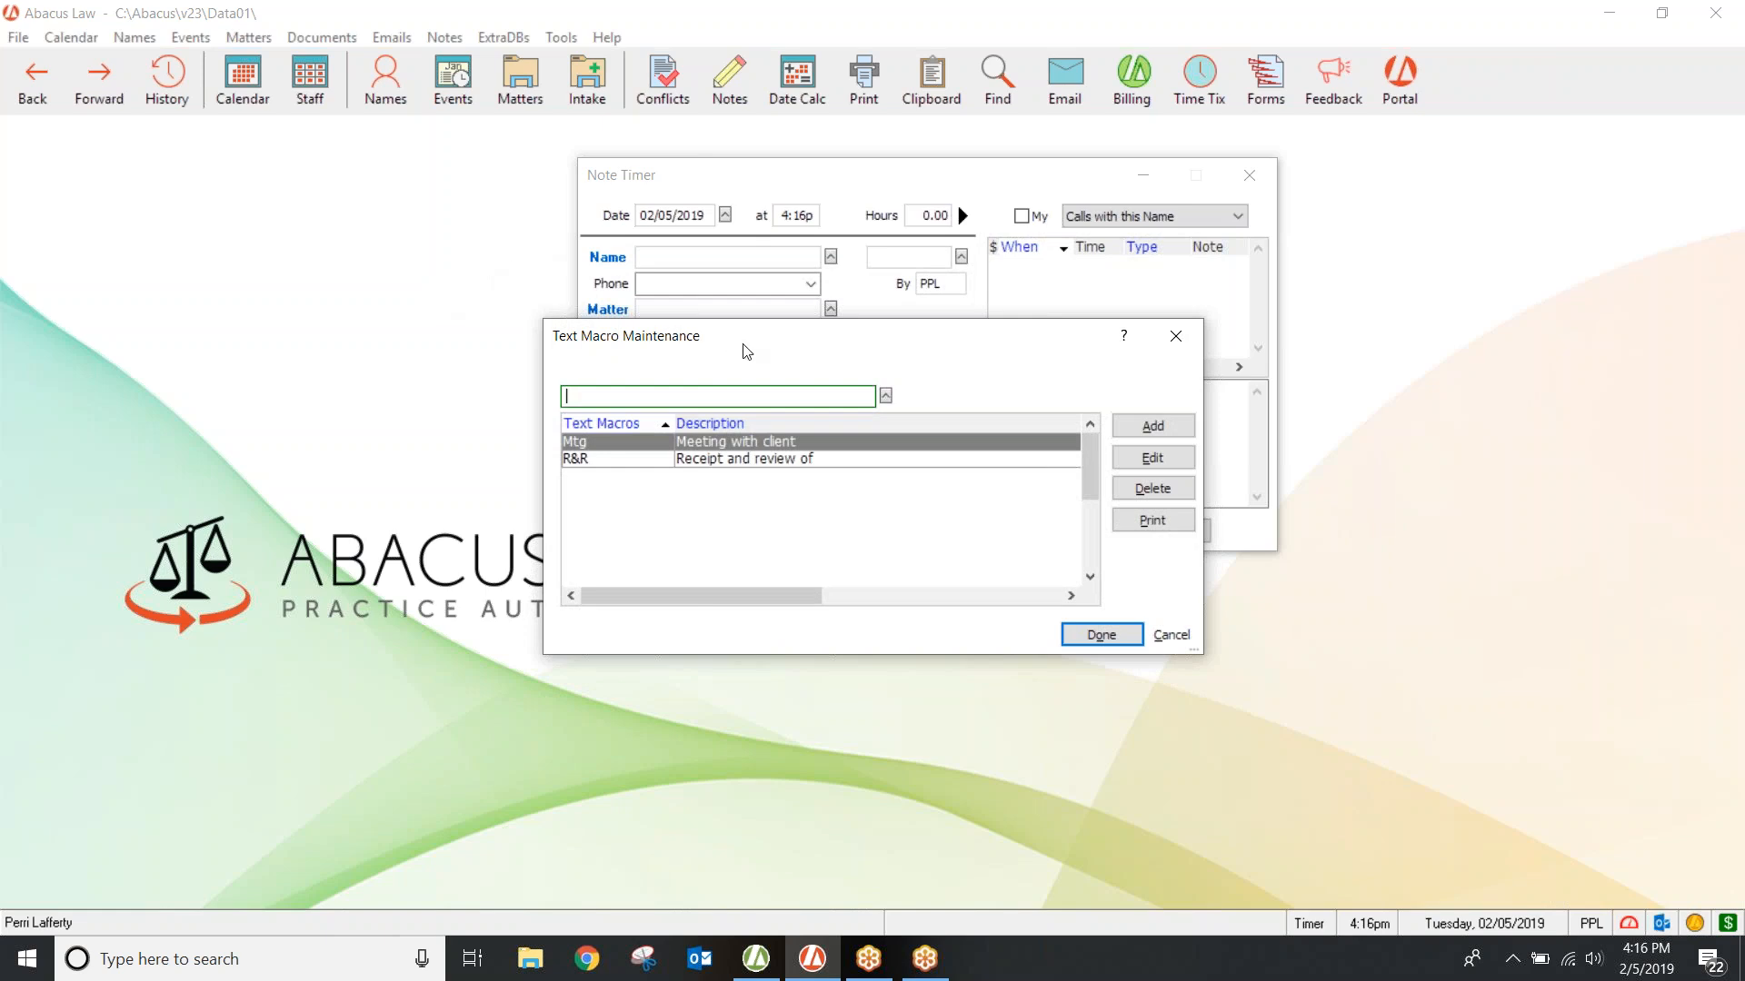
left_click(1101, 636)
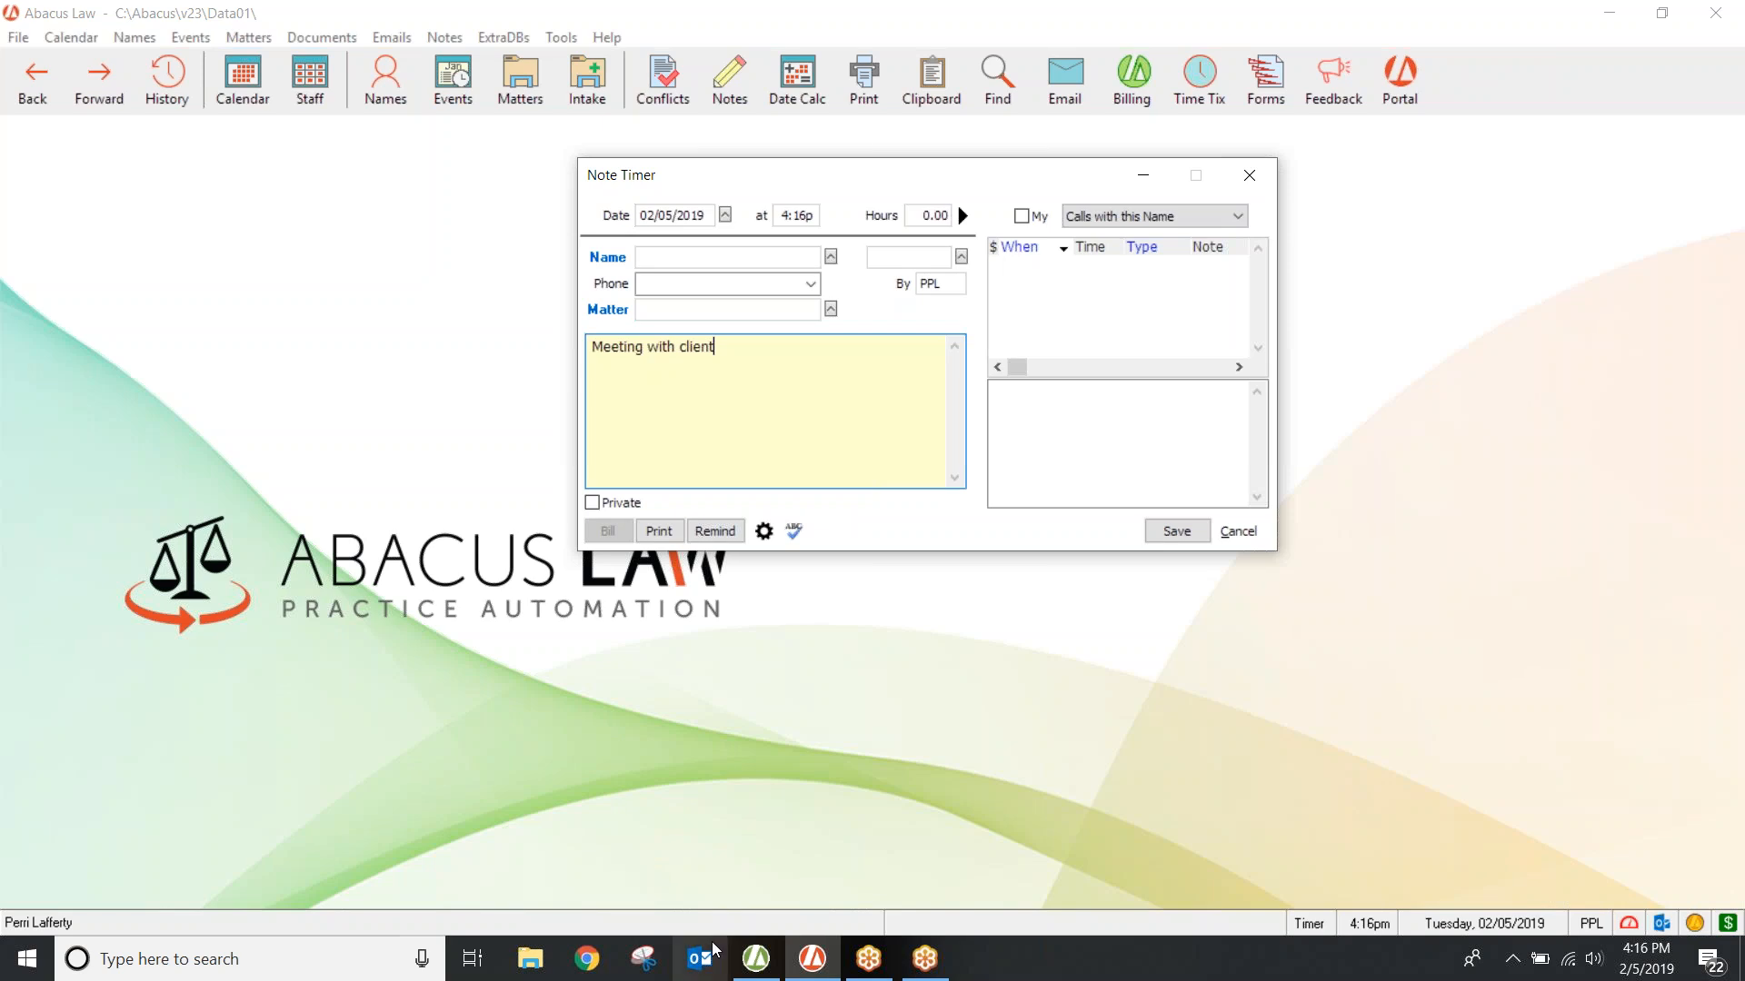
Step: Close the new time ticket in Abacus Accounting without saving it
left_click(758, 962)
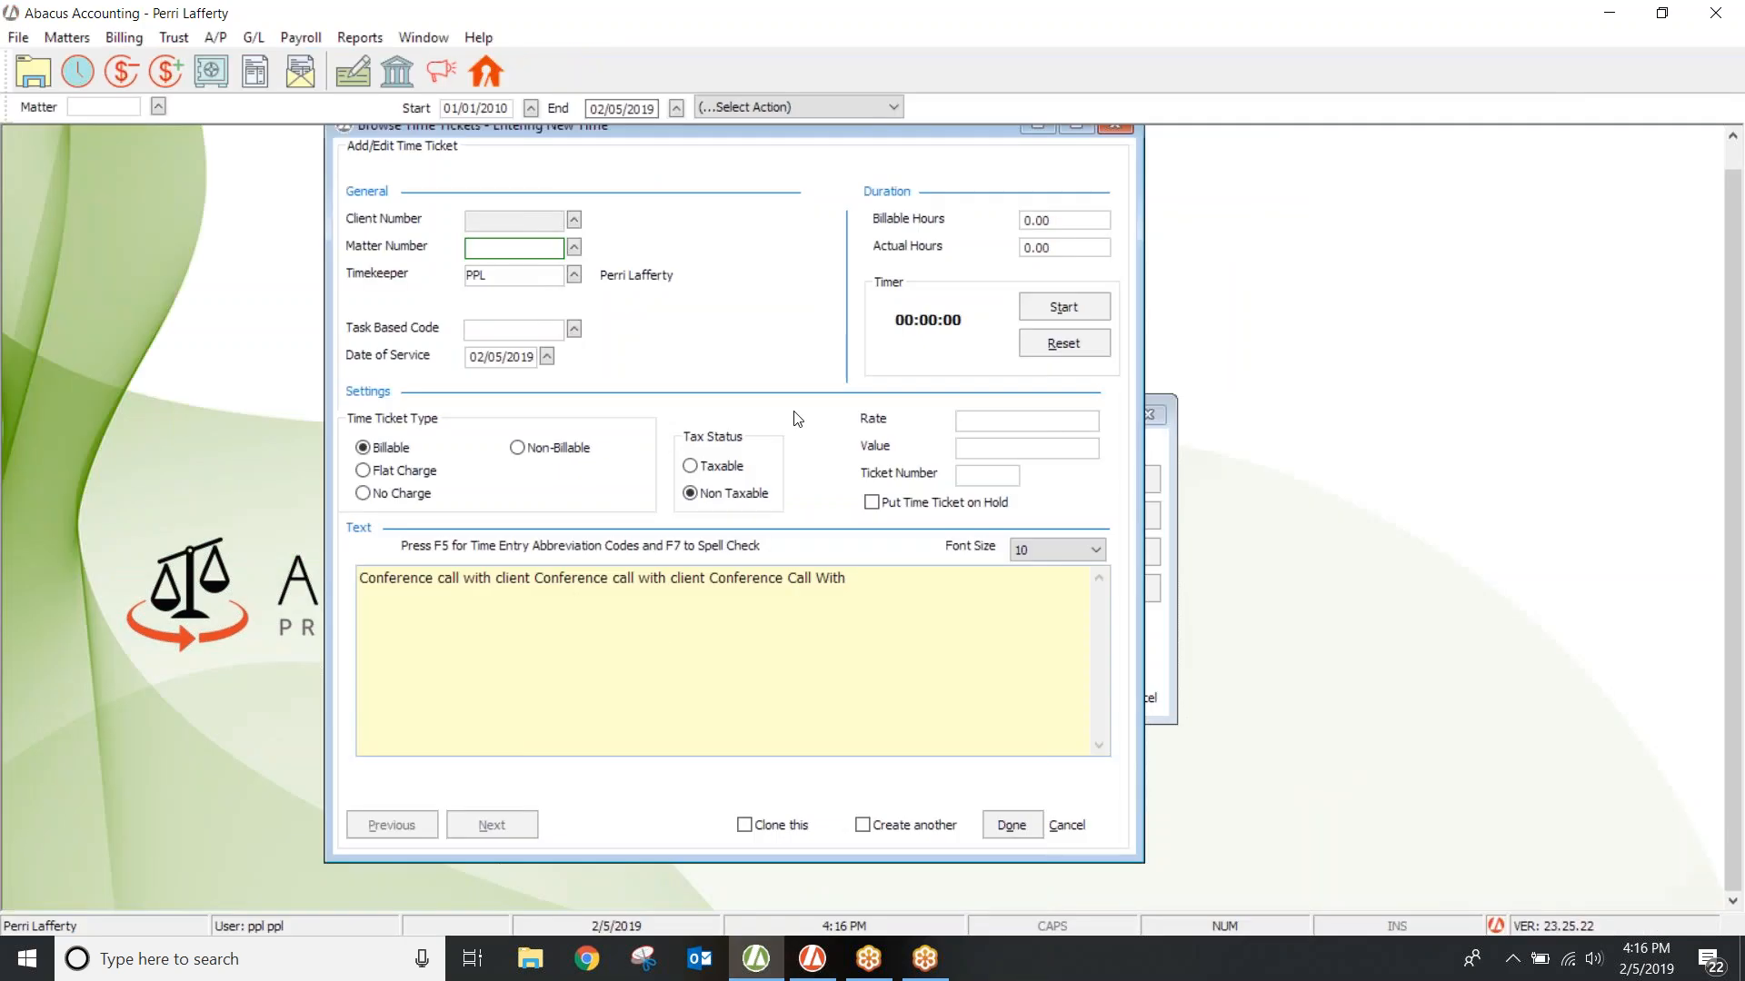
left_click(1115, 129)
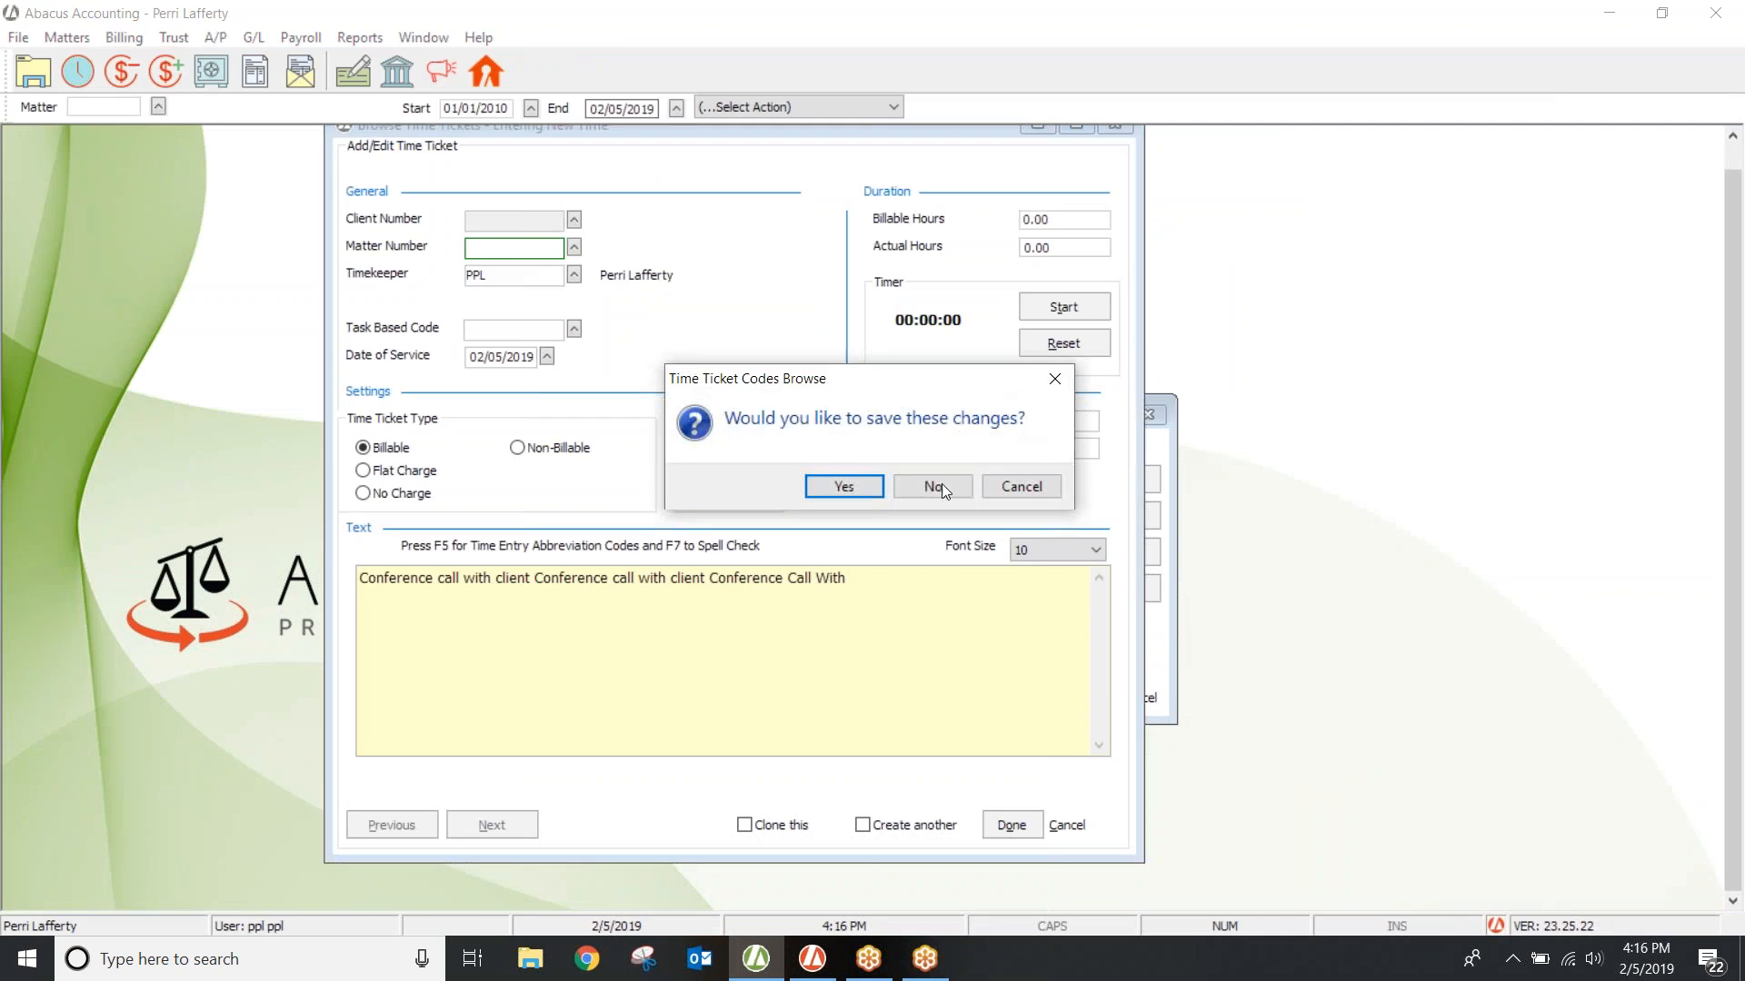
left_click(933, 488)
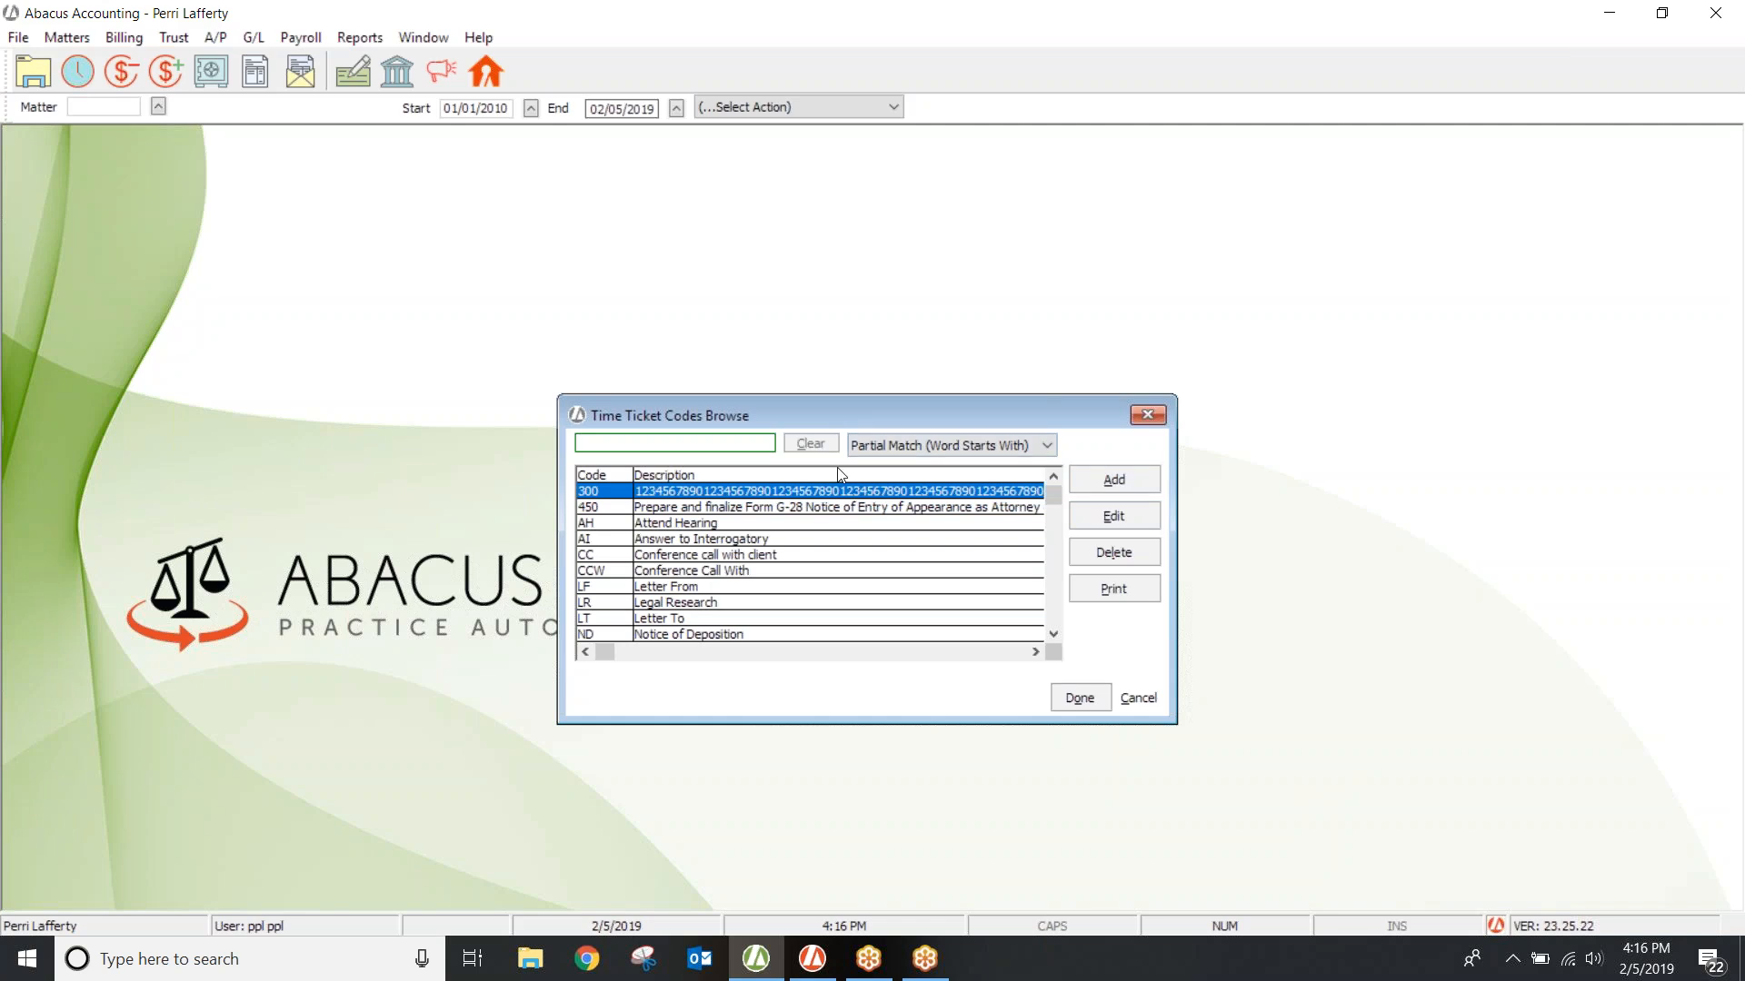
Step: Open time ticket code 450 to review its full E-2 visa description, then close the codes windows
left_click(1114, 479)
left_click(709, 491)
left_click(1150, 400)
left_click(786, 509)
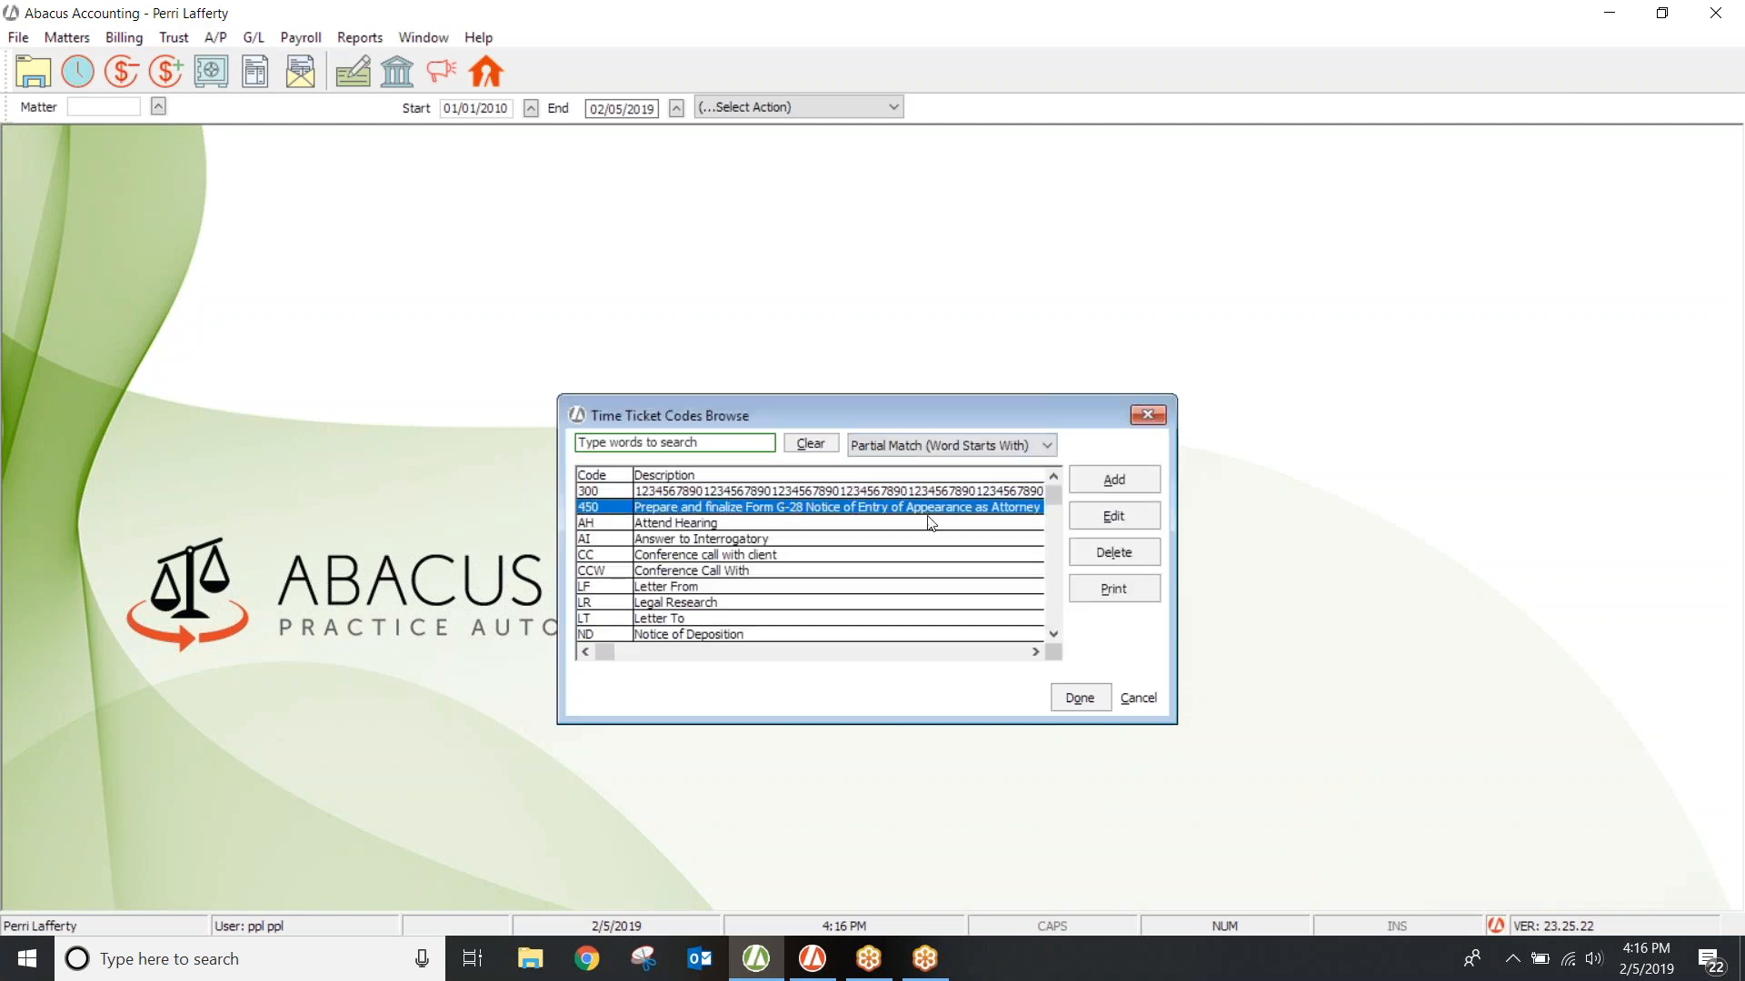
left_click(1085, 514)
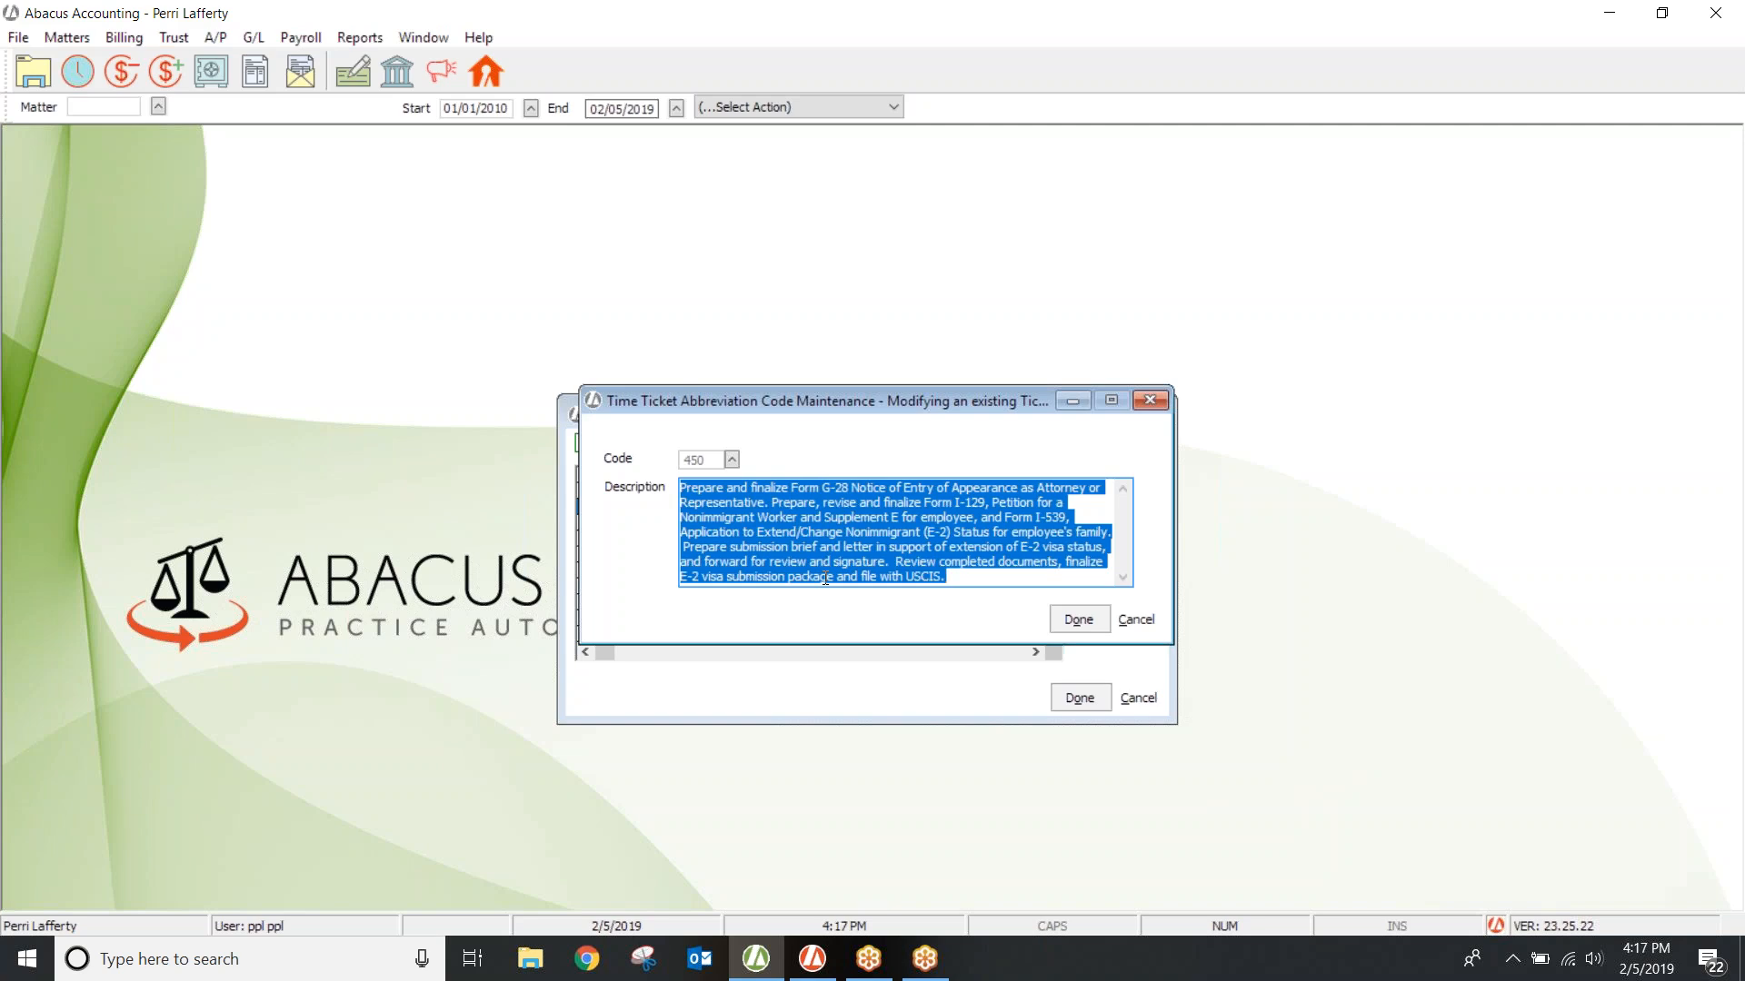
left_click(1152, 402)
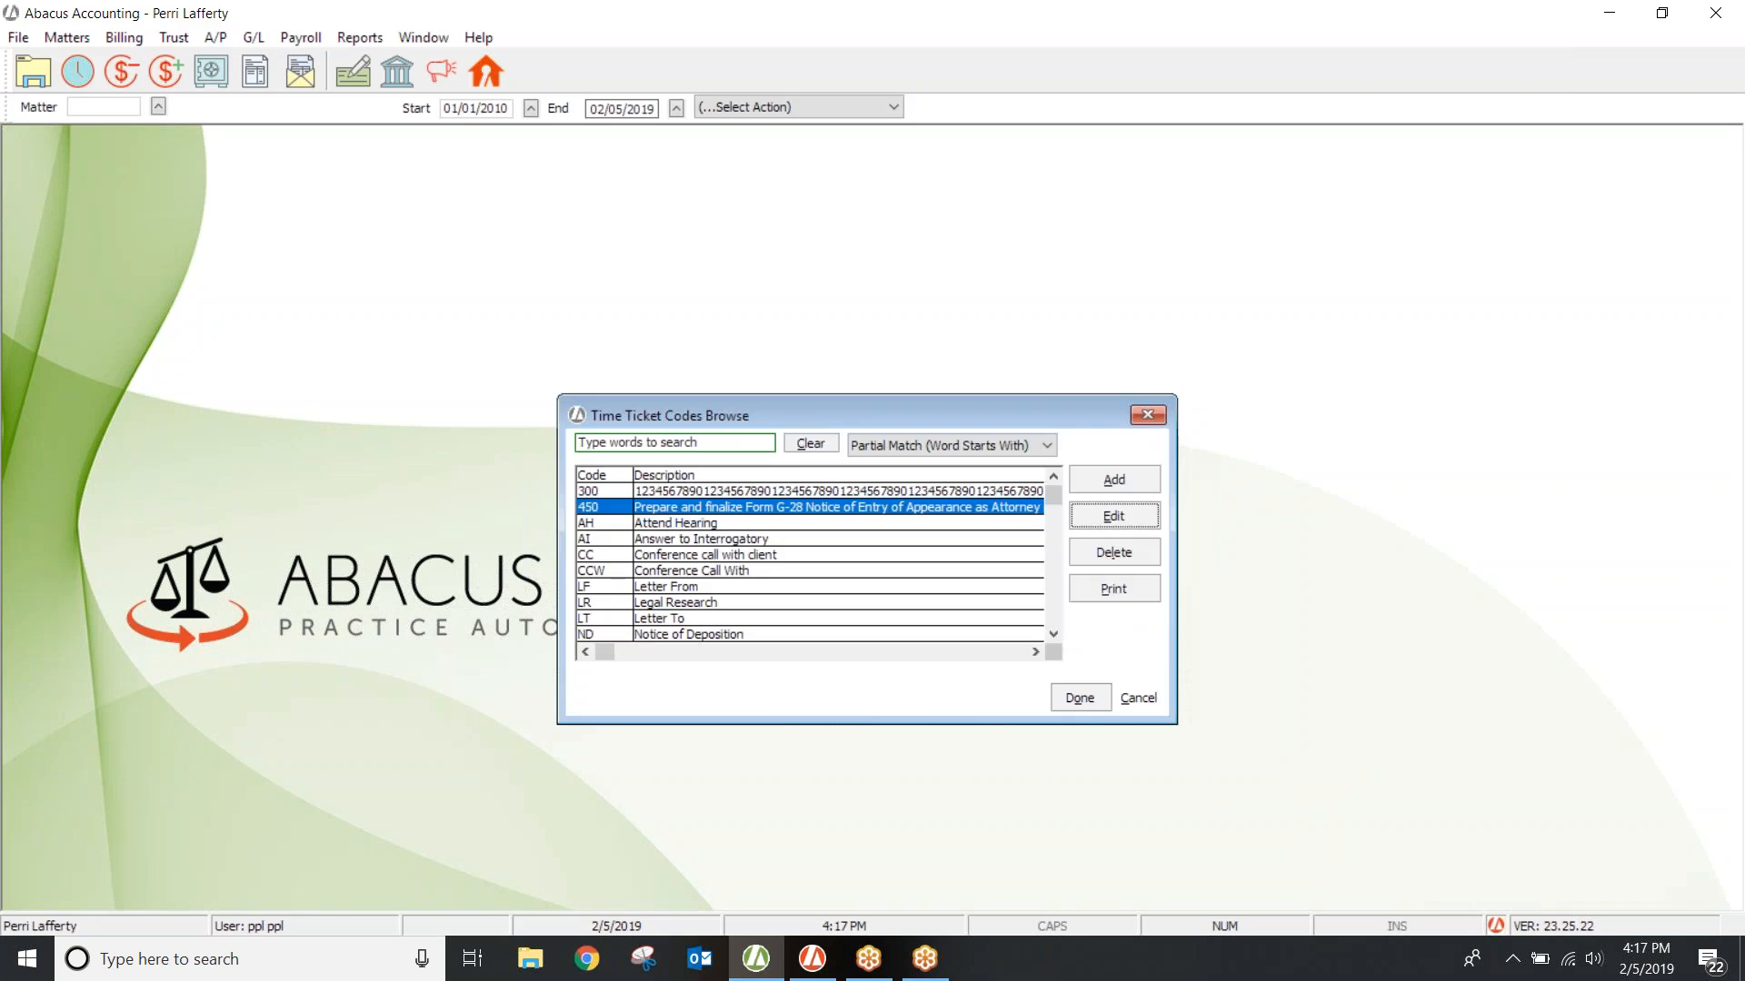
left_click(1154, 405)
left_click(18, 37)
mouse_move(70, 76)
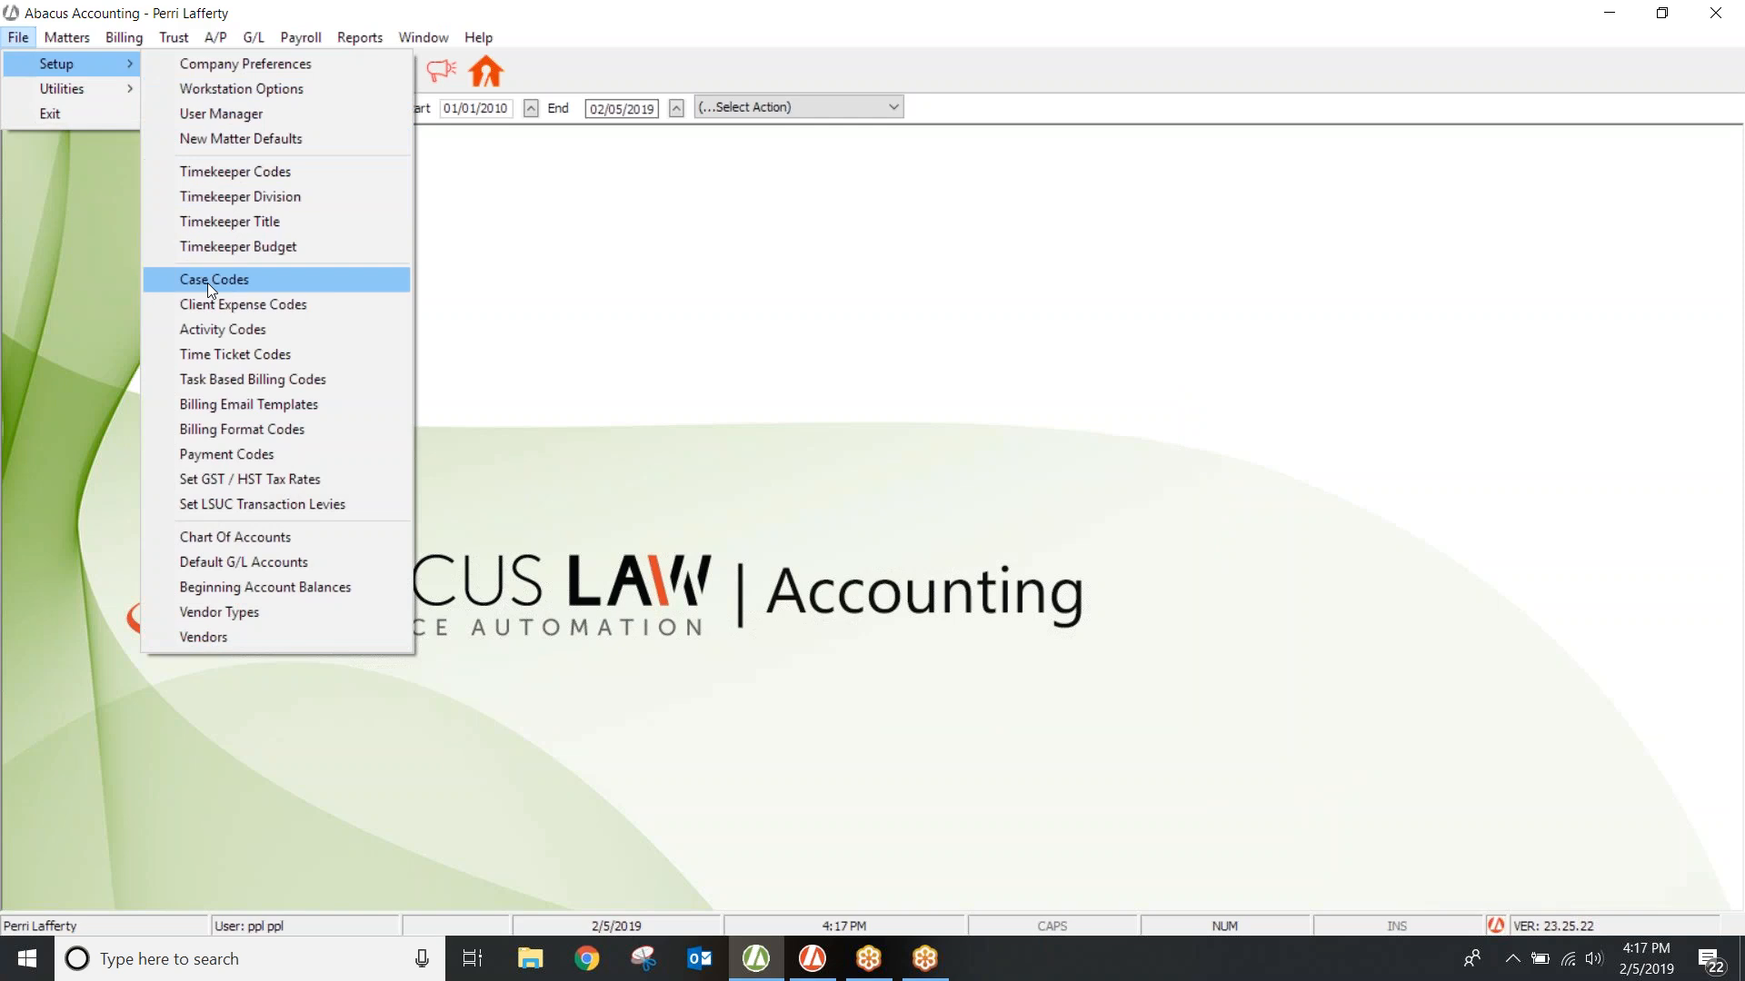
left_click(252, 379)
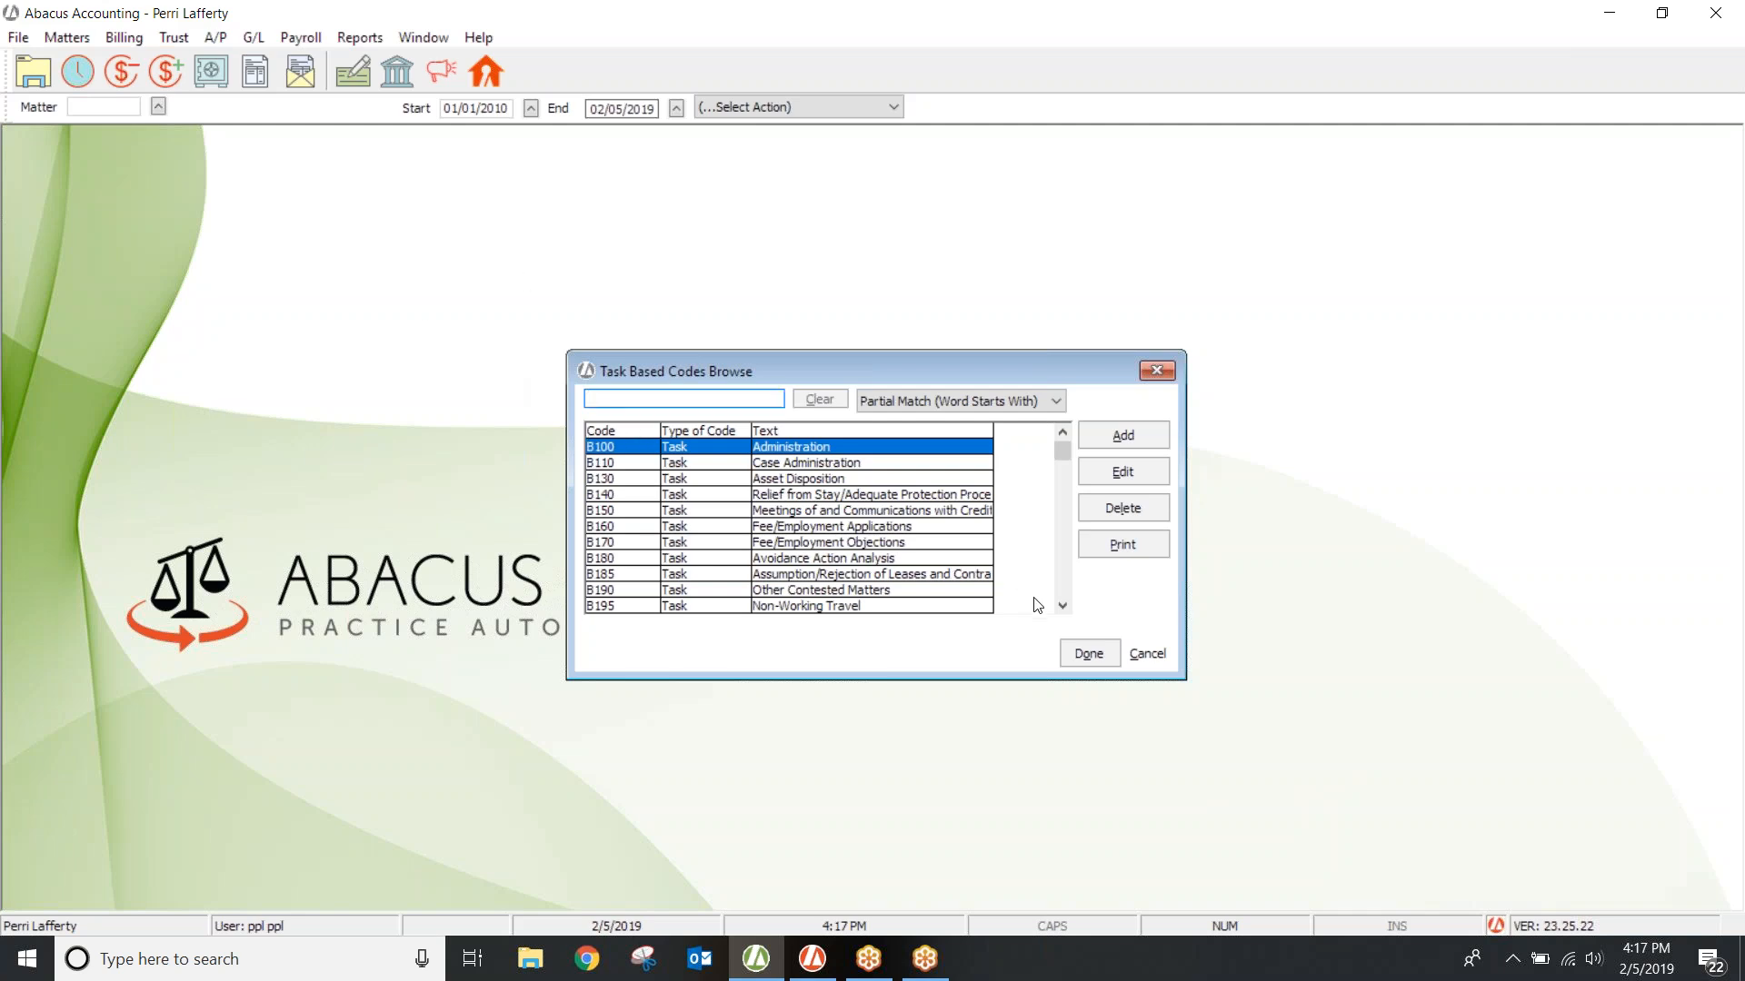
left_click_drag(1065, 607, 1059, 606)
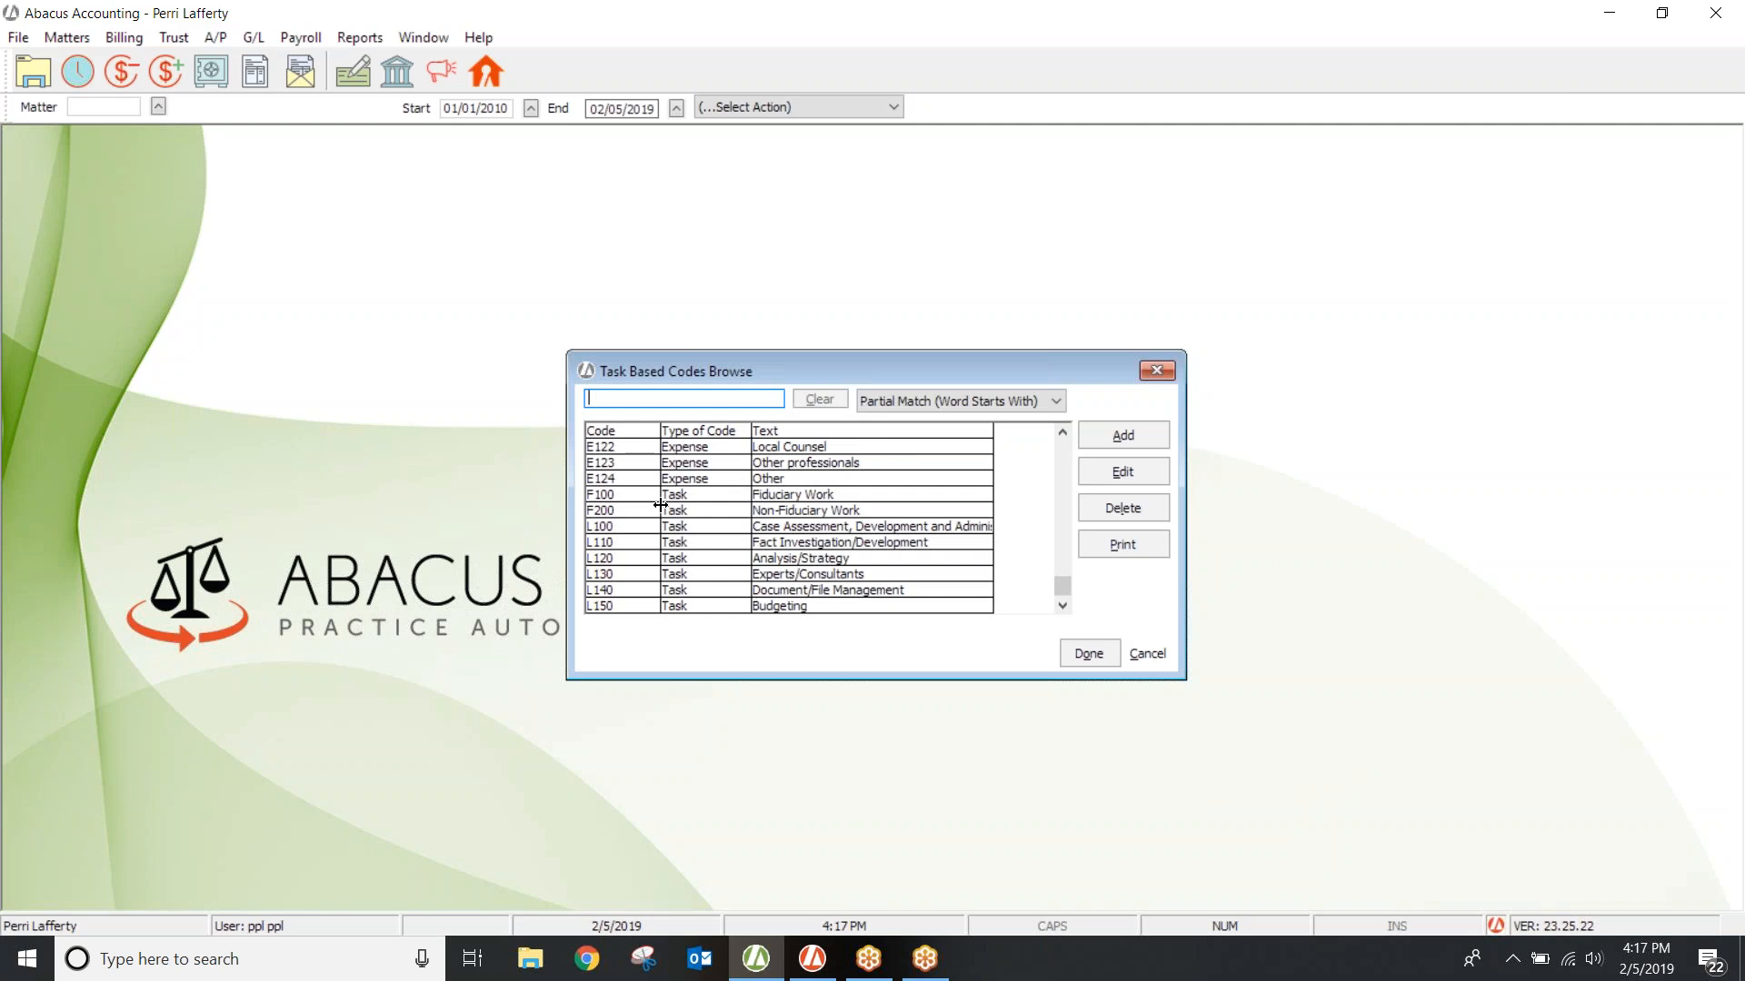
left_click(679, 529)
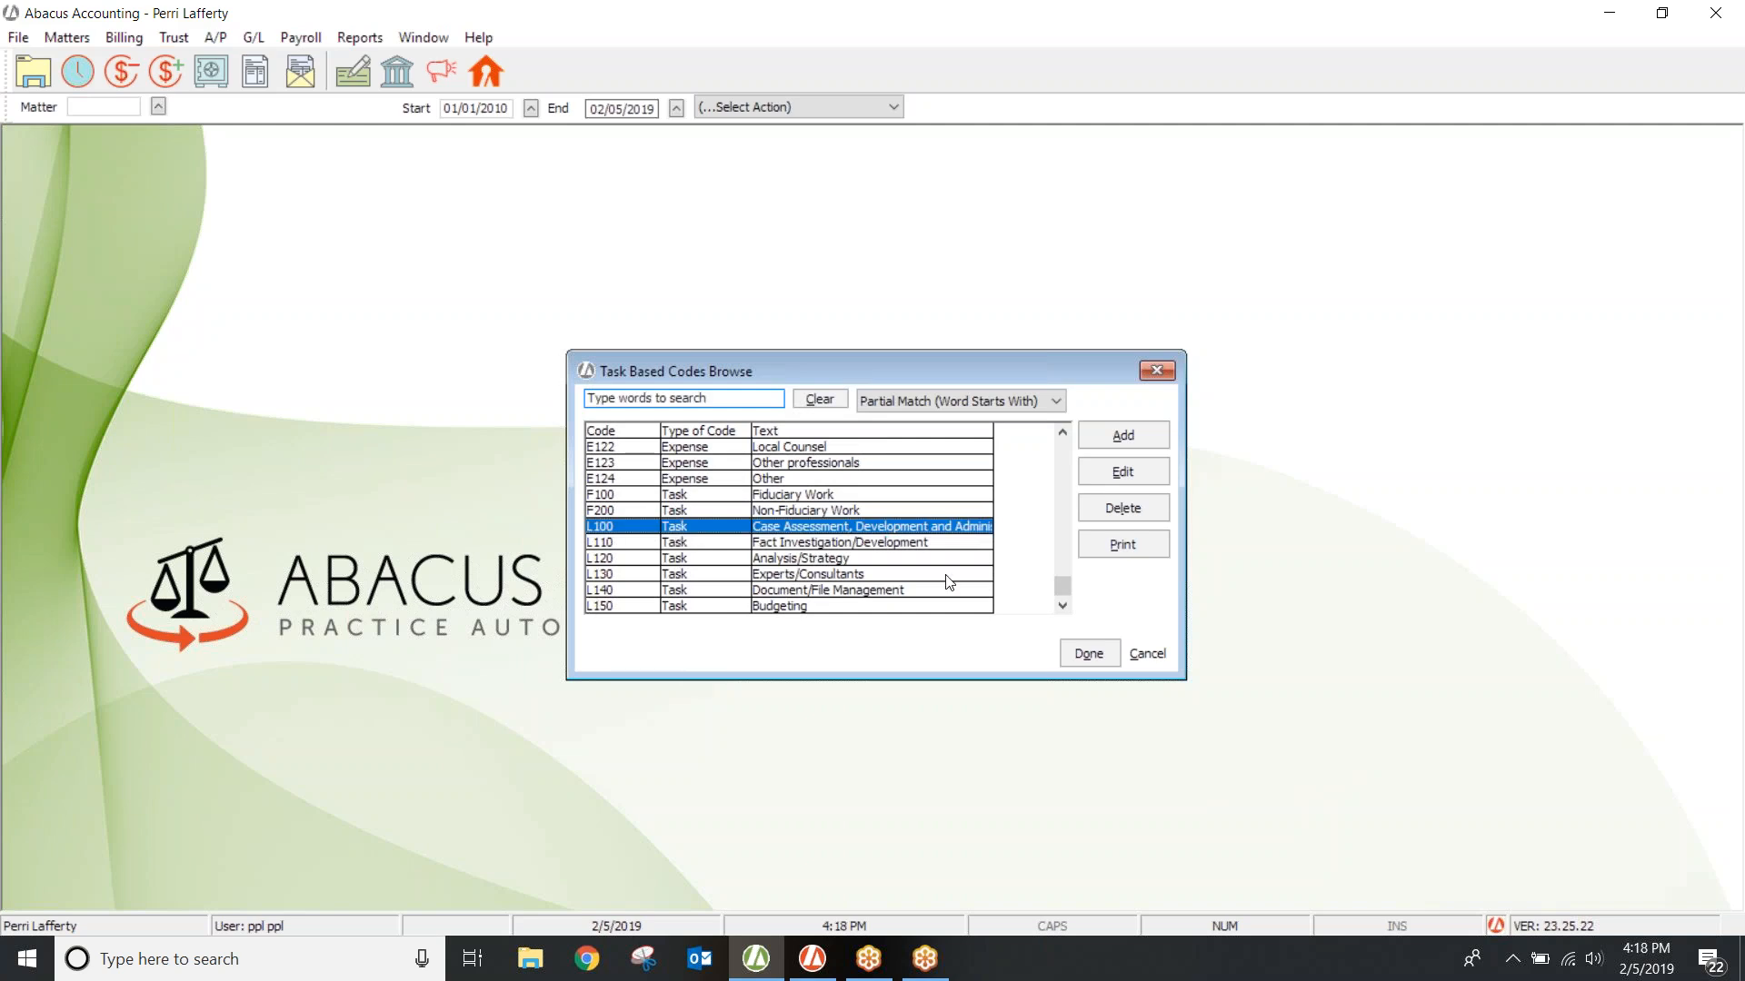
left_click(1063, 605)
left_click(1063, 604)
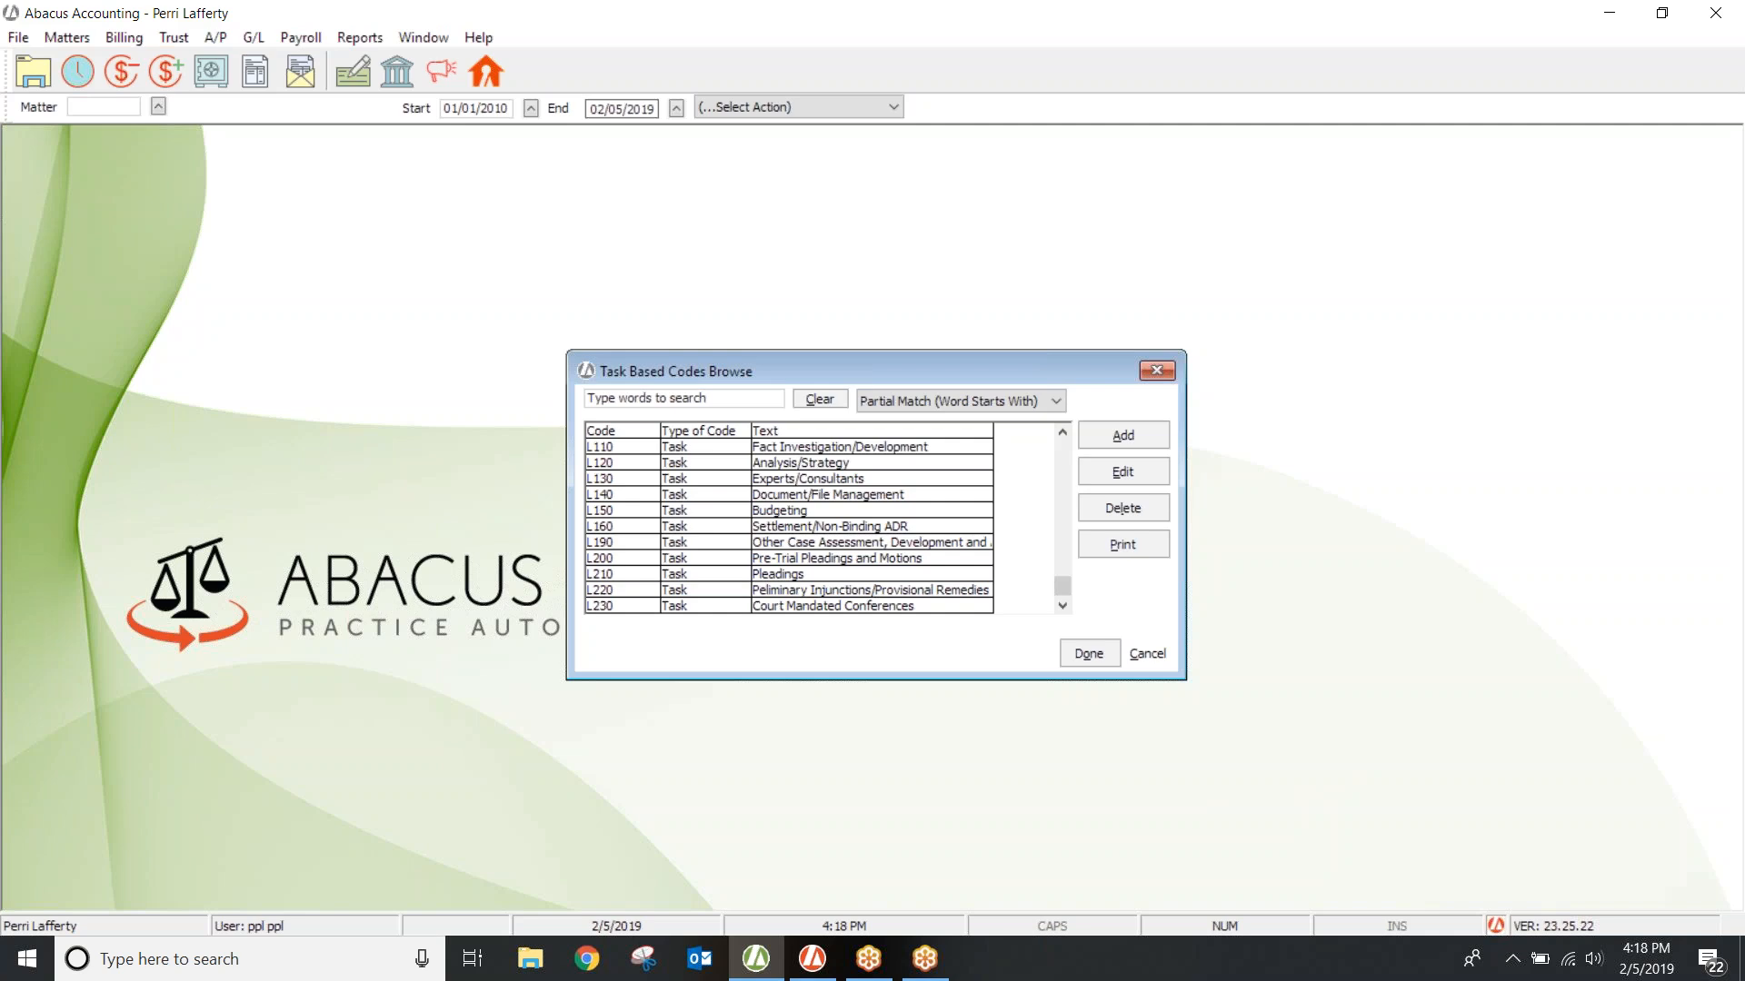
left_click(1145, 371)
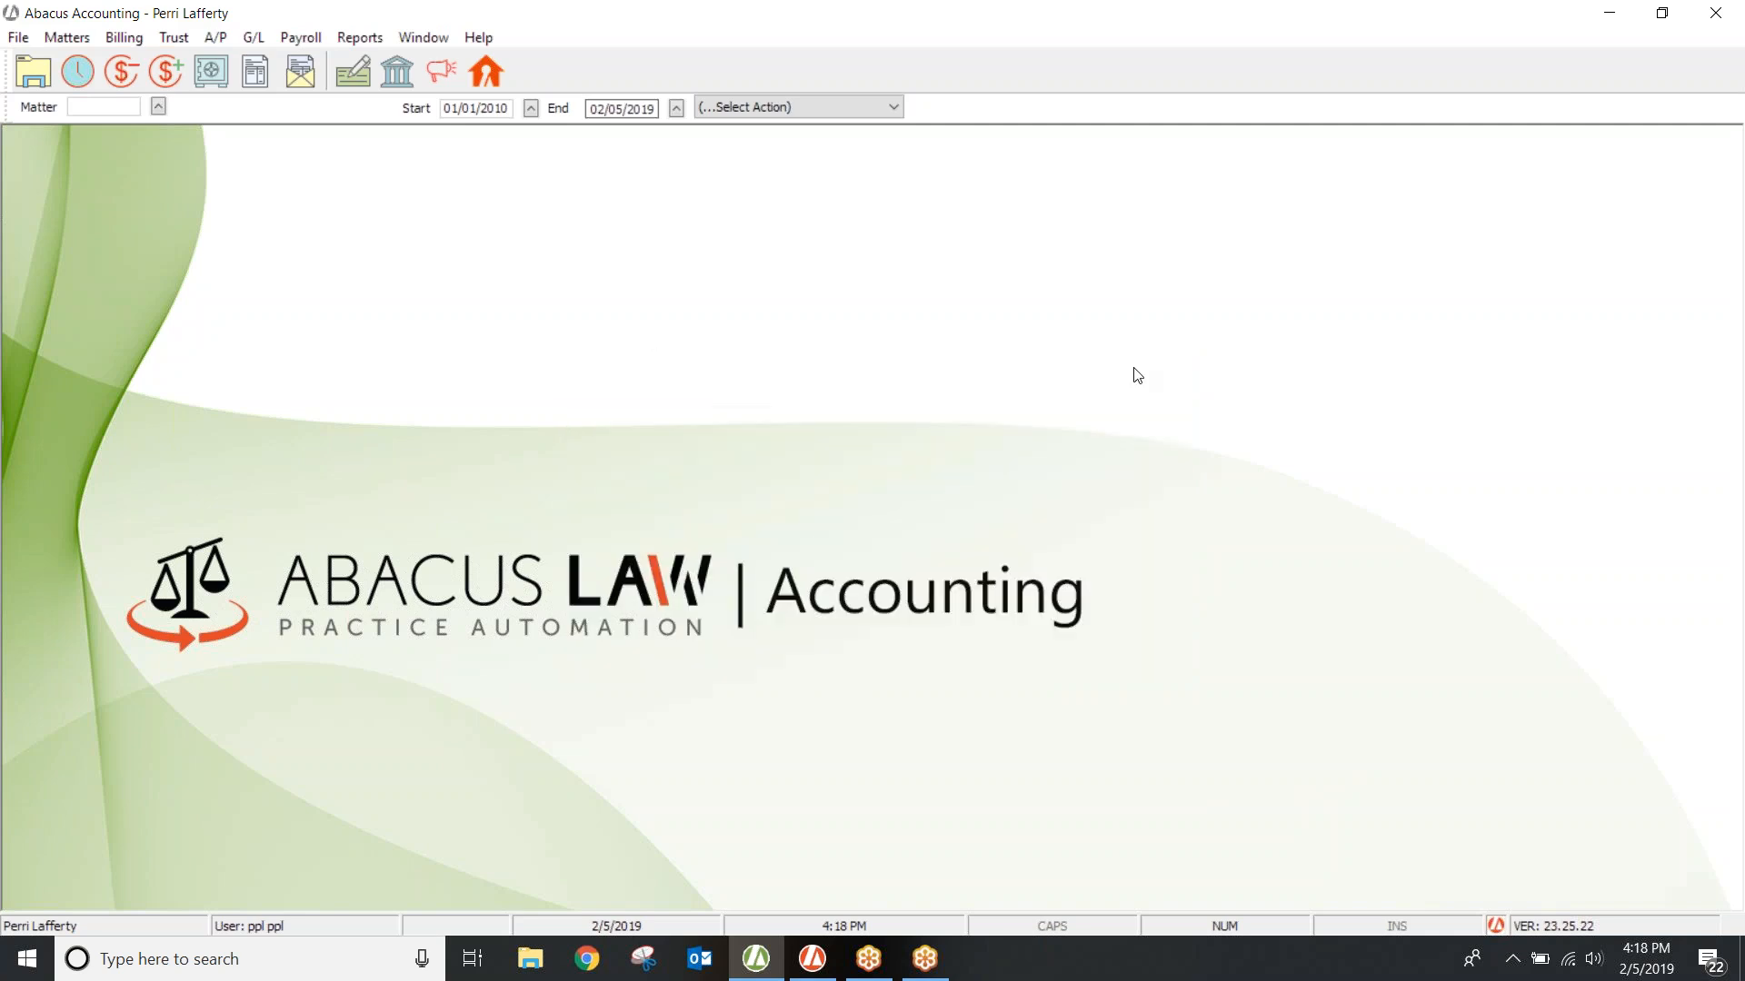
left_click(19, 37)
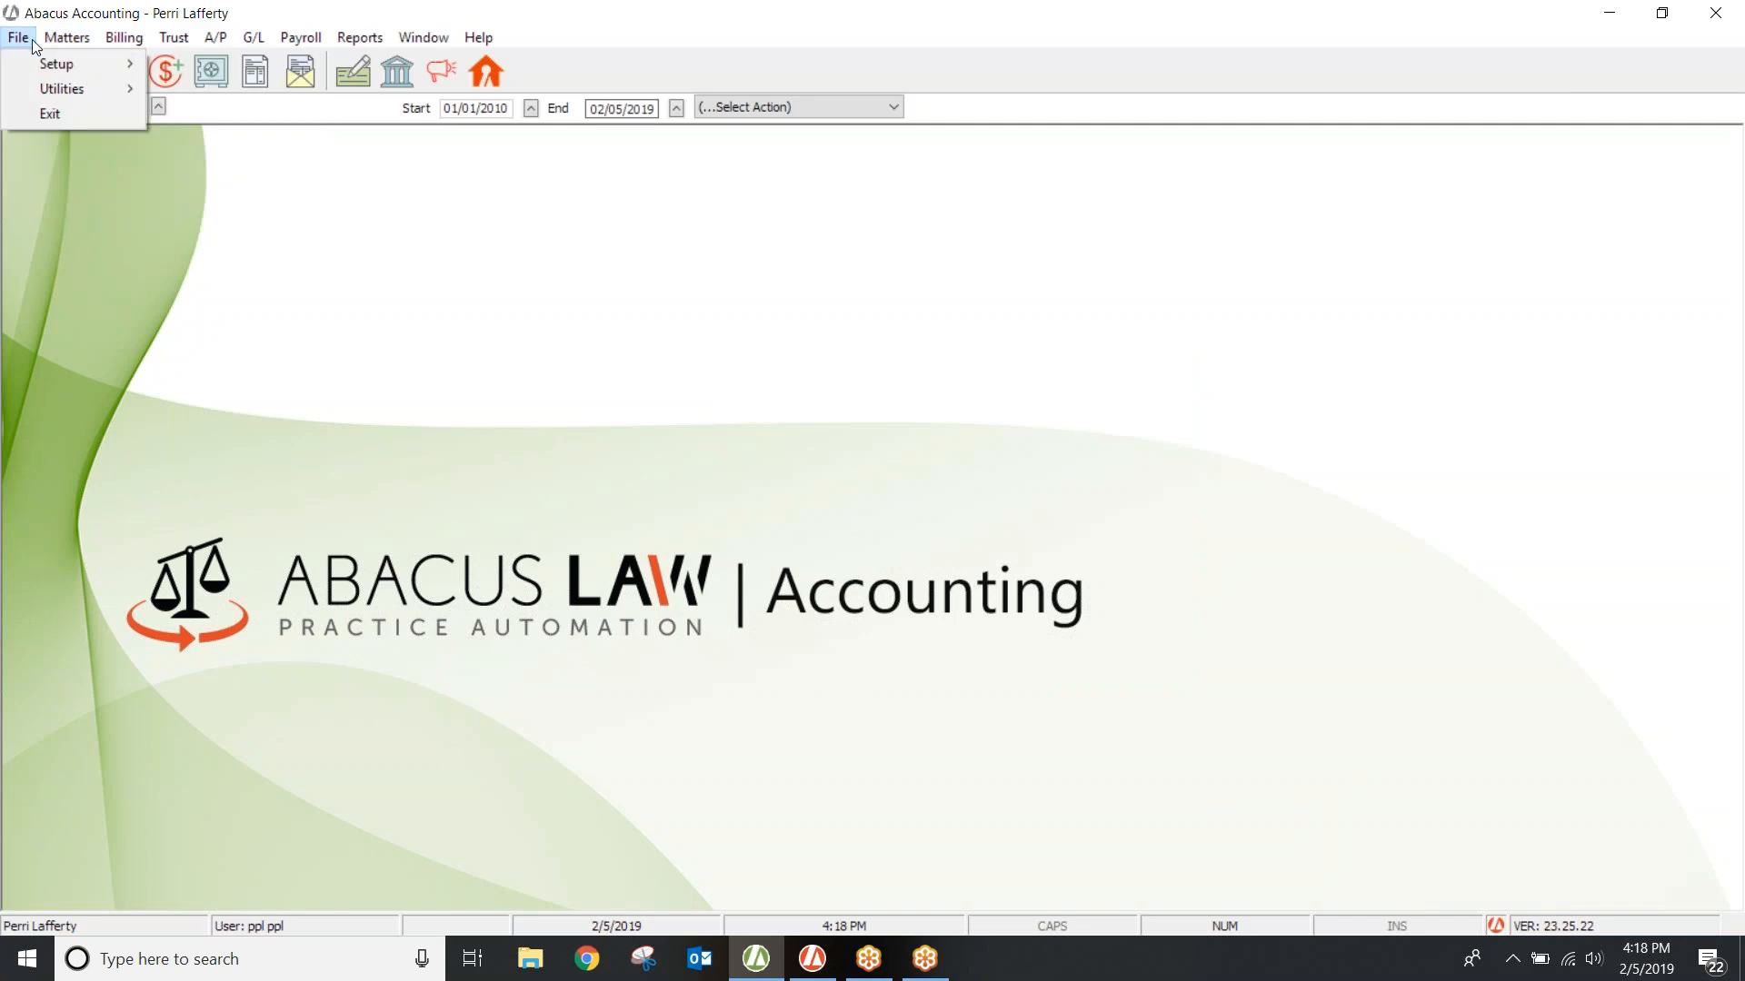
mouse_move(64, 70)
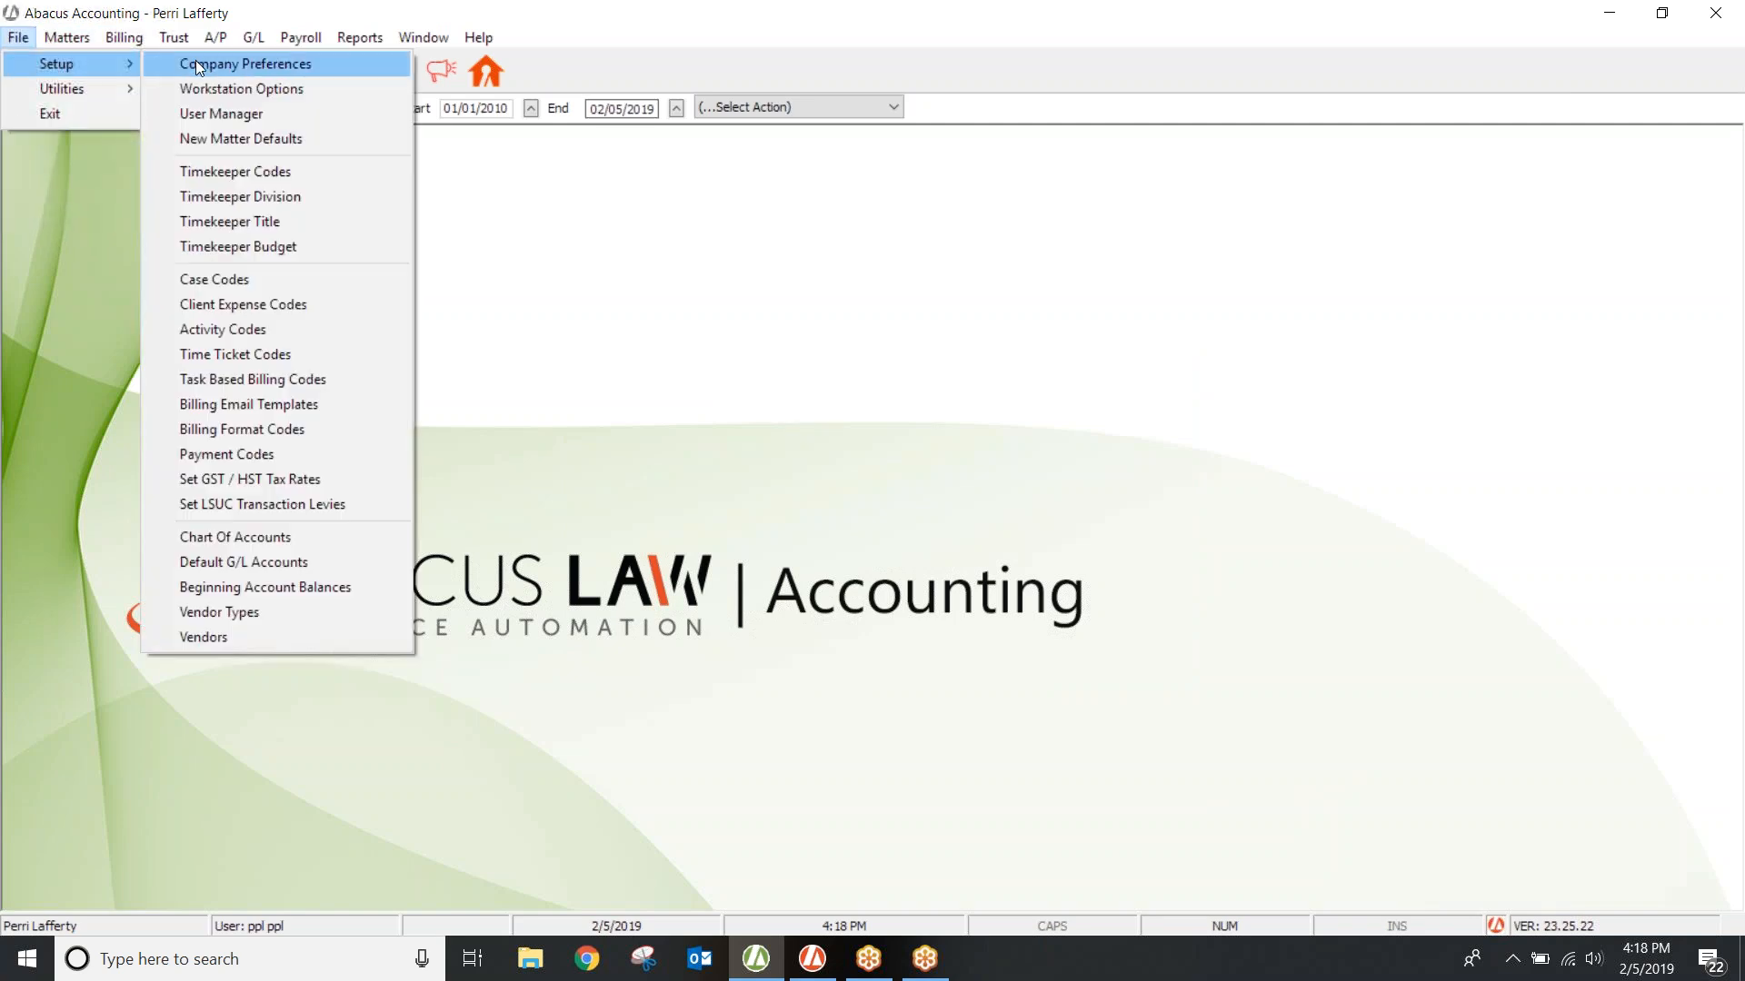
left_click(232, 303)
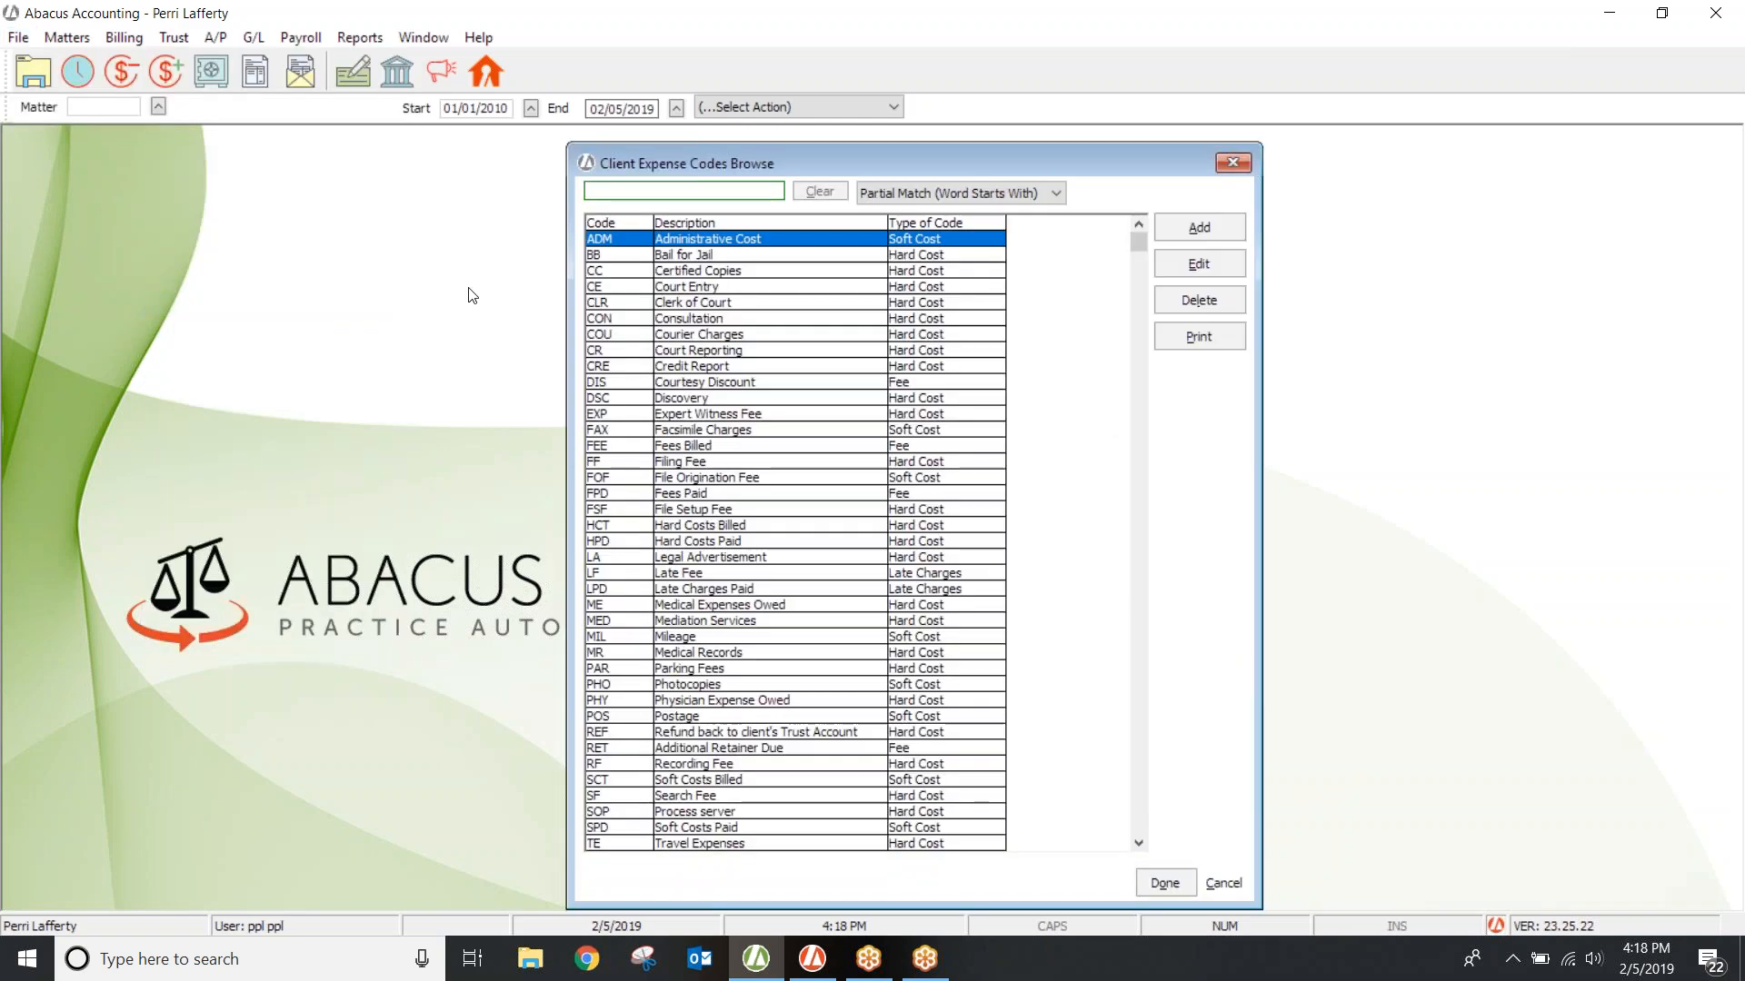
left_click(686, 272)
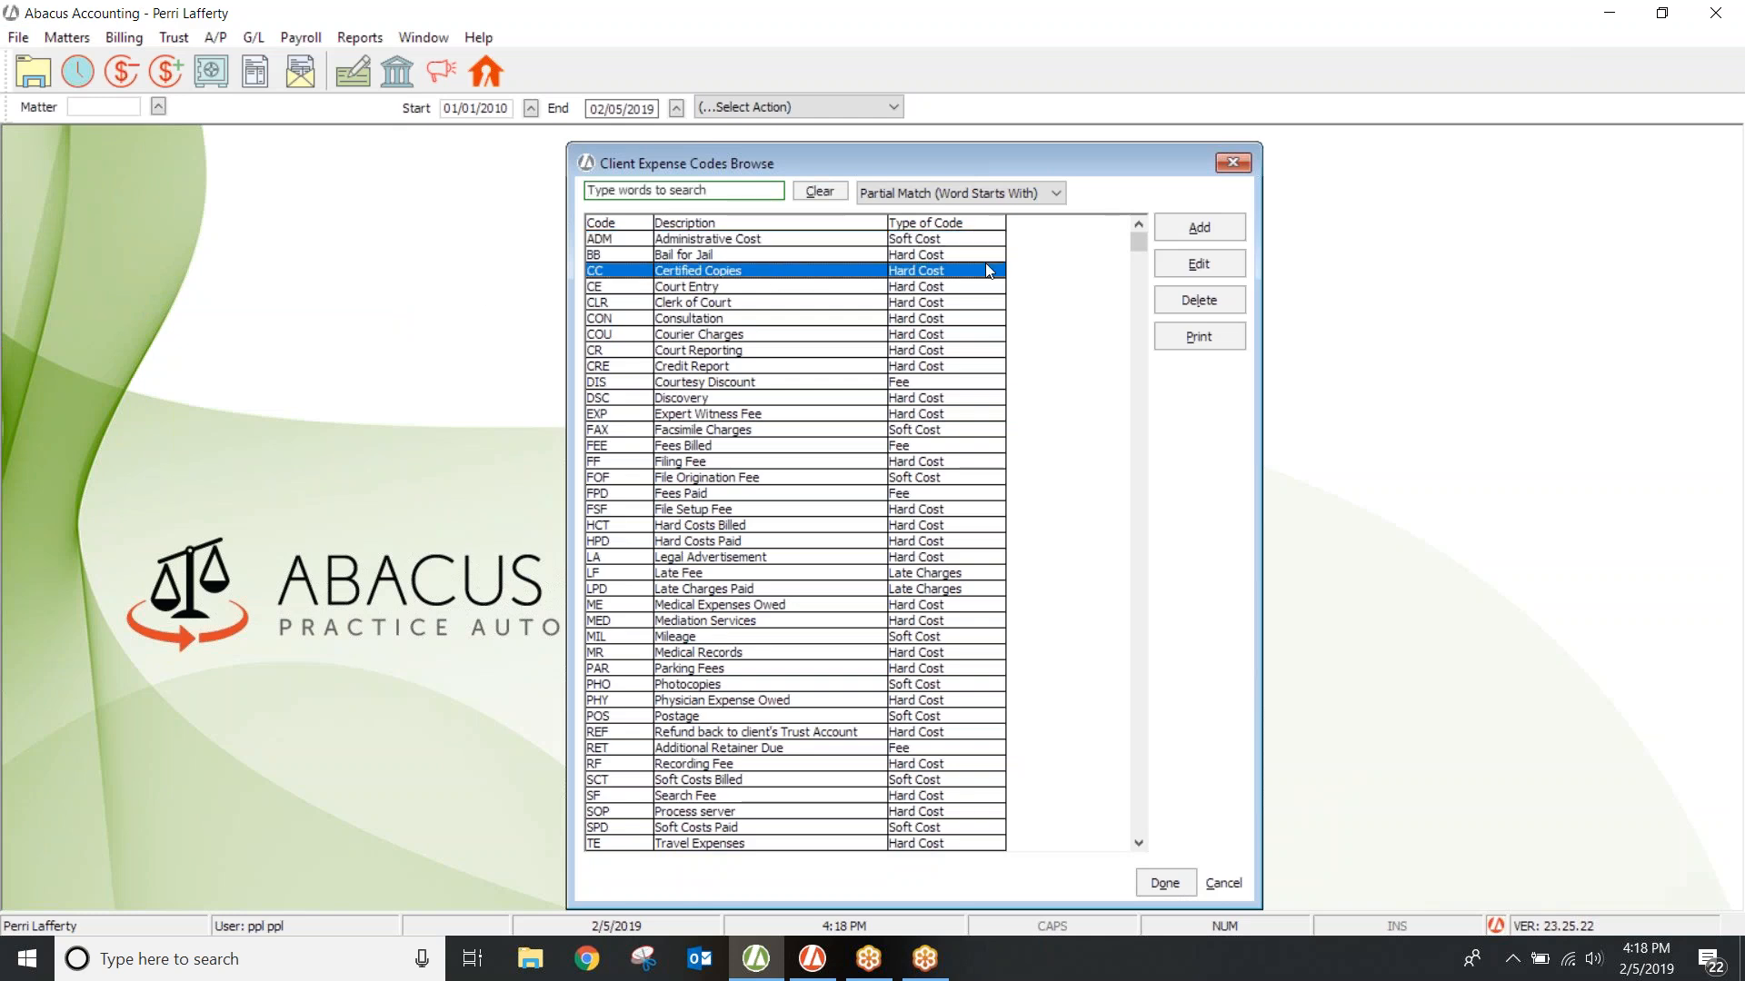
left_click(1223, 256)
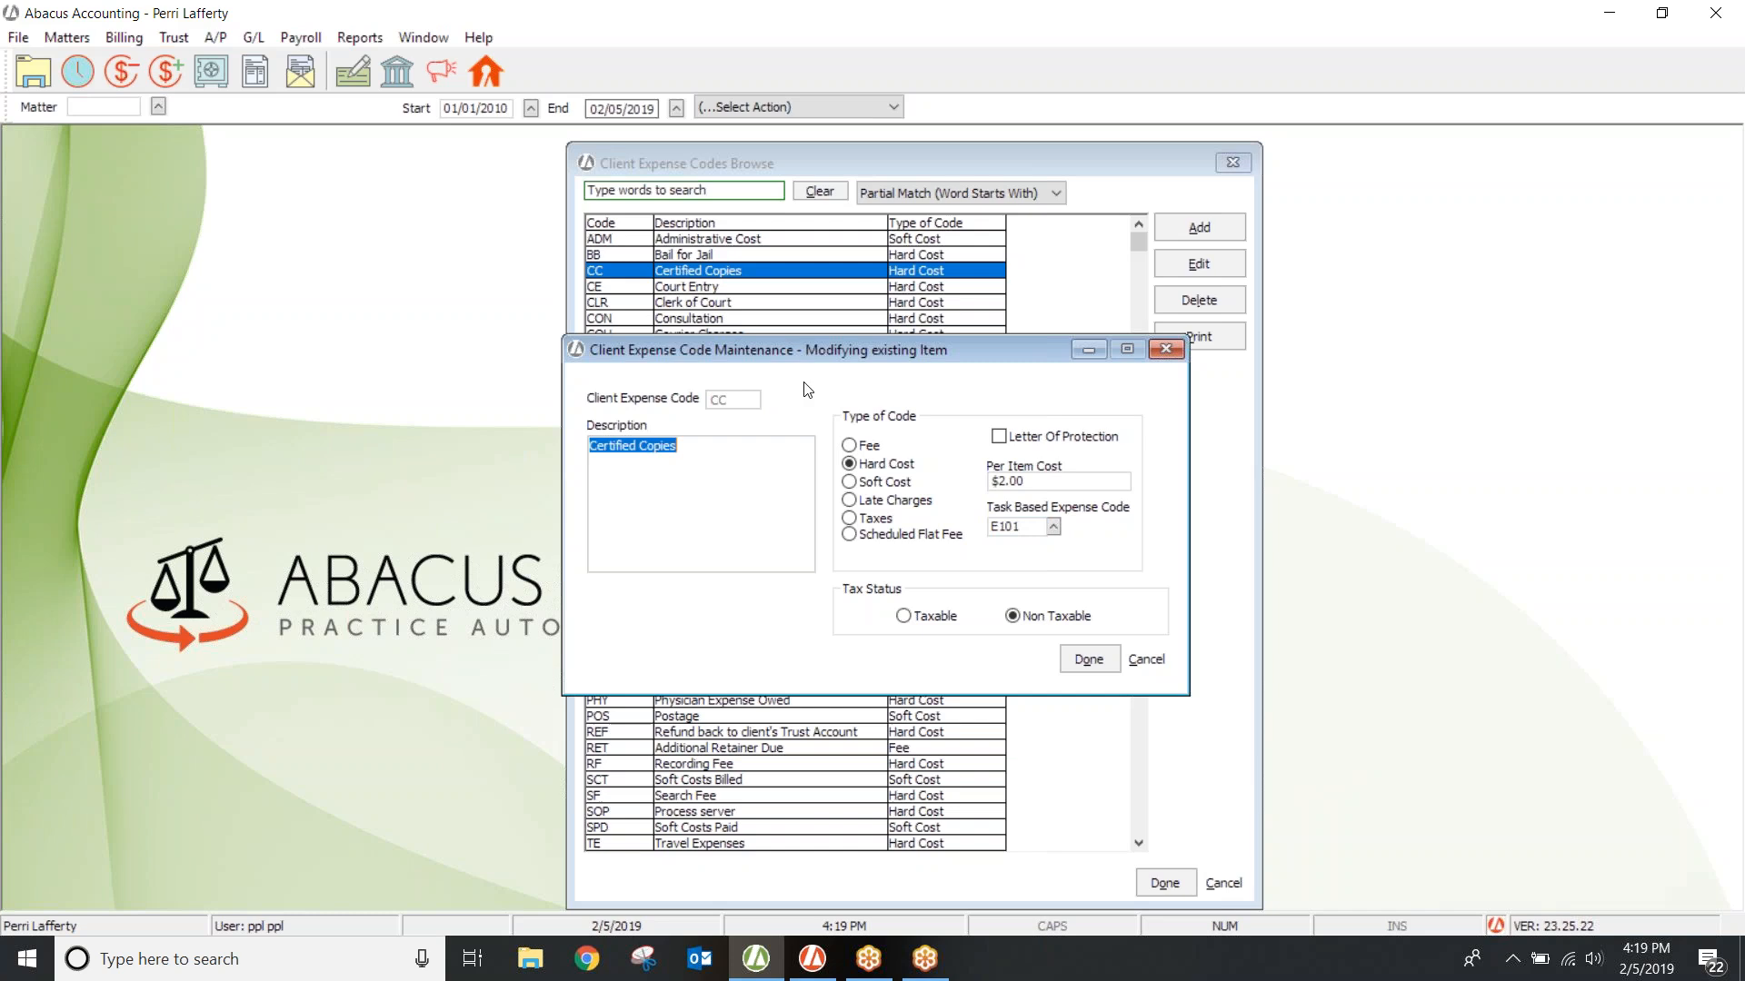
left_click(1084, 654)
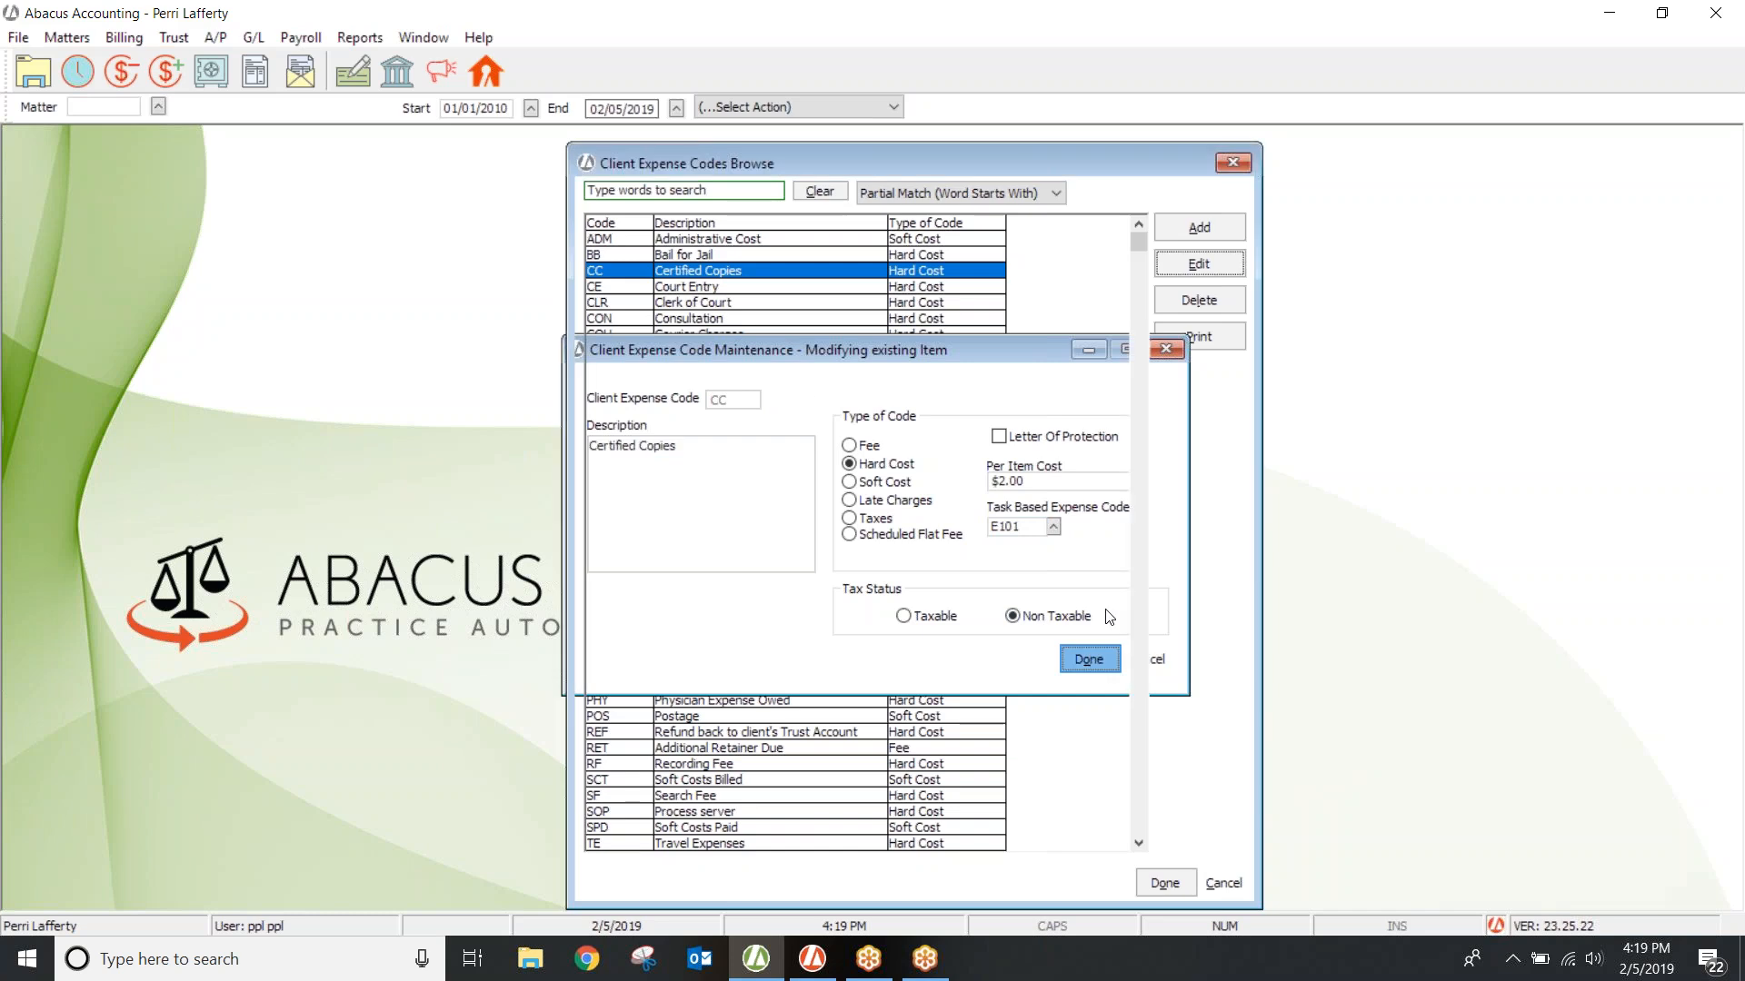
left_click(1229, 163)
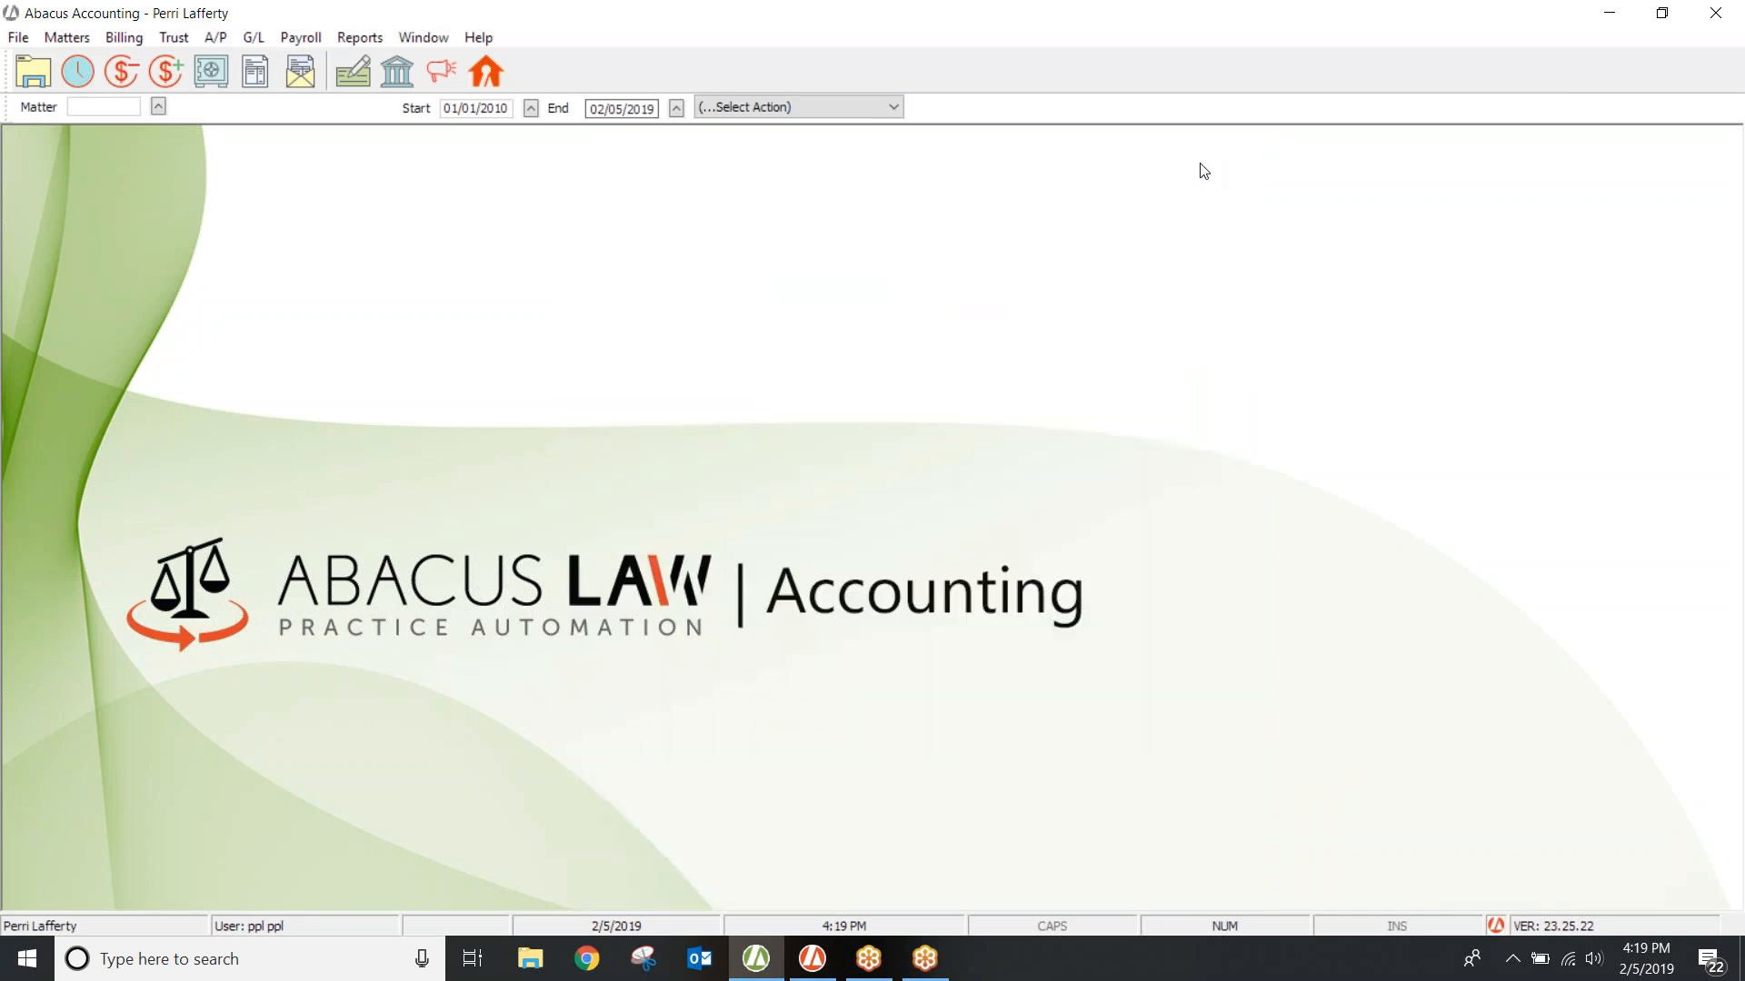
left_click(22, 39)
mouse_move(45, 60)
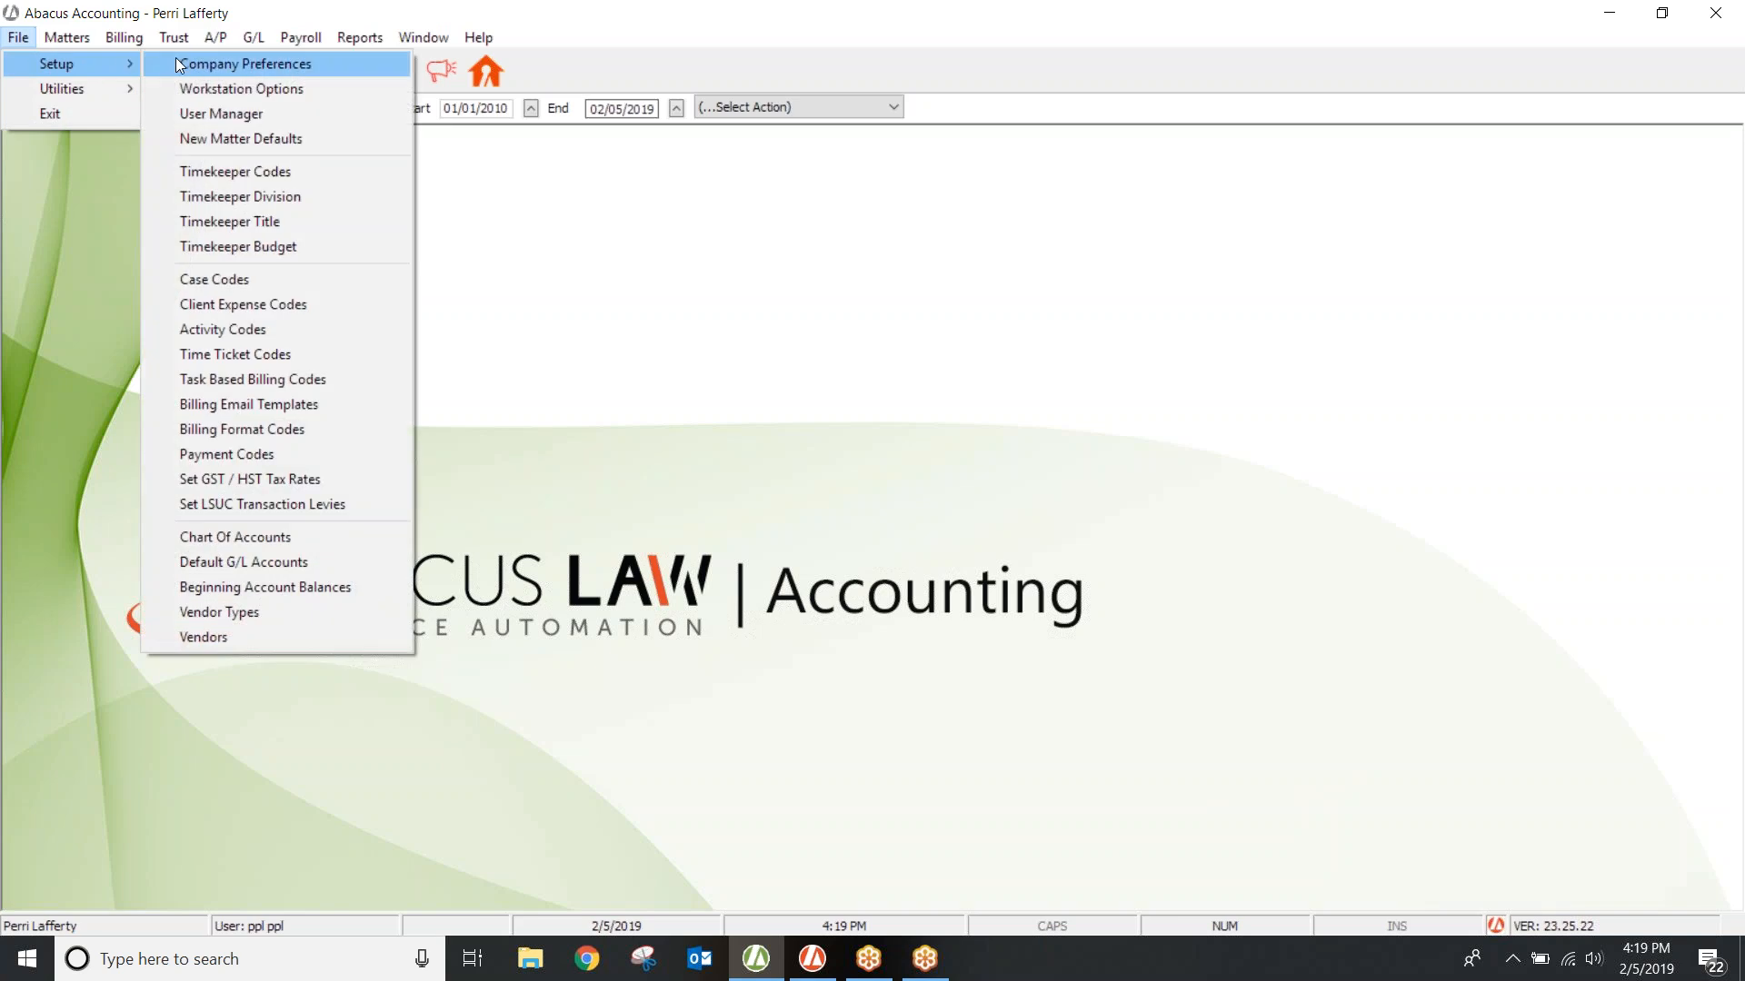
Step: Create a new billing email template, preview it and save it
left_click(245, 409)
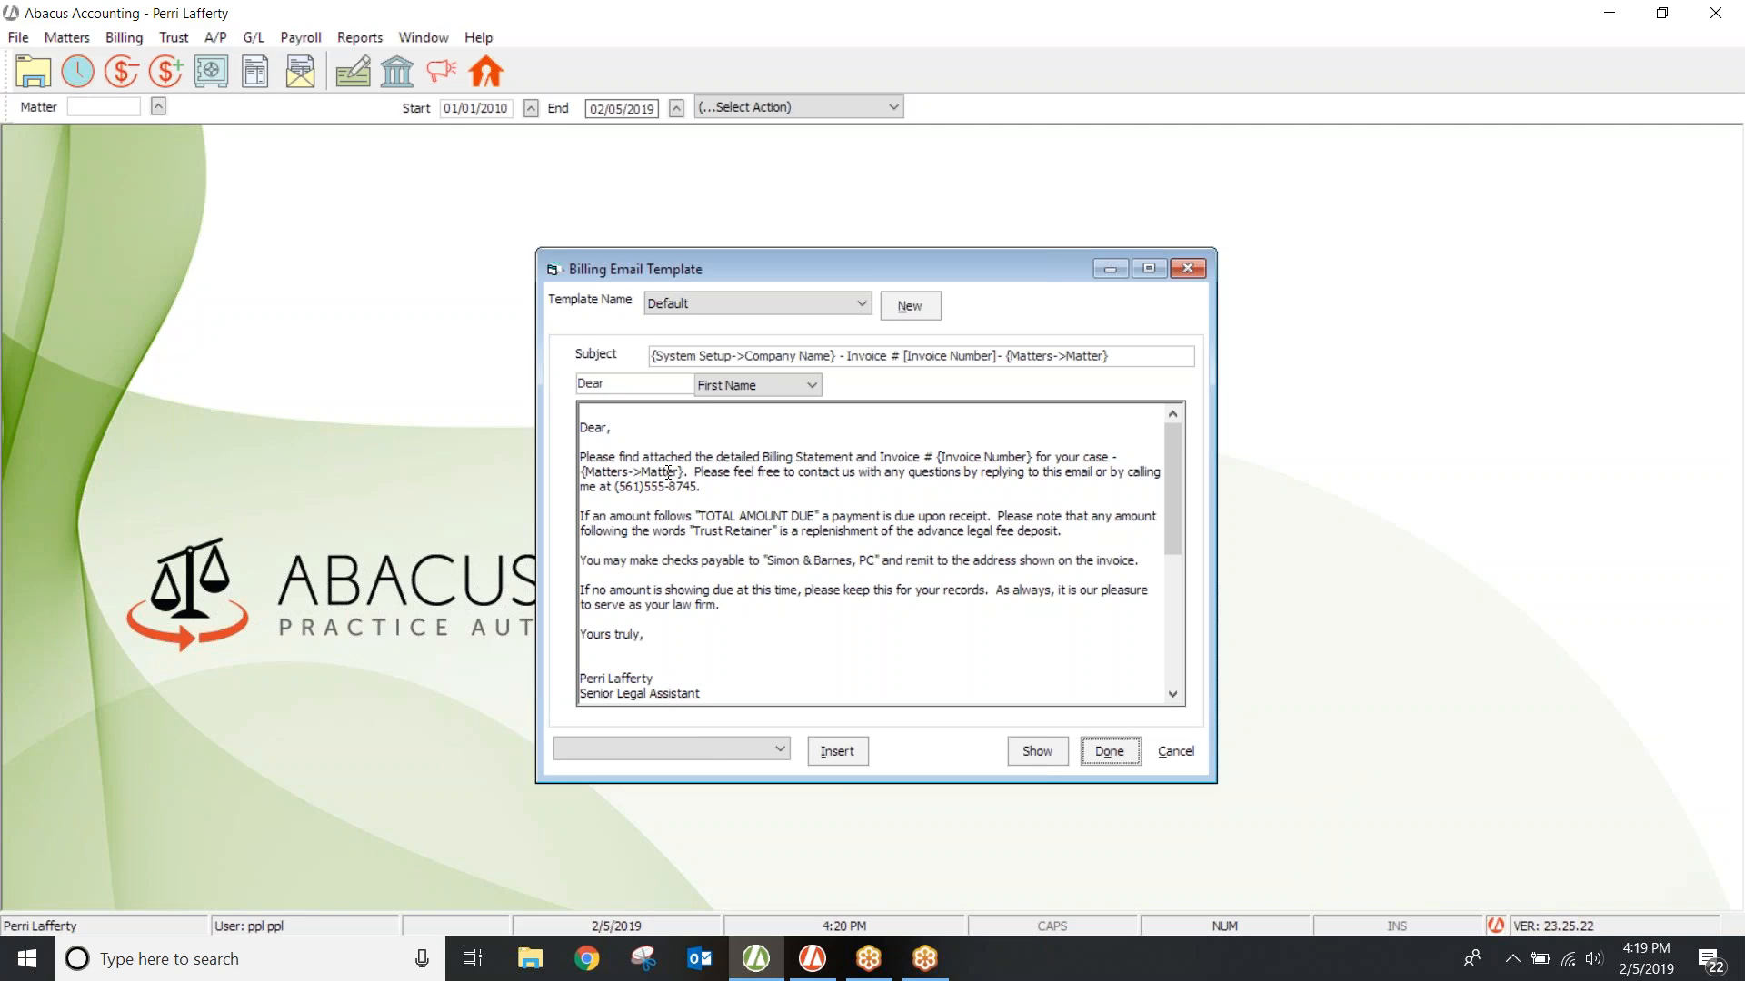
left_click(911, 309)
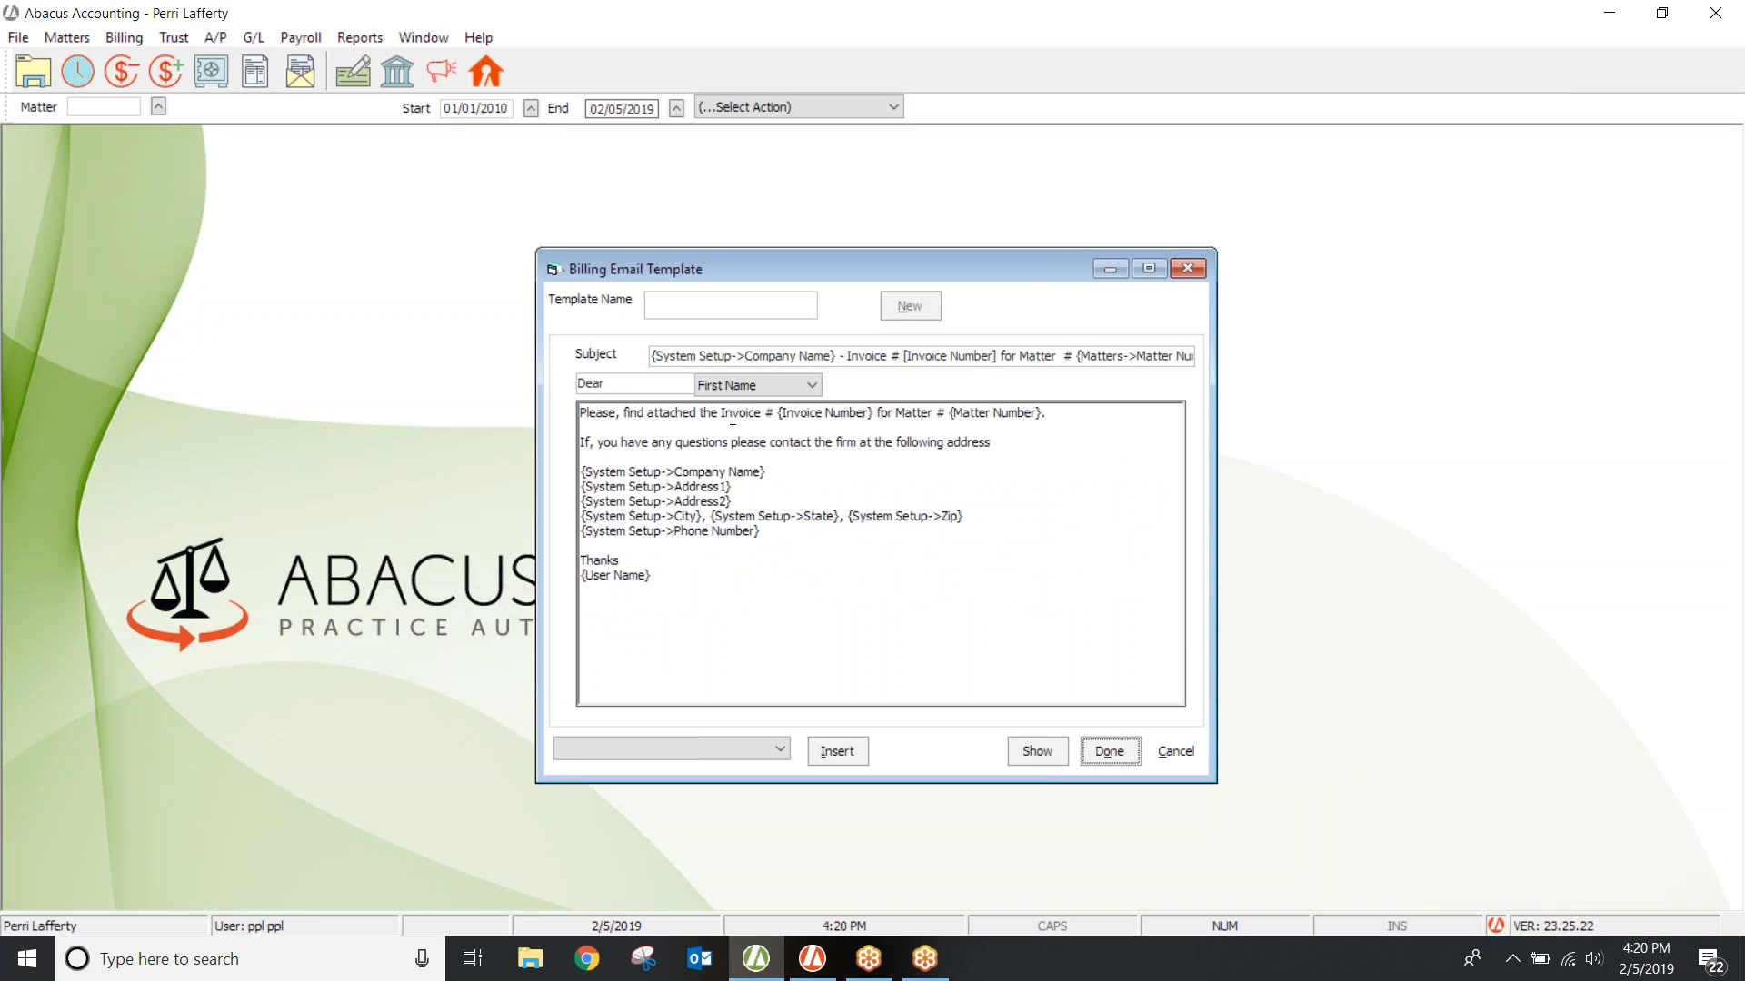
left_click(1038, 750)
left_click(1102, 751)
left_click(1027, 481)
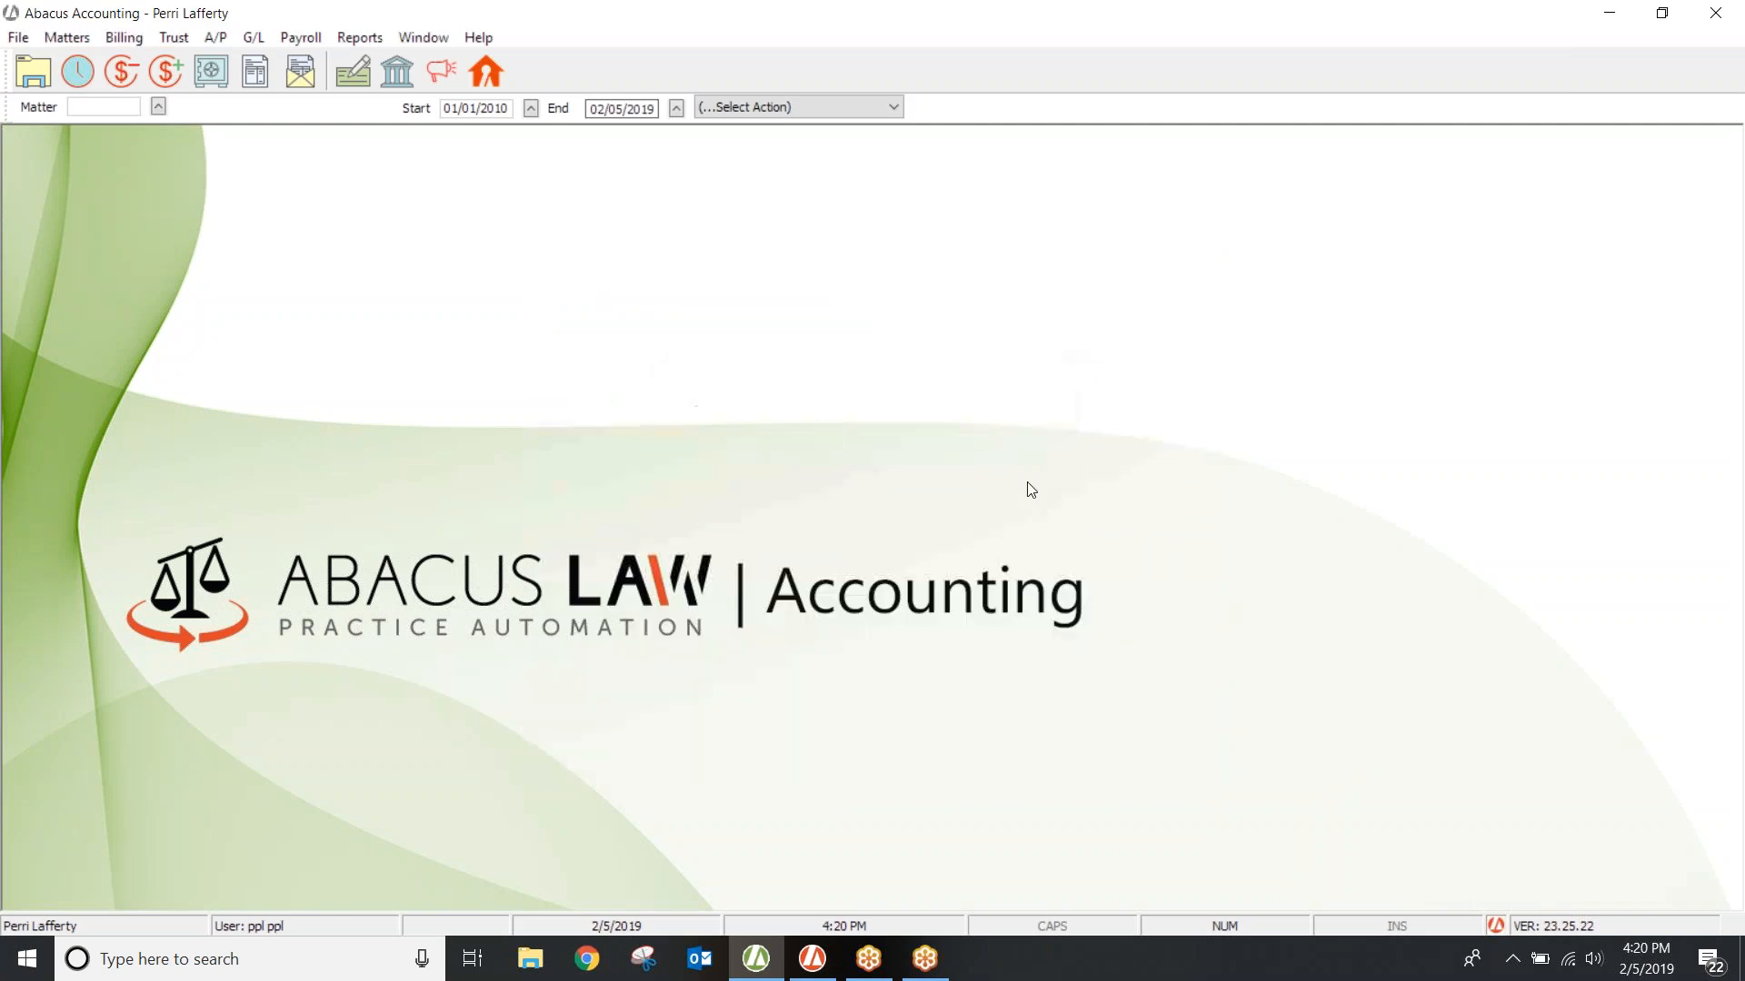
Step: Reopen Billing Email Templates and load the Hourly Email Template for review
left_click(18, 39)
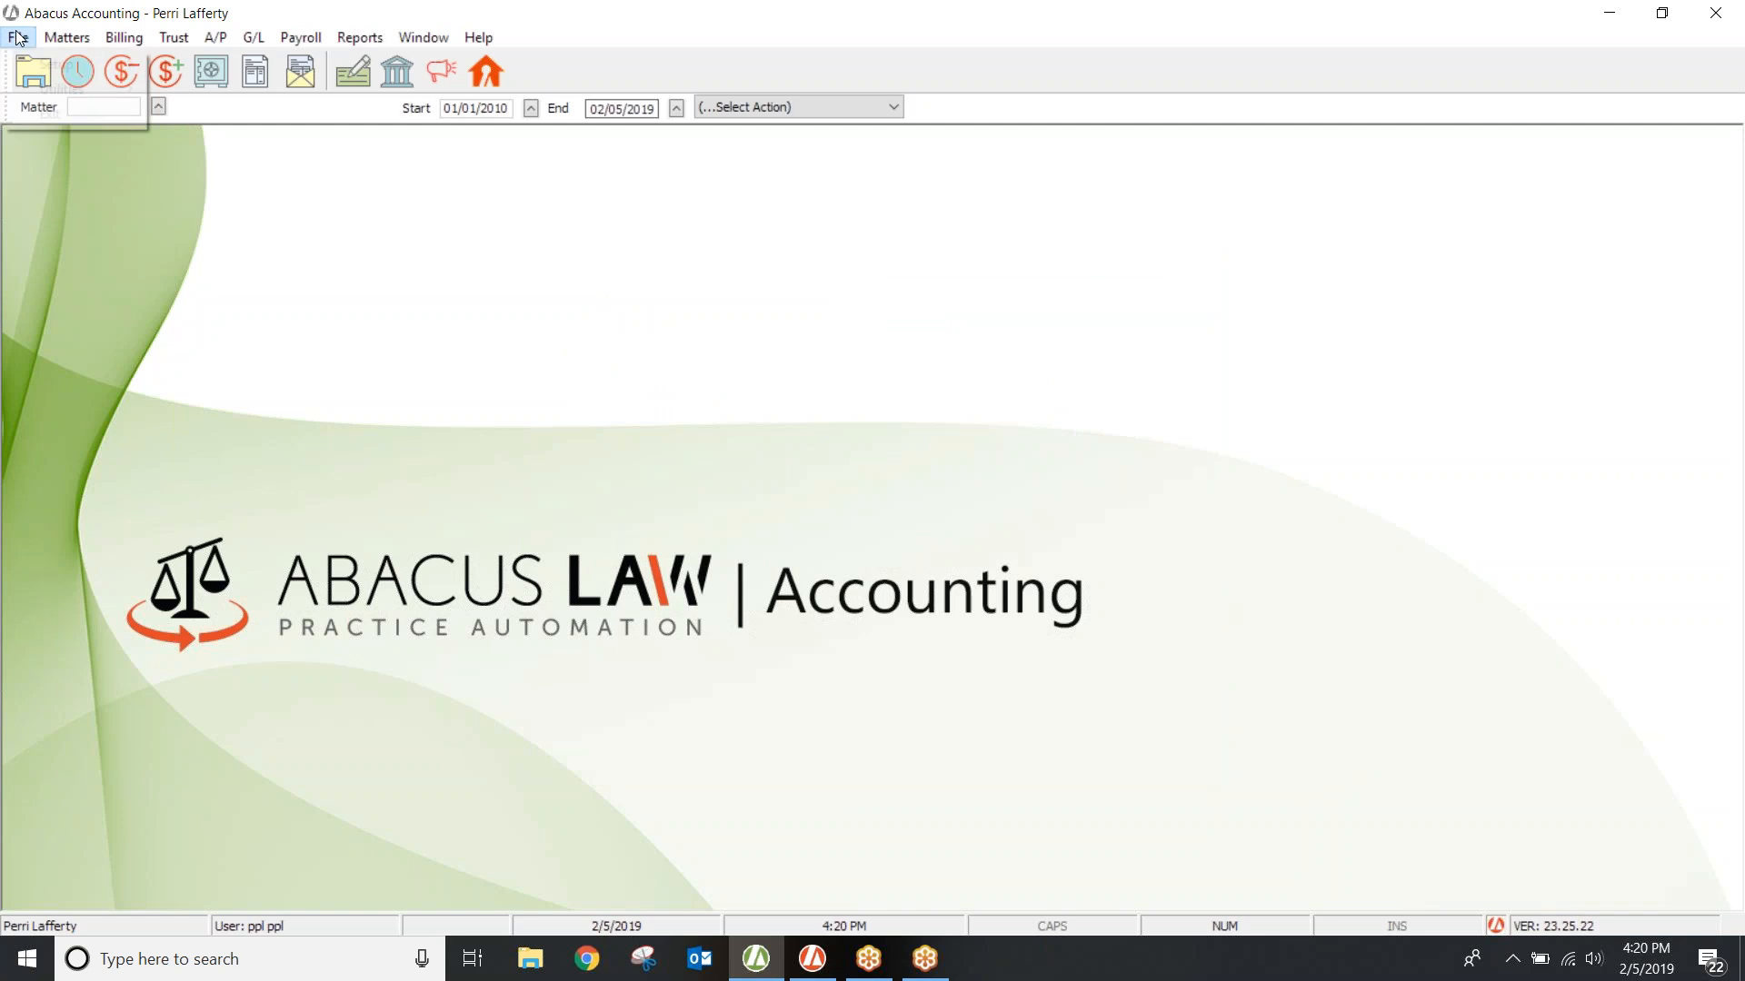
mouse_move(109, 65)
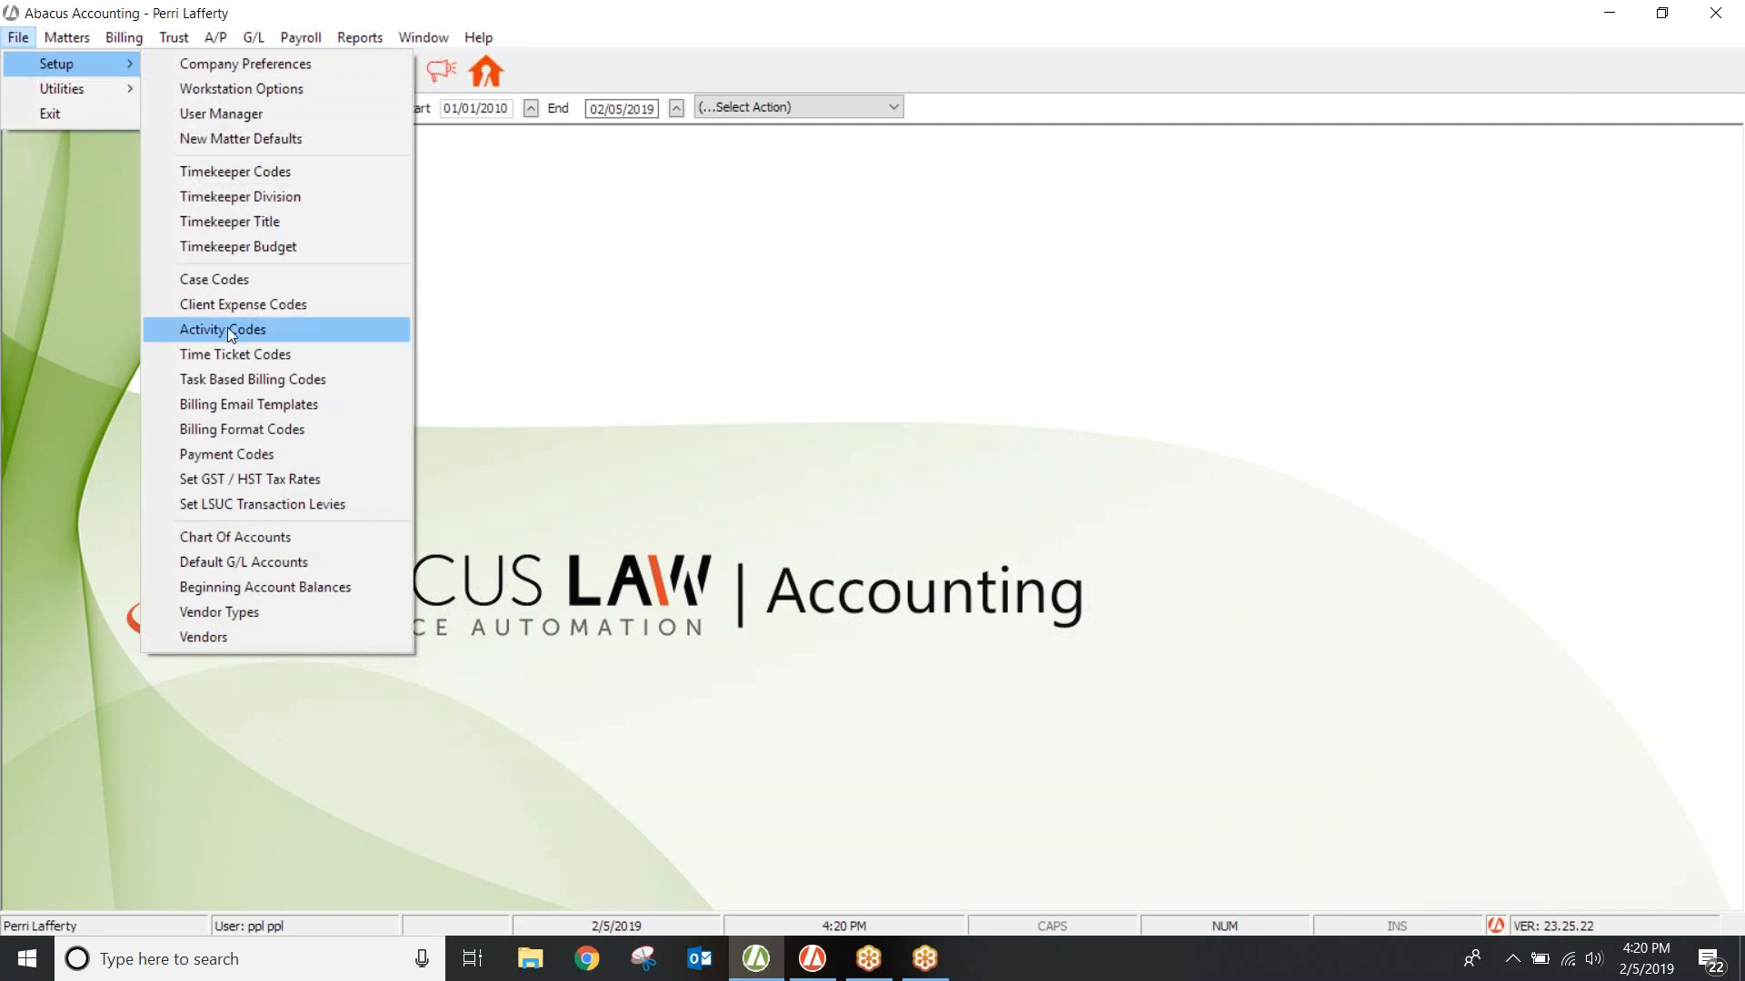
left_click(232, 404)
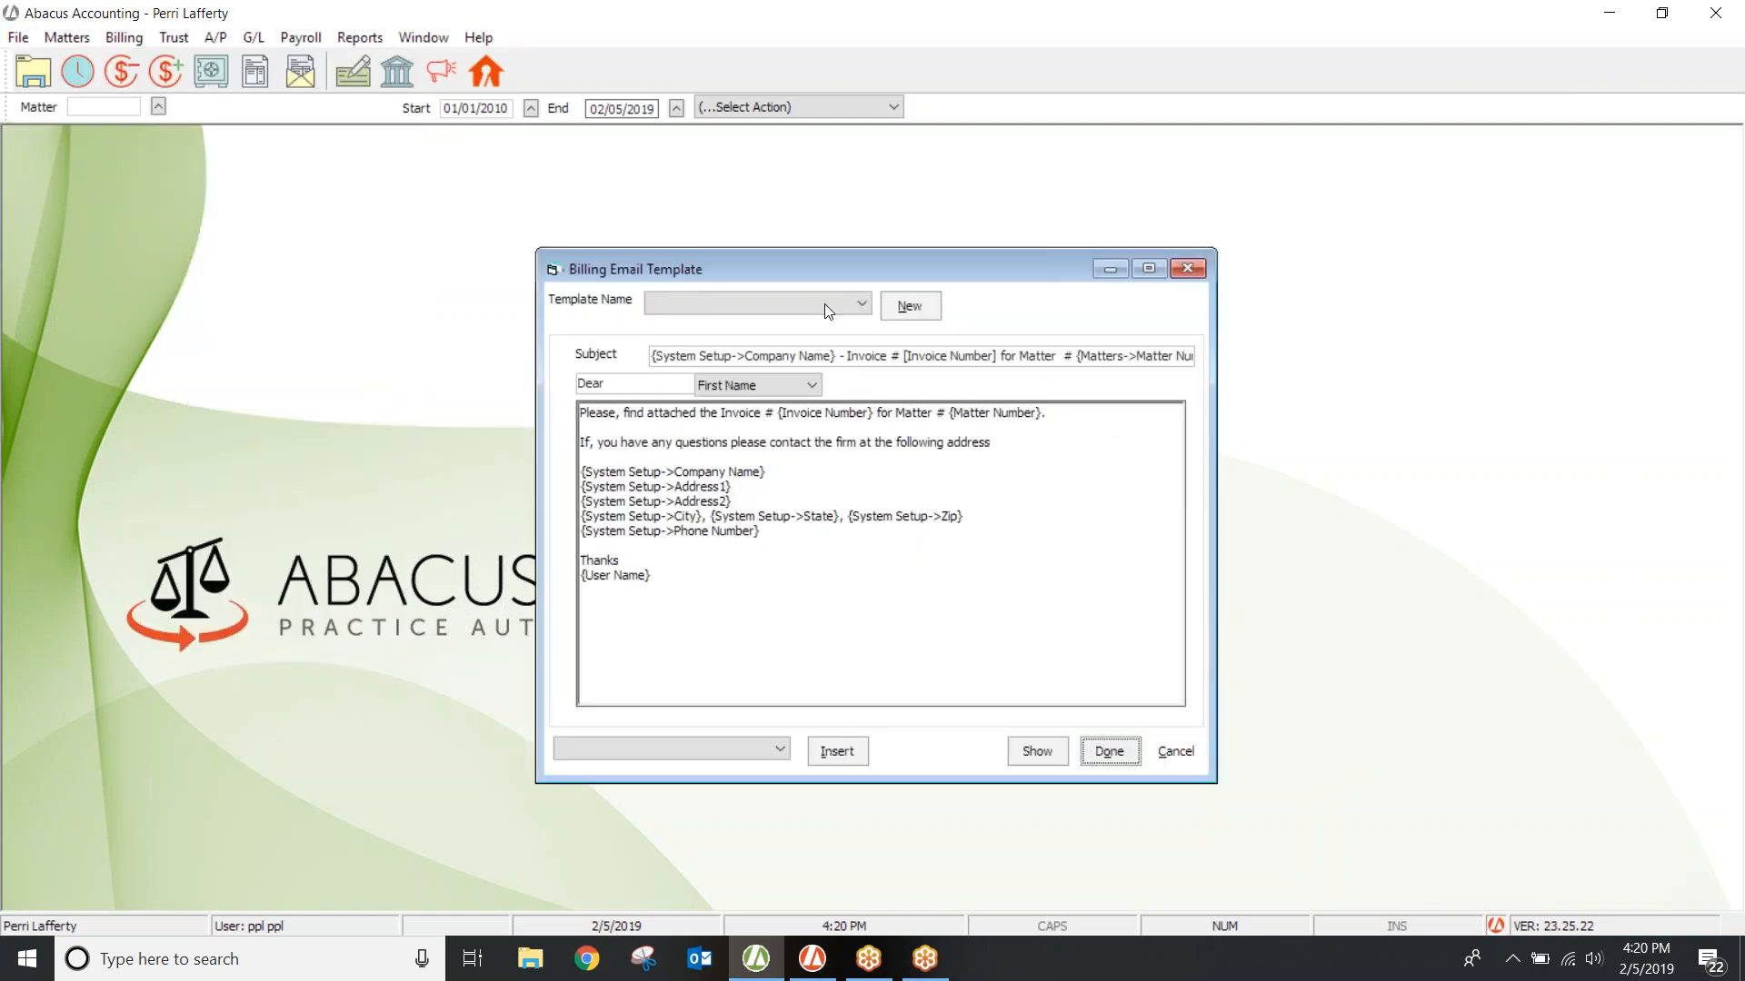
left_click(856, 303)
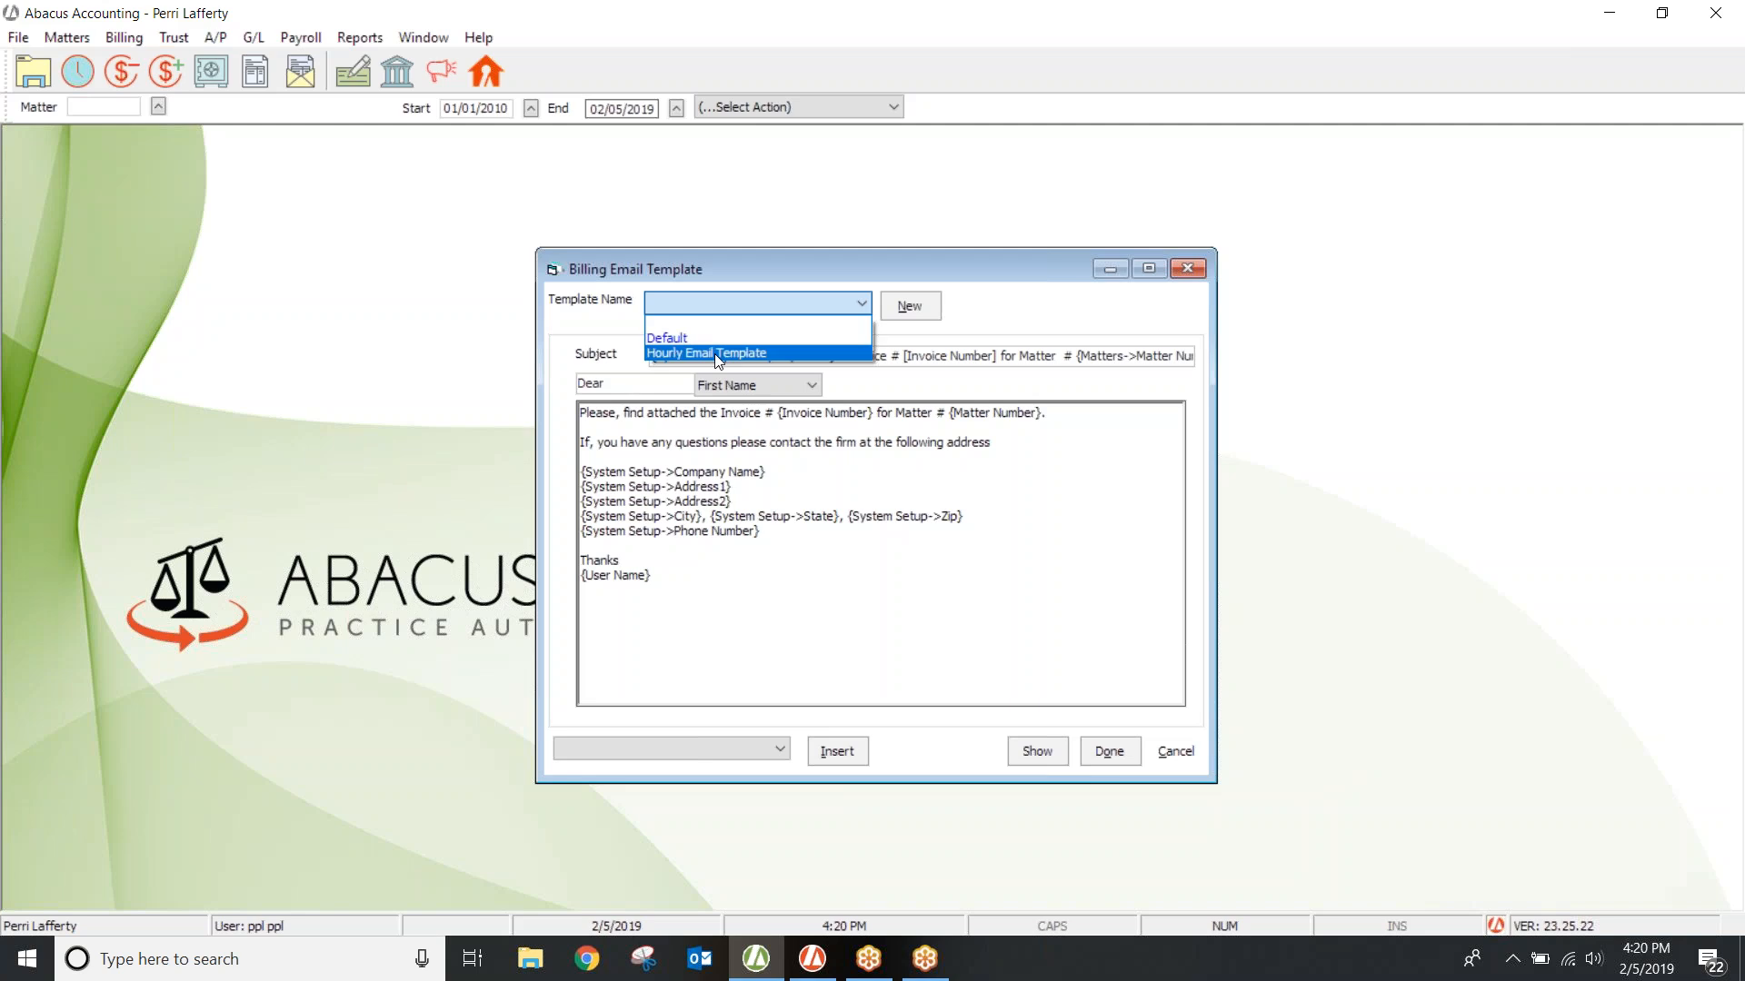
left_click(710, 351)
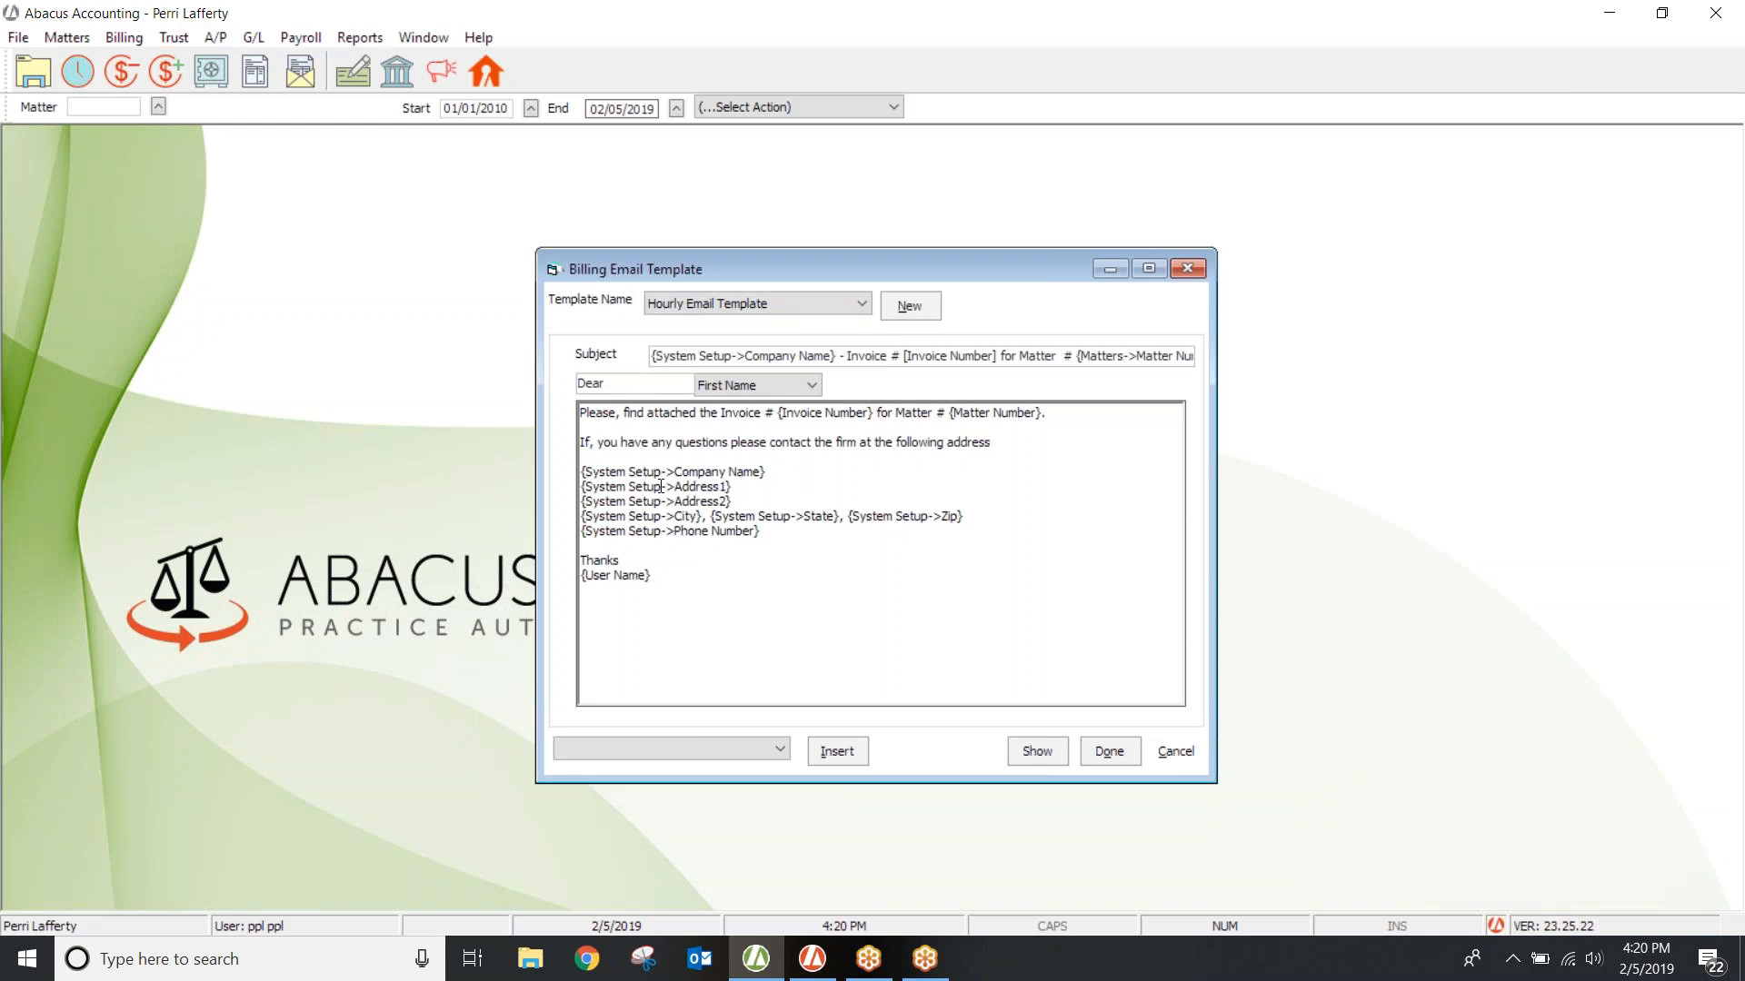
left_click_drag(899, 266, 1033, 165)
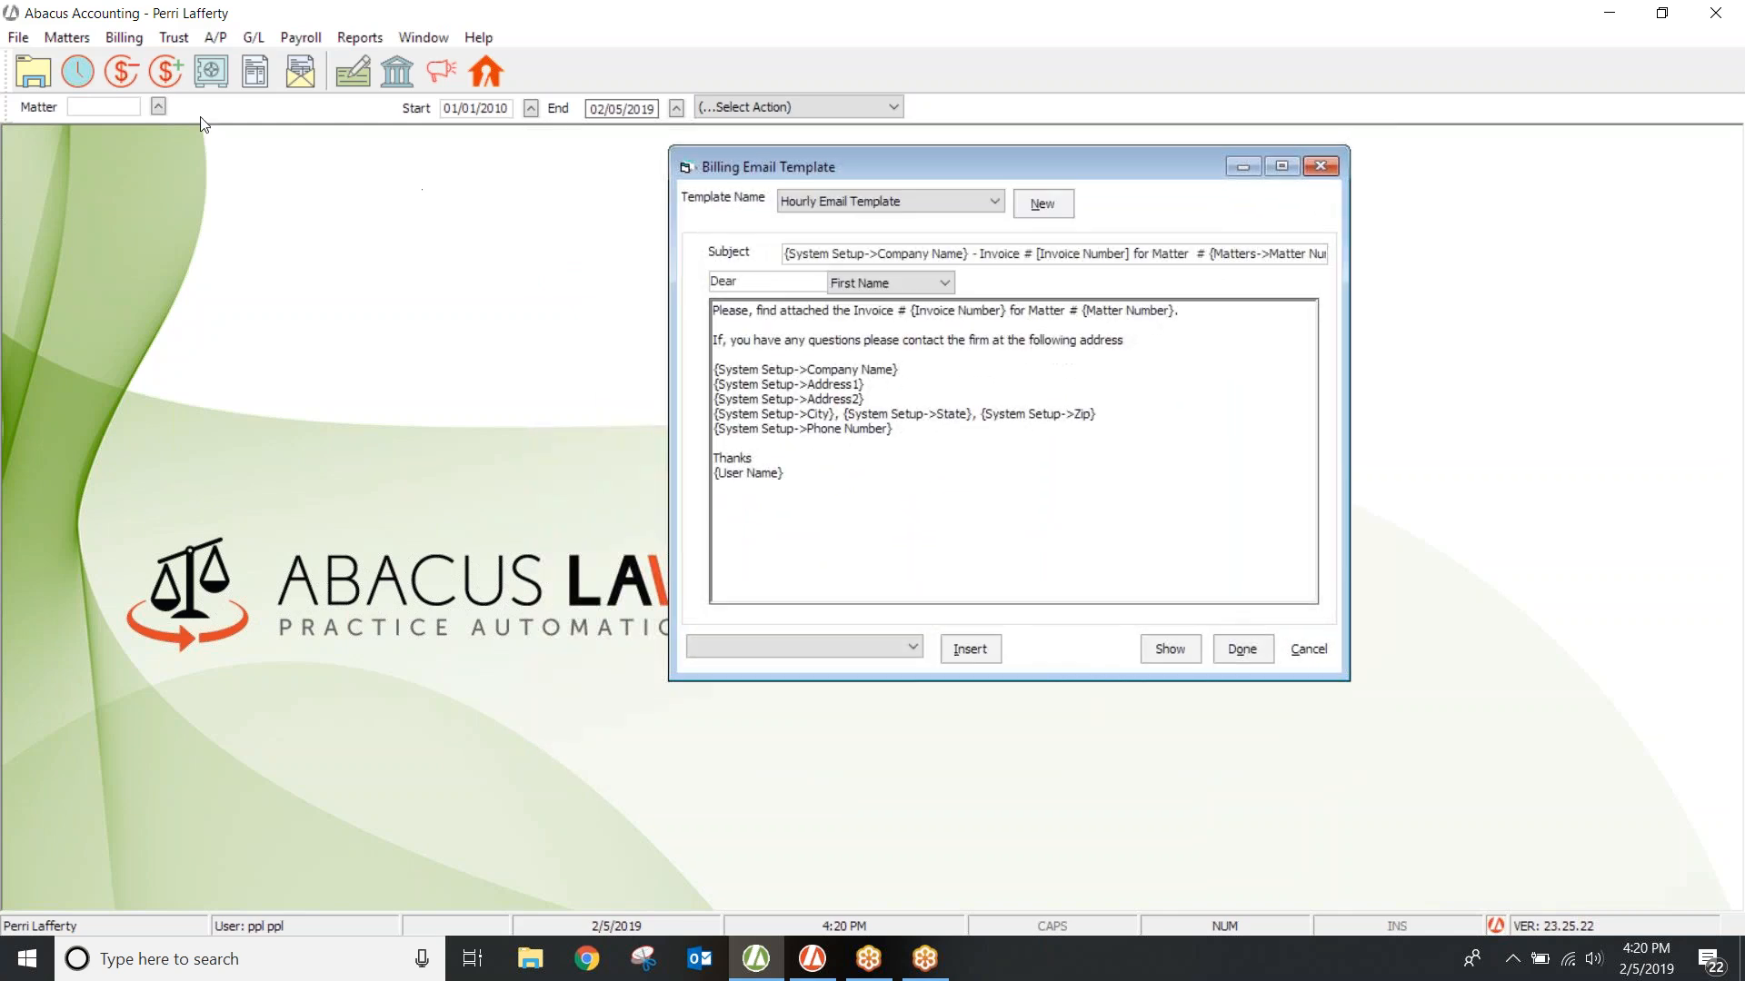
Step: Set the truancy matter's Billing Email Template to Hourly Email Template and save the matter
left_click(47, 41)
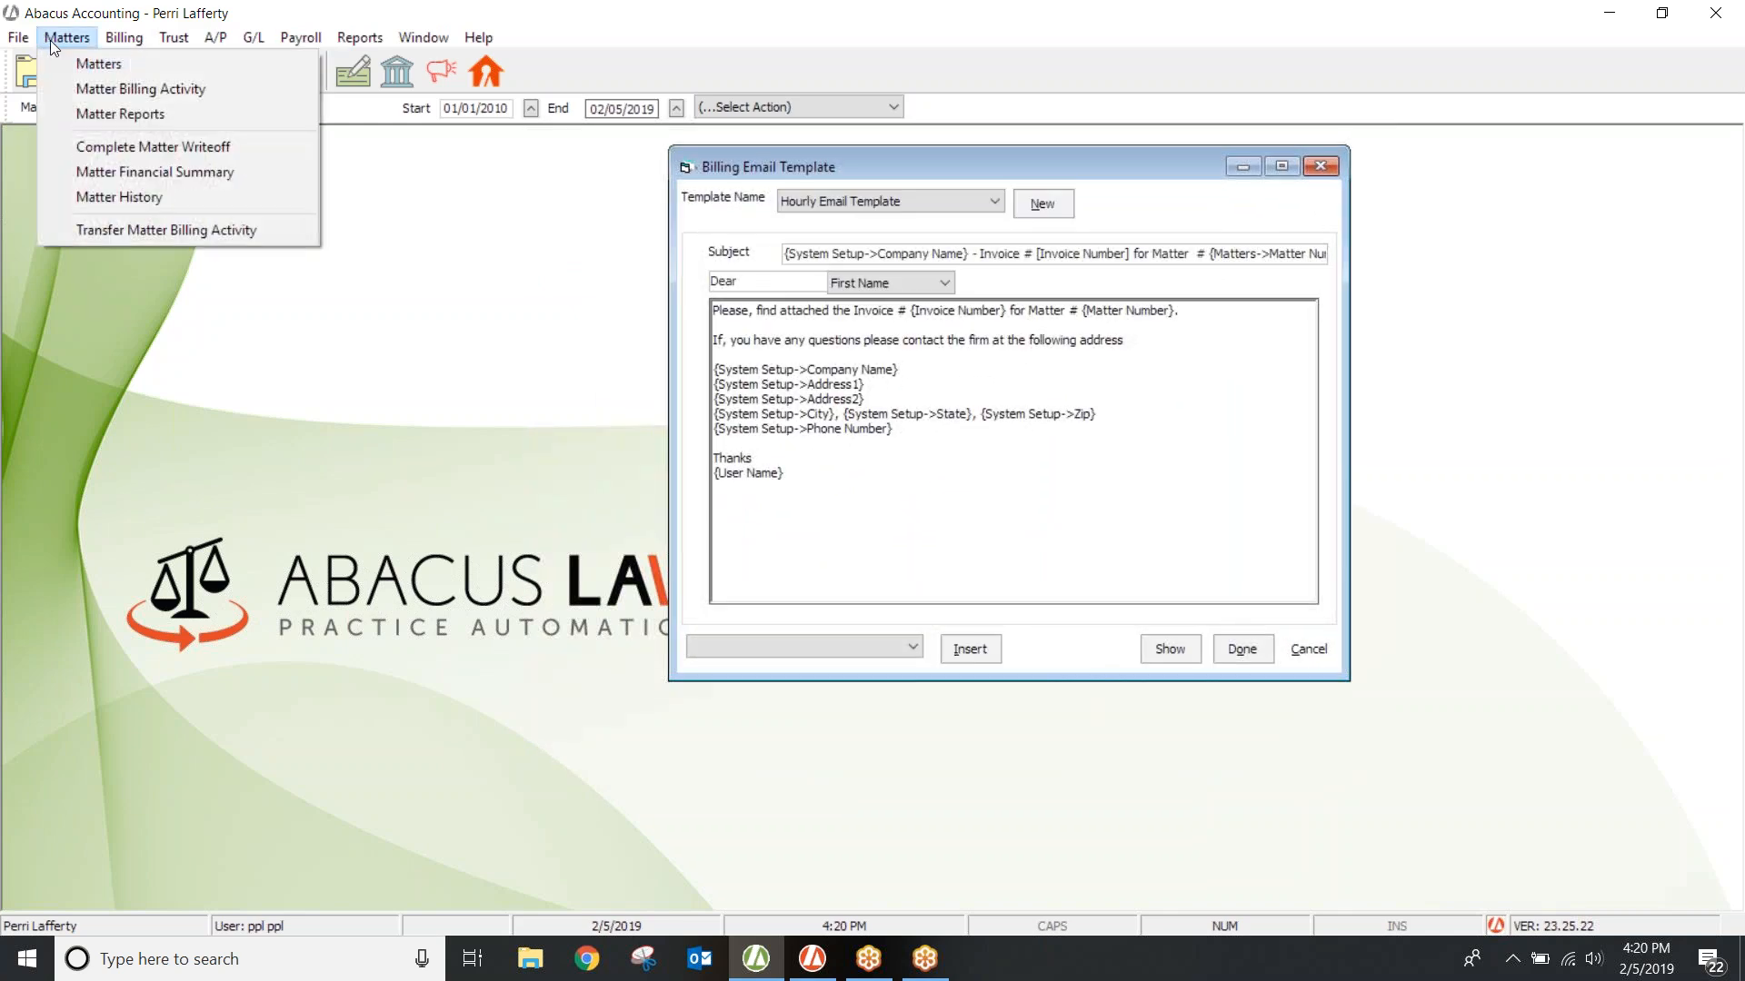
left_click(63, 64)
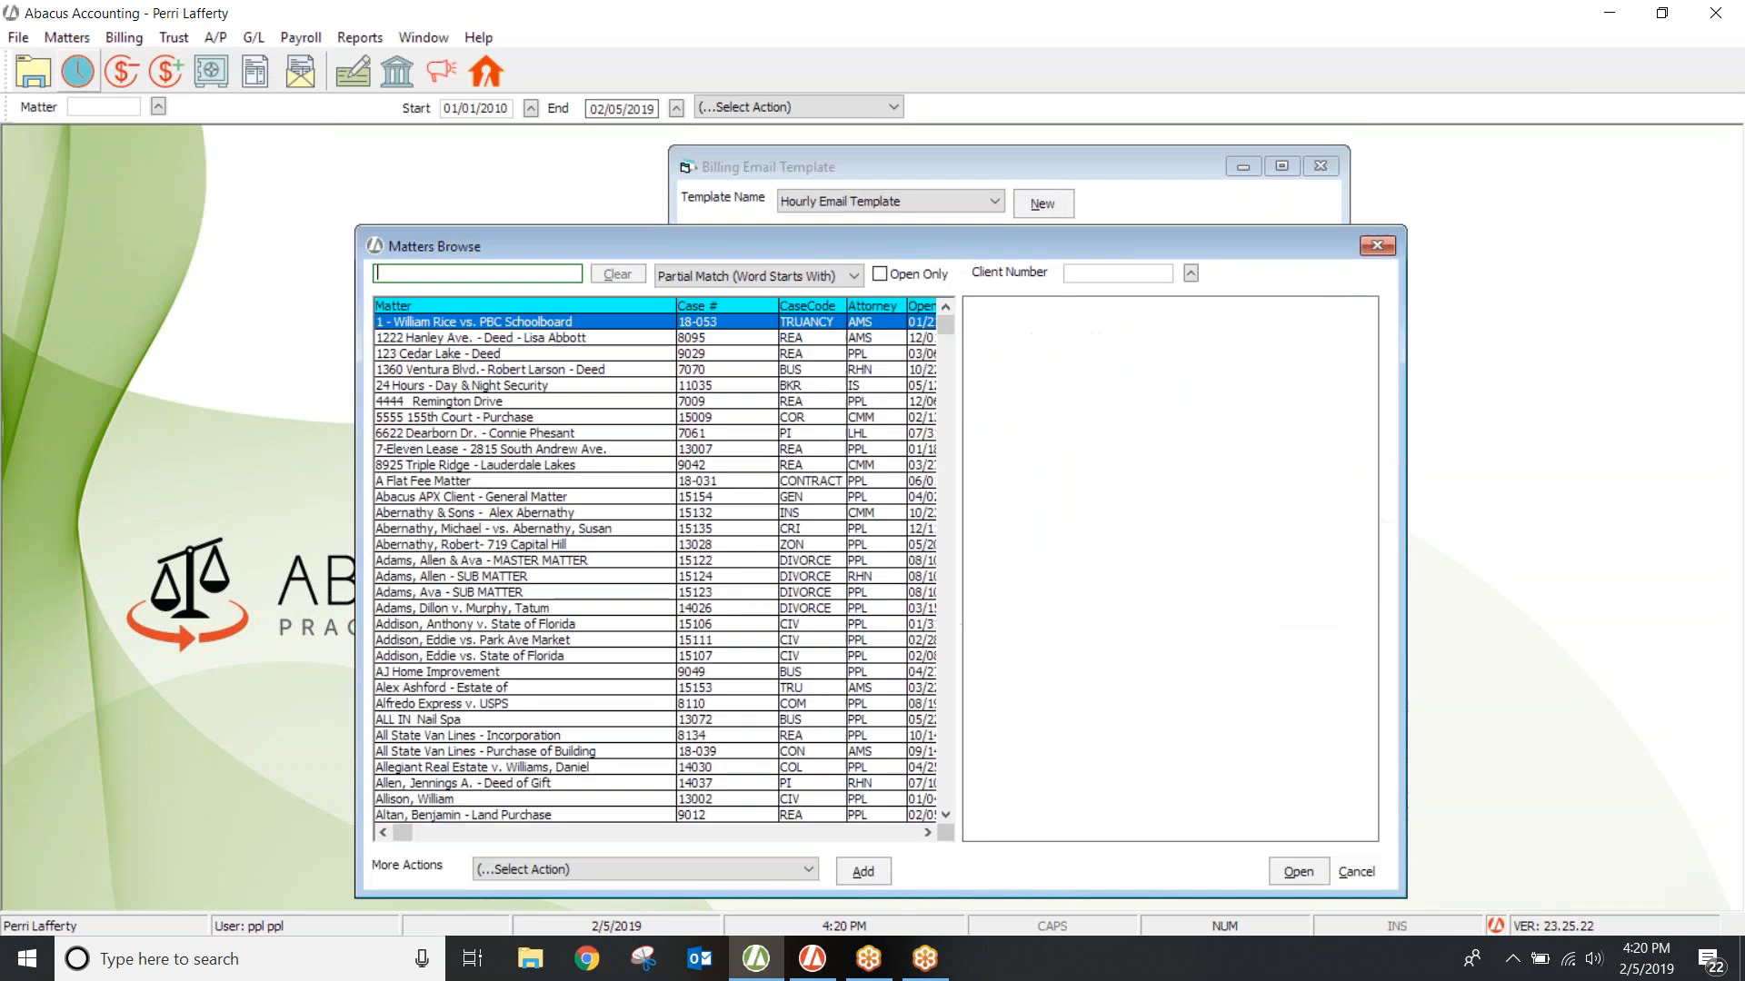
double_click(400, 322)
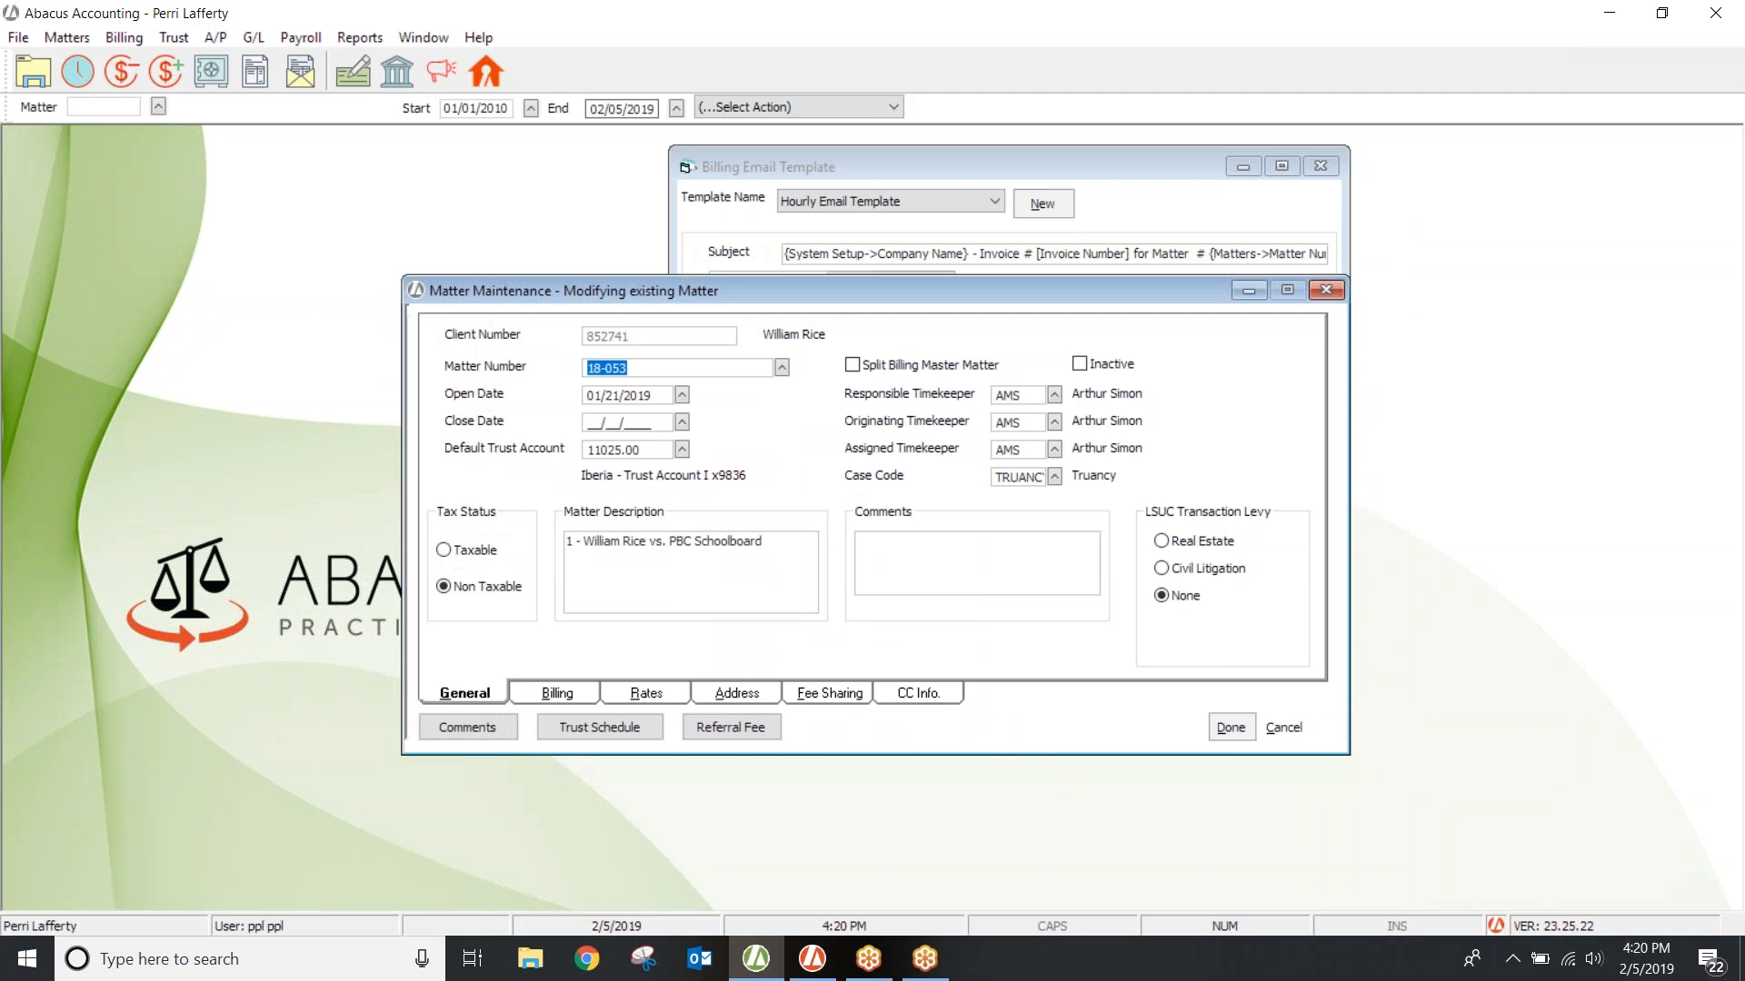
left_click(582, 695)
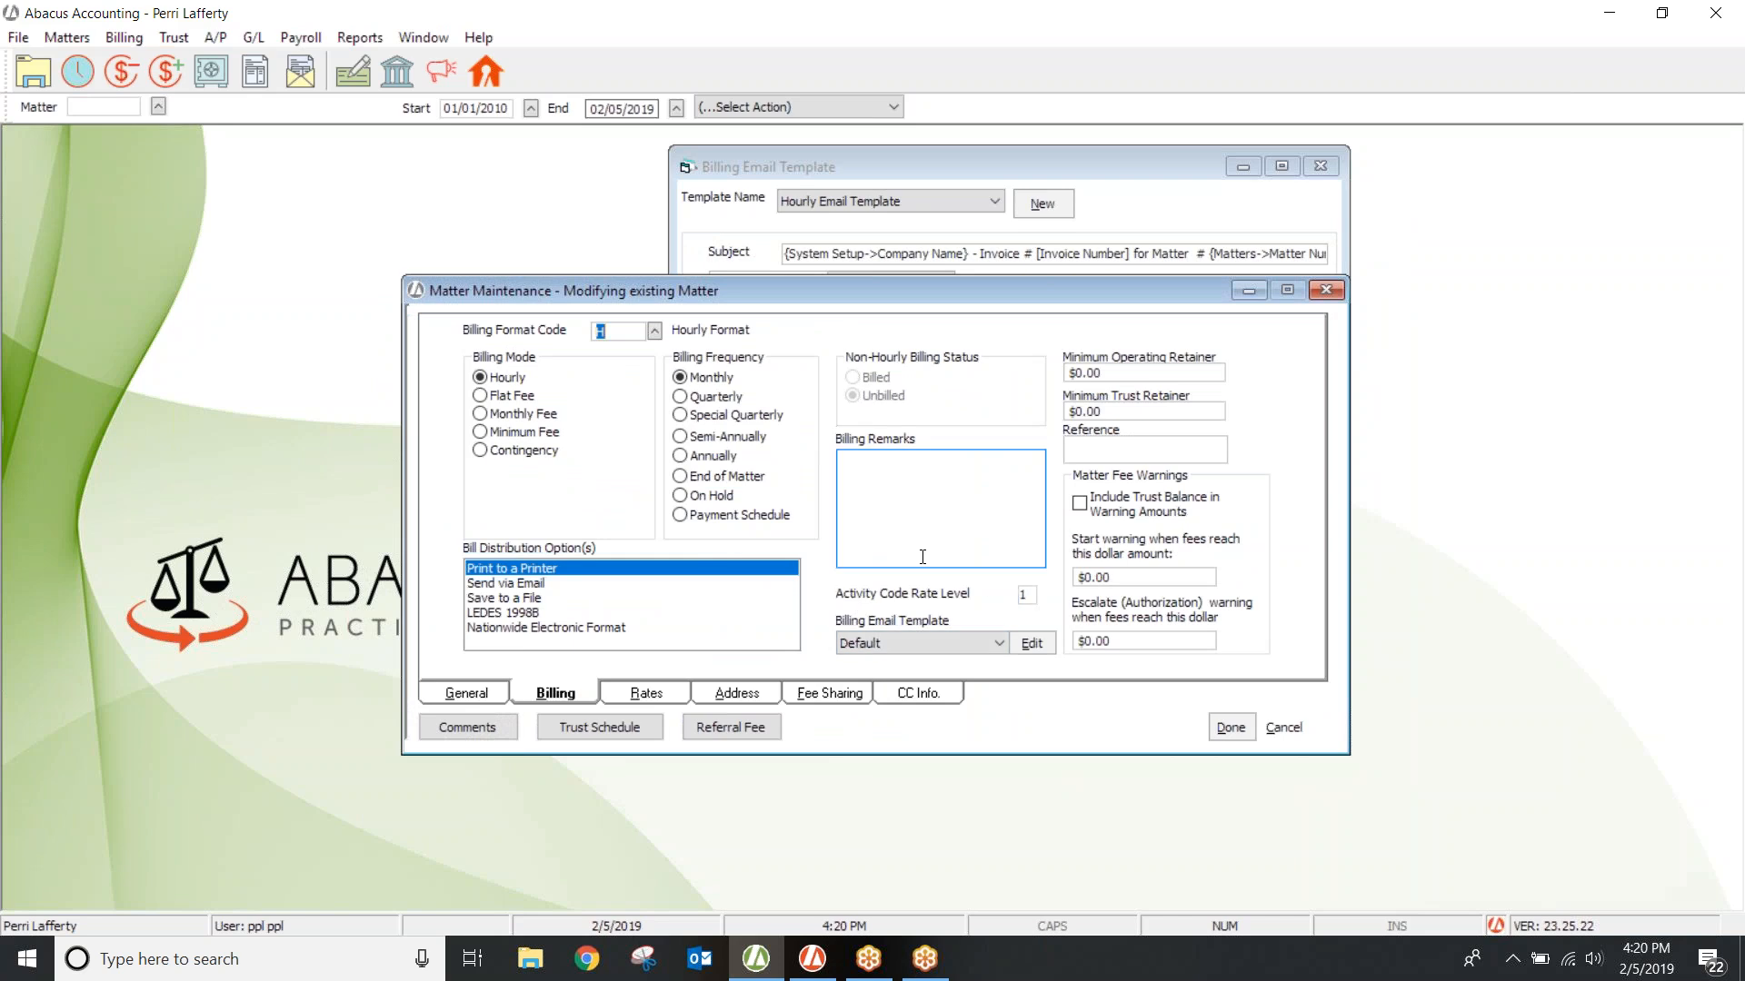
left_click(1003, 647)
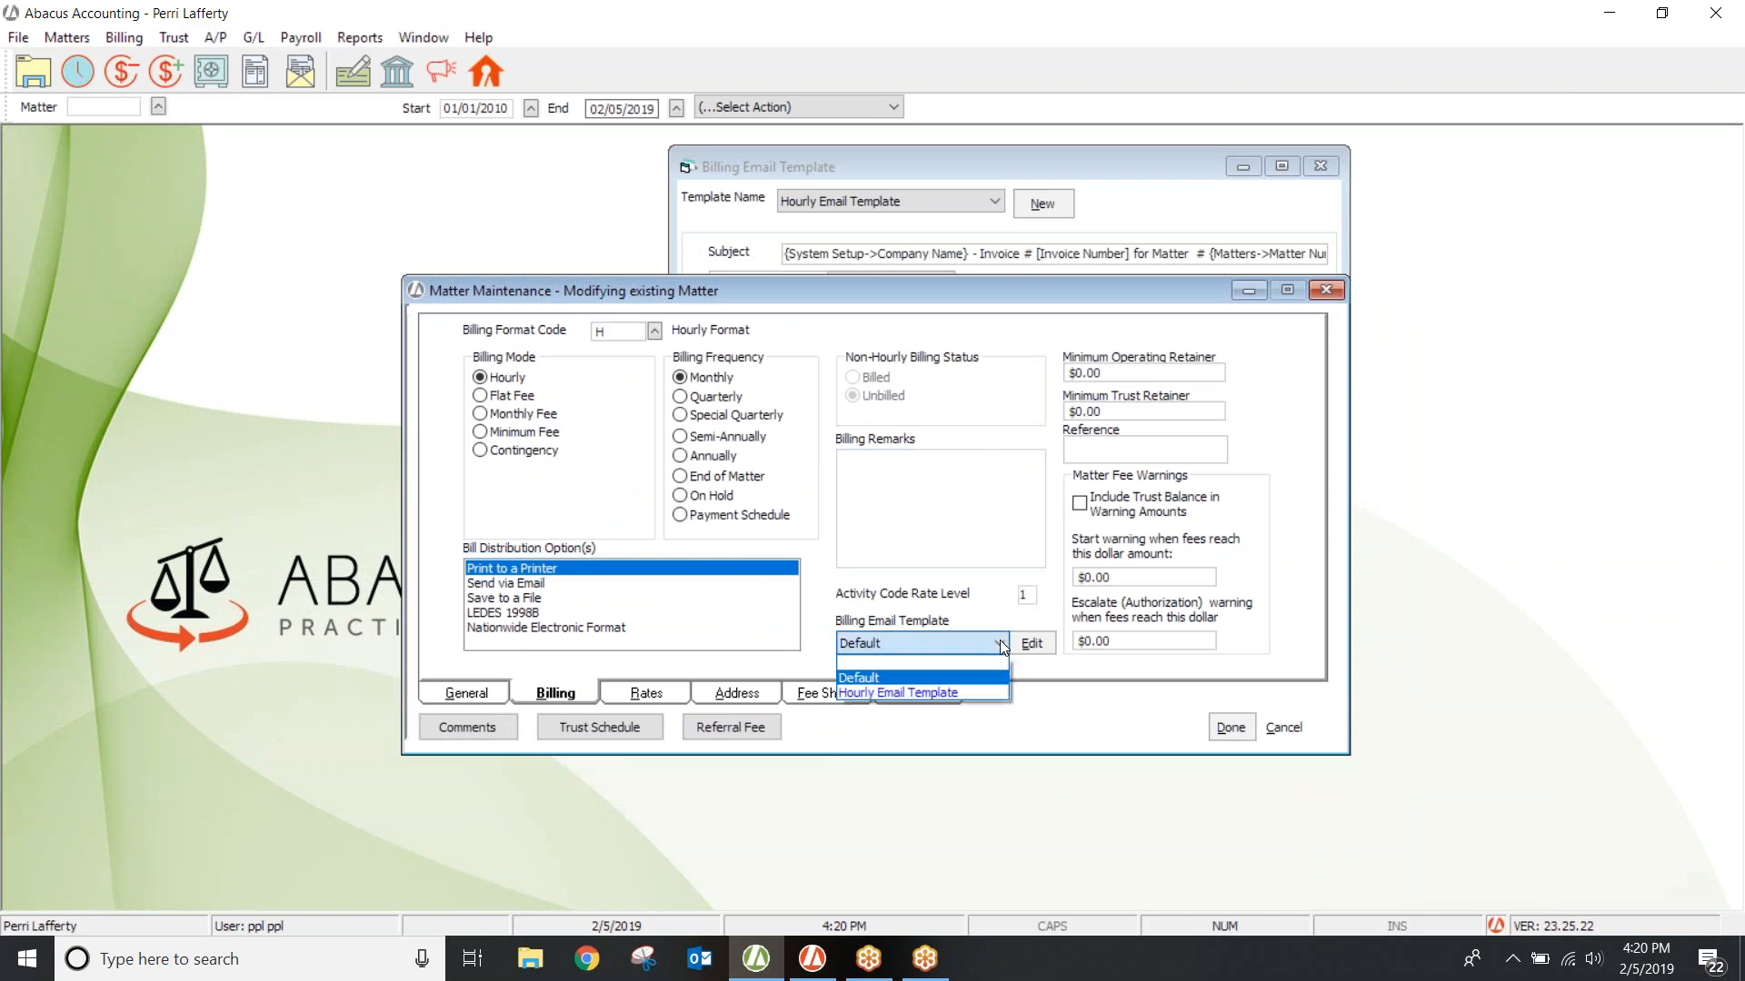
left_click(933, 692)
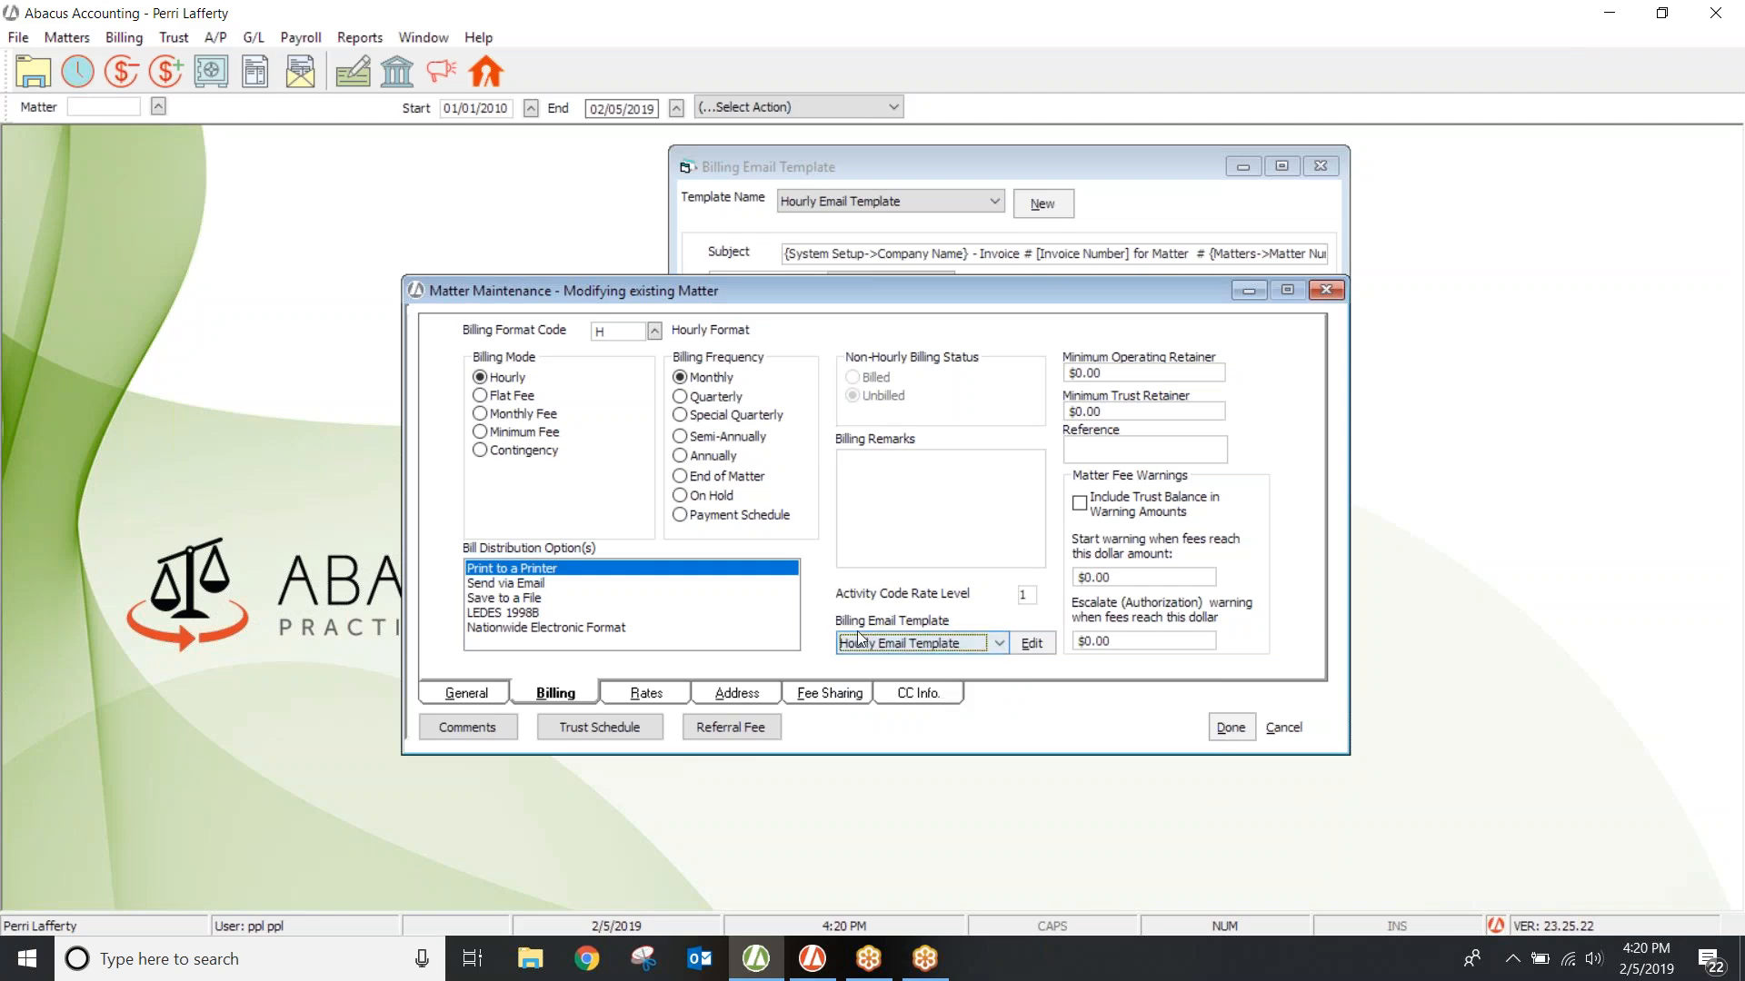
left_click(1218, 724)
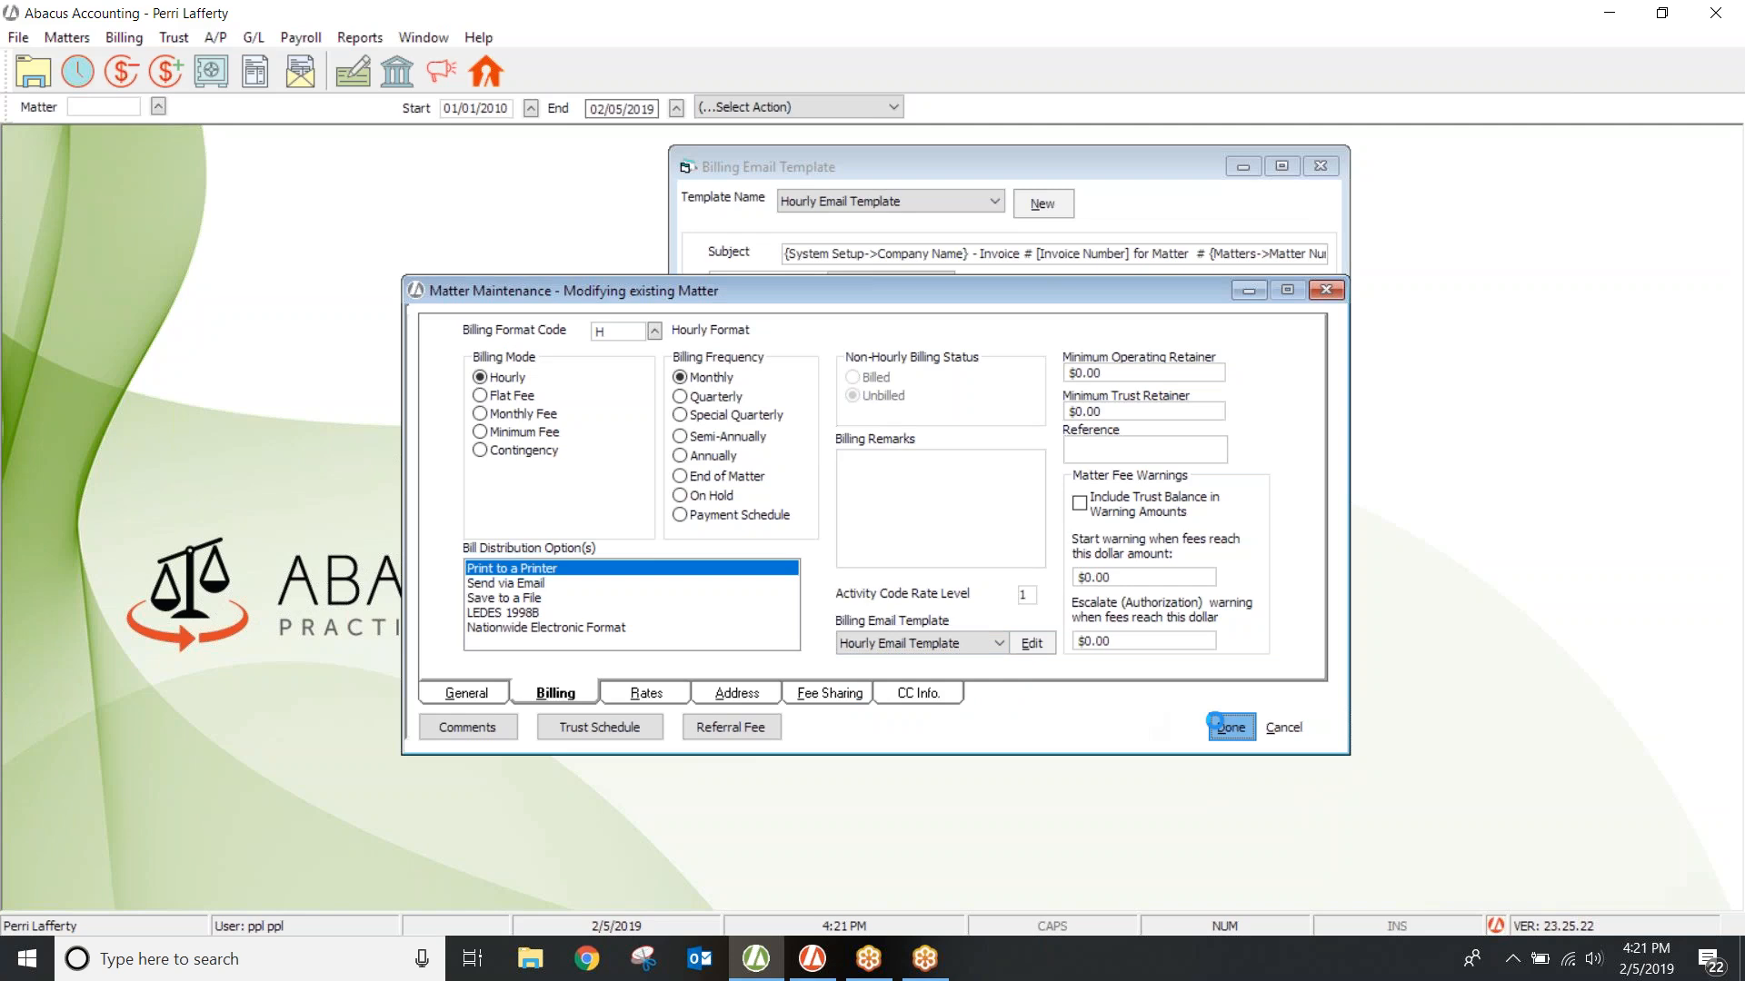
left_click(1024, 486)
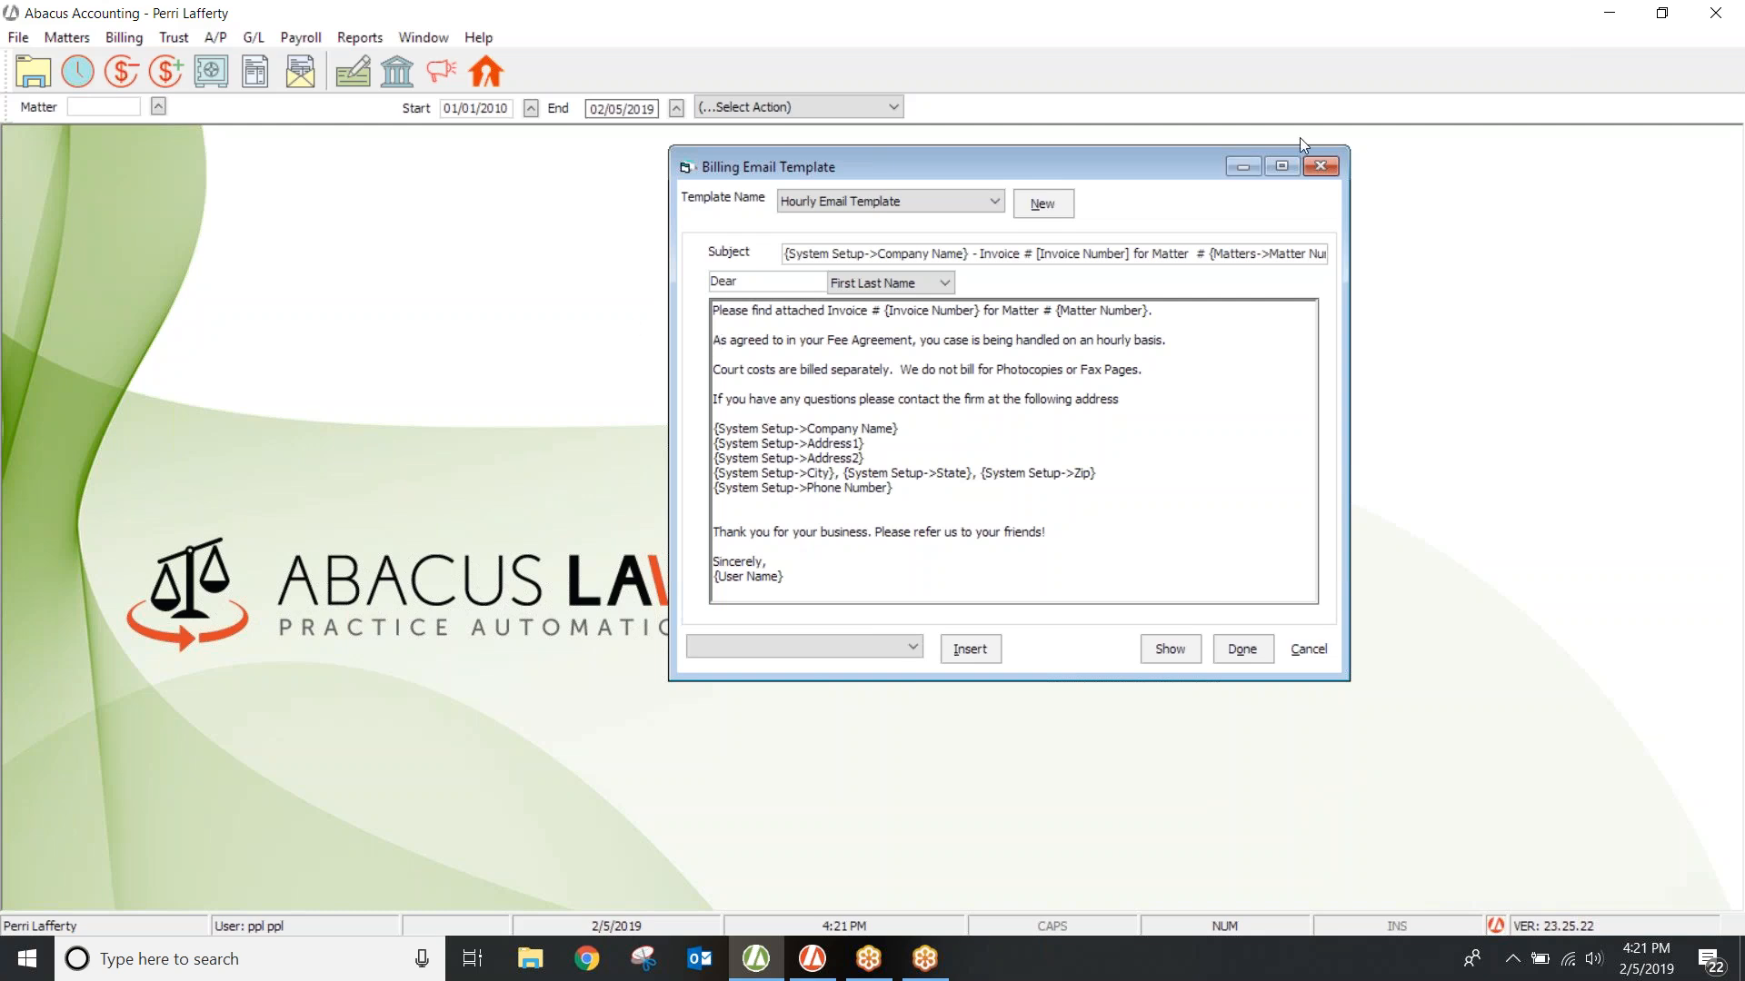
Step: Close the Billing Email Template window to return to the main accounting screen
left_click(1320, 167)
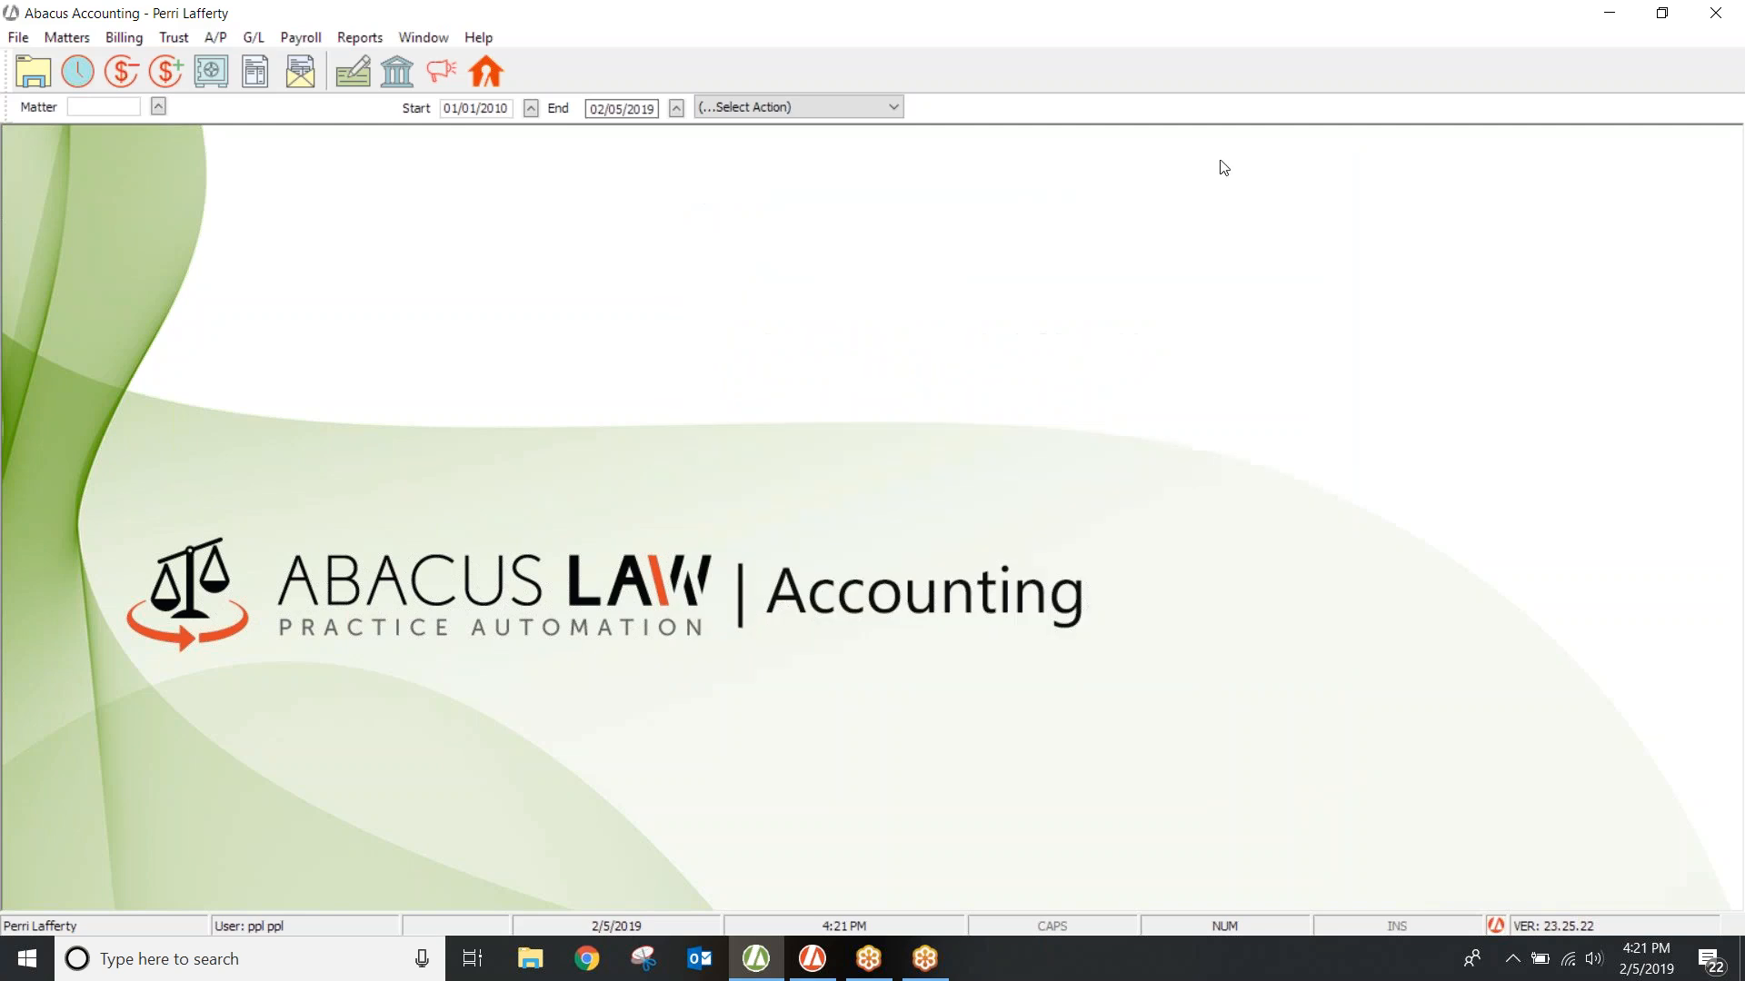
left_click(35, 42)
Step: Look through the billing format codes H, GEN, FFS, C and TBB in the Billing Format Codes list
mouse_move(45, 61)
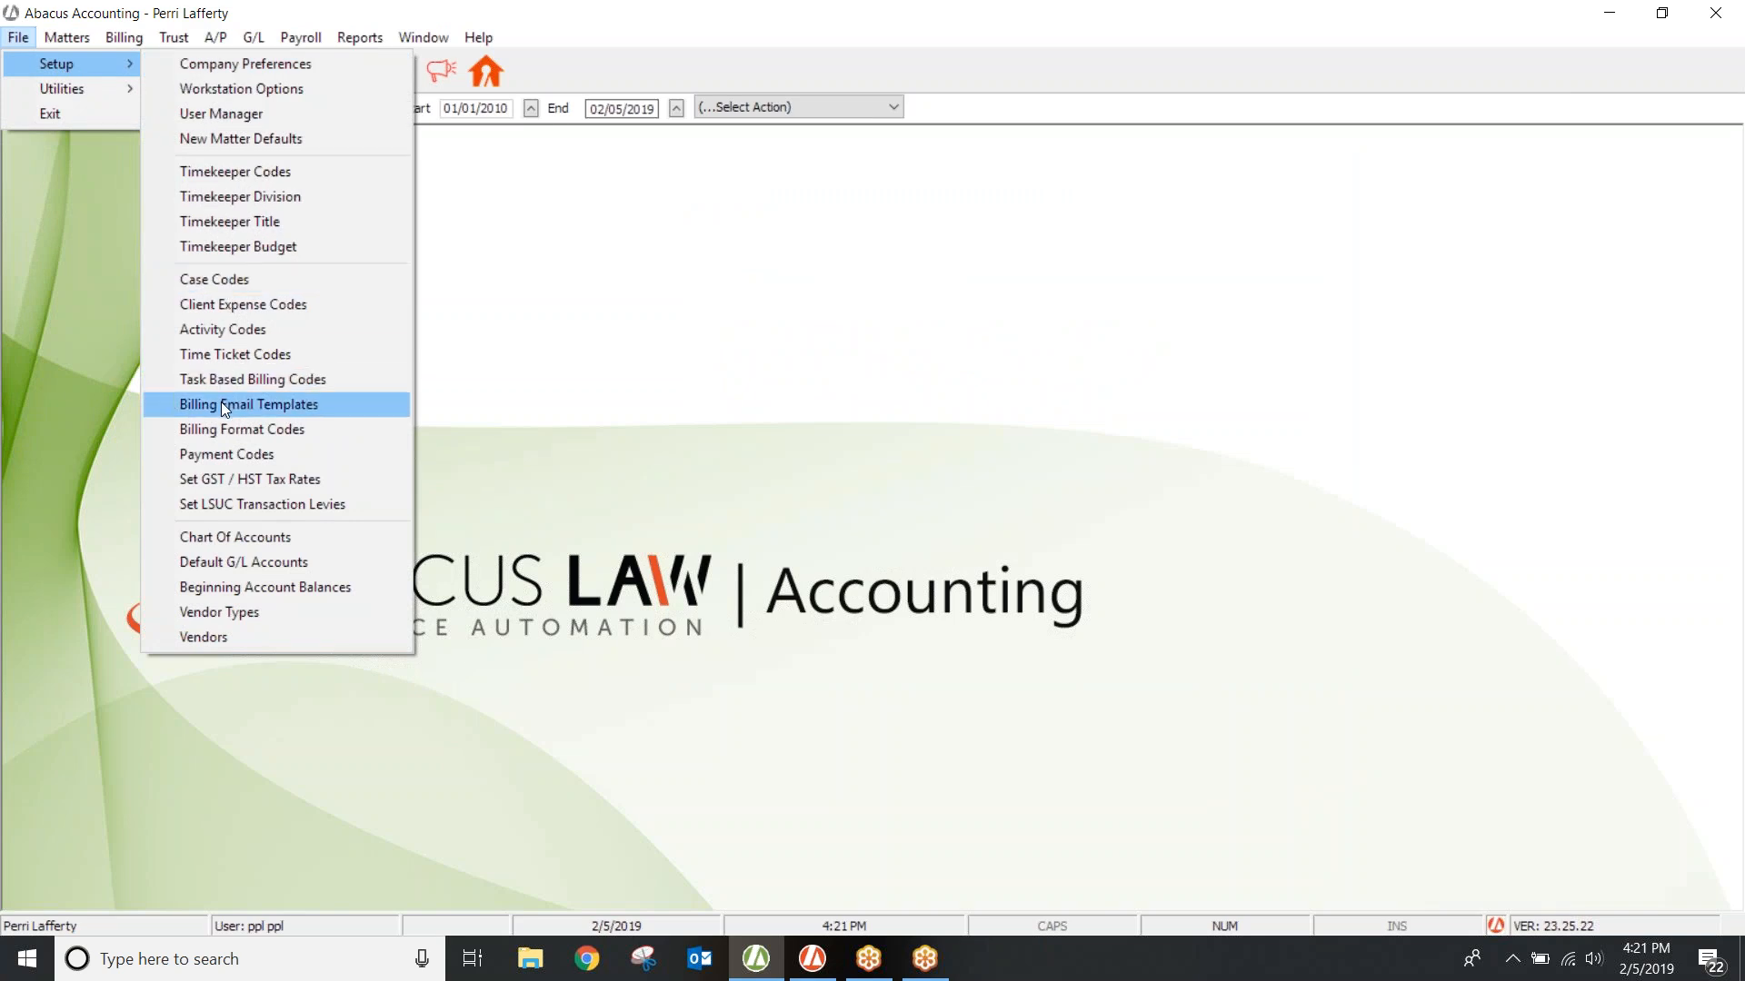
left_click(221, 429)
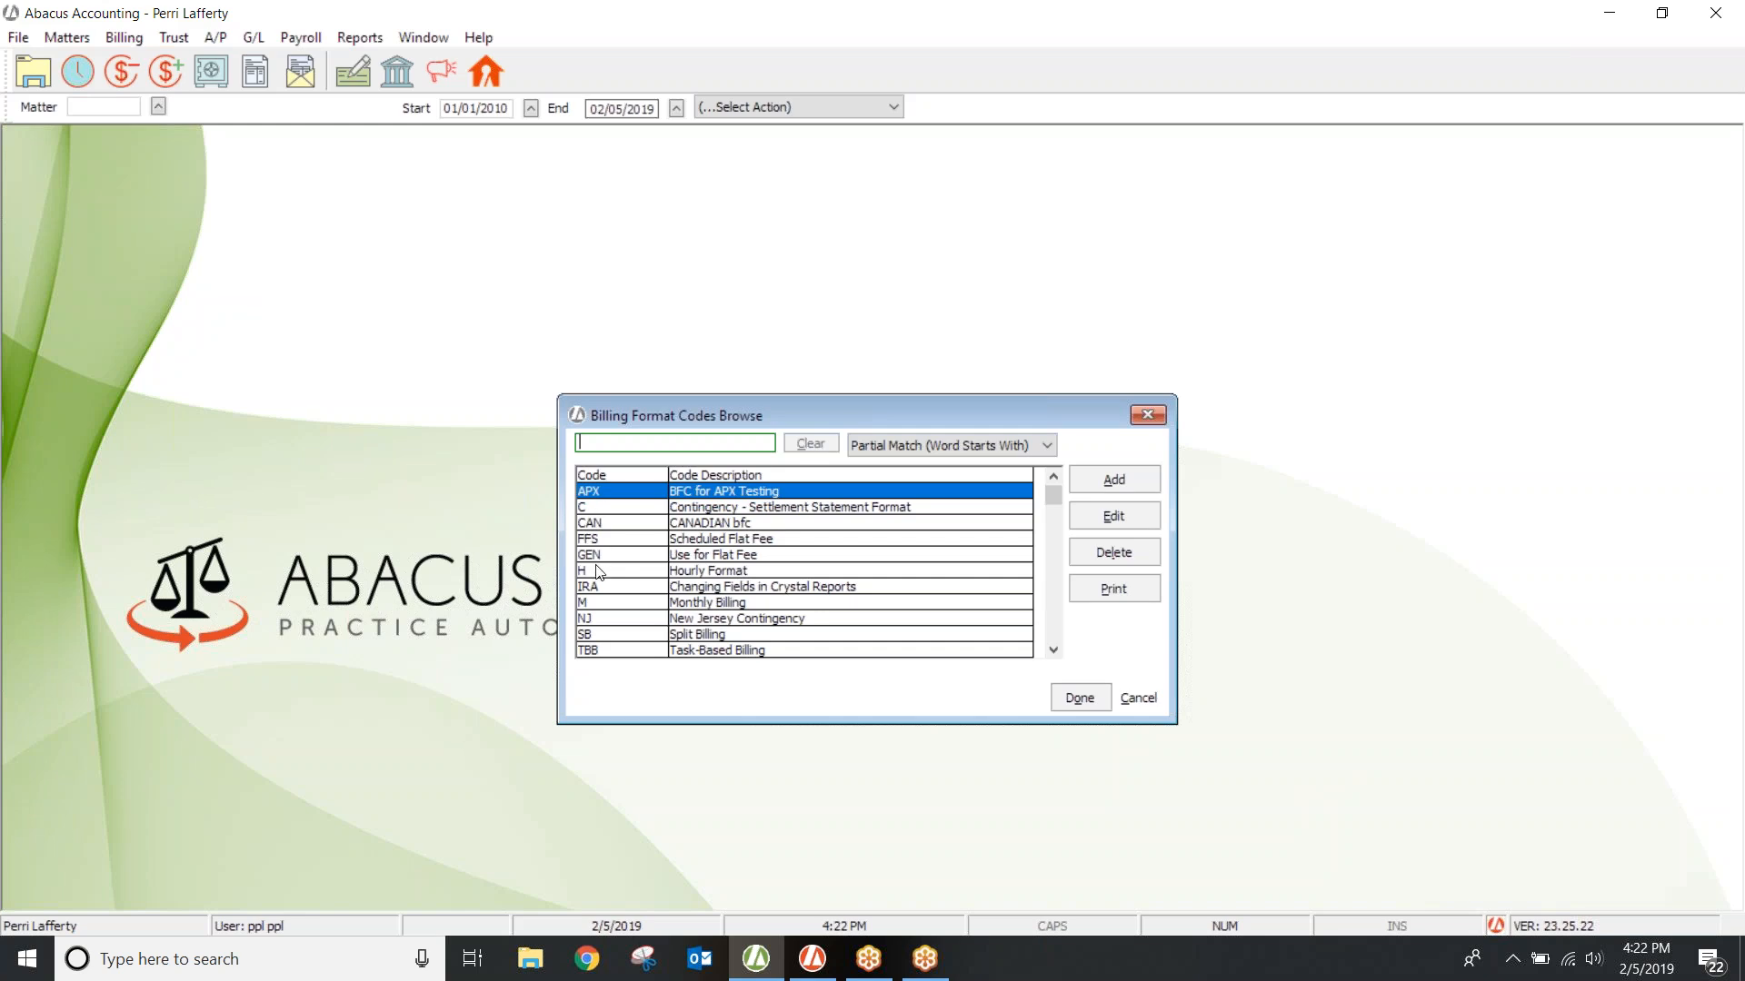
left_click(650, 571)
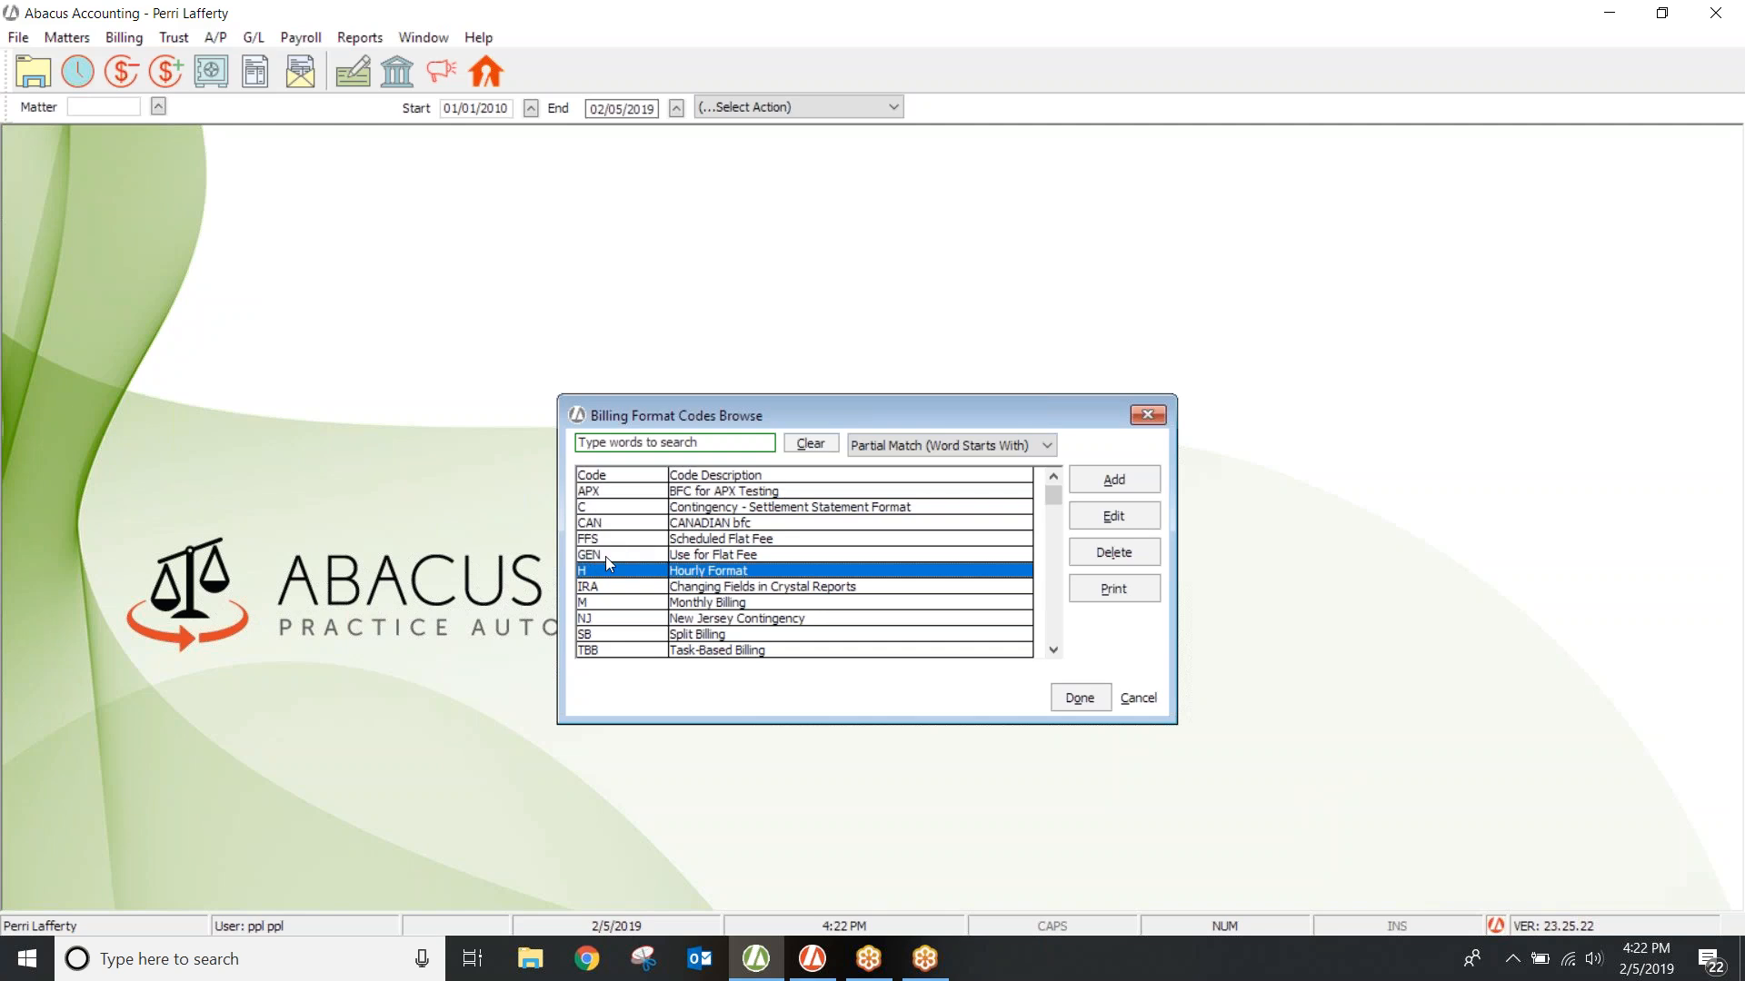
left_click(724, 556)
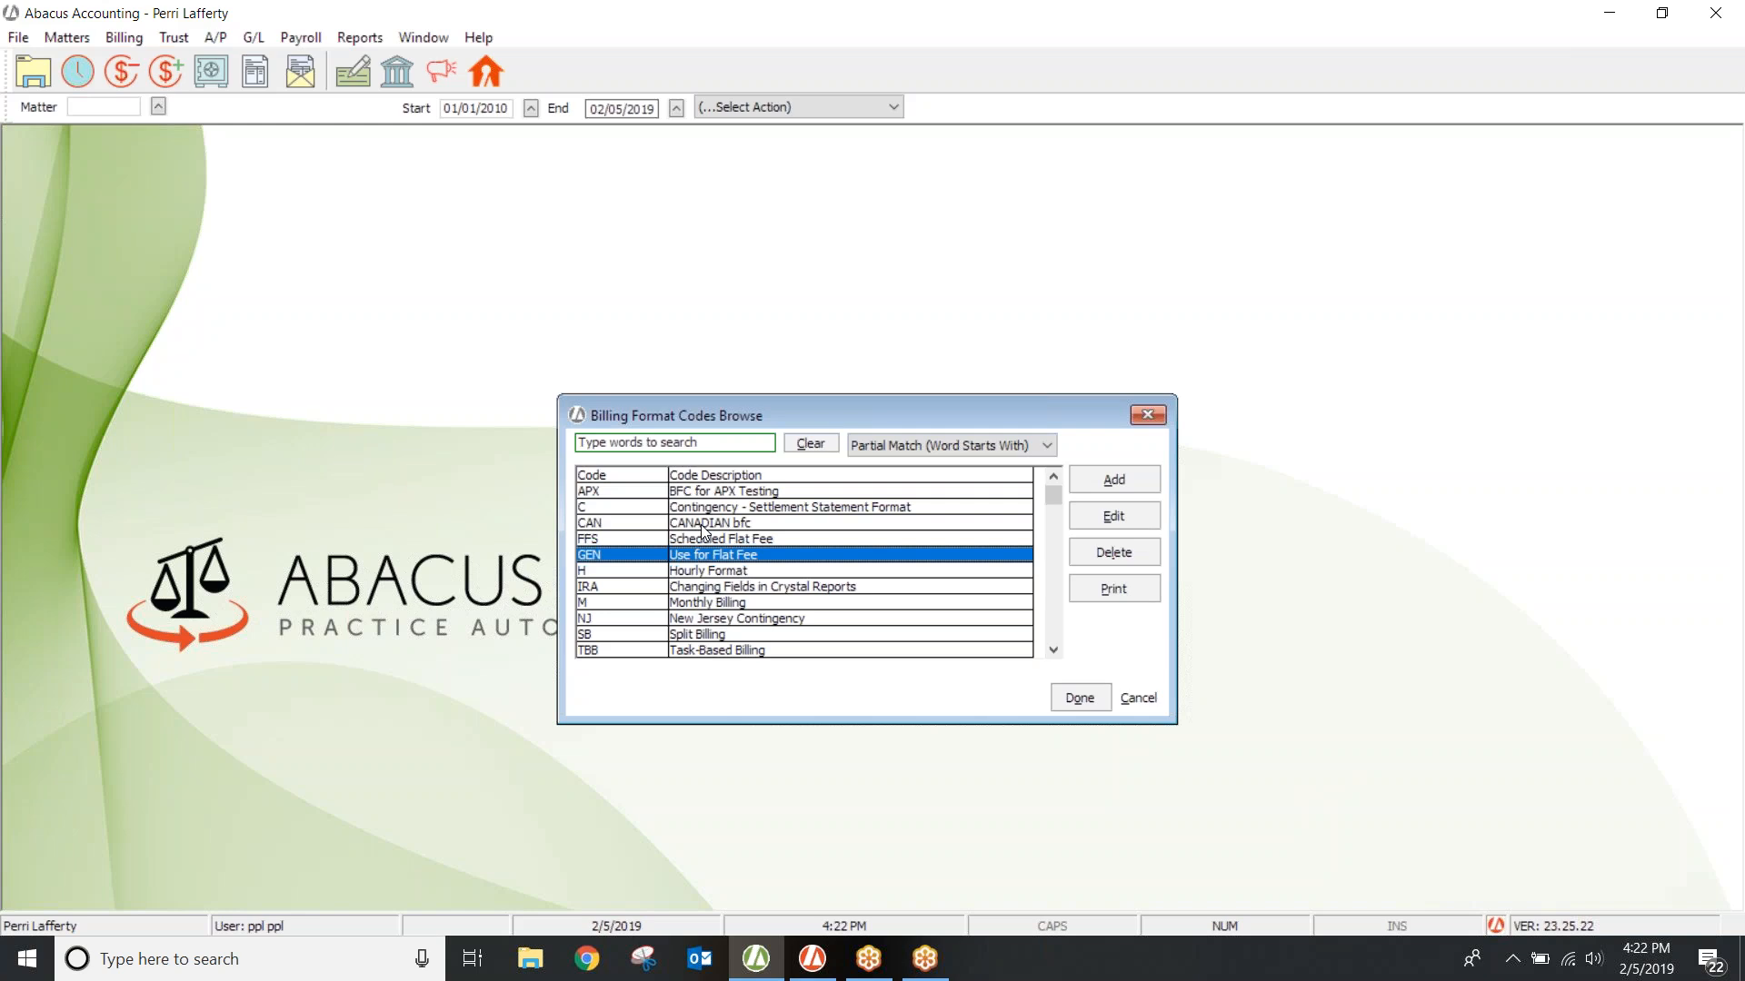
left_click(701, 540)
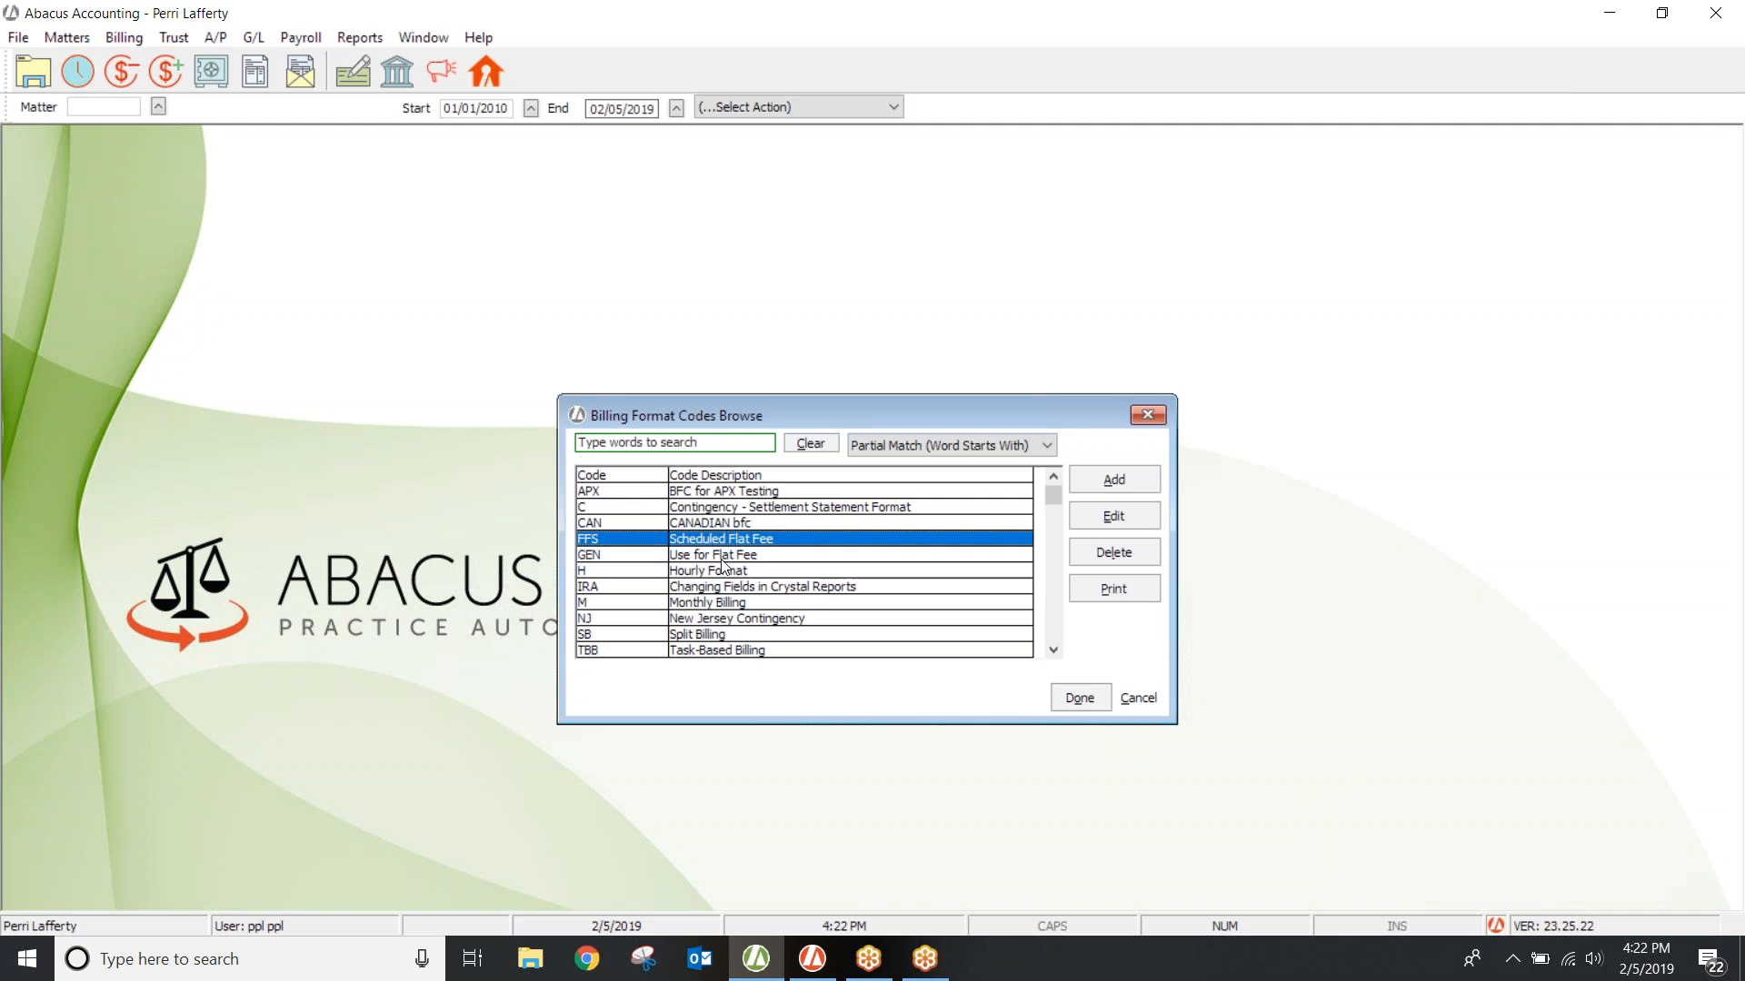
left_click(850, 509)
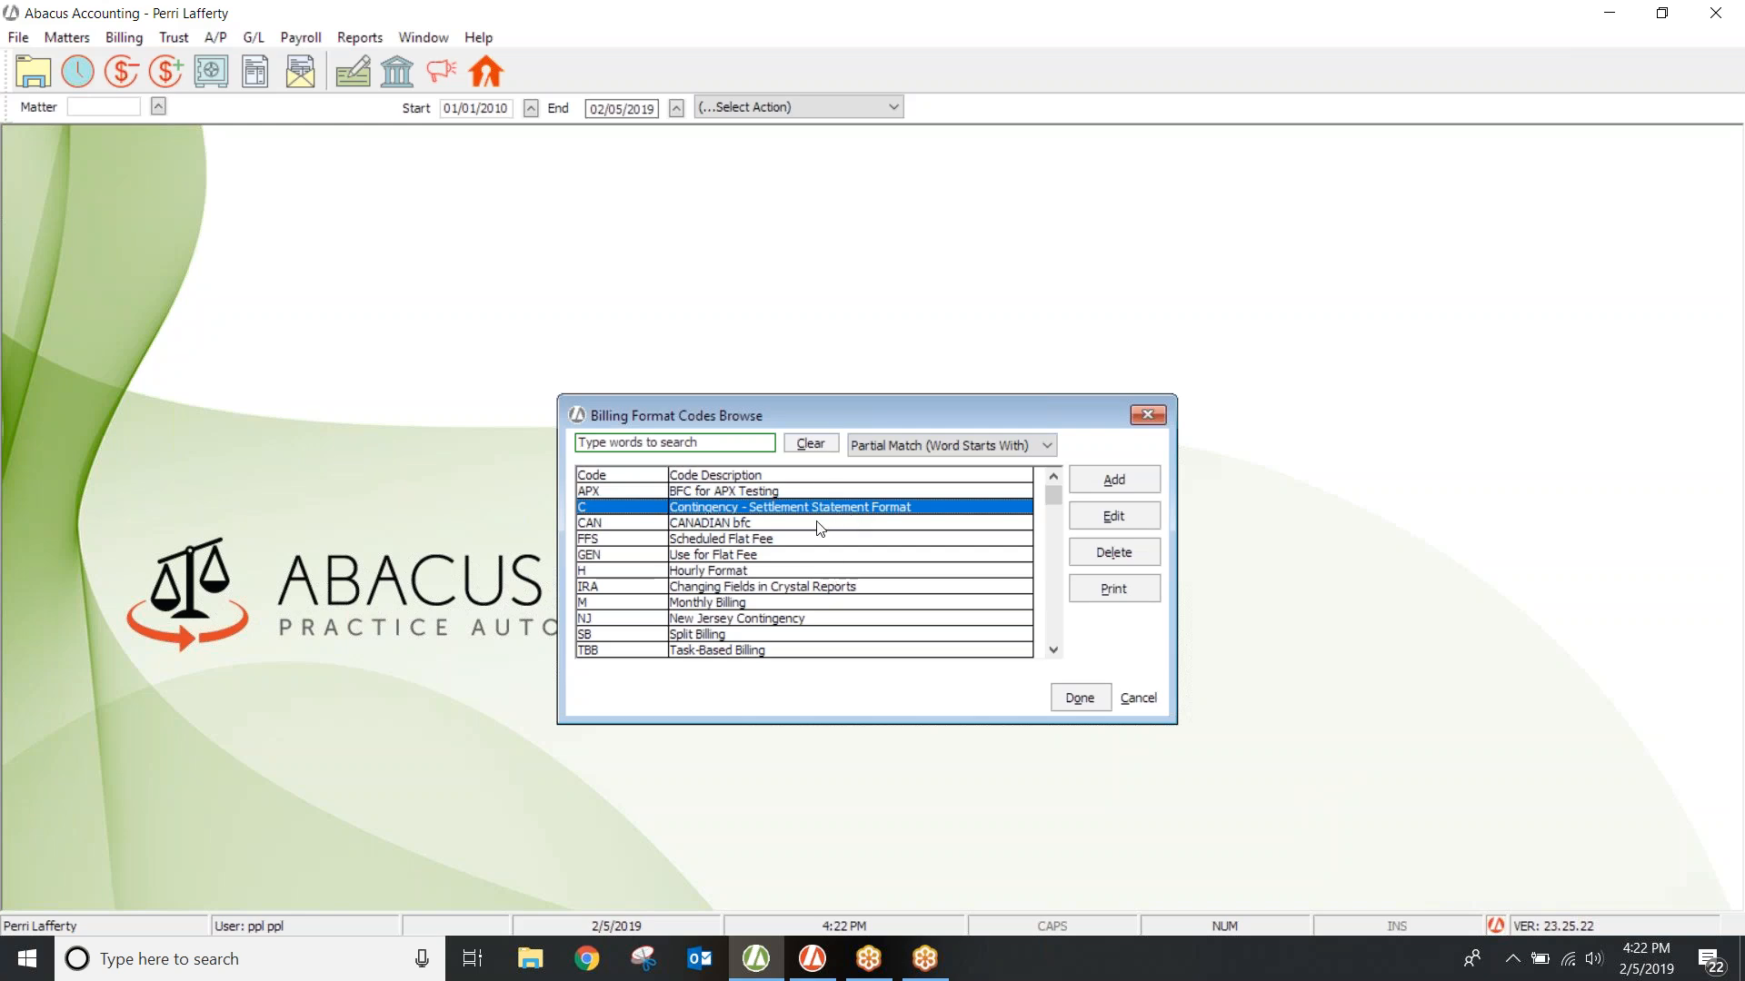
left_click(664, 661)
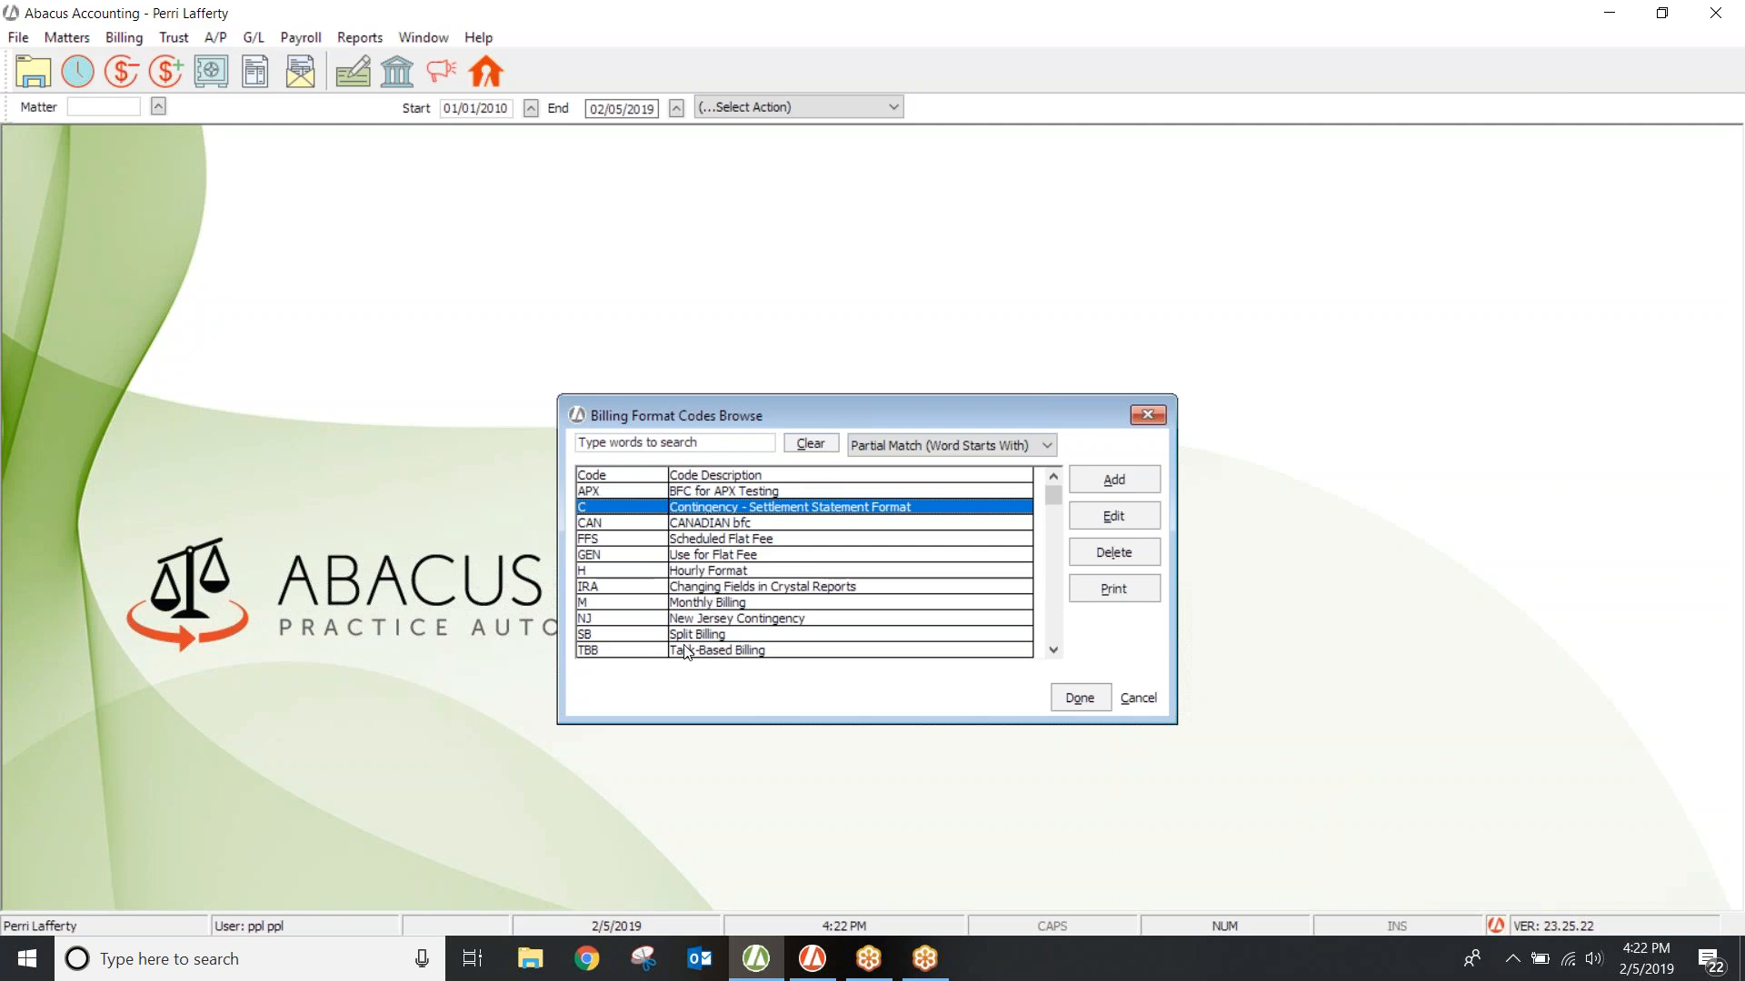
left_click(703, 651)
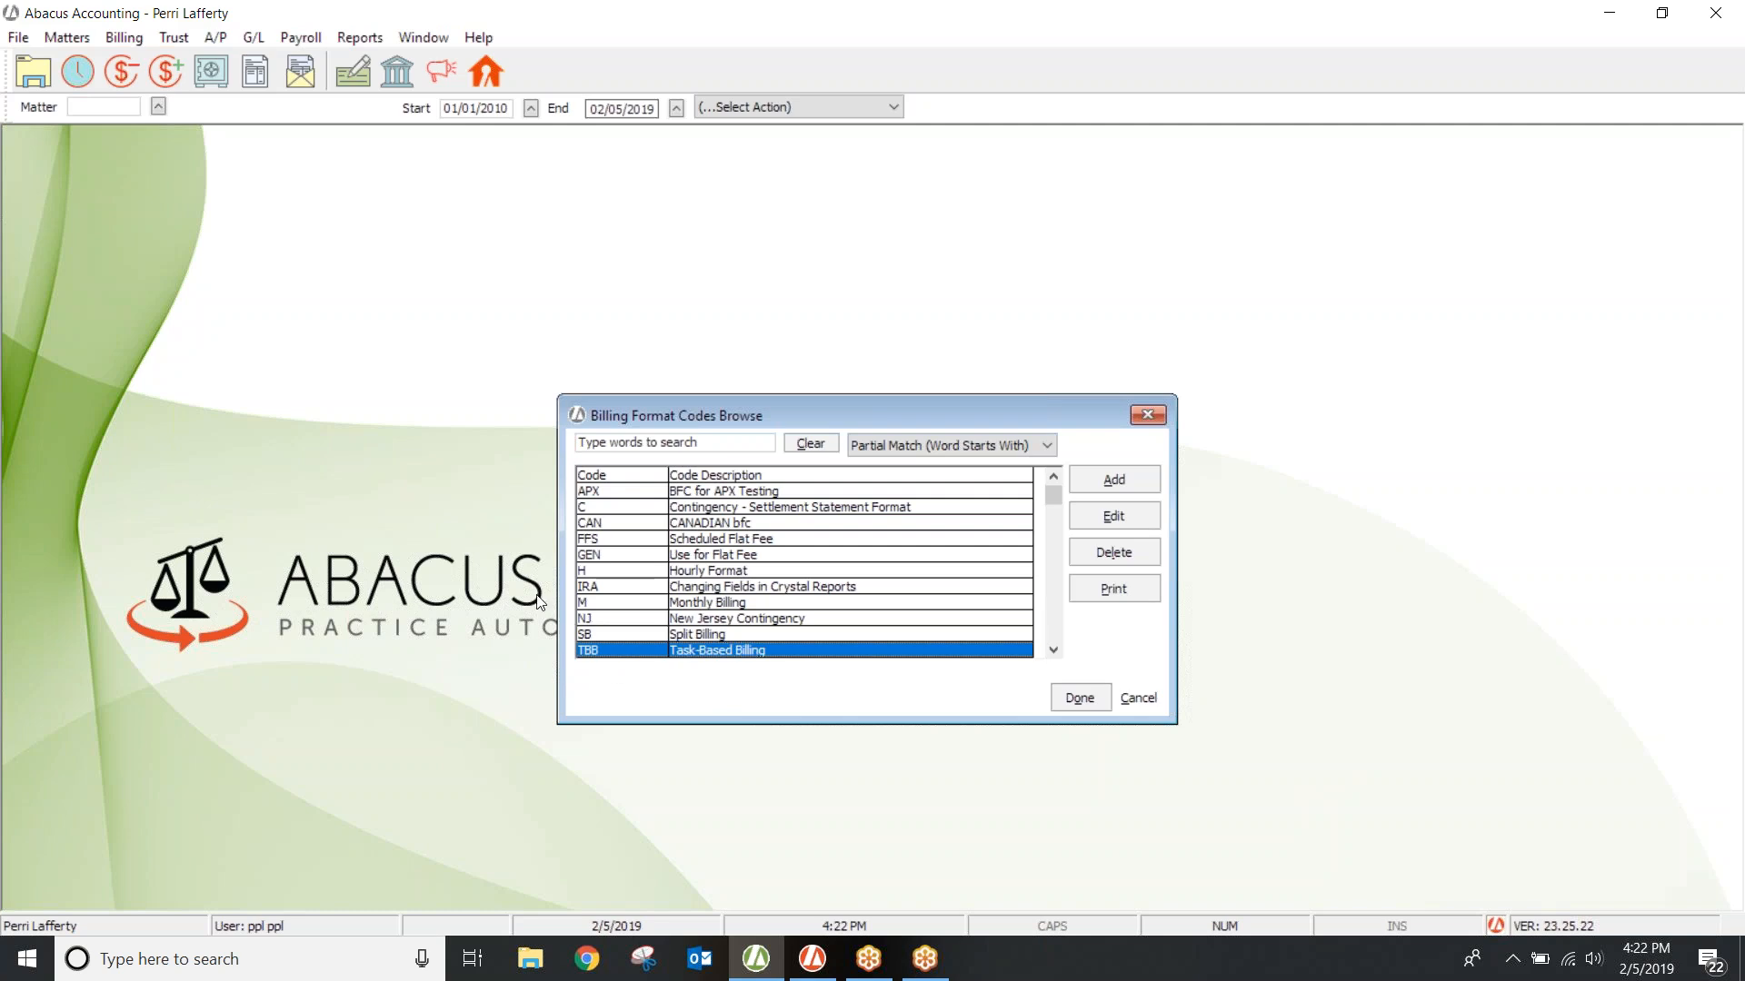
left_click(62, 37)
left_click(78, 61)
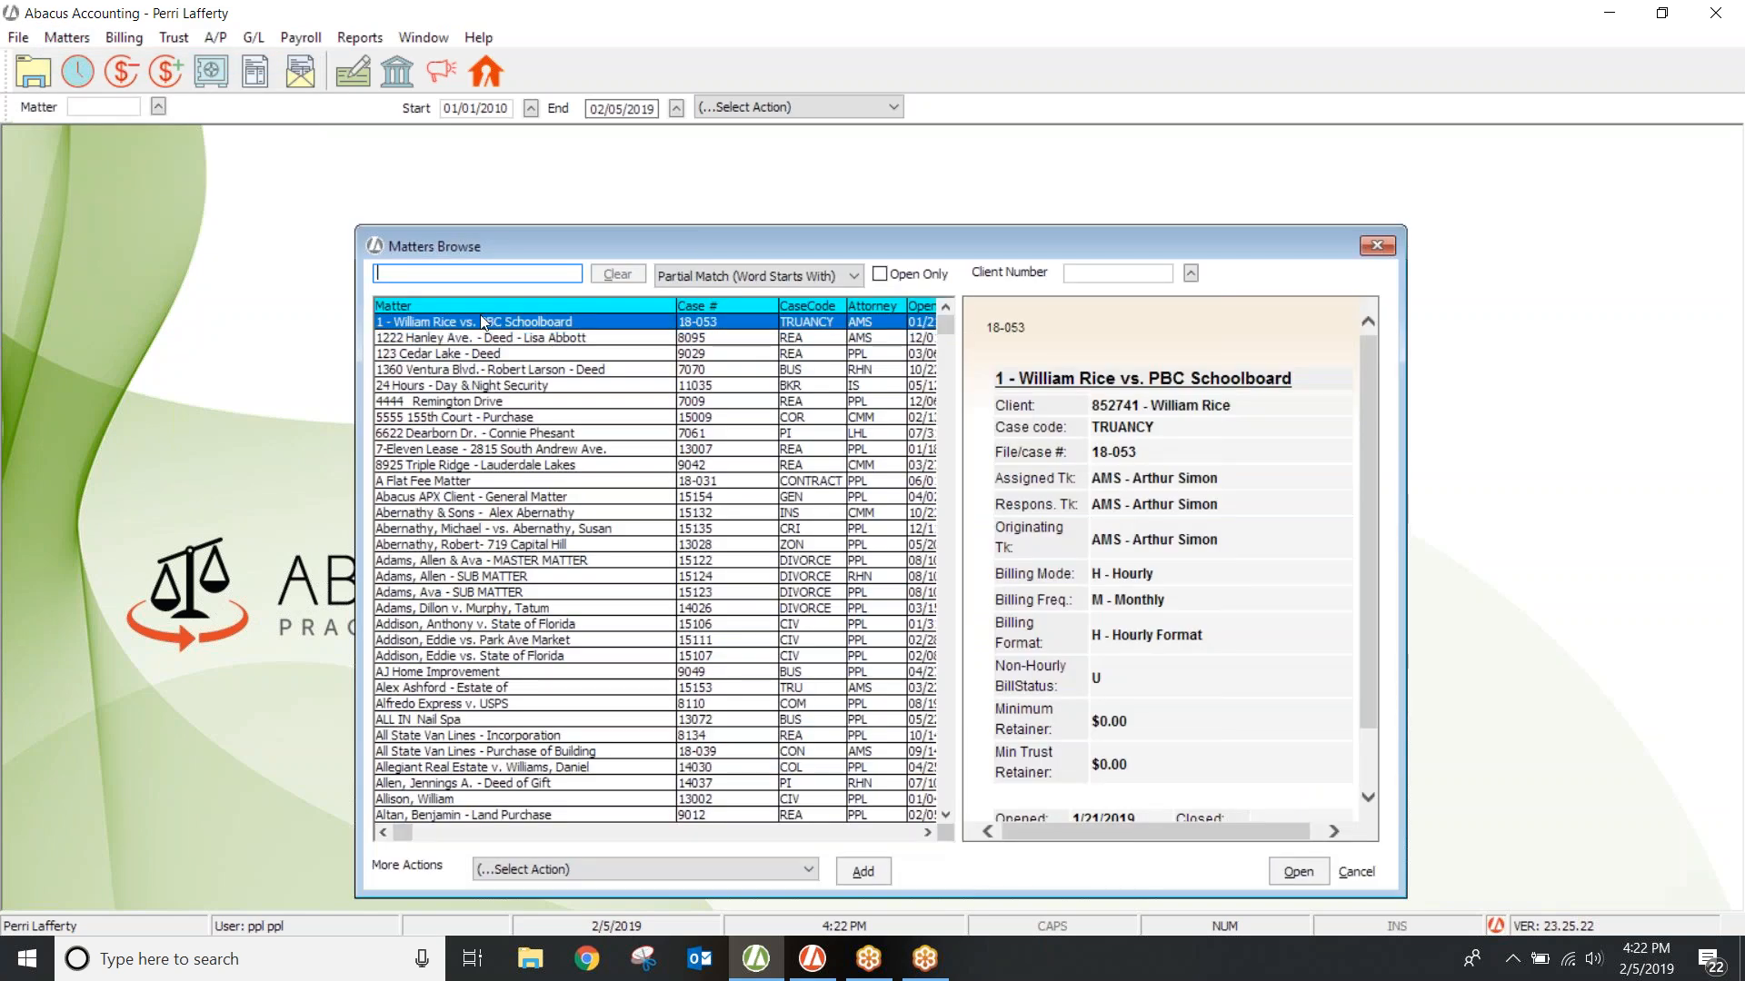
Step: Enter TBB as the truancy matter's billing format code, then close the matter window
double_click(480, 321)
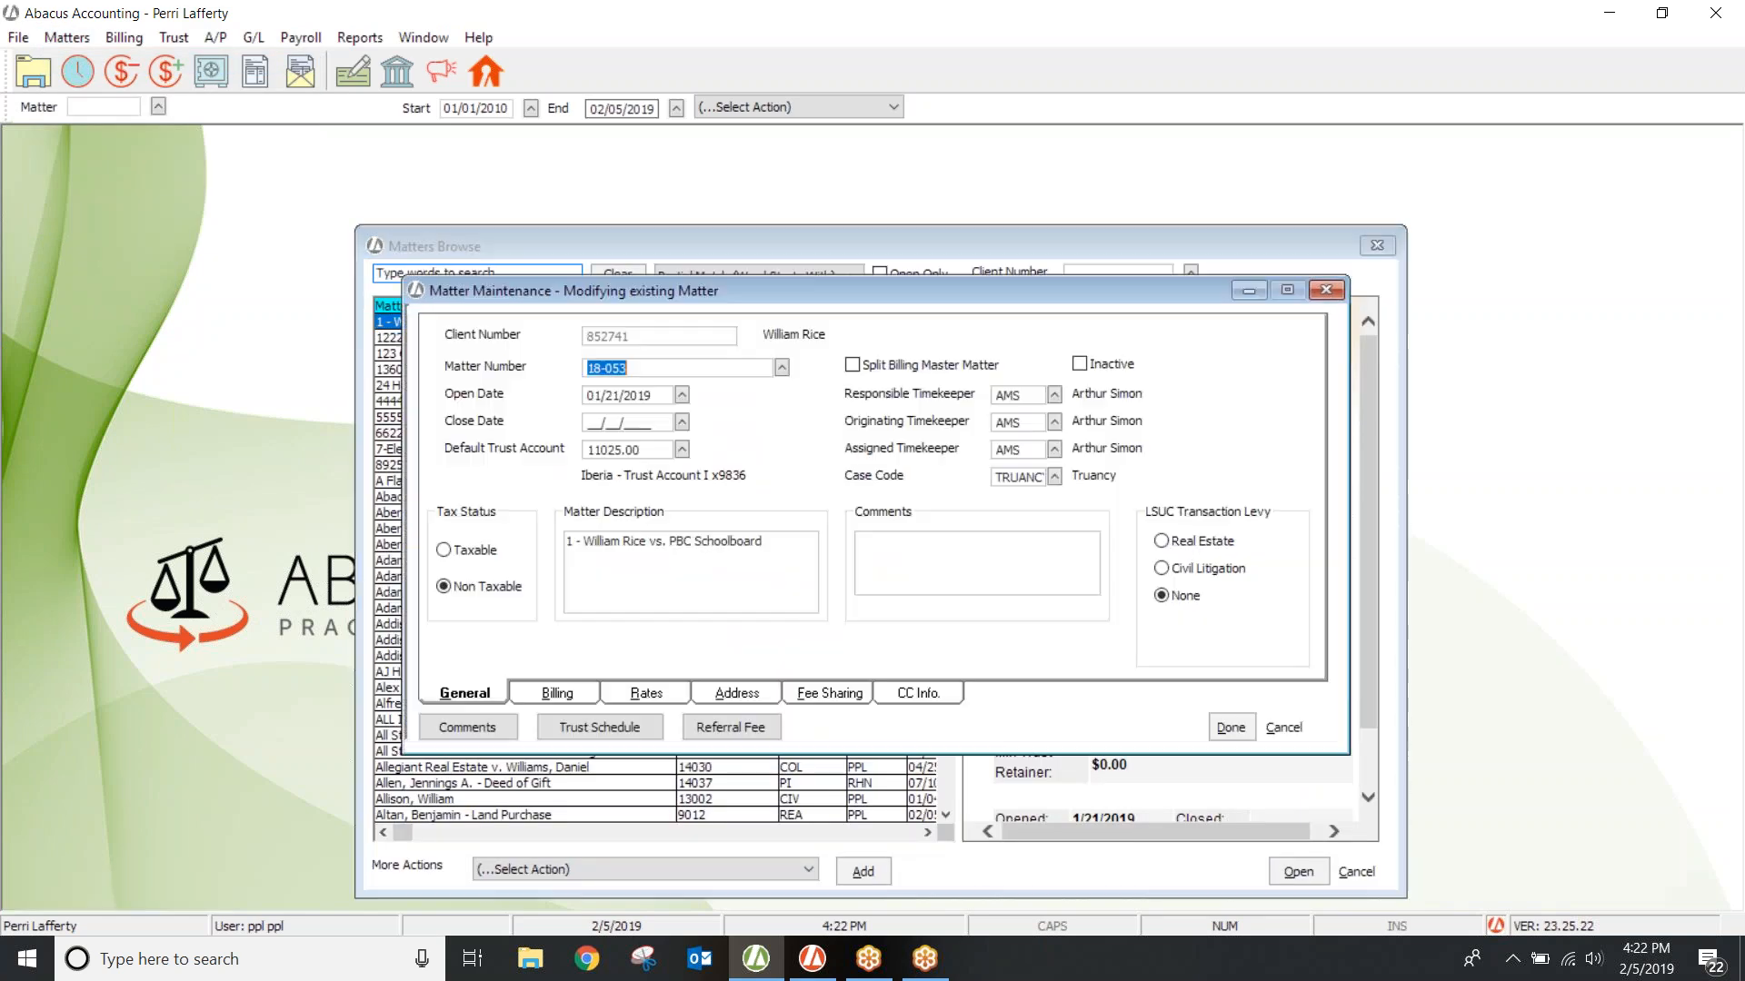
left_click(595, 695)
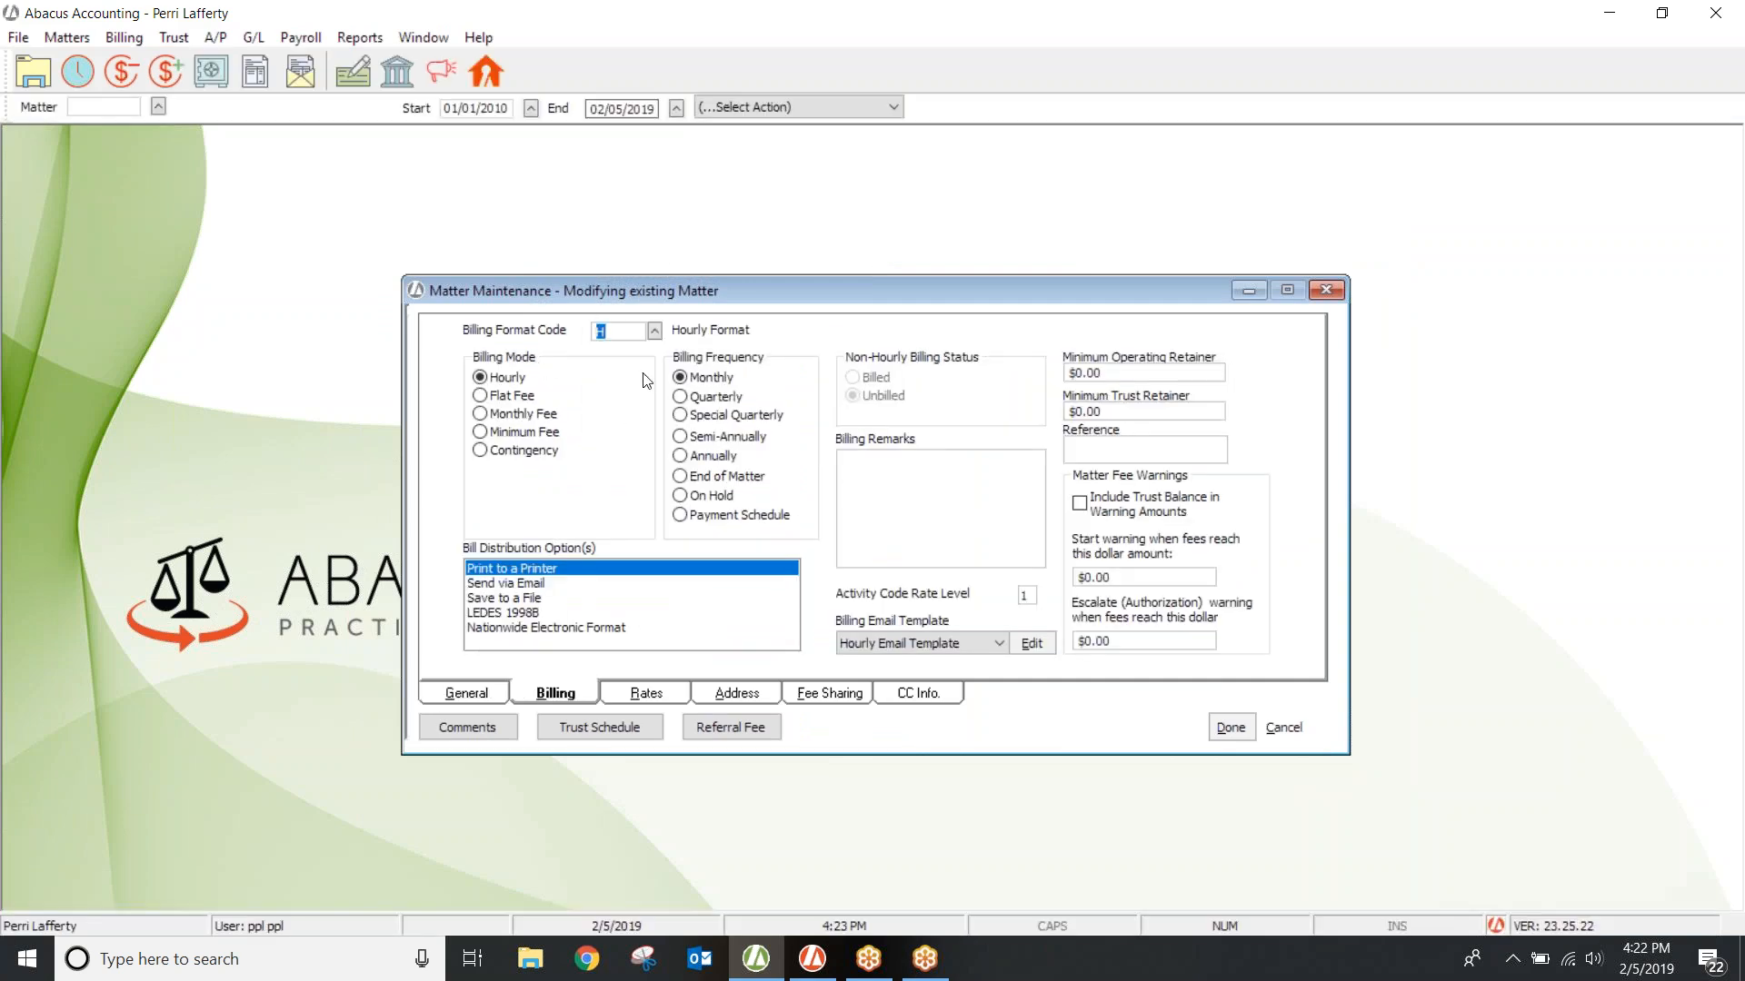
type("TBB")
key("Tab")
left_click(1325, 291)
Step: Discard the matter's code change and open the H Hourly Format billing code for editing
left_click(905, 489)
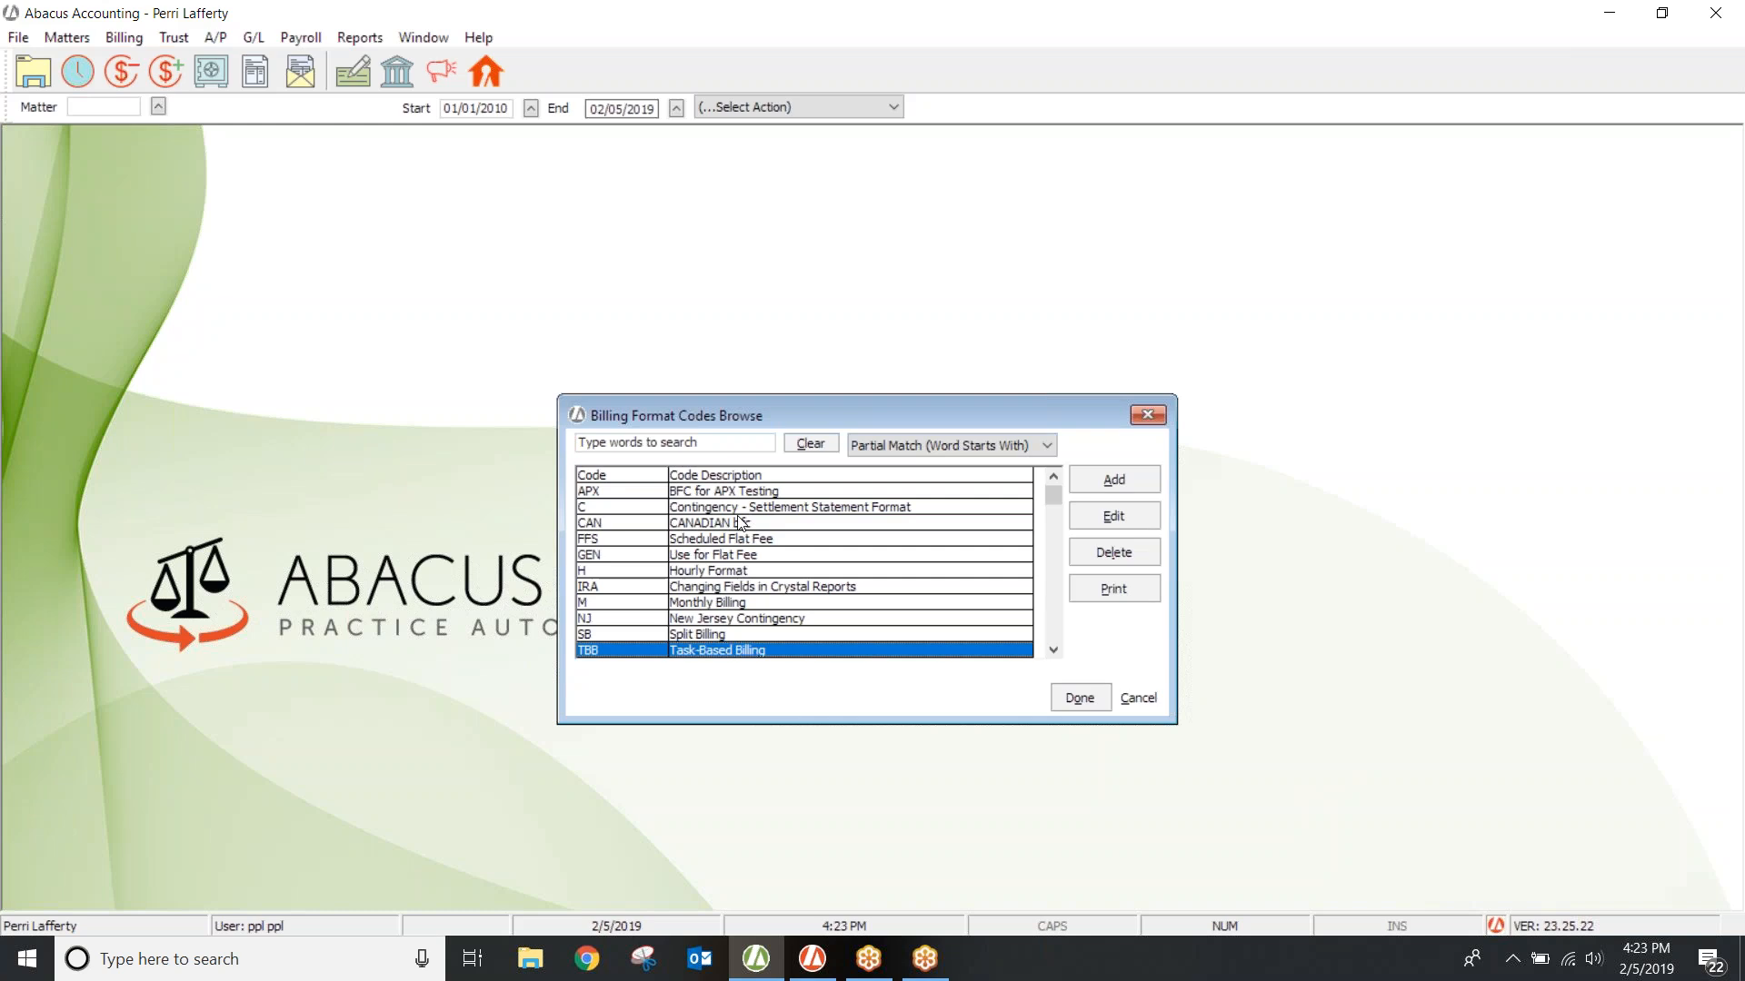
left_click(695, 573)
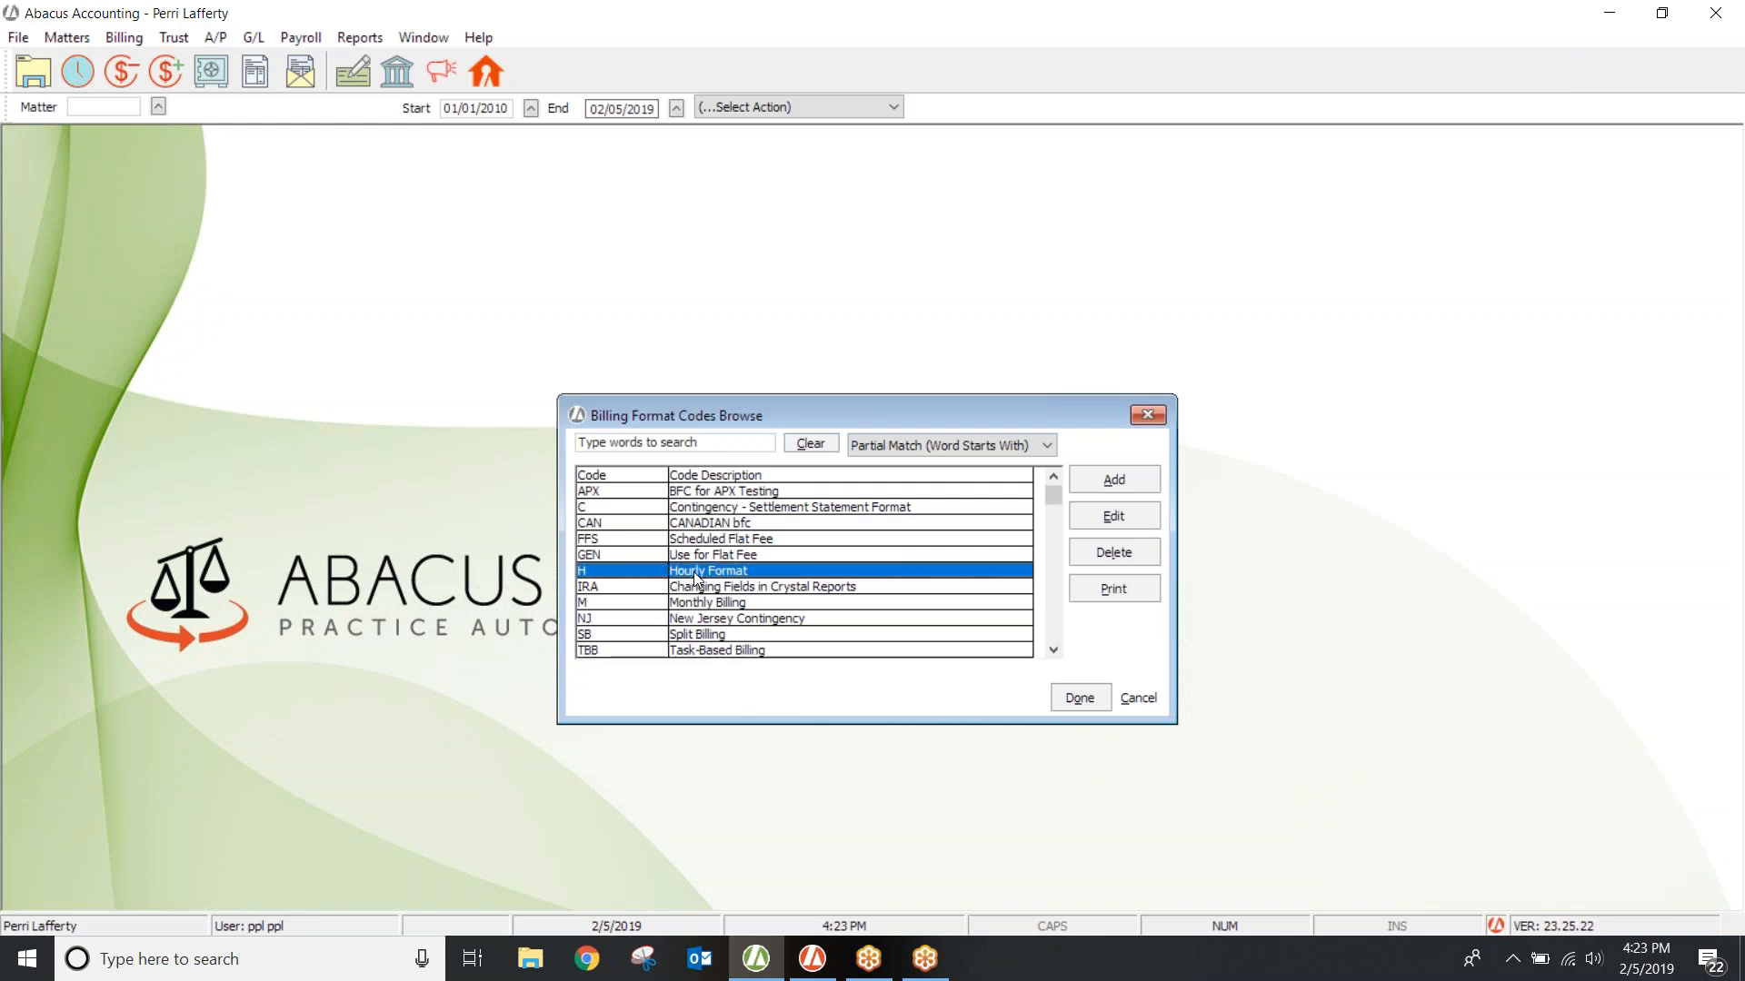
left_click(1116, 514)
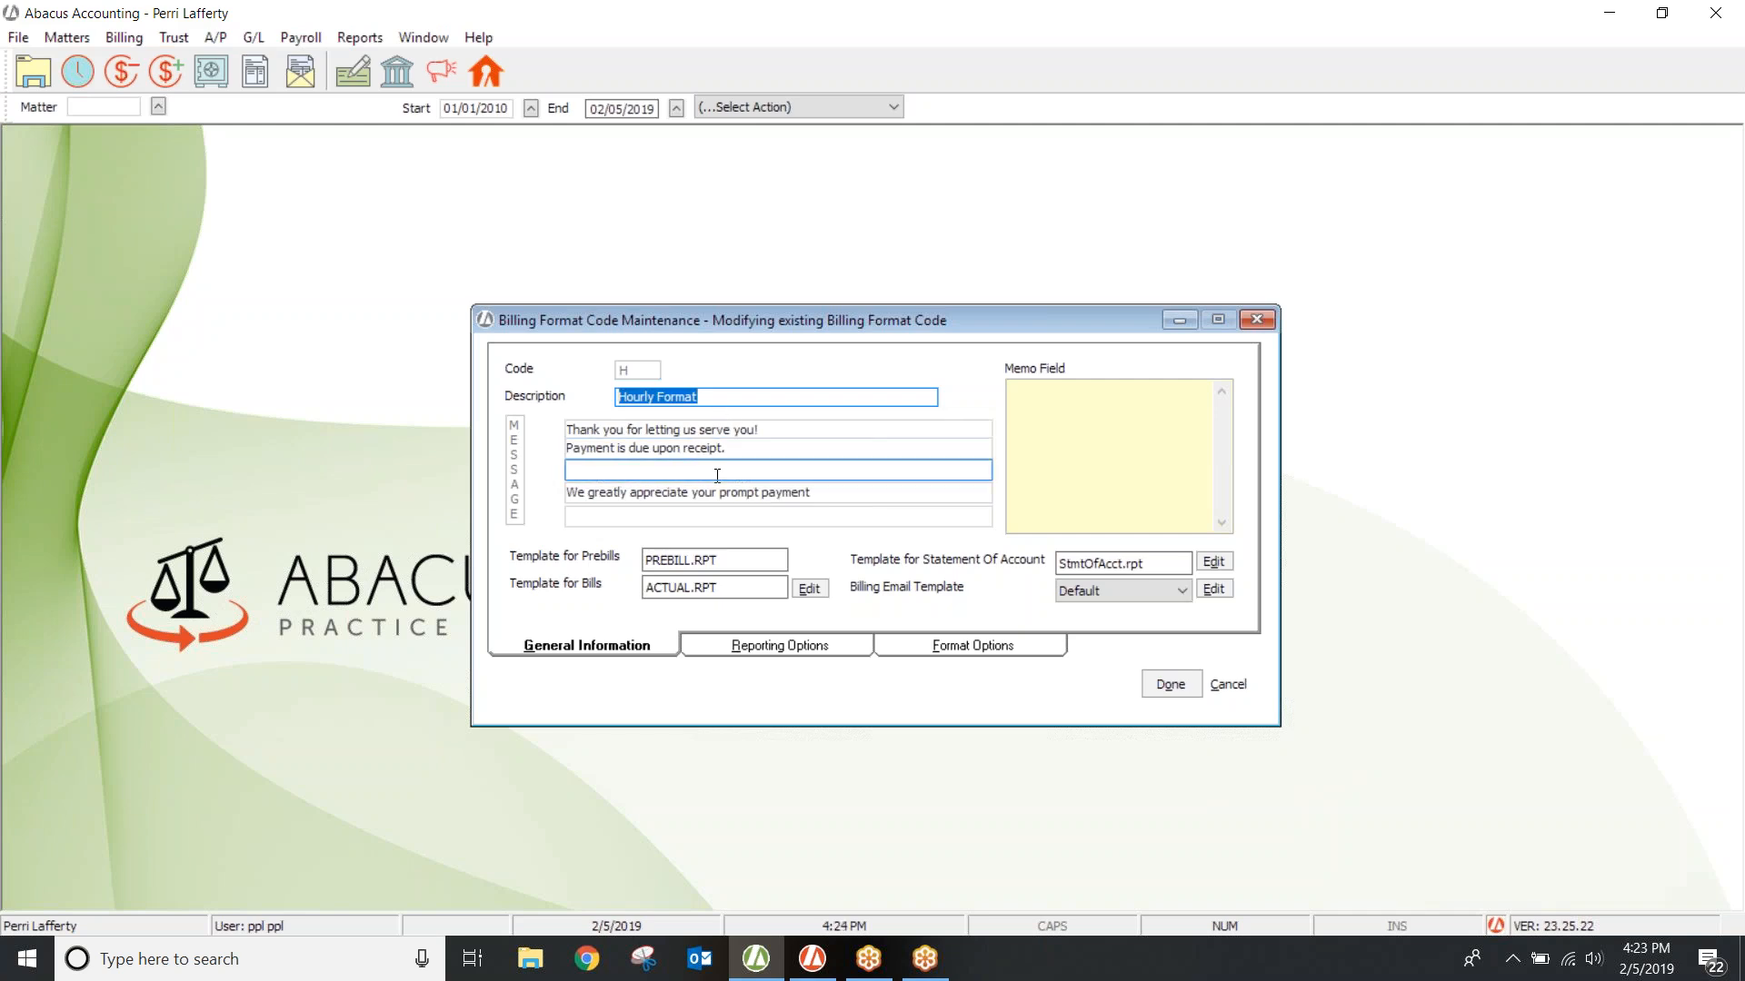
Step: Show the Hourly Format code's Reporting Options: ticket details, hours and fees totals, task-based billing off
left_click(766, 655)
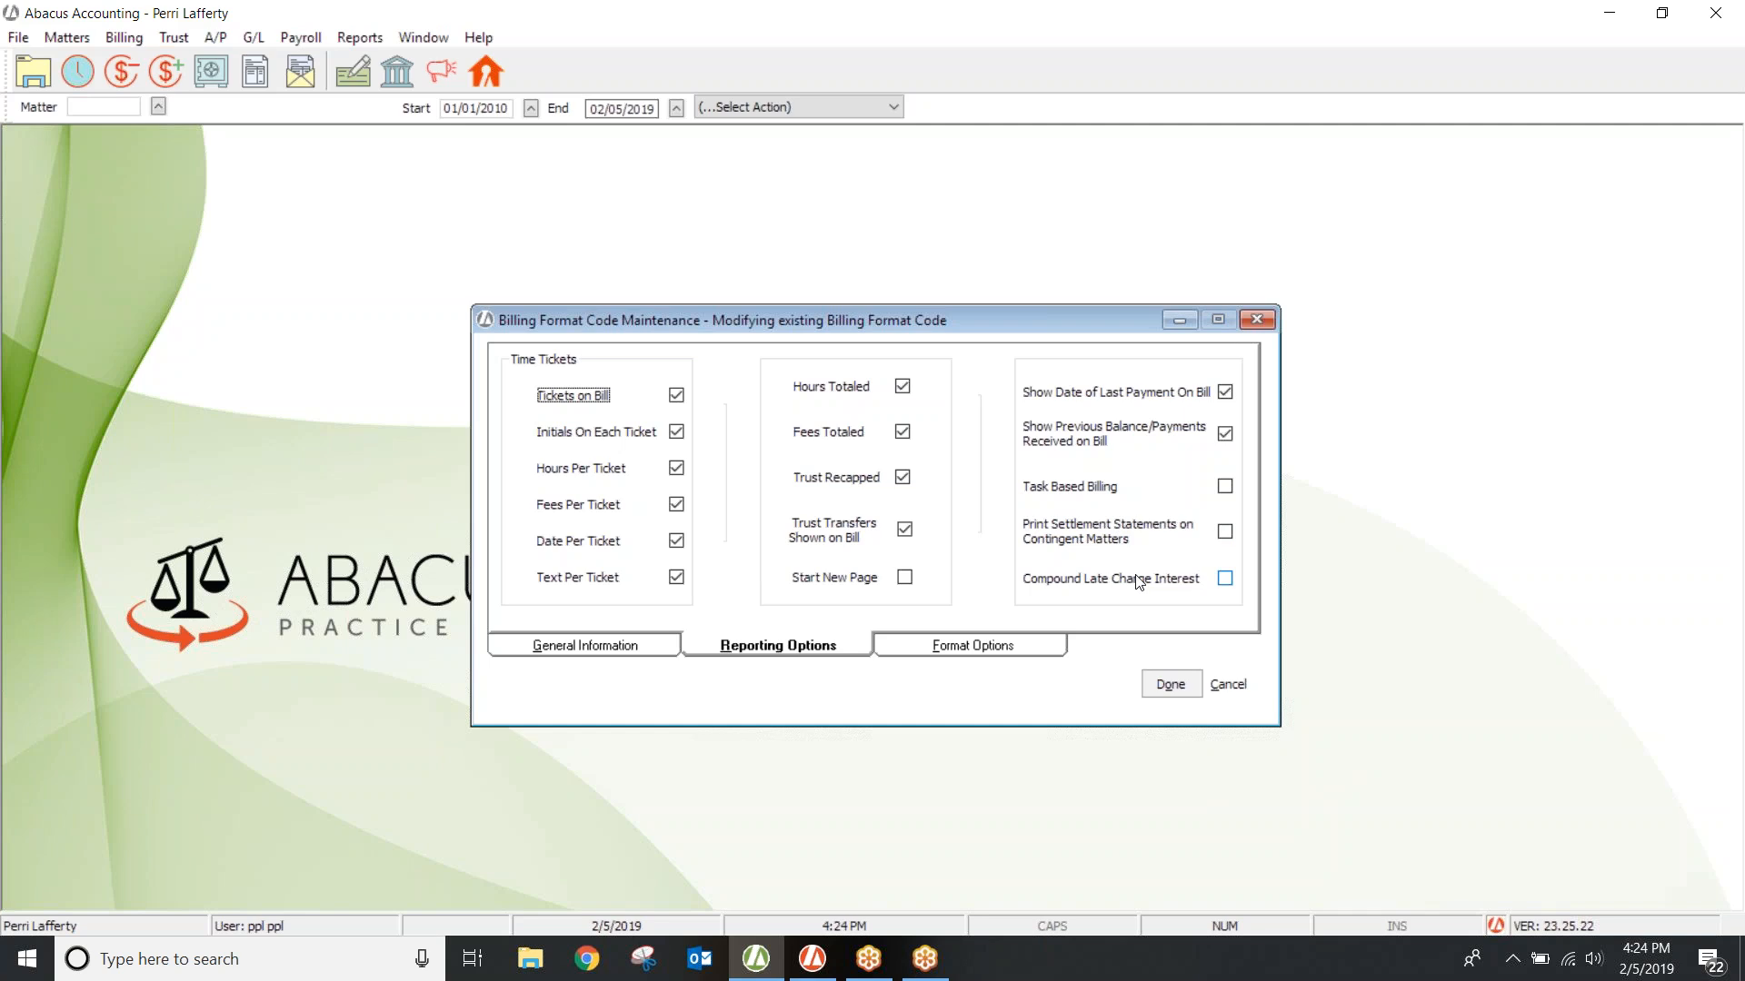
Step: Turn on Compound Late Charge Interest, accept the jurisdiction warning, and show Format Options
left_click(1225, 578)
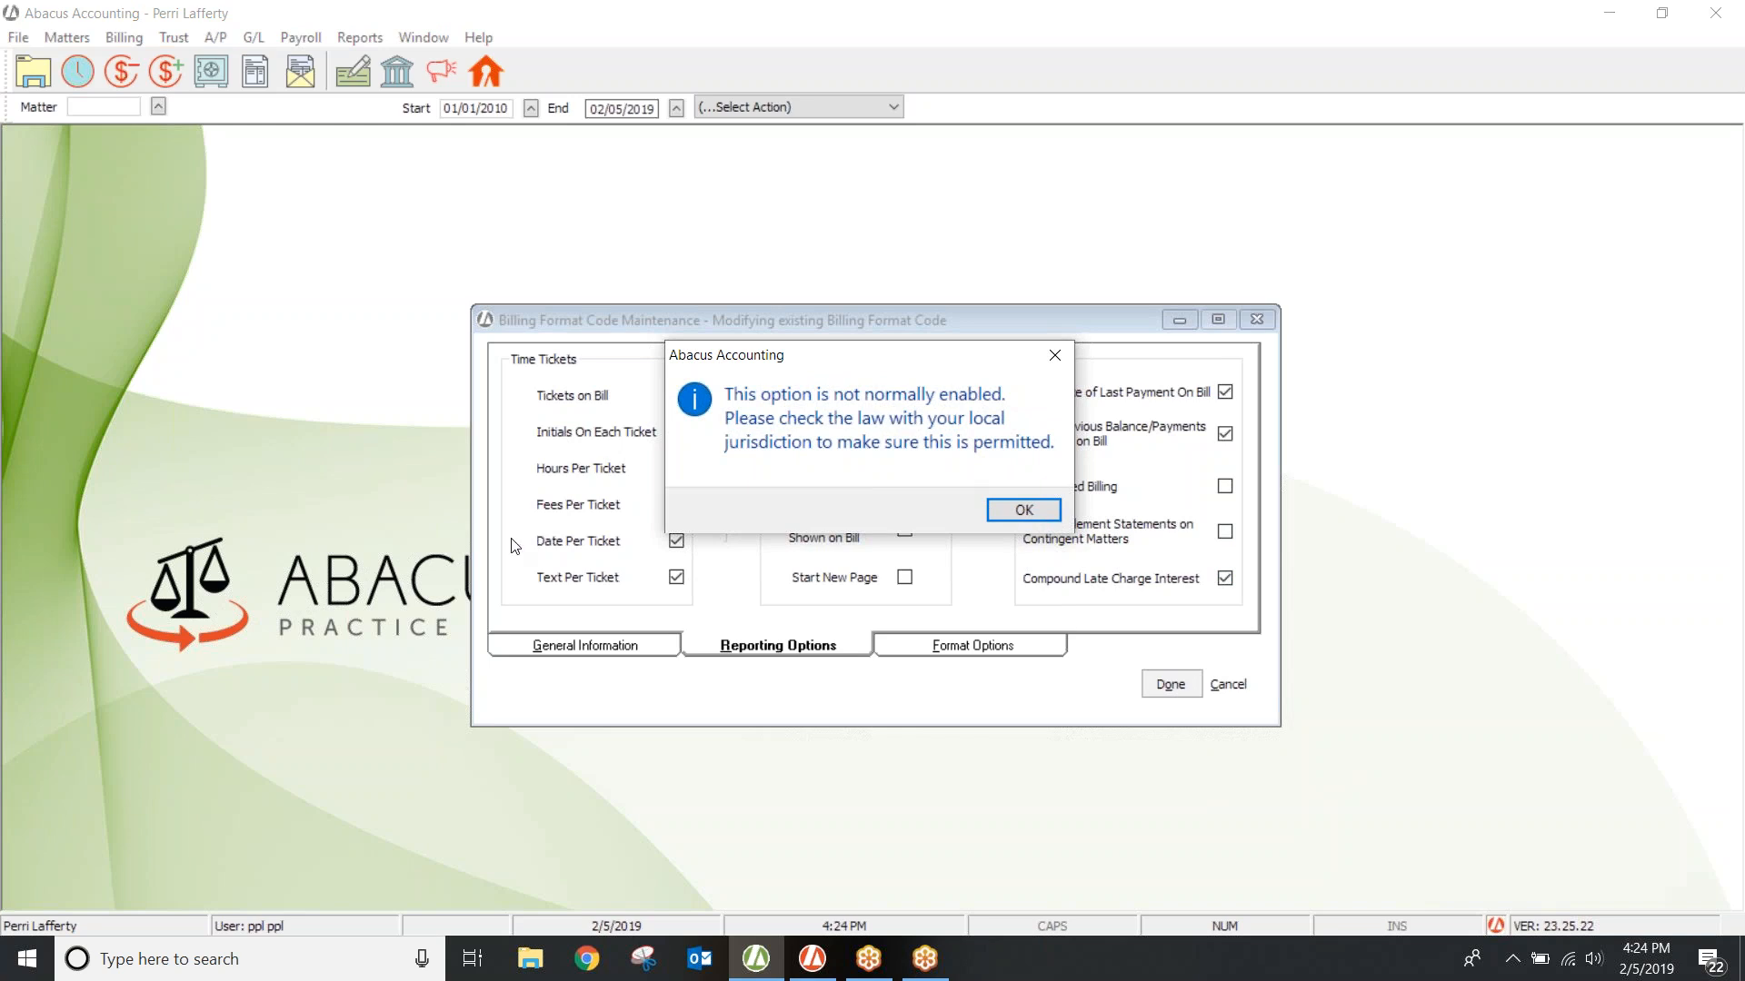
left_click(1020, 511)
left_click(960, 648)
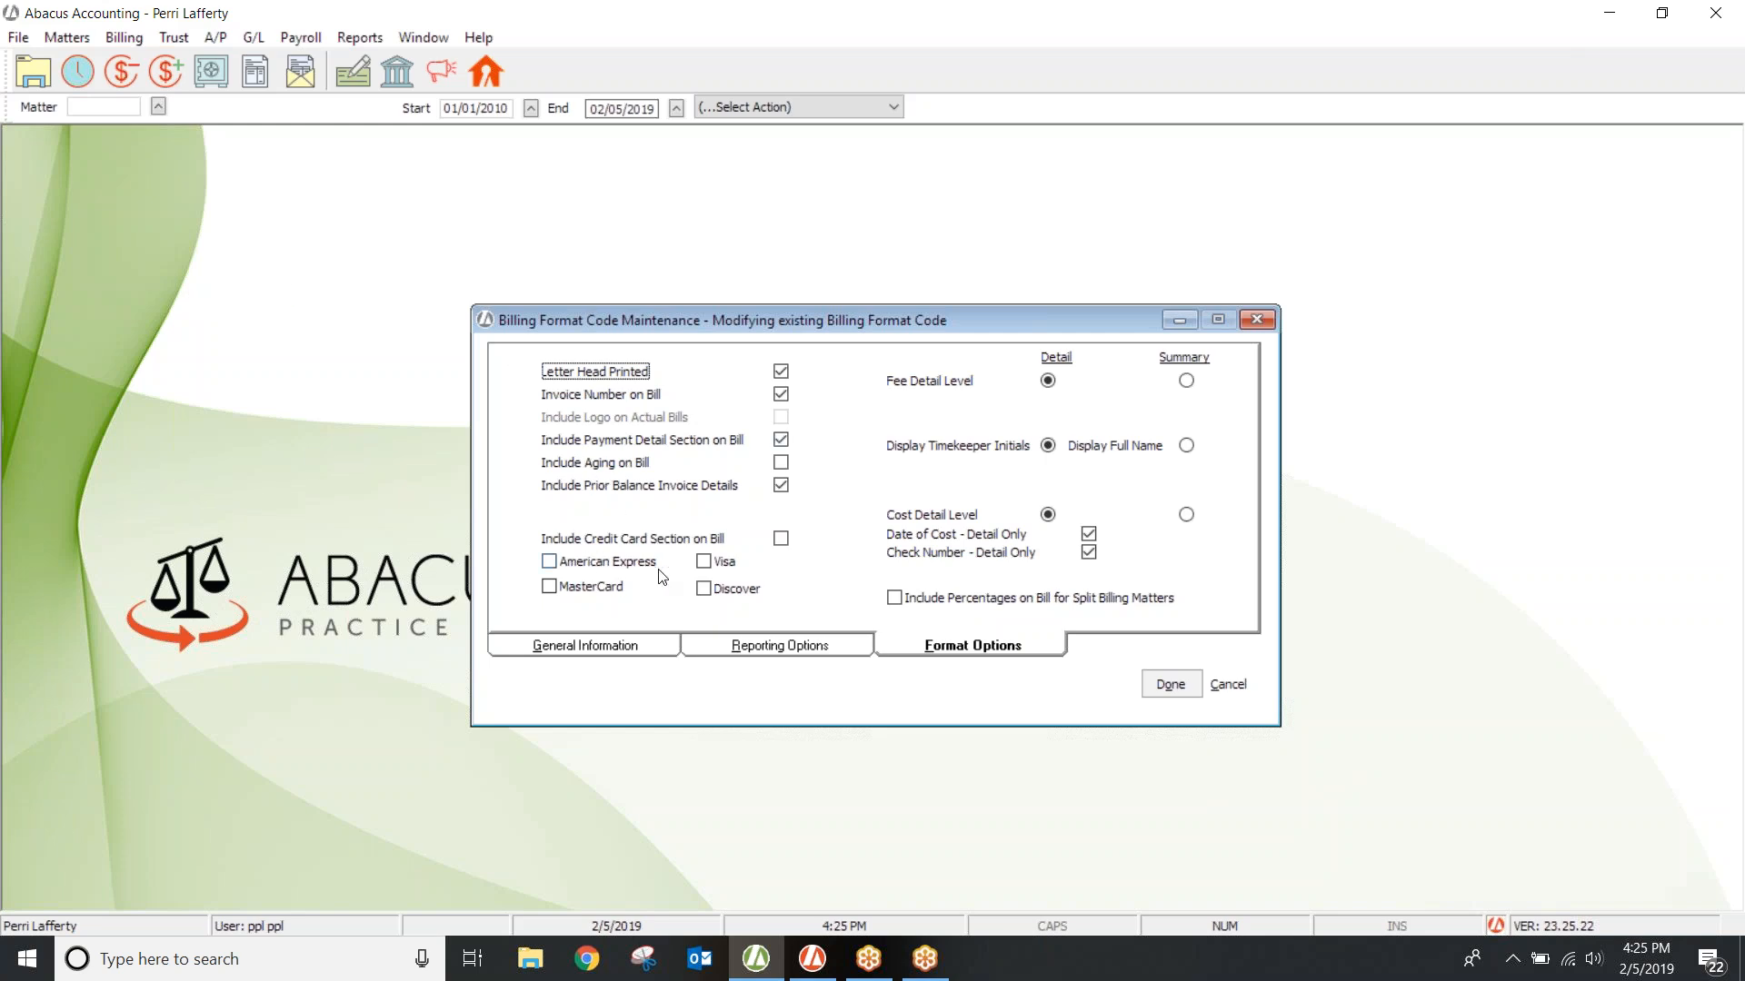
Step: Try a Visa/MasterCard credit card section, remove it again, and set Fee Detail Level to Summary
left_click(782, 539)
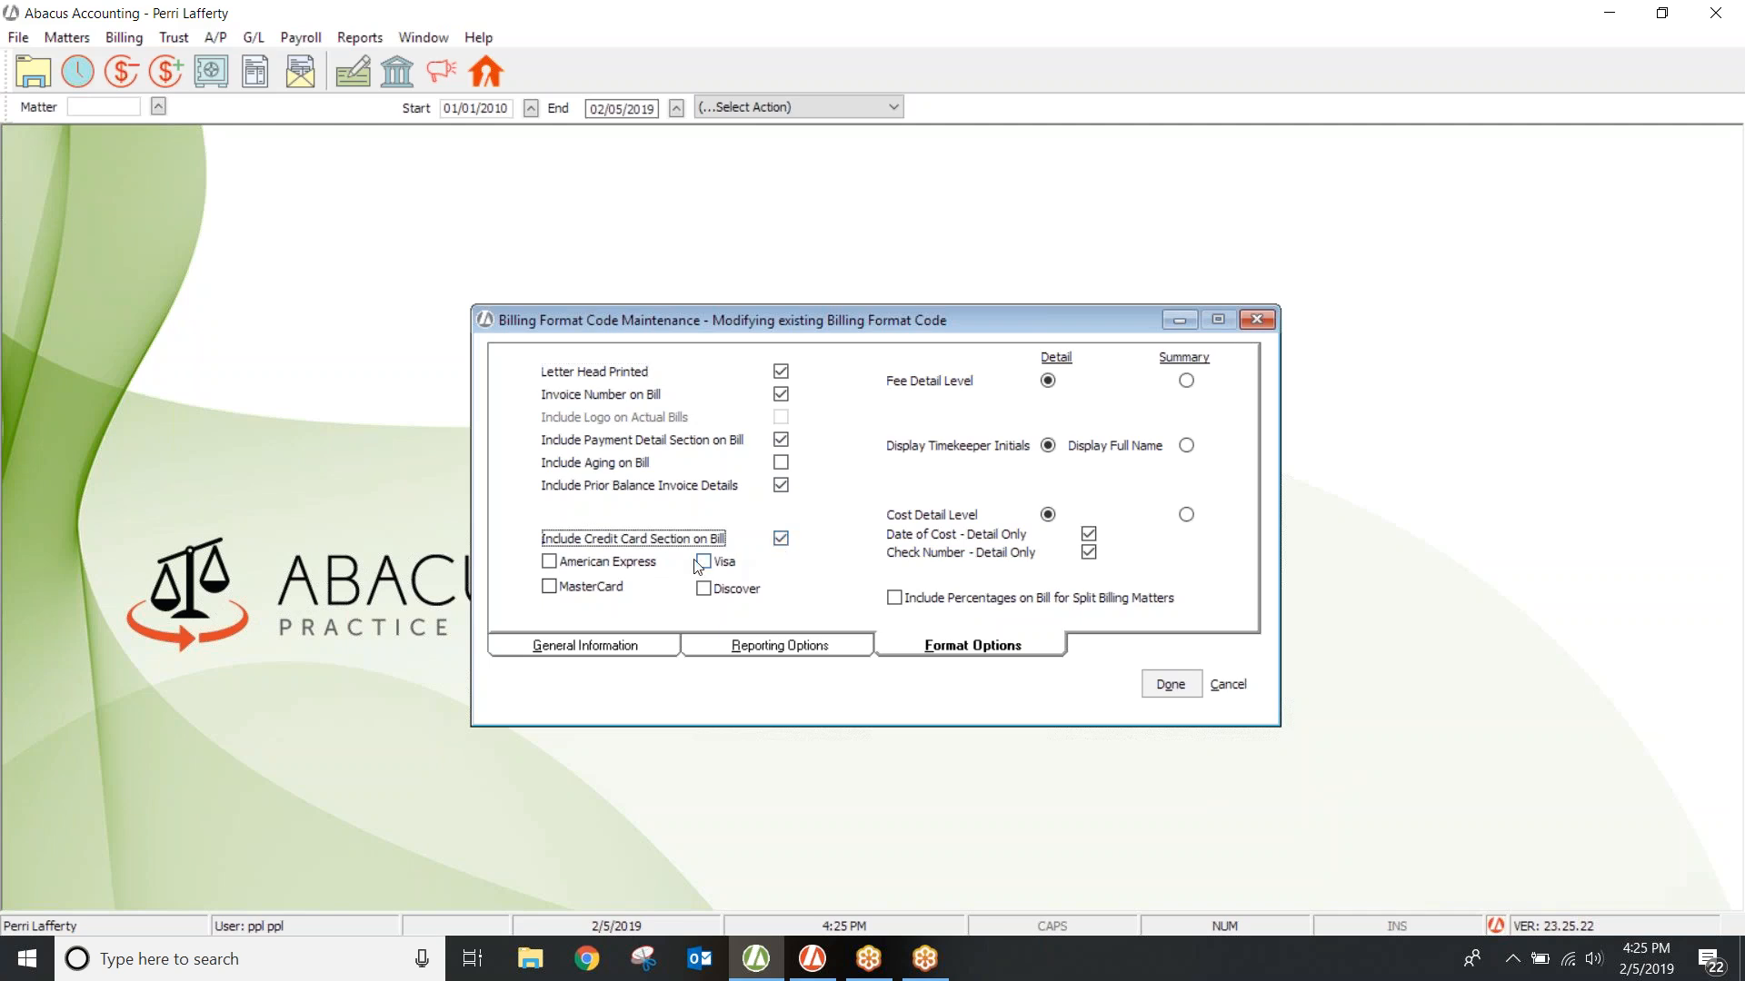
left_click(704, 562)
left_click(550, 587)
left_click(781, 539)
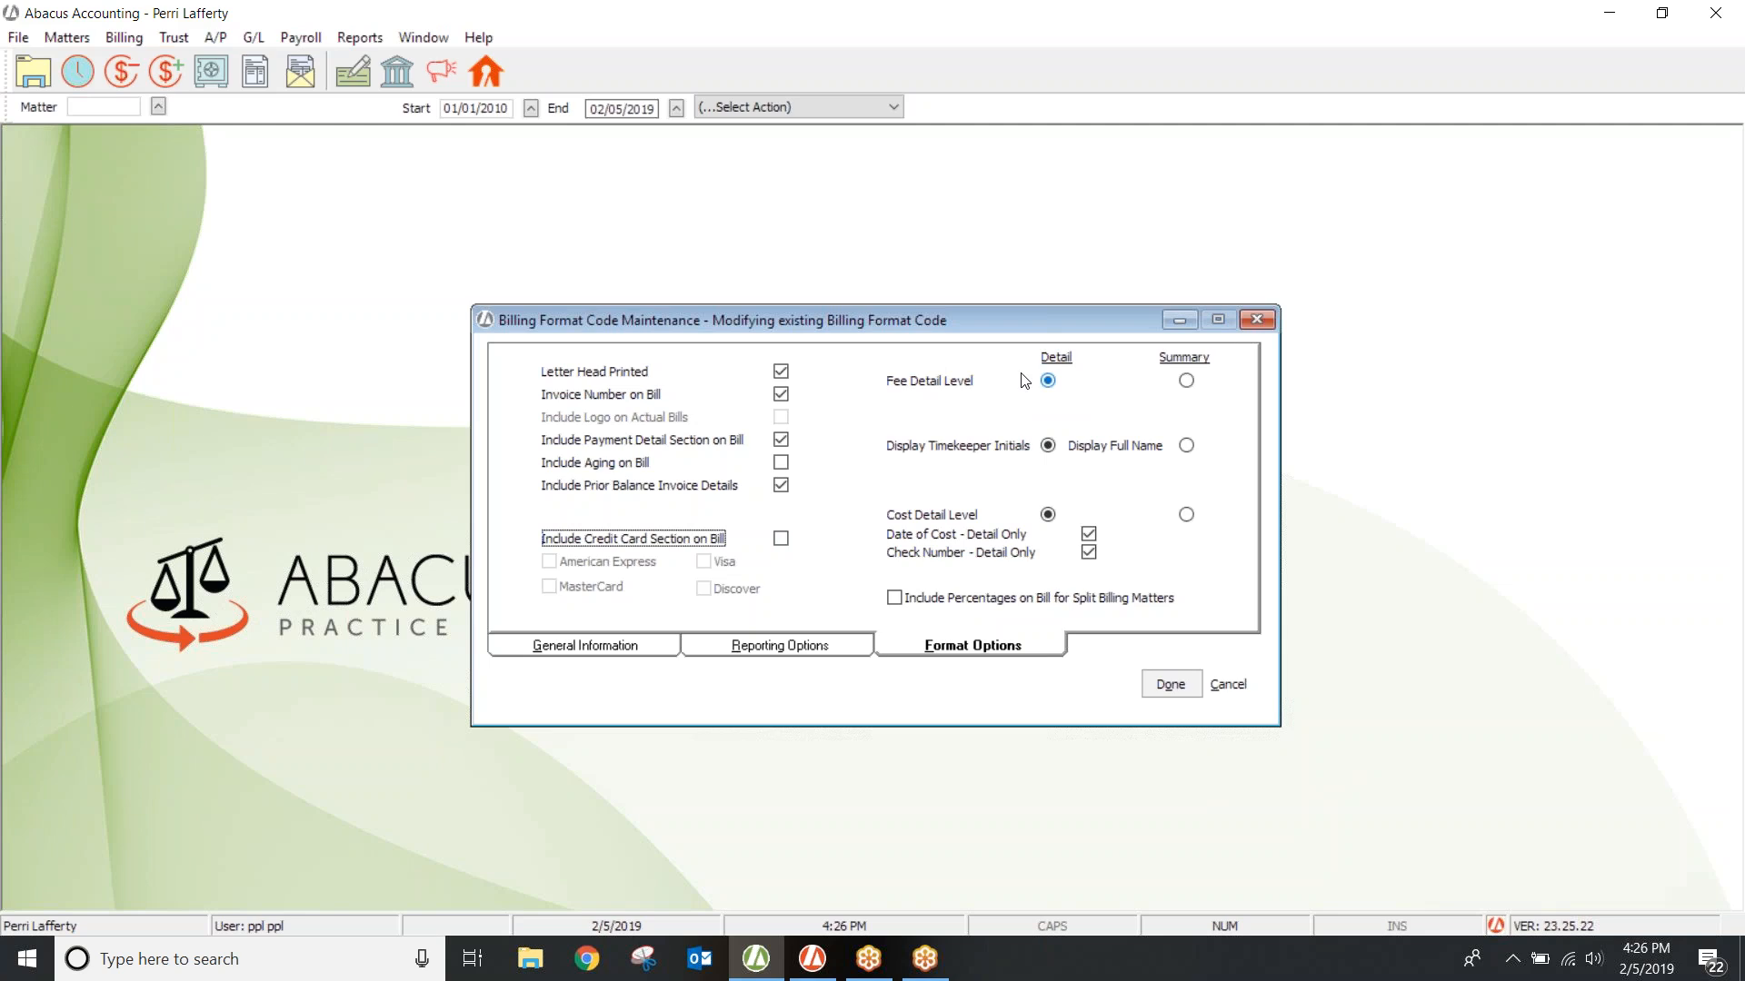
left_click(1143, 383)
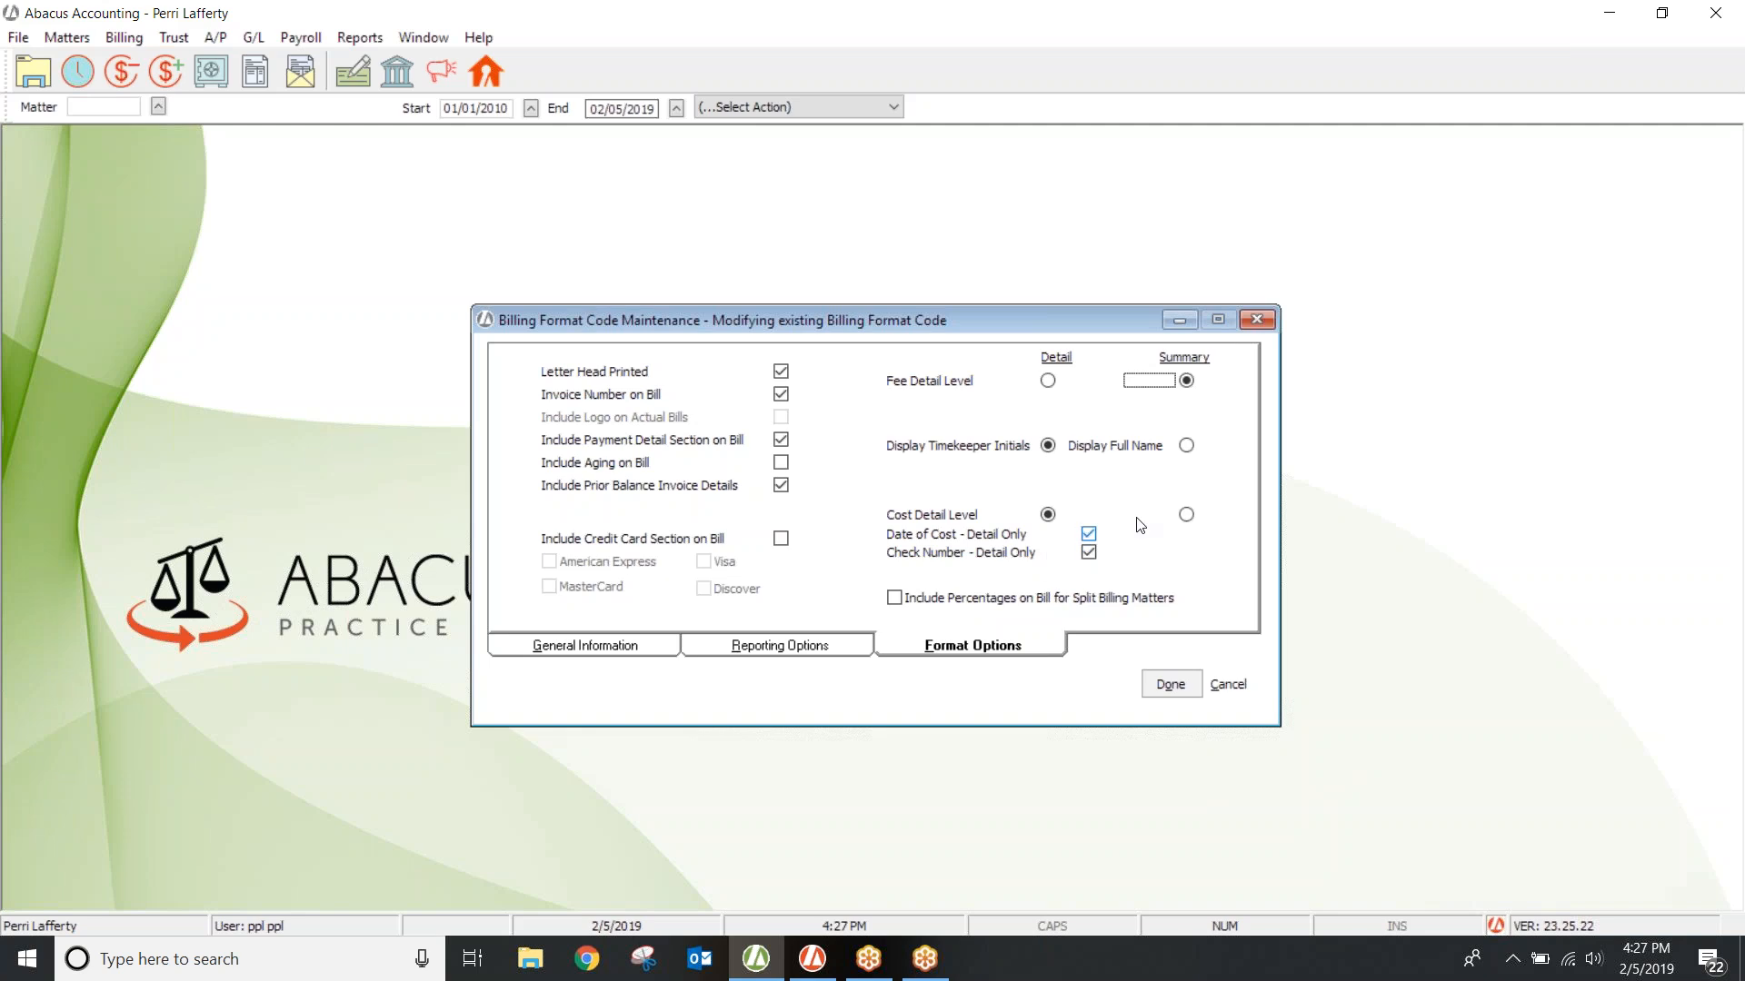
Step: Keep cost detail at Detail level with Date of Cost shown, then return to General Information
left_click(1187, 516)
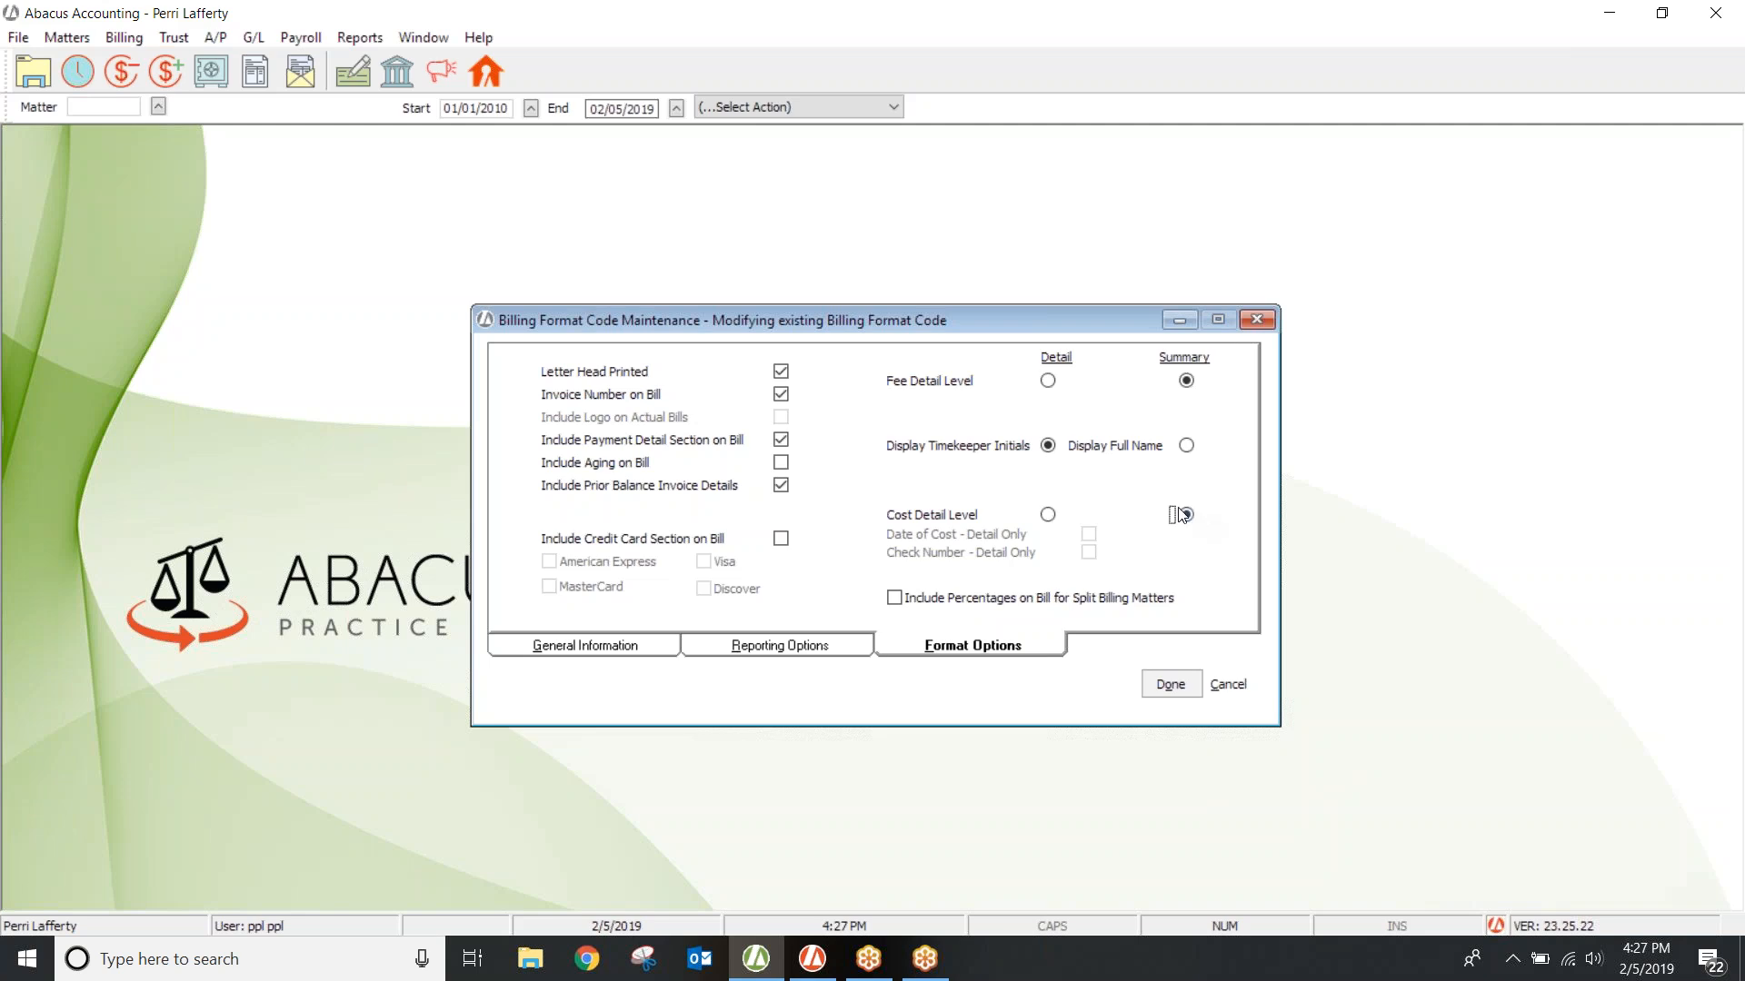
left_click(1048, 514)
left_click(1088, 535)
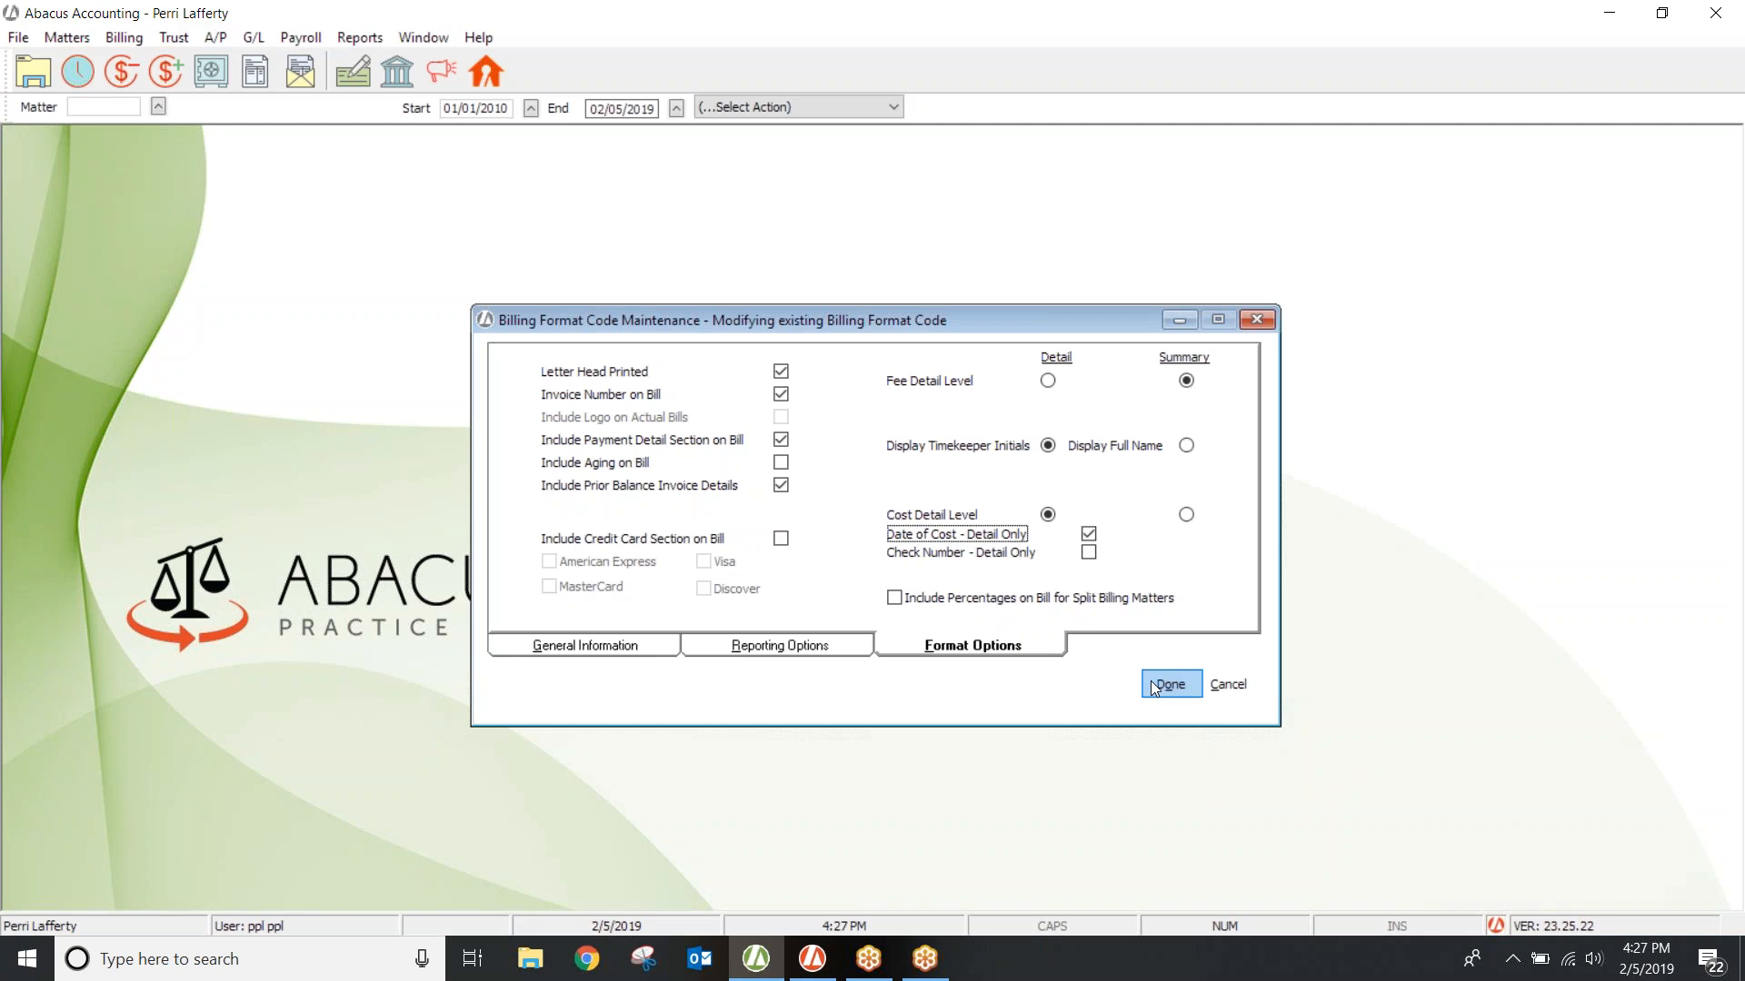
left_click(658, 646)
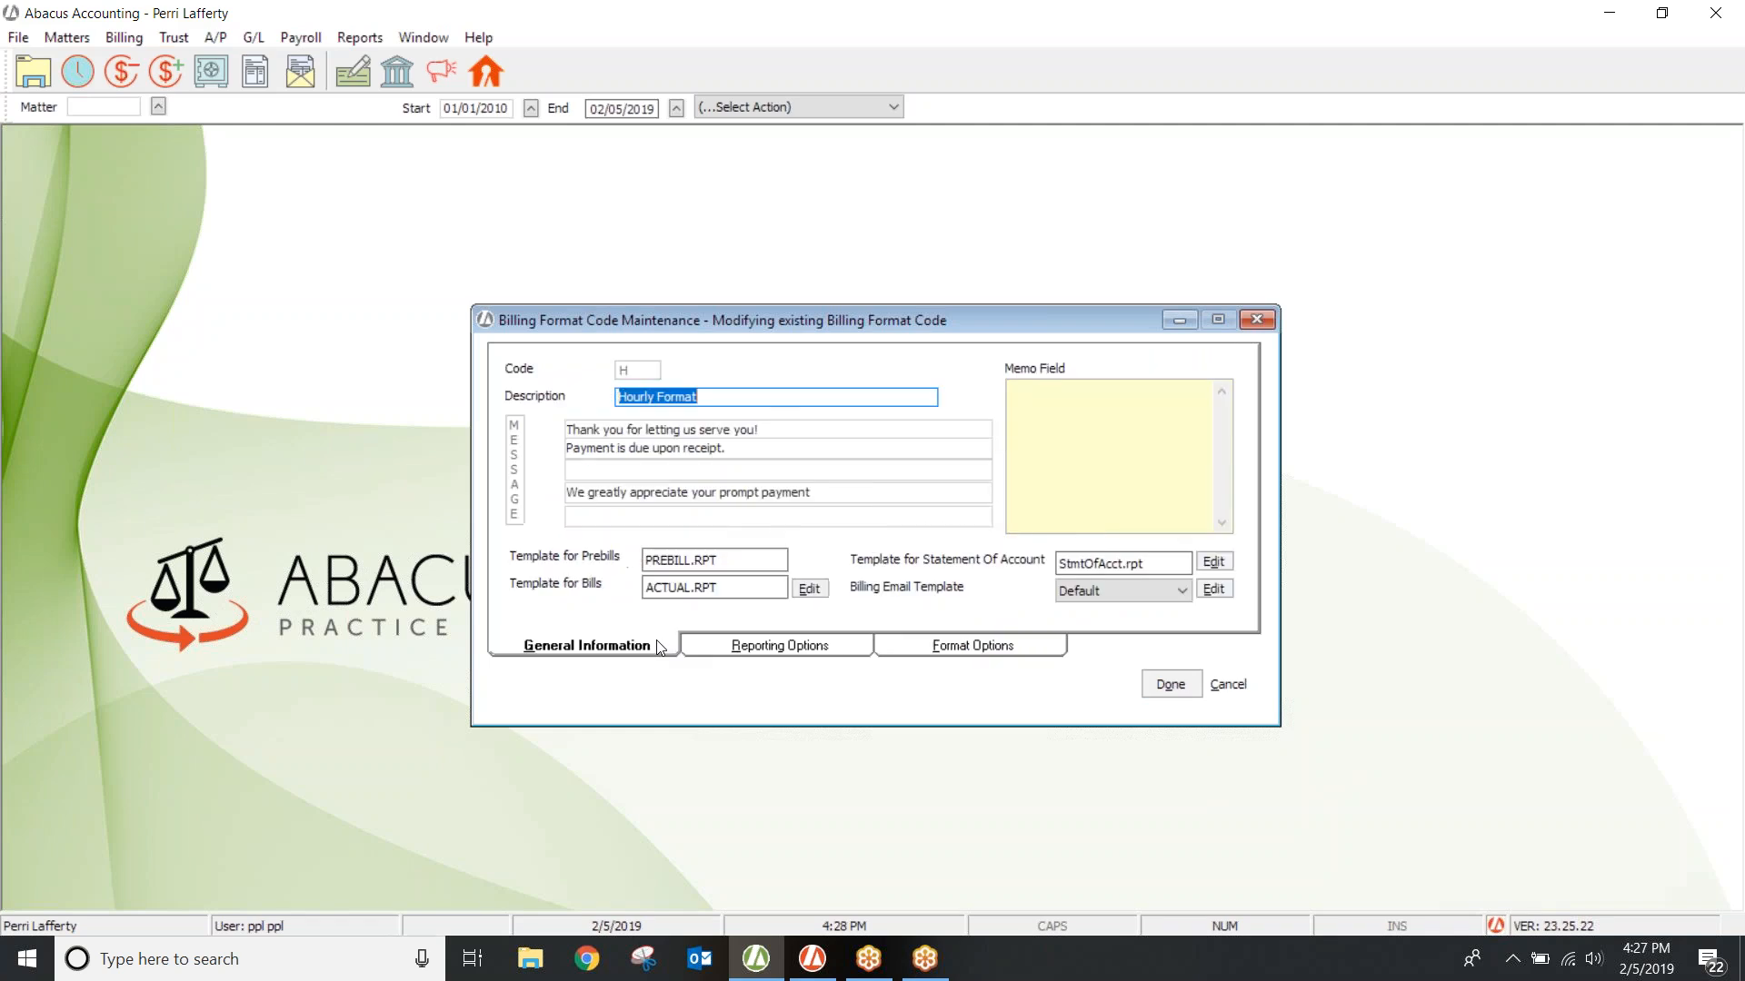
Step: Open the ACTUAL.RPT Template for Bills in the Edit Report designer
left_click(815, 587)
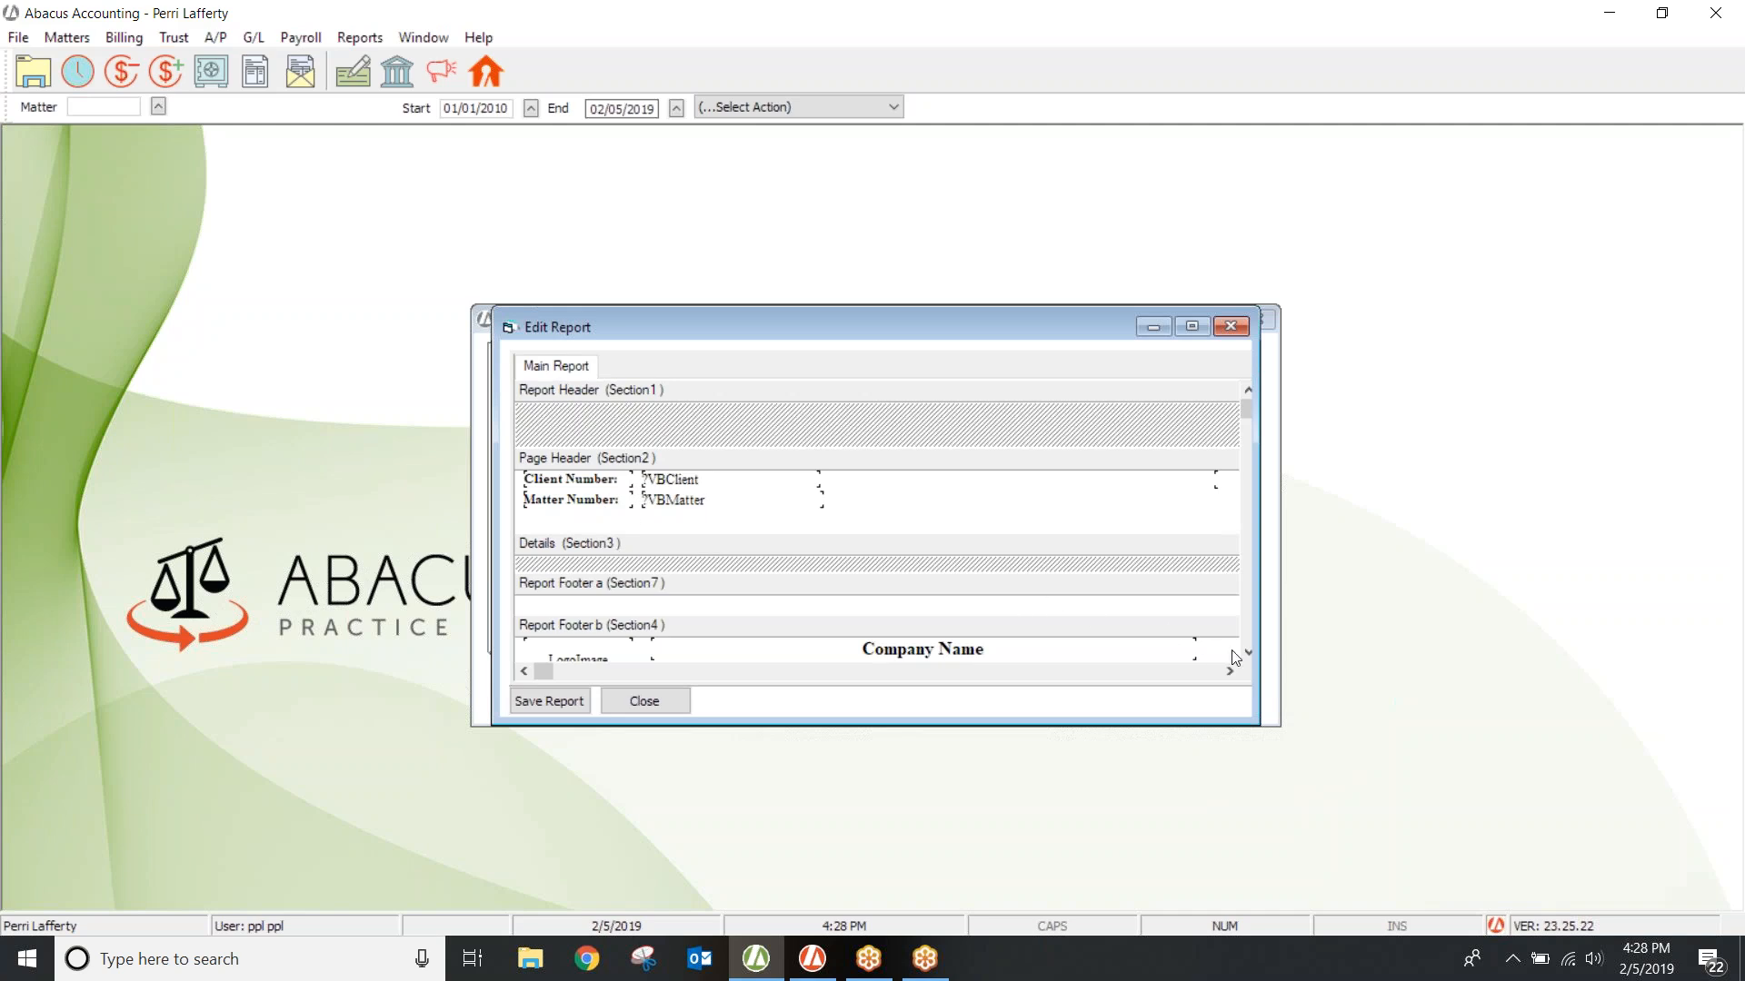
Step: Inspect the subHEADER.rpt subreport, then close the report designer and the Hourly Format code
scroll(1245, 655, "down", 3)
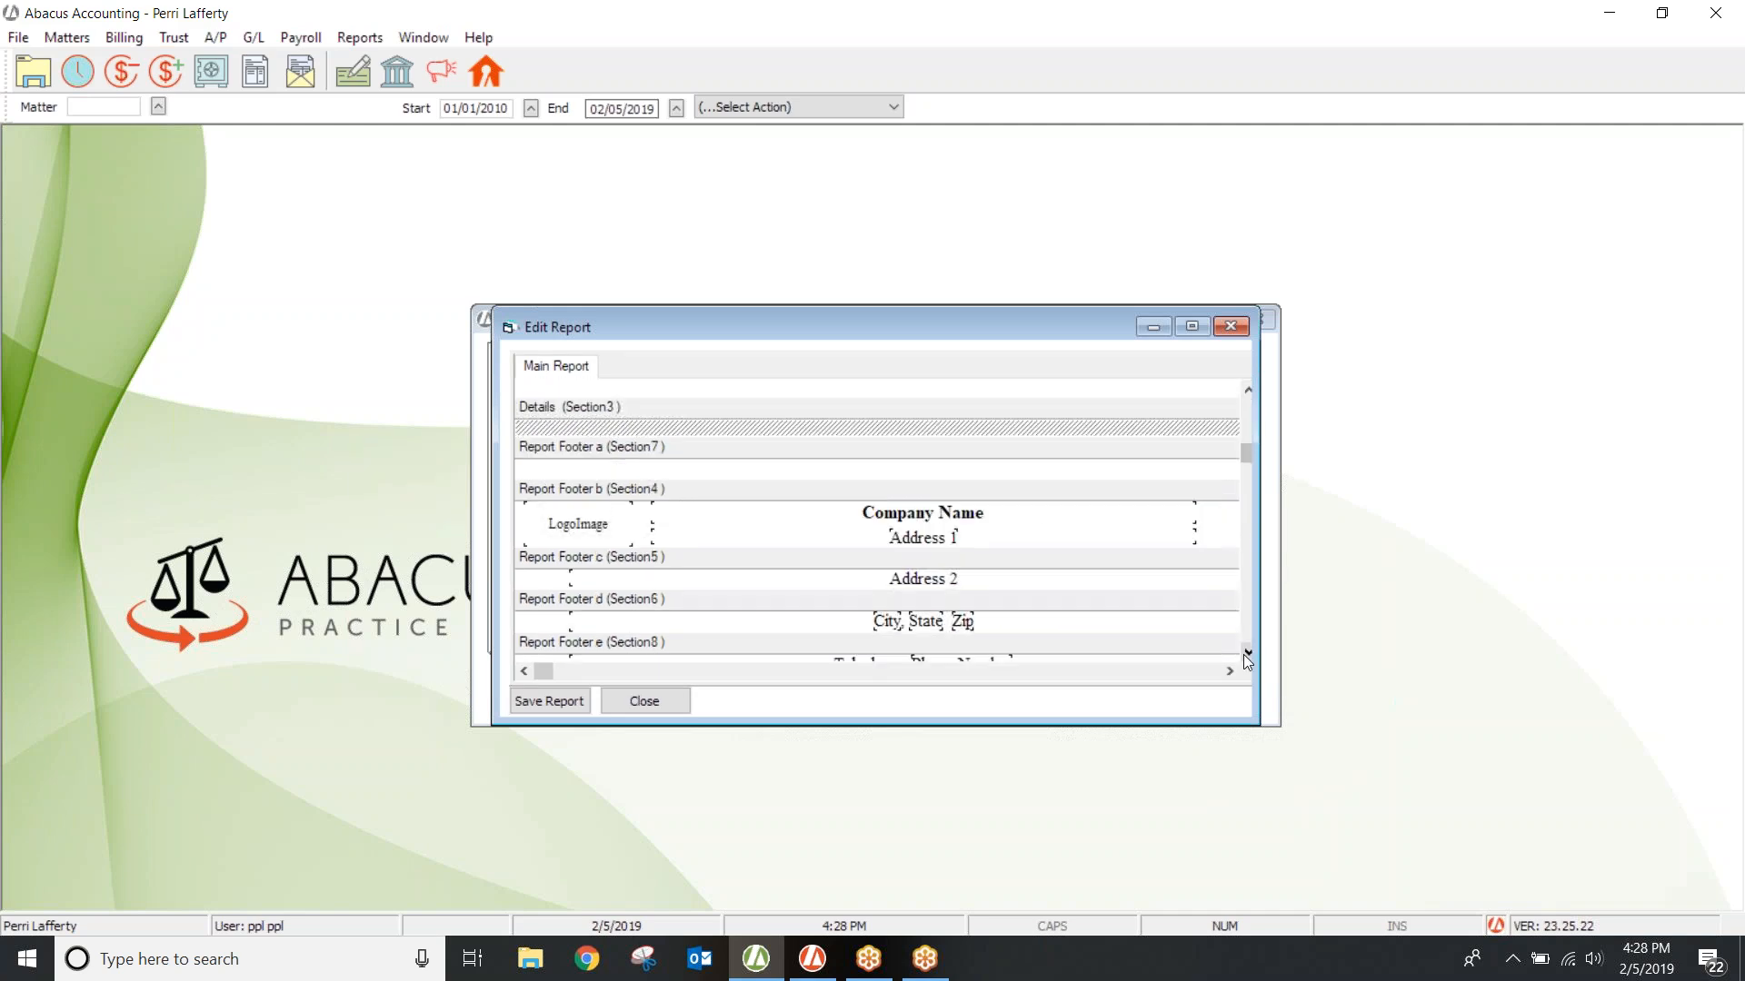
scroll(1243, 654, "down", 2)
scroll(1245, 654, "down", 2)
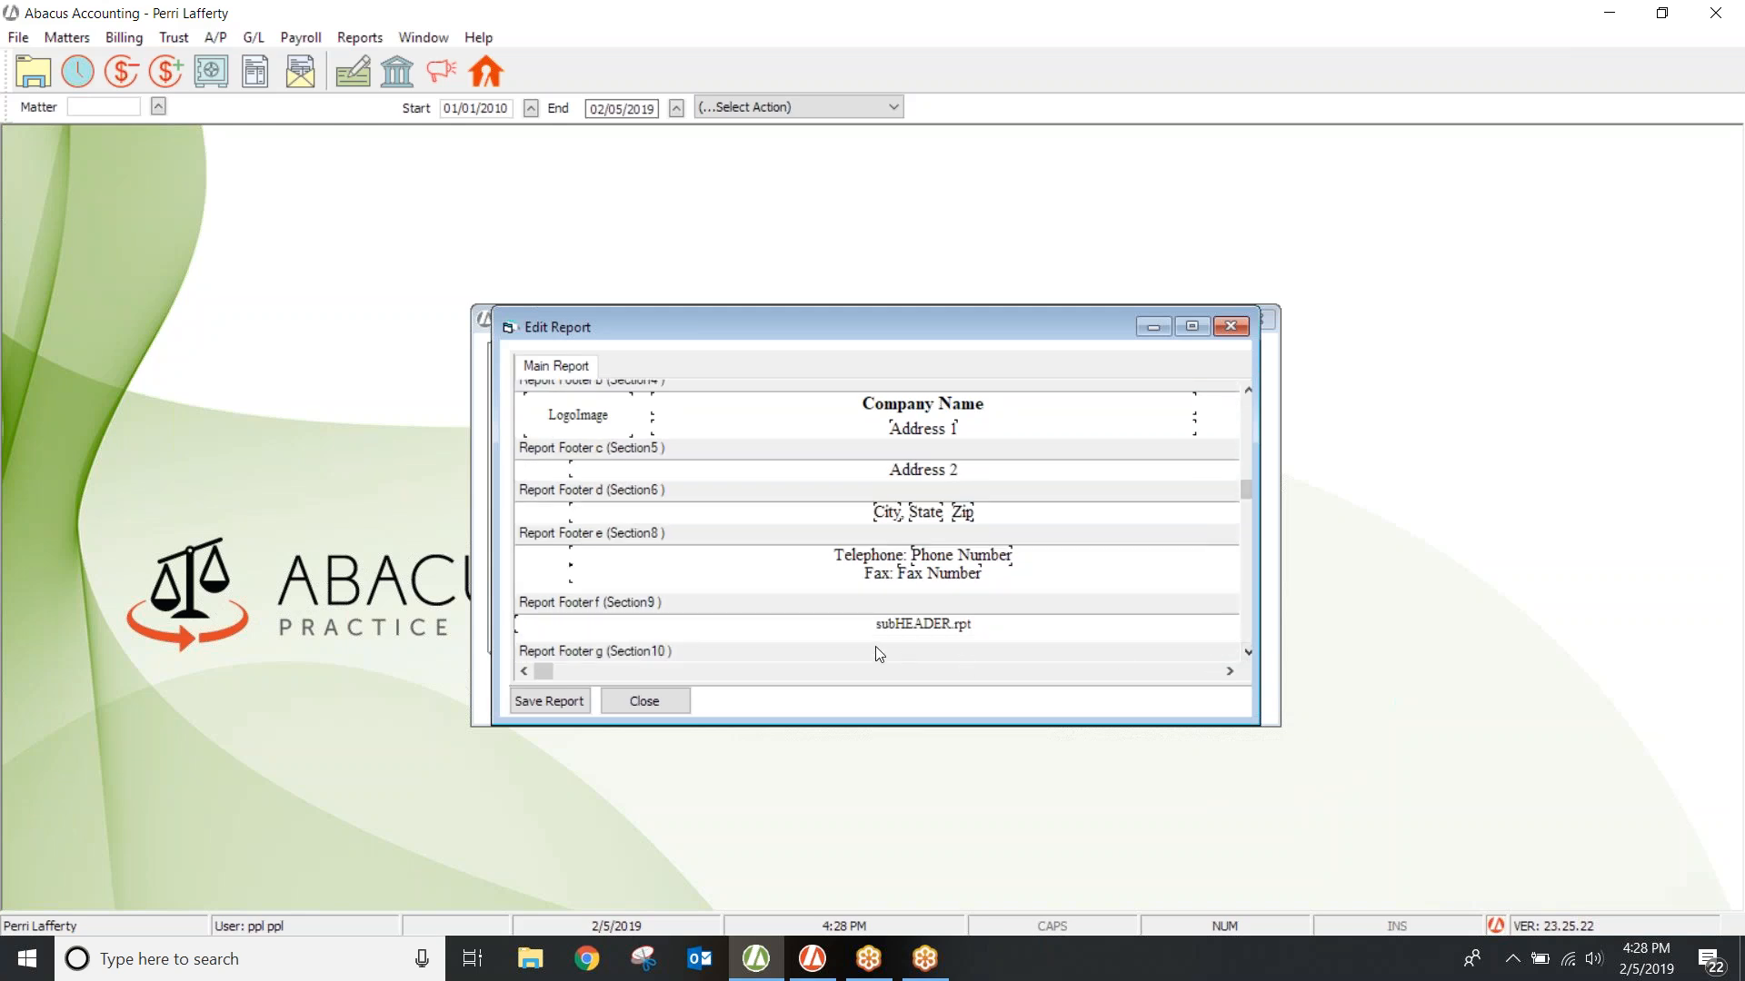
double_click(913, 627)
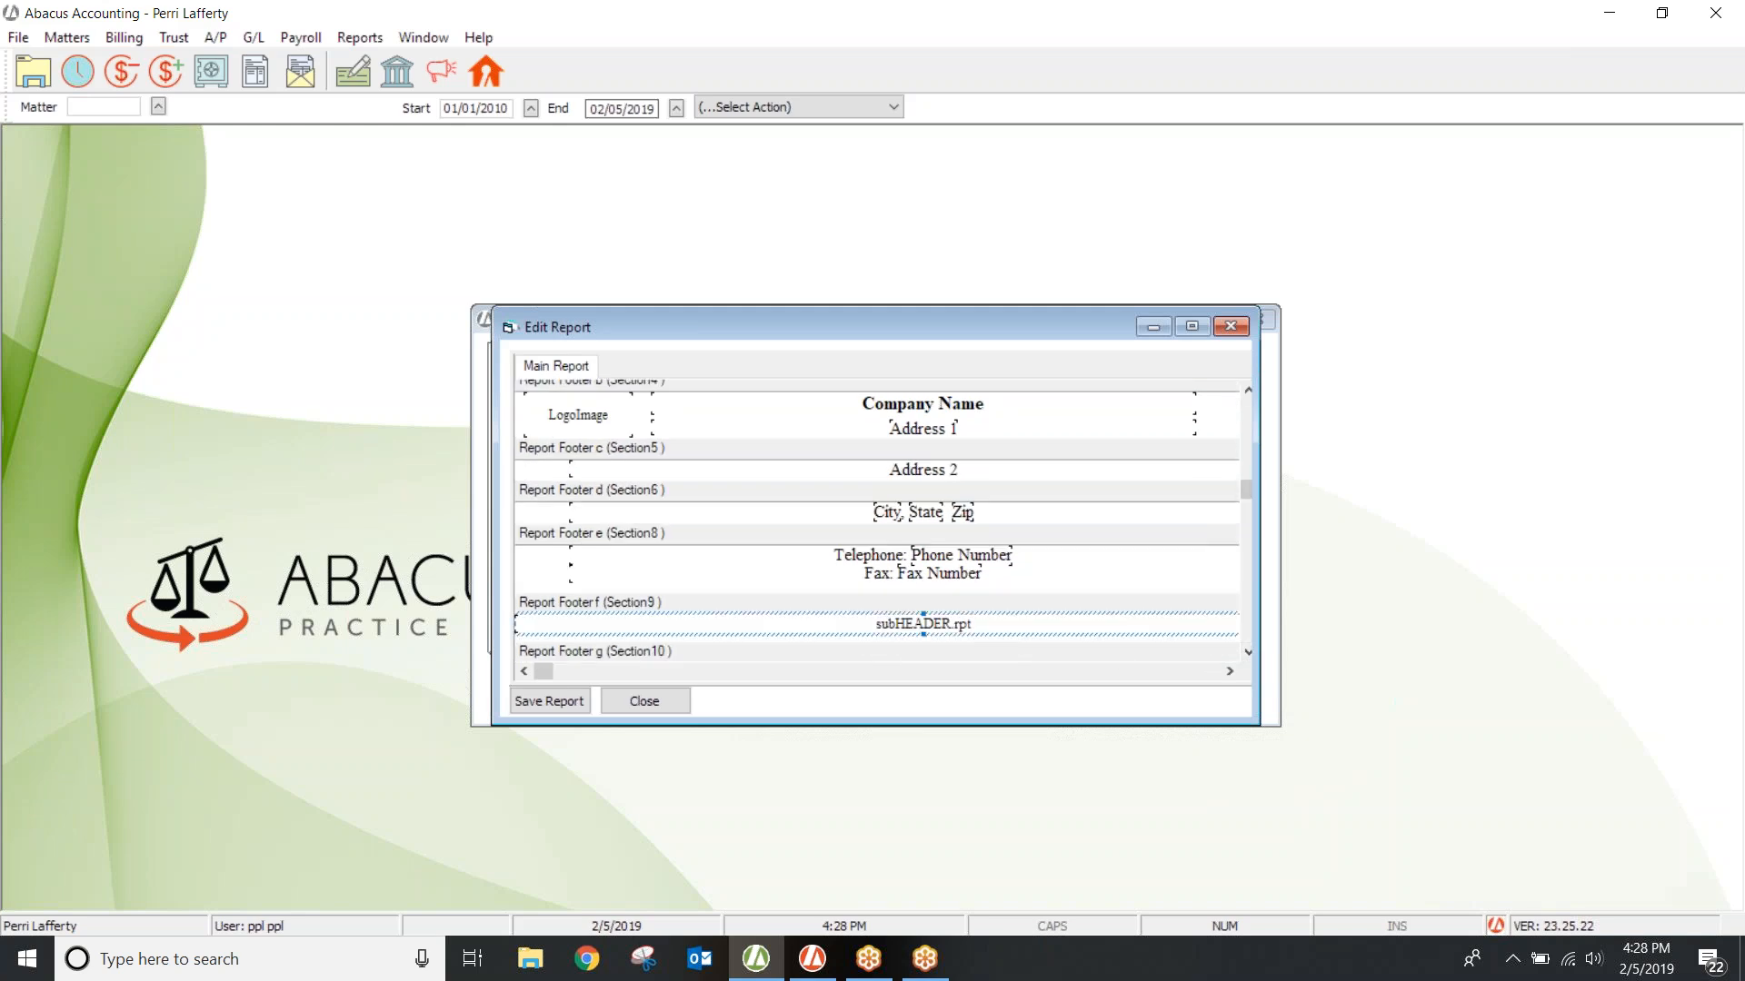
left_click(1248, 651)
scroll(1247, 647, "down", 5)
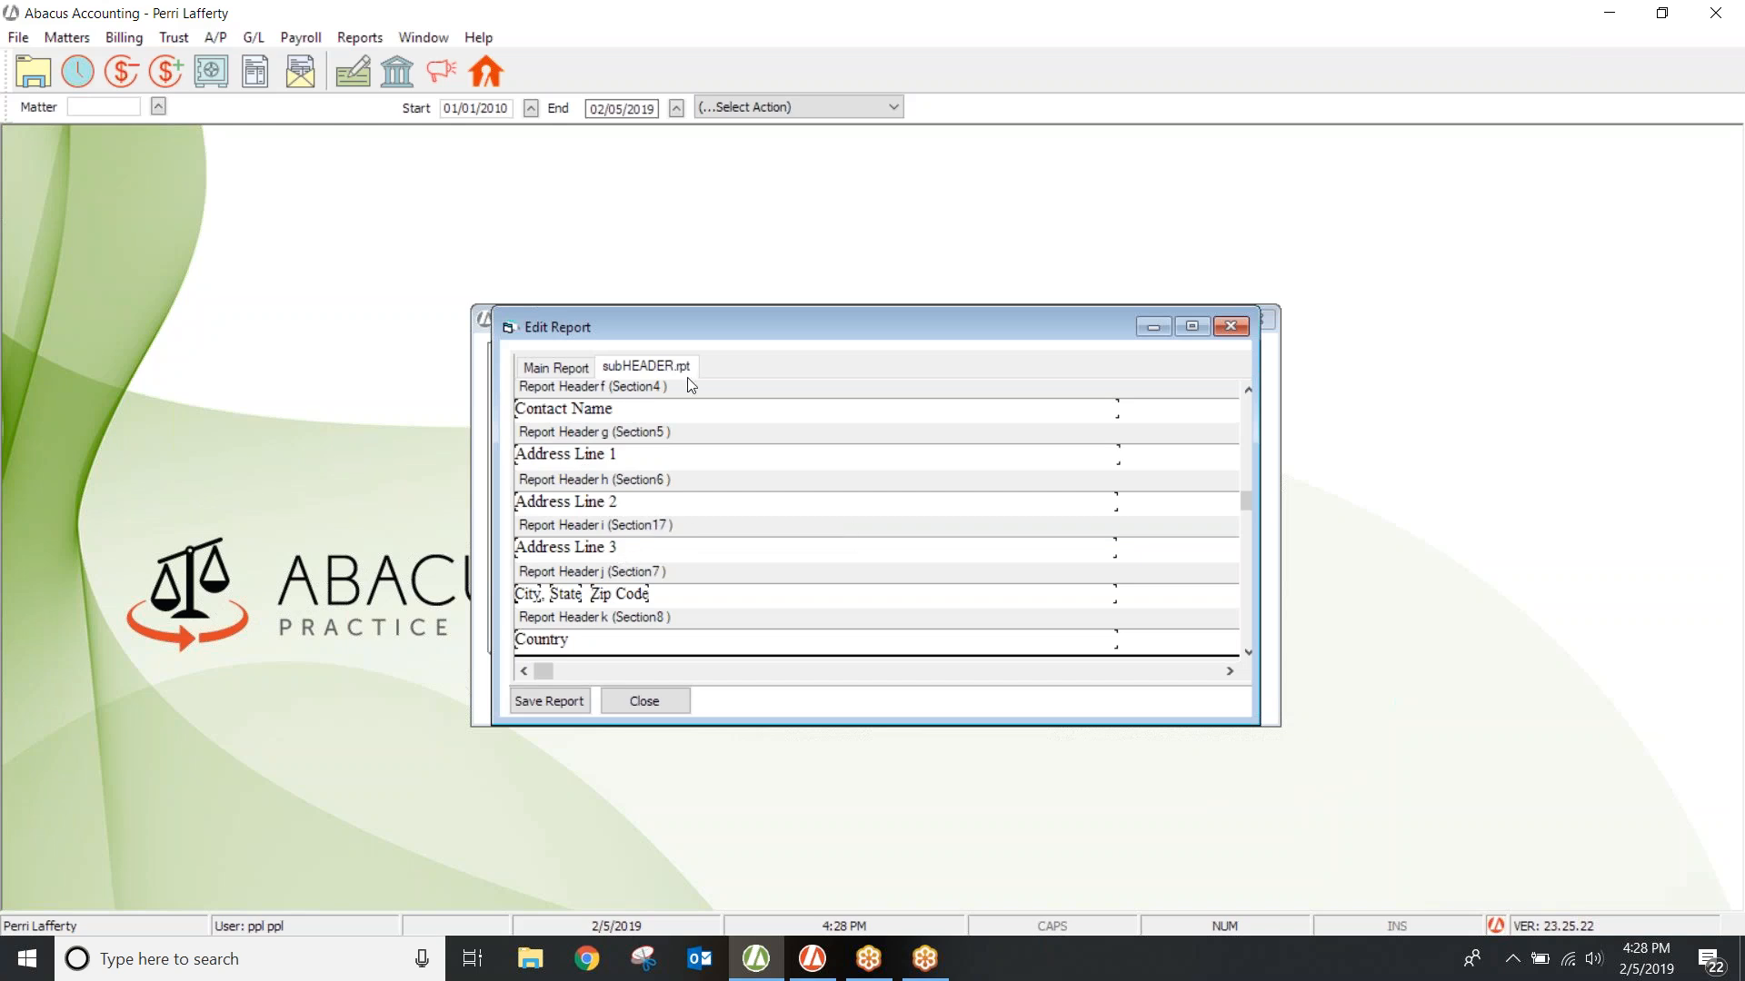
left_click(1229, 328)
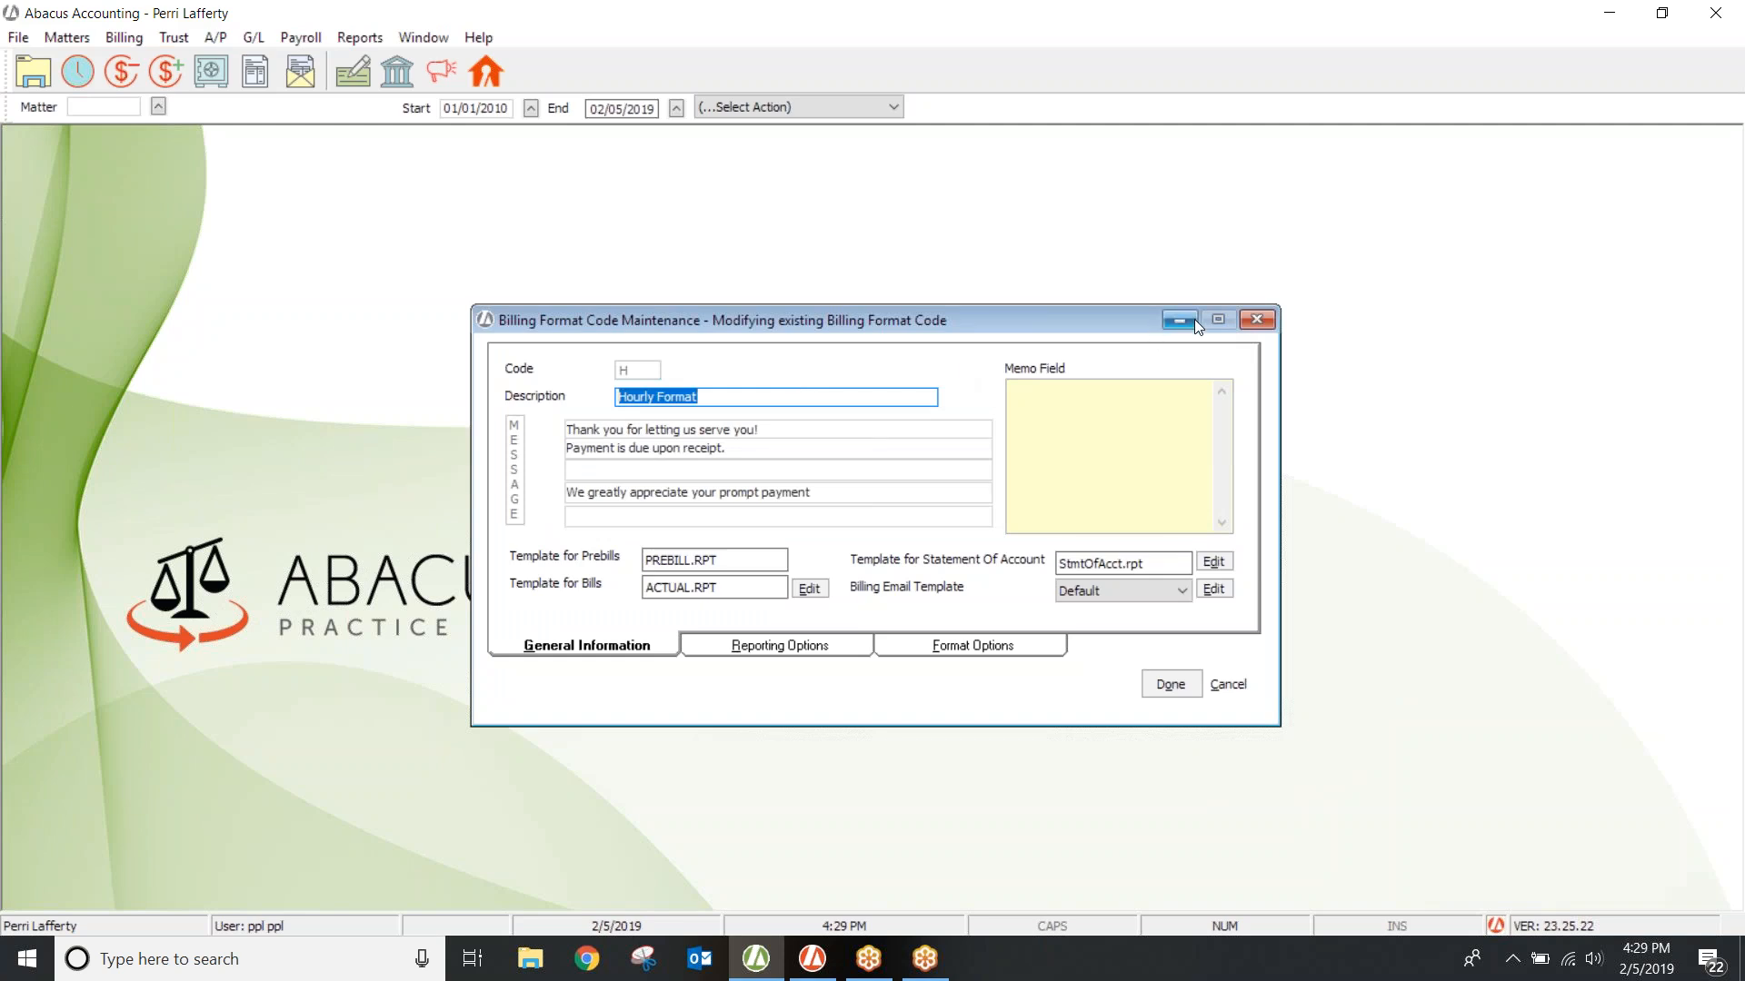
left_click(1256, 322)
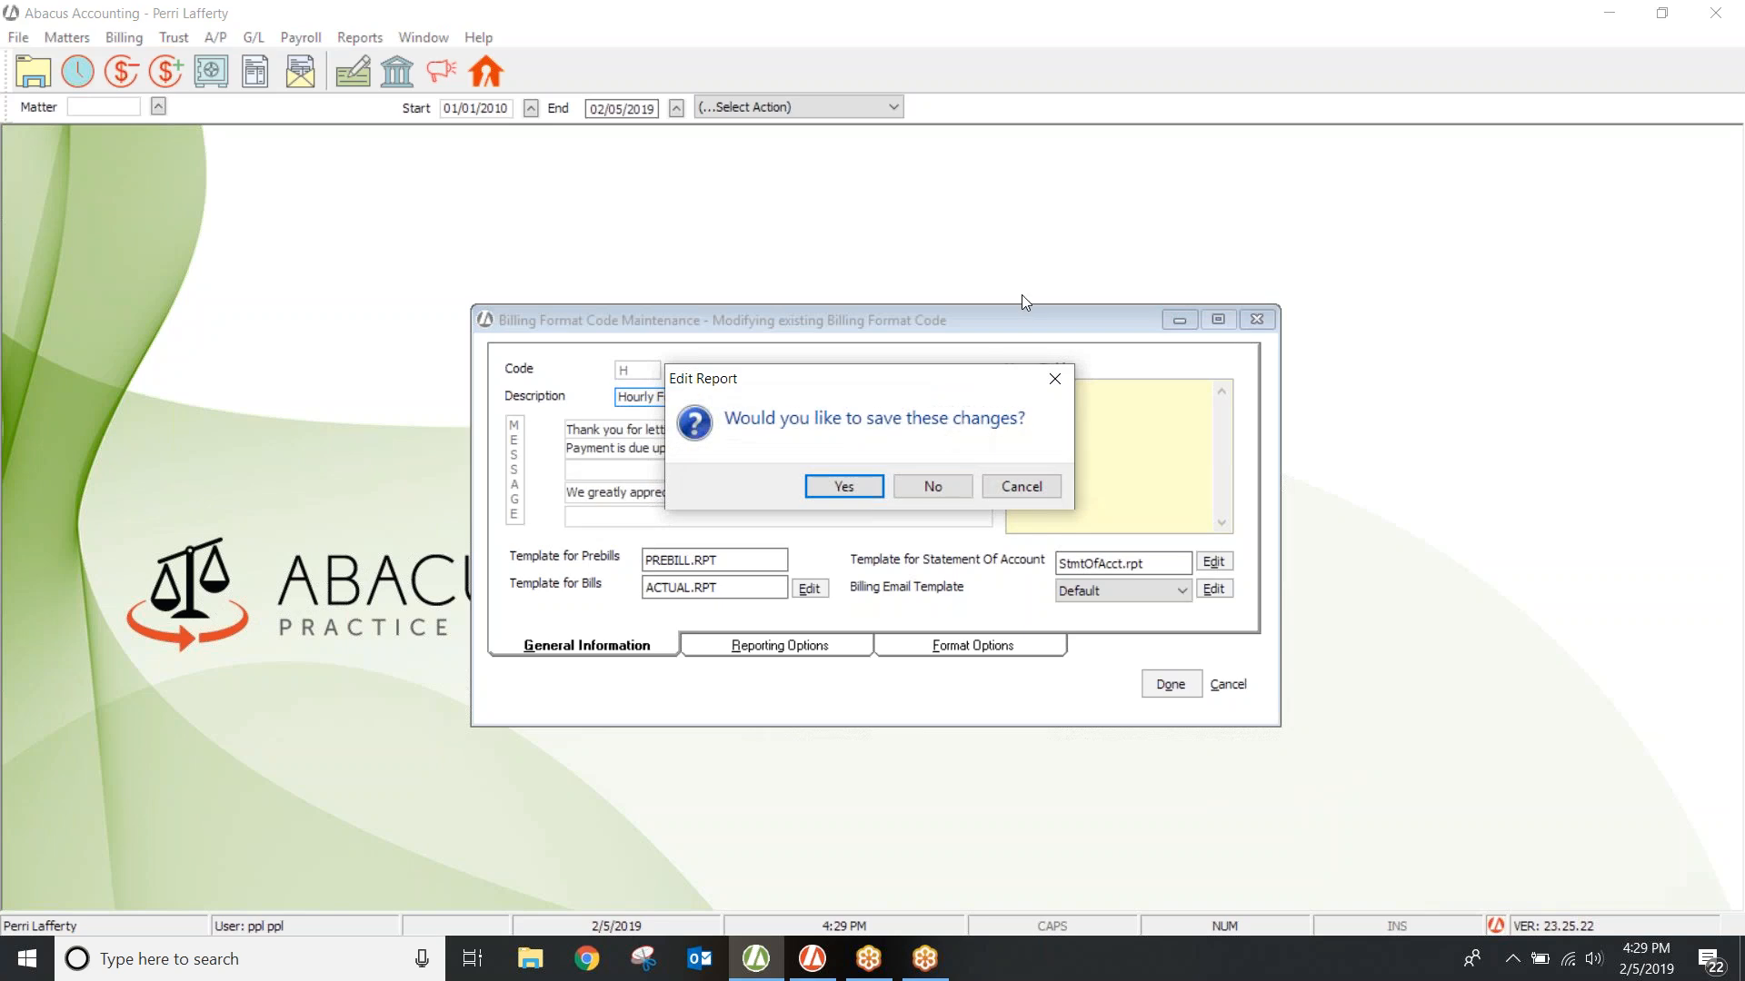
Step: Discard the billing format changes, close the Billing Format Codes list, and head to File > Setup
left_click(936, 485)
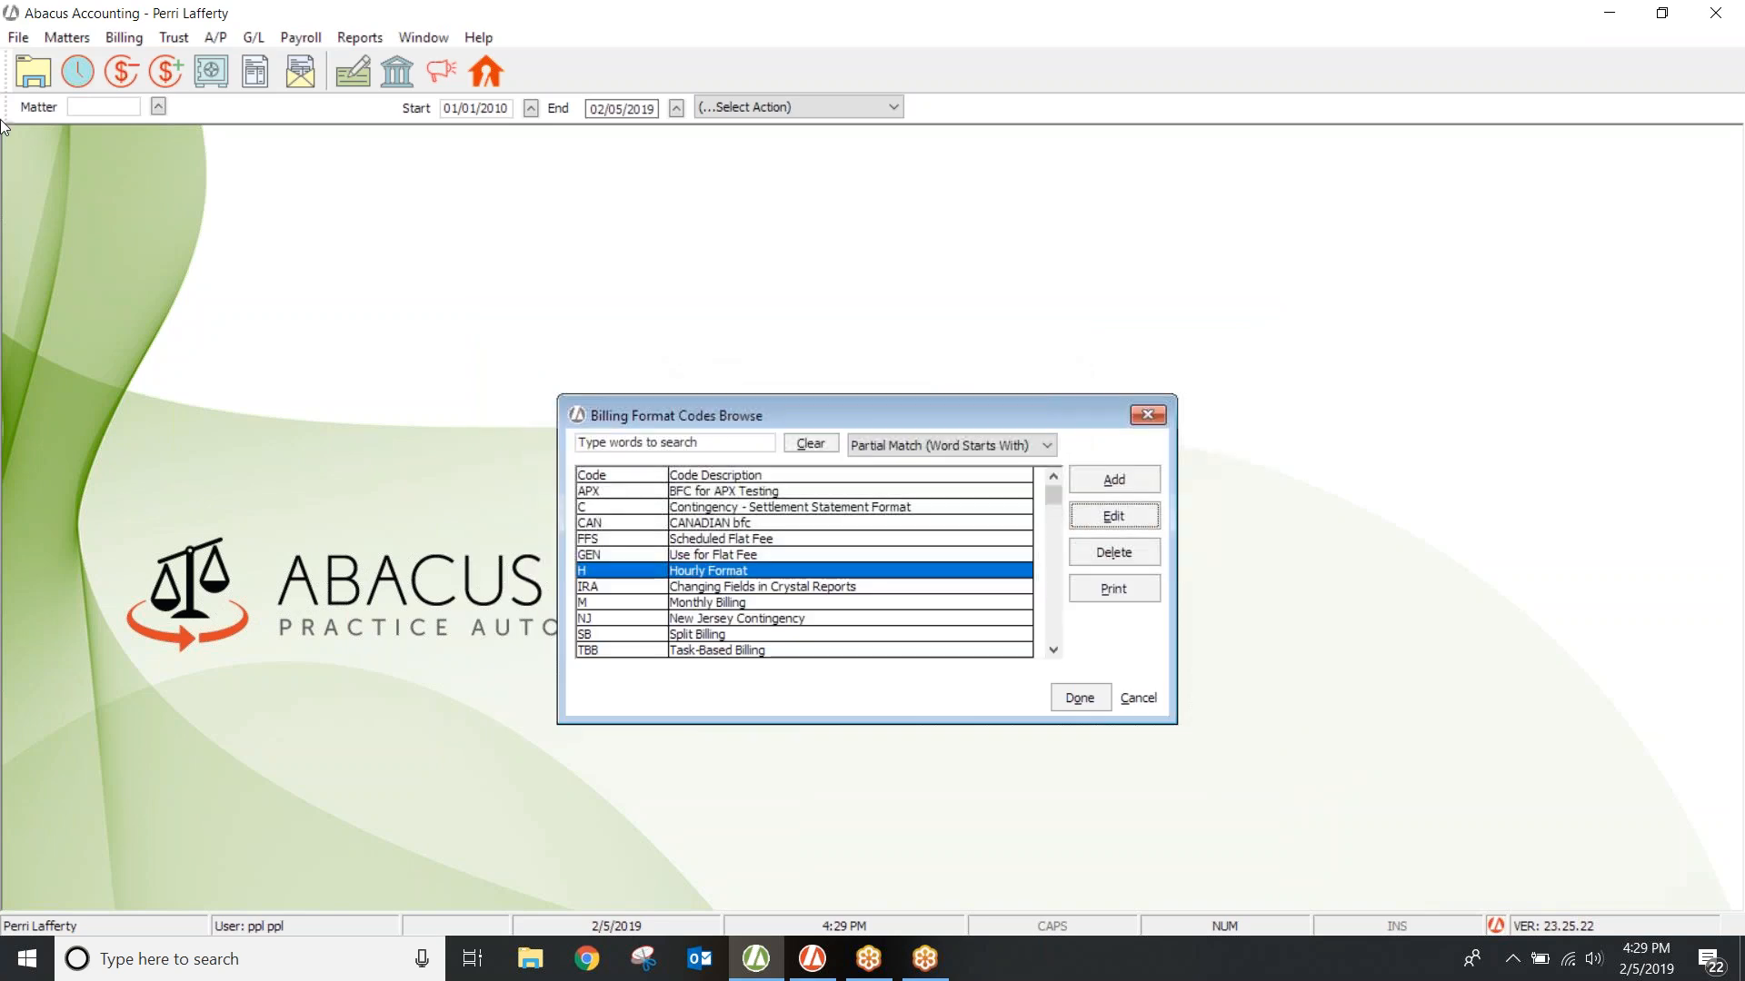
left_click(1147, 415)
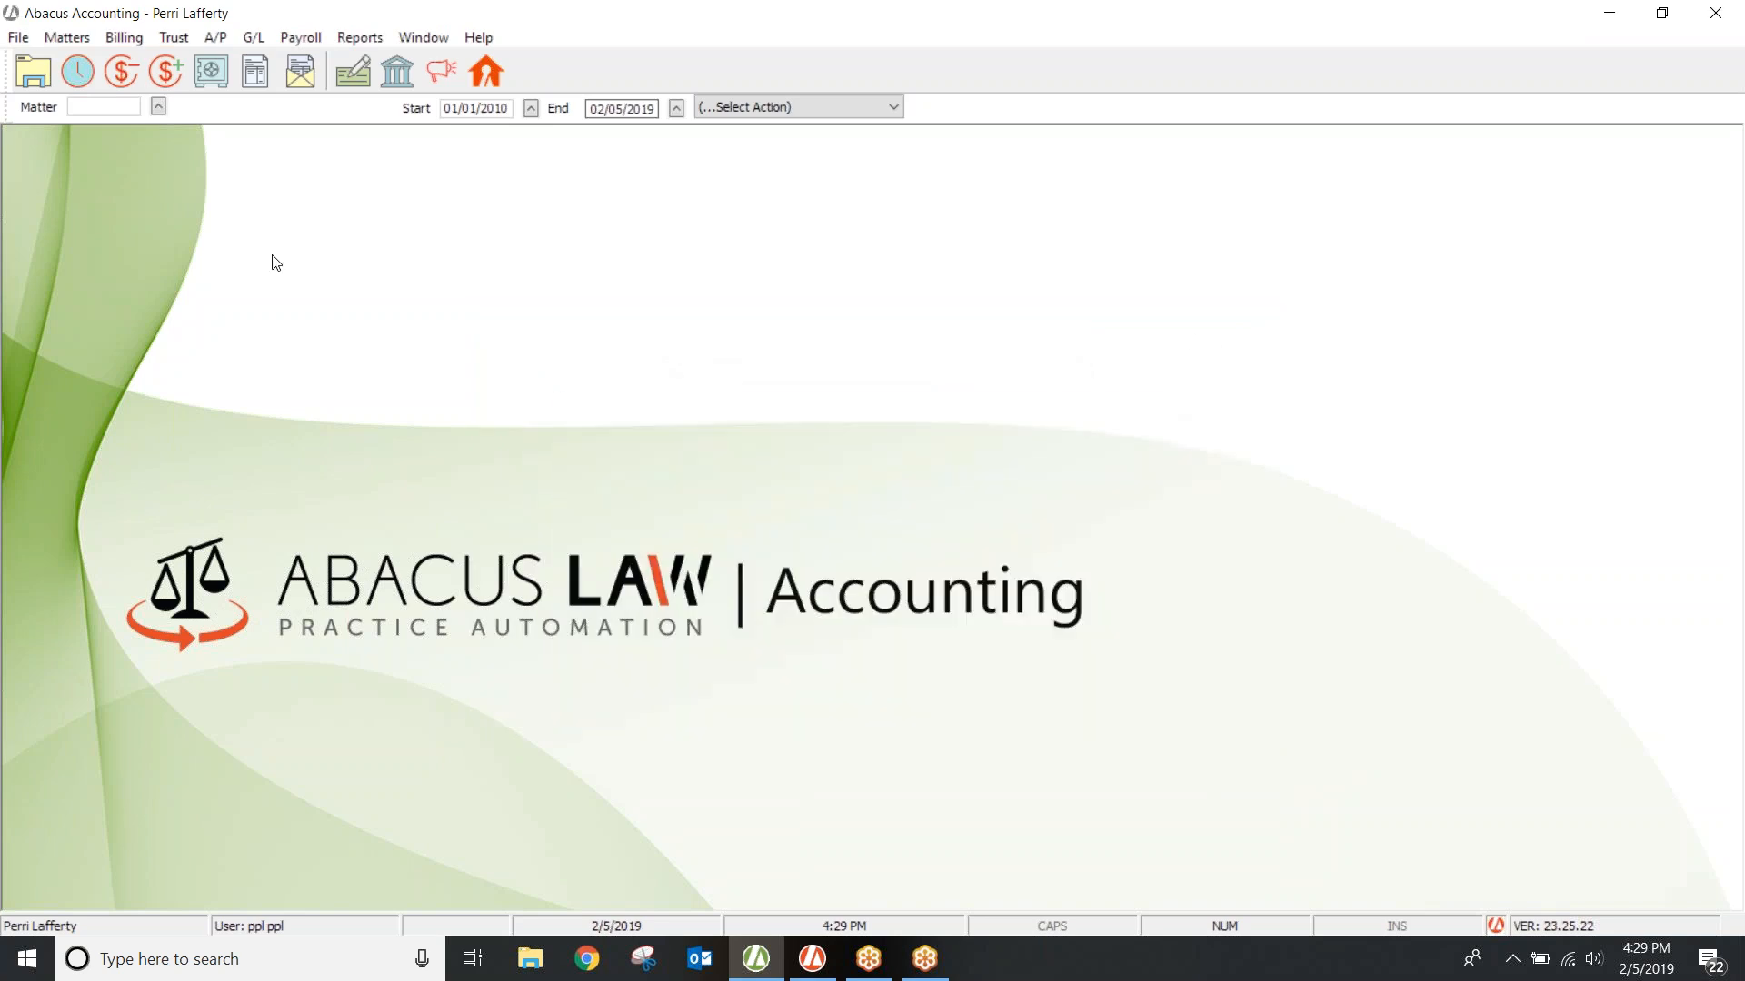
left_click(19, 37)
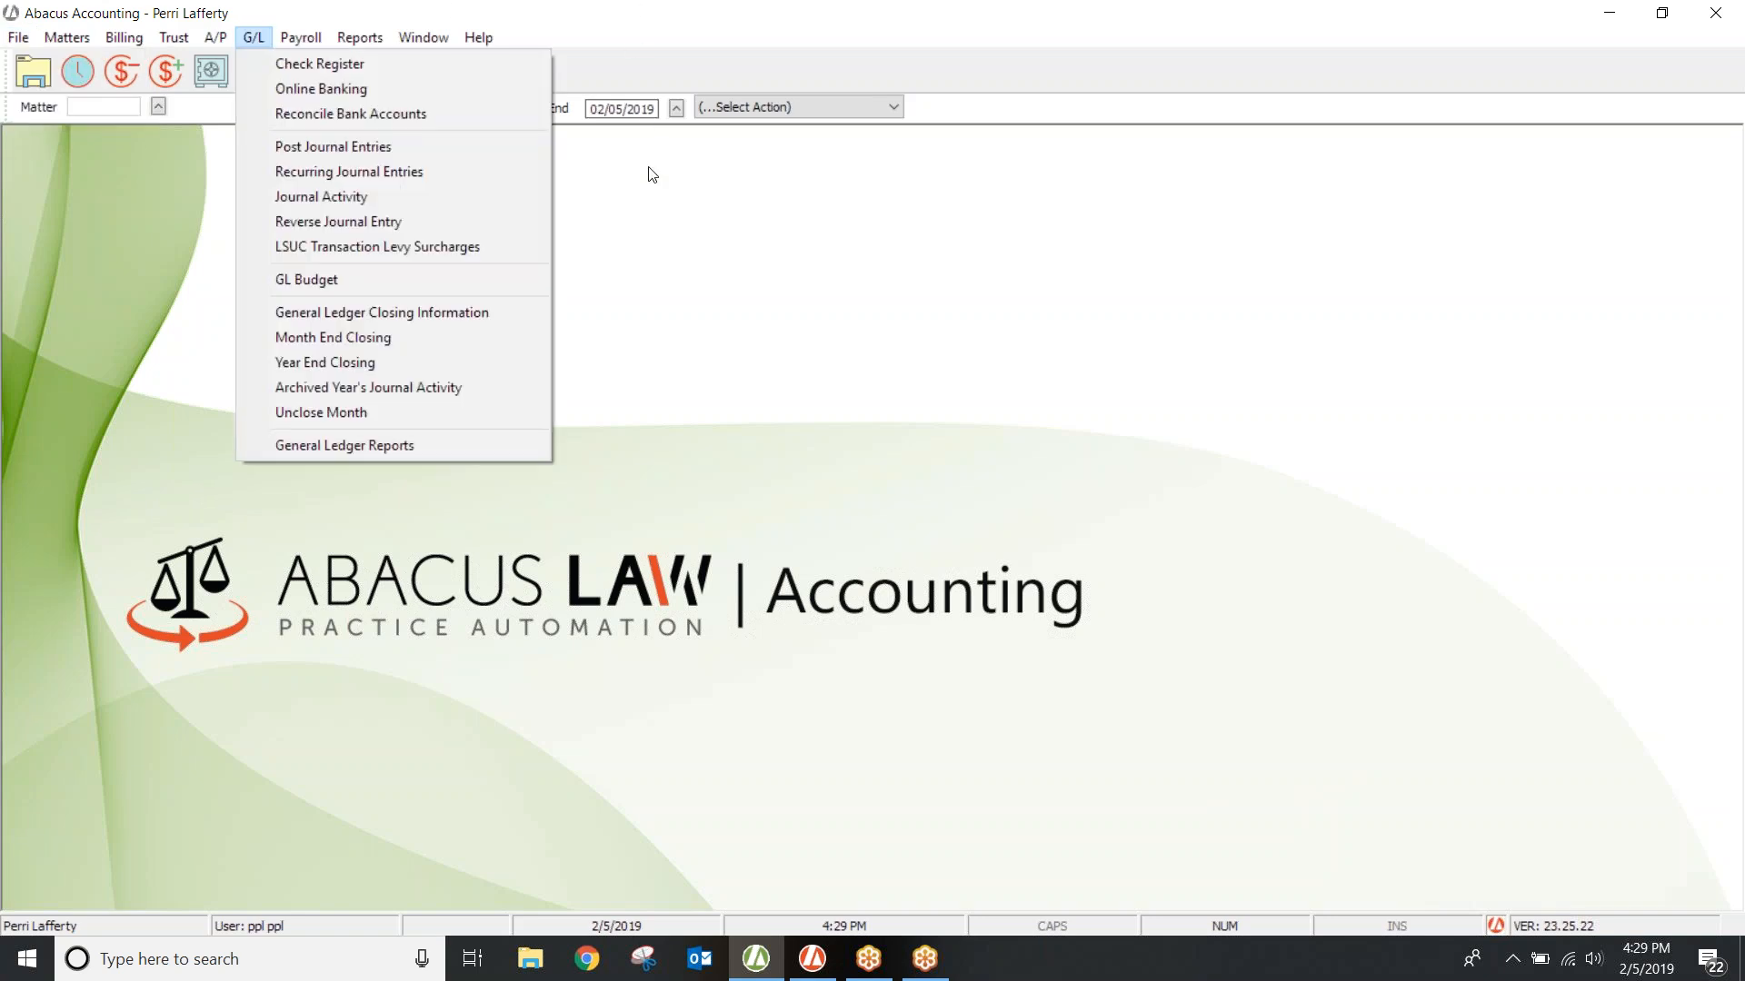
left_click(637, 264)
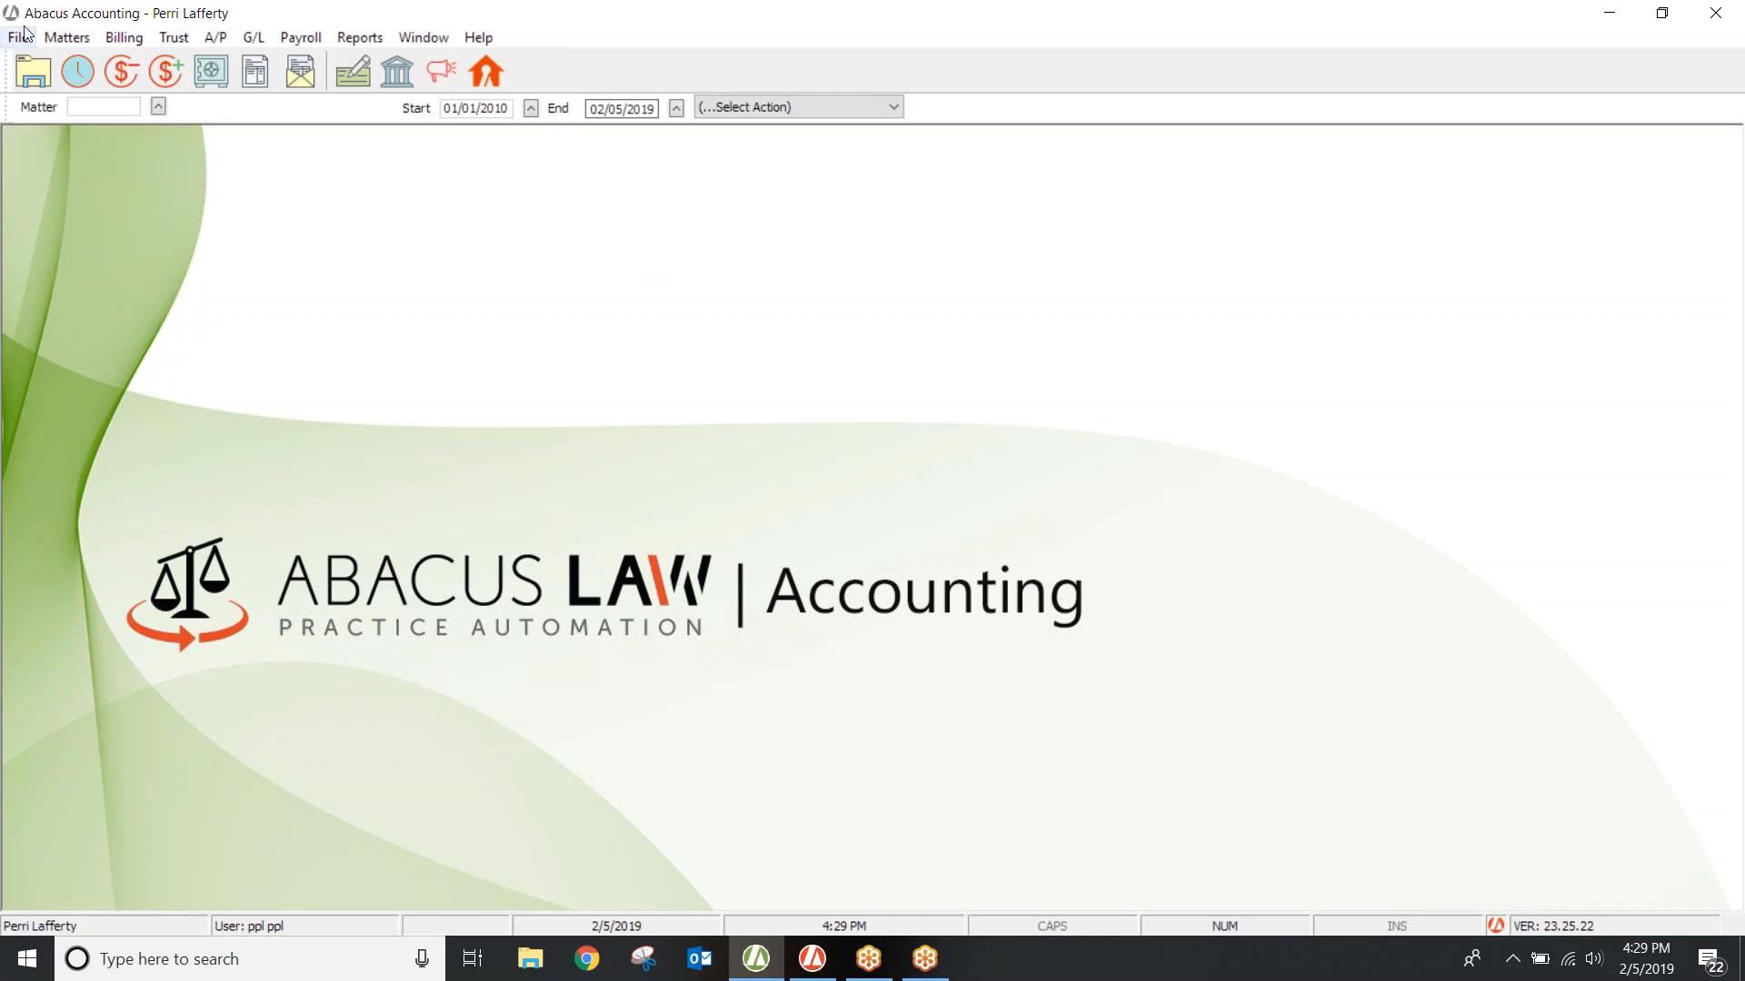
left_click(20, 41)
mouse_move(49, 59)
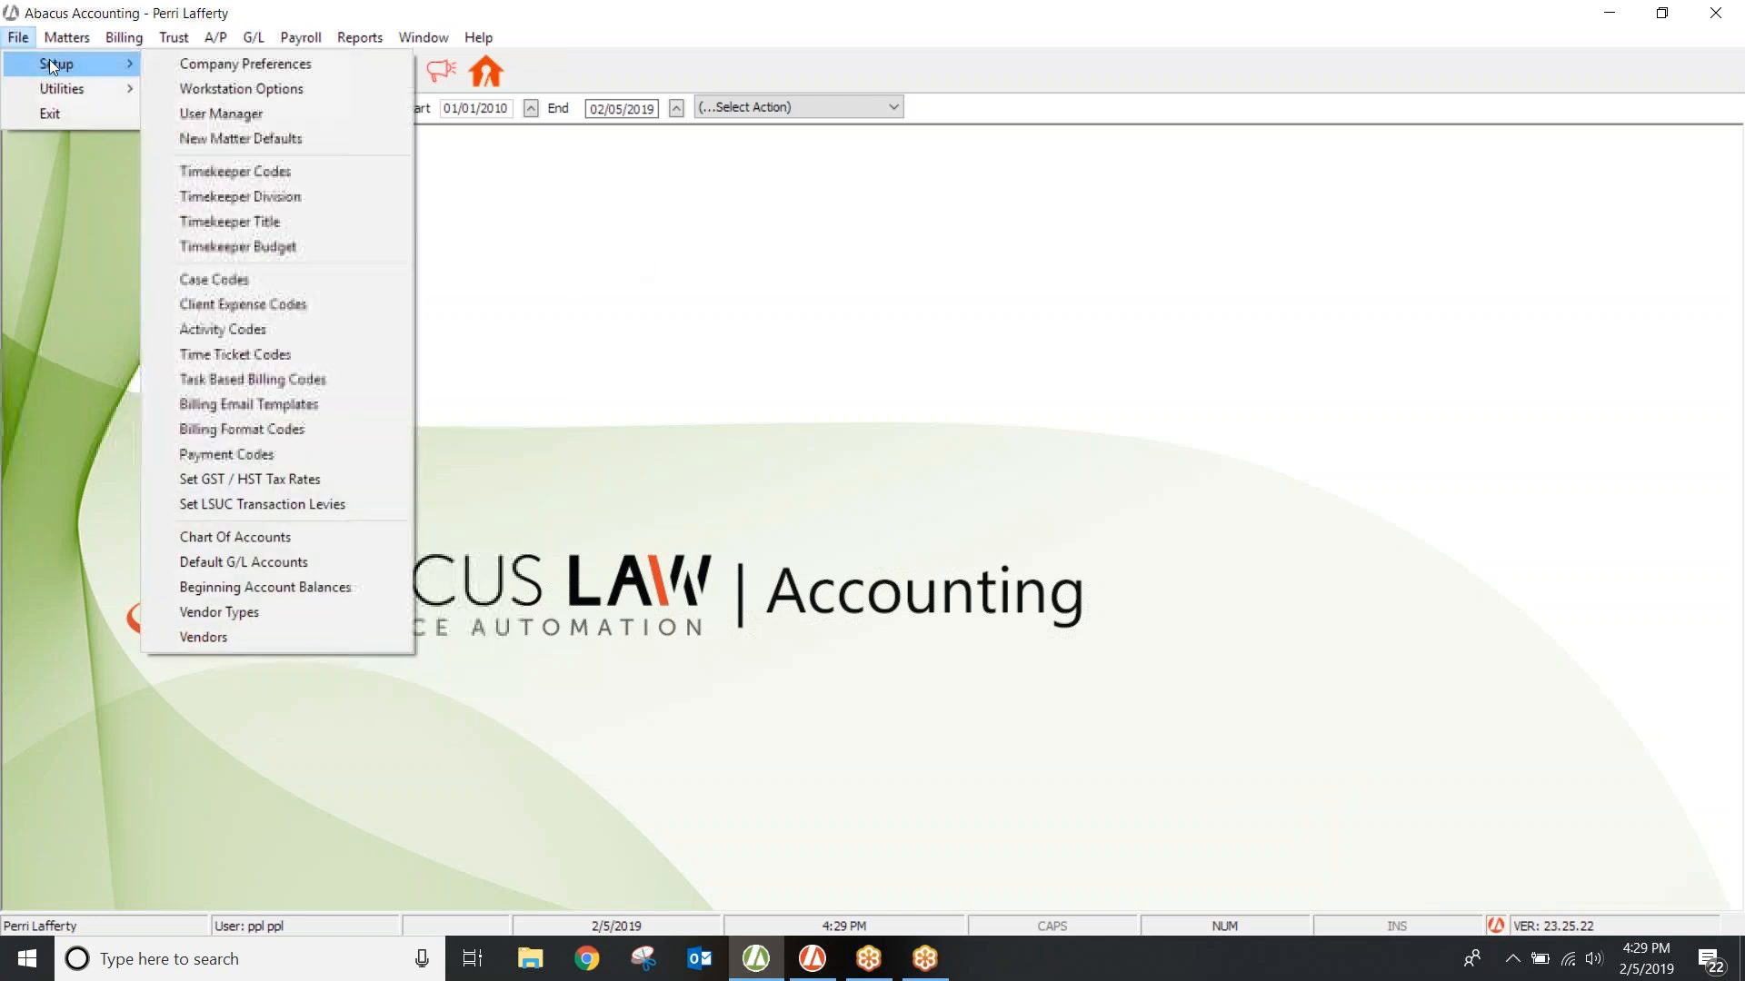
Step: Open the Payment Codes list from Setup and move its window lower on screen
left_click(265, 454)
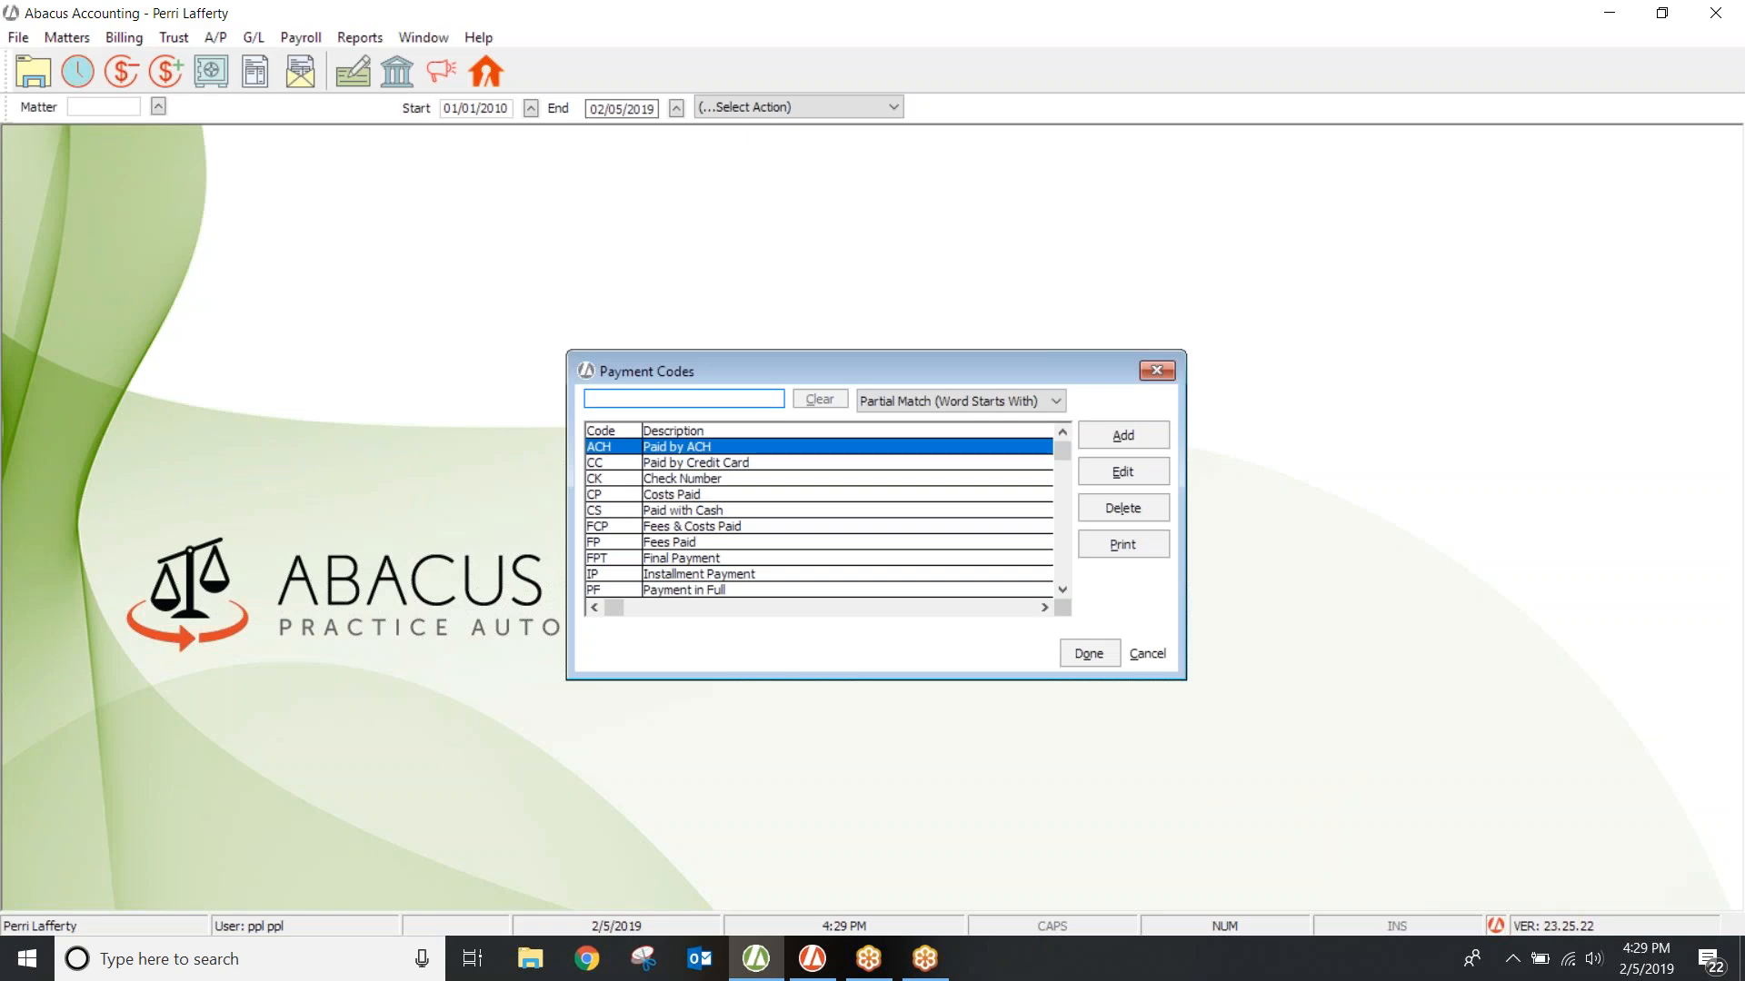
left_click_drag(740, 362, 622, 525)
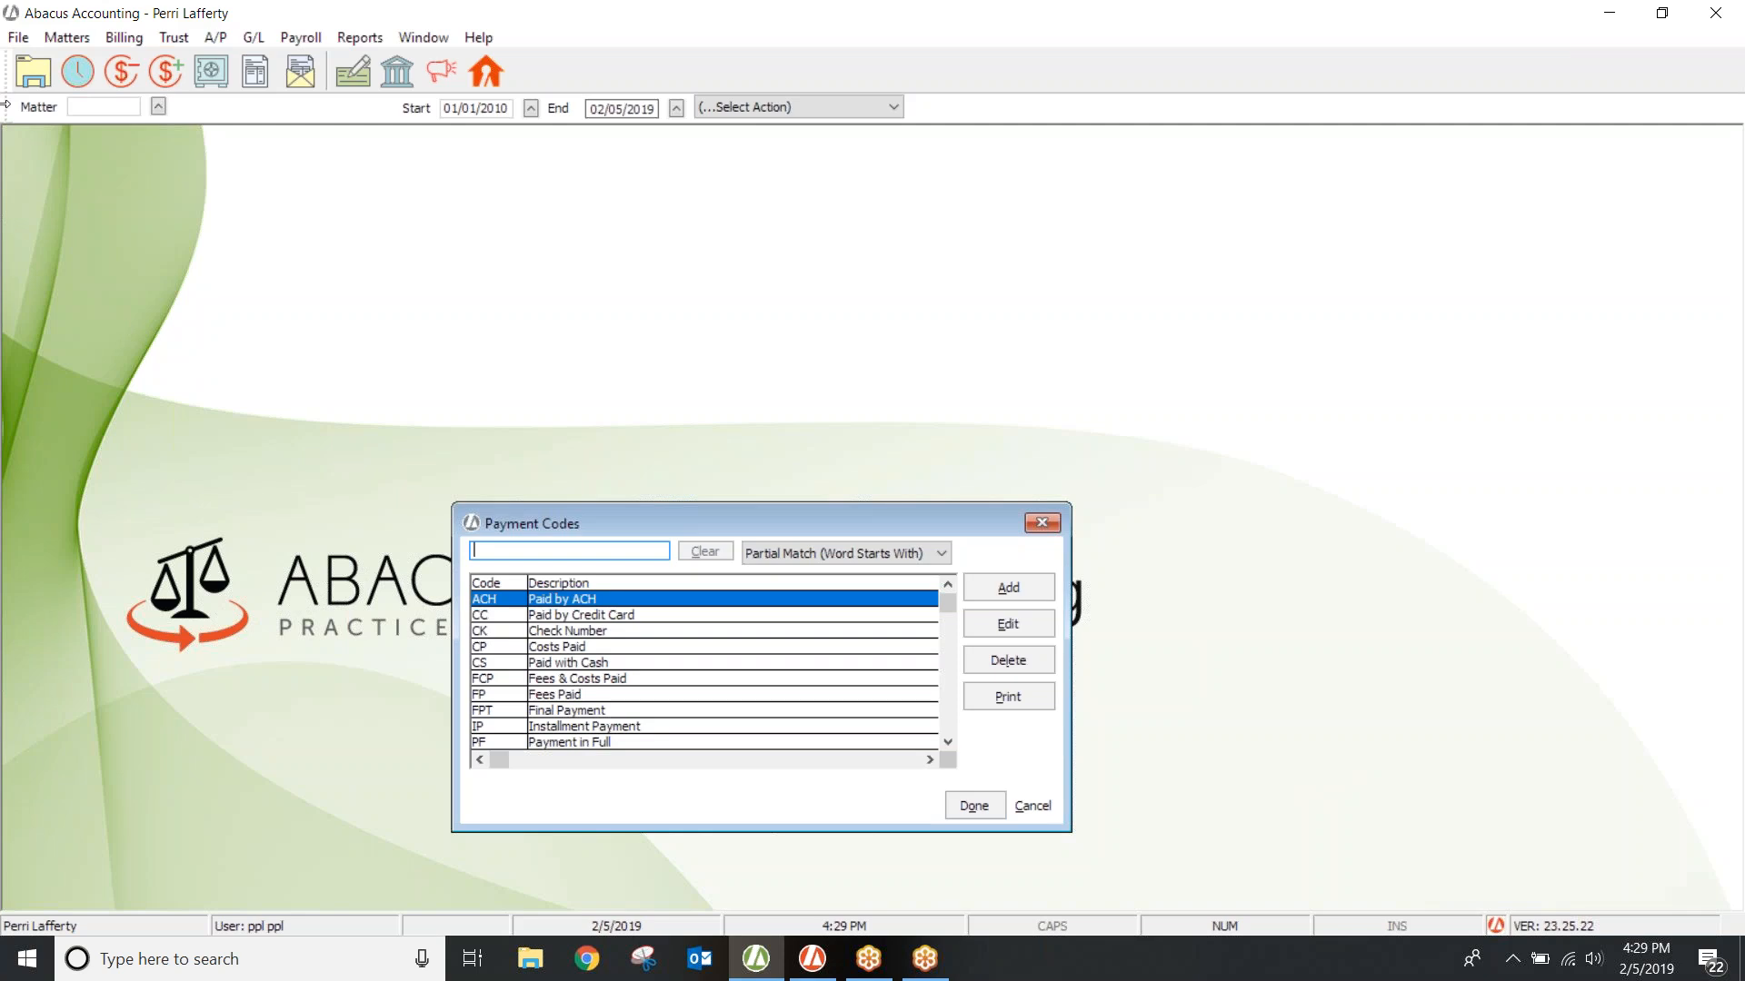
left_click(136, 38)
Step: Add a new client payment in Payments Received for matter 18-053
left_click(167, 147)
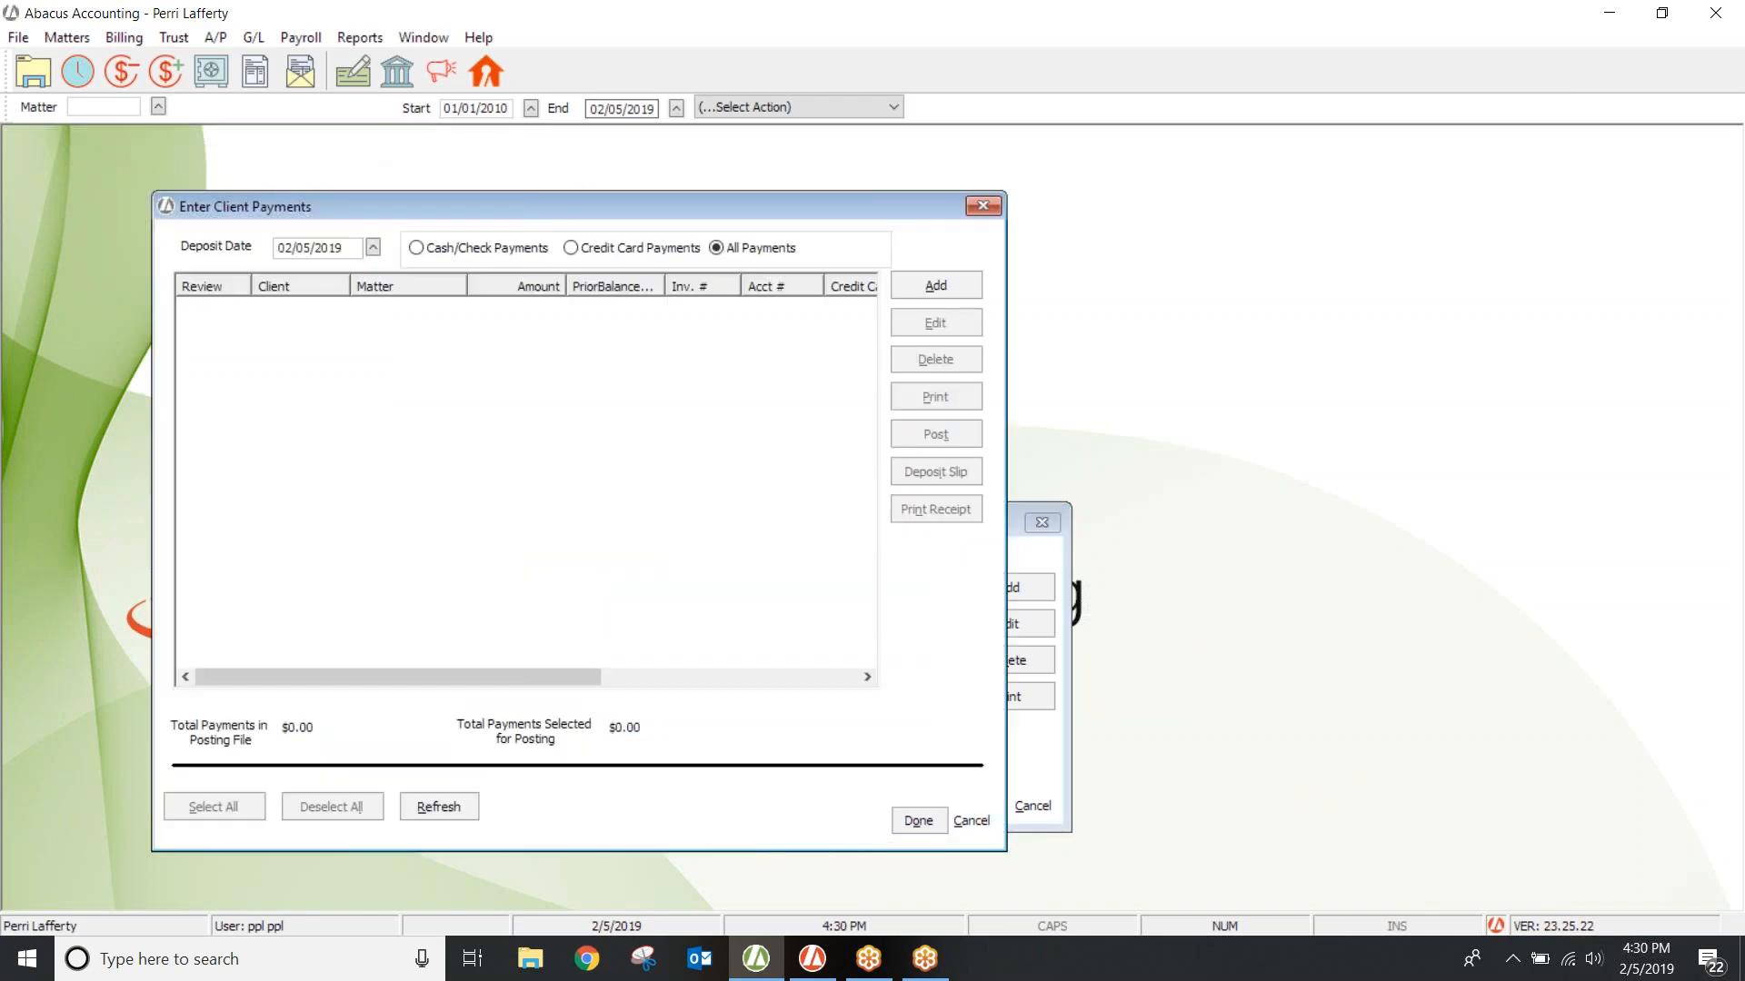
left_click(909, 287)
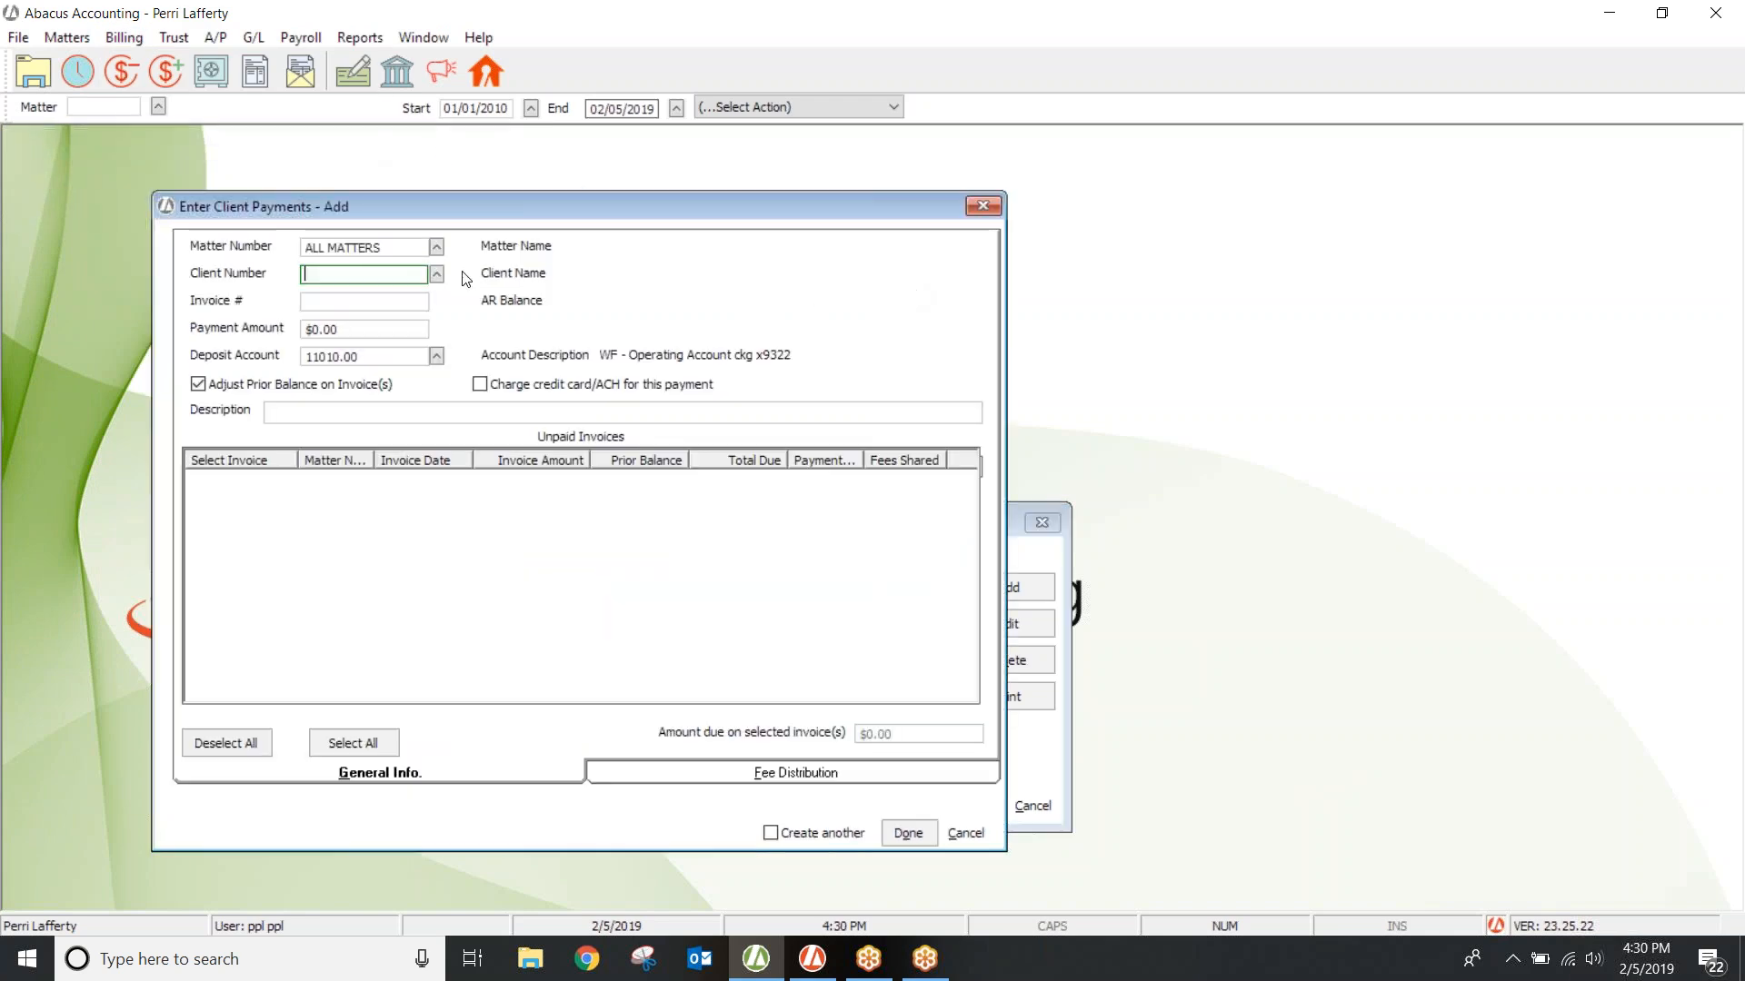
left_click(437, 247)
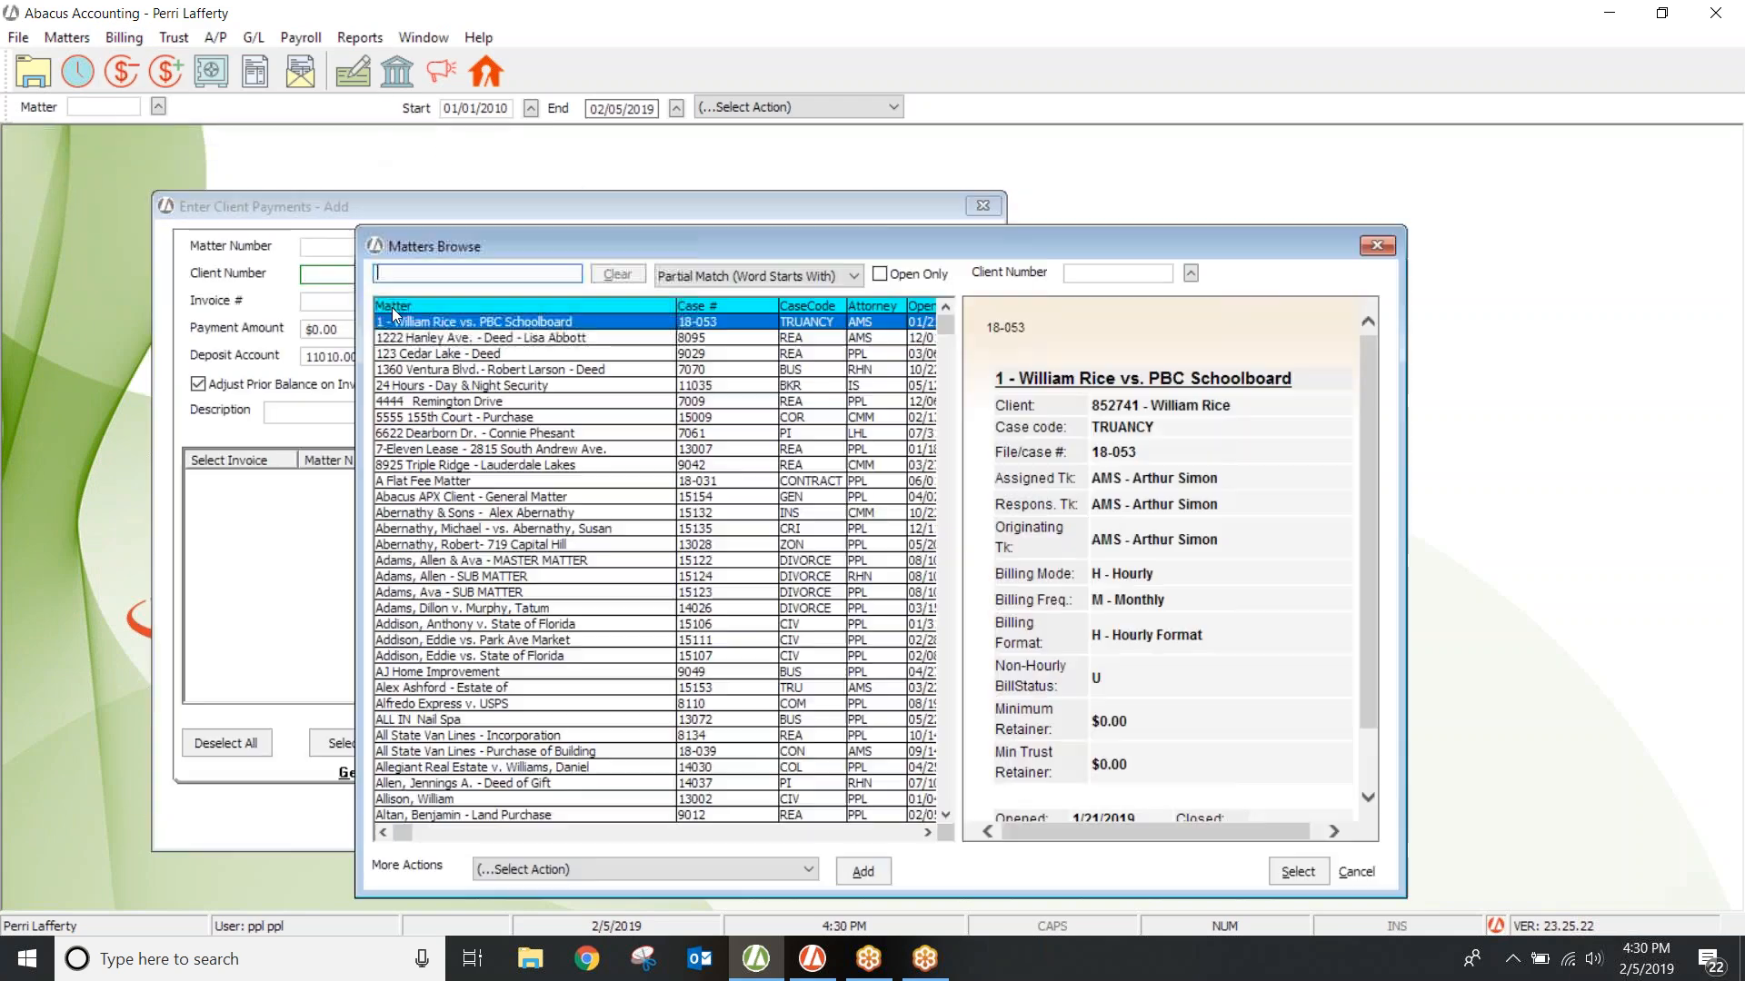
double_click(424, 322)
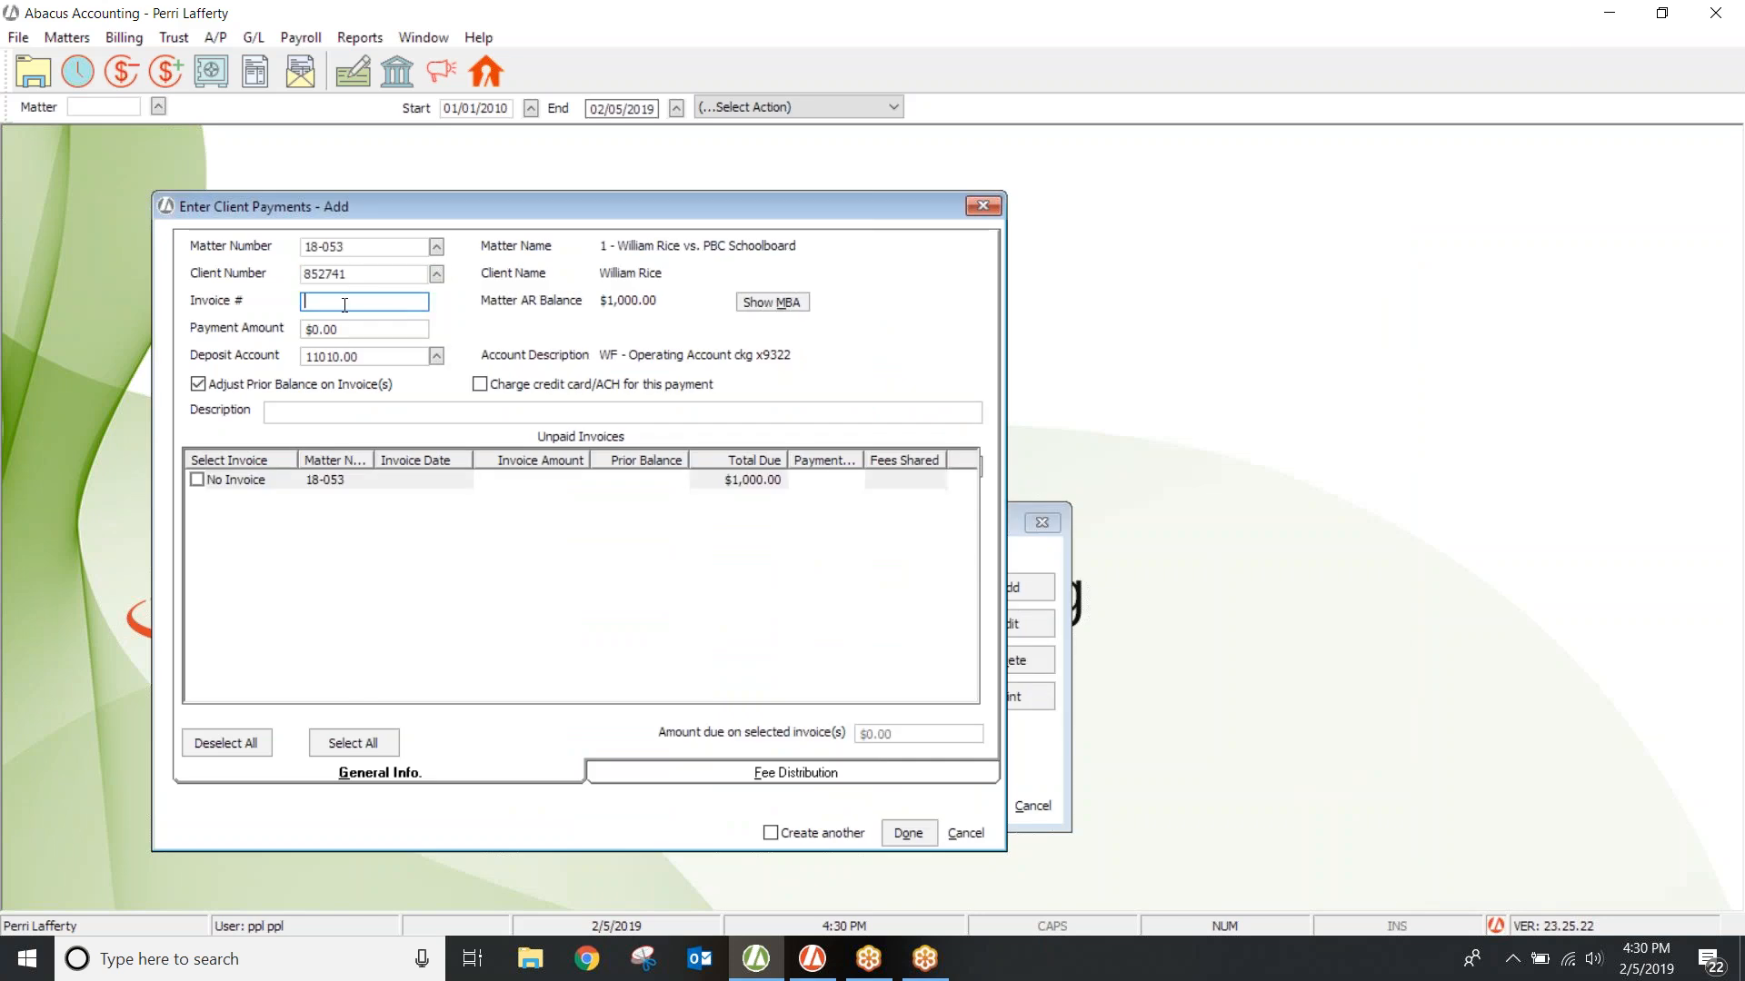
Step: Enter a $1,000.00 payment amount, keeping the Check Number description
left_click(343, 330)
type("10000")
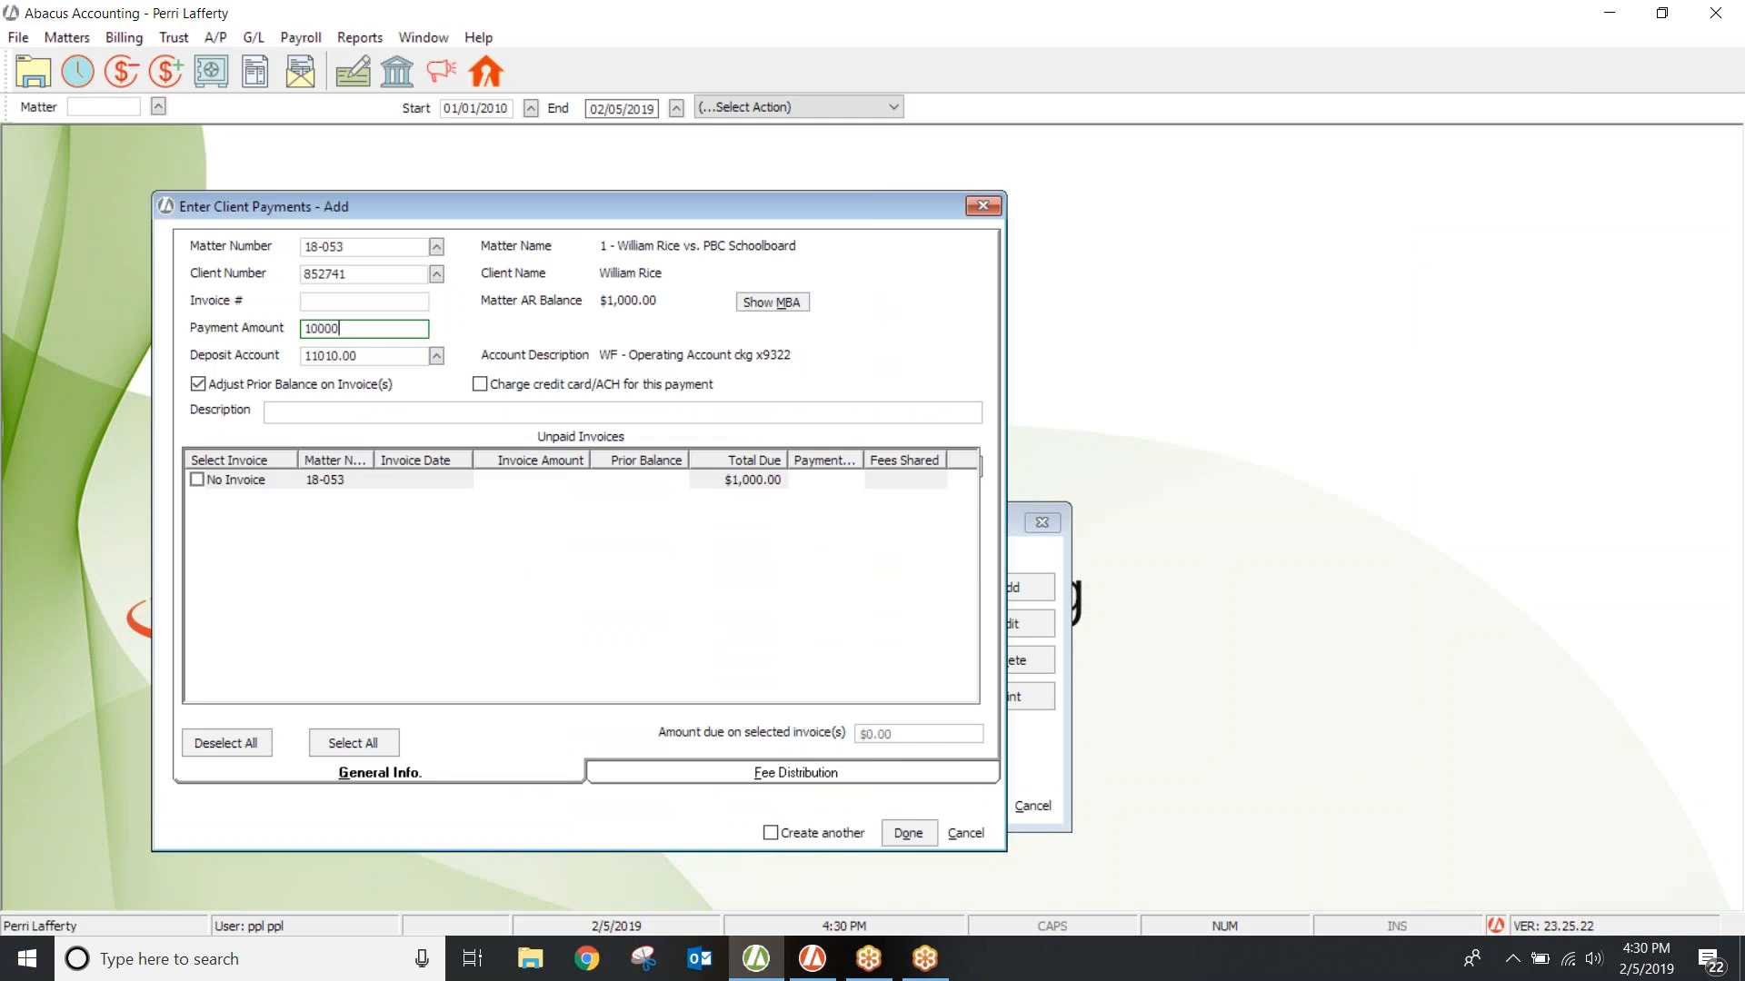
key("BackSpace")
type(".00")
key("Tab")
left_click(407, 412)
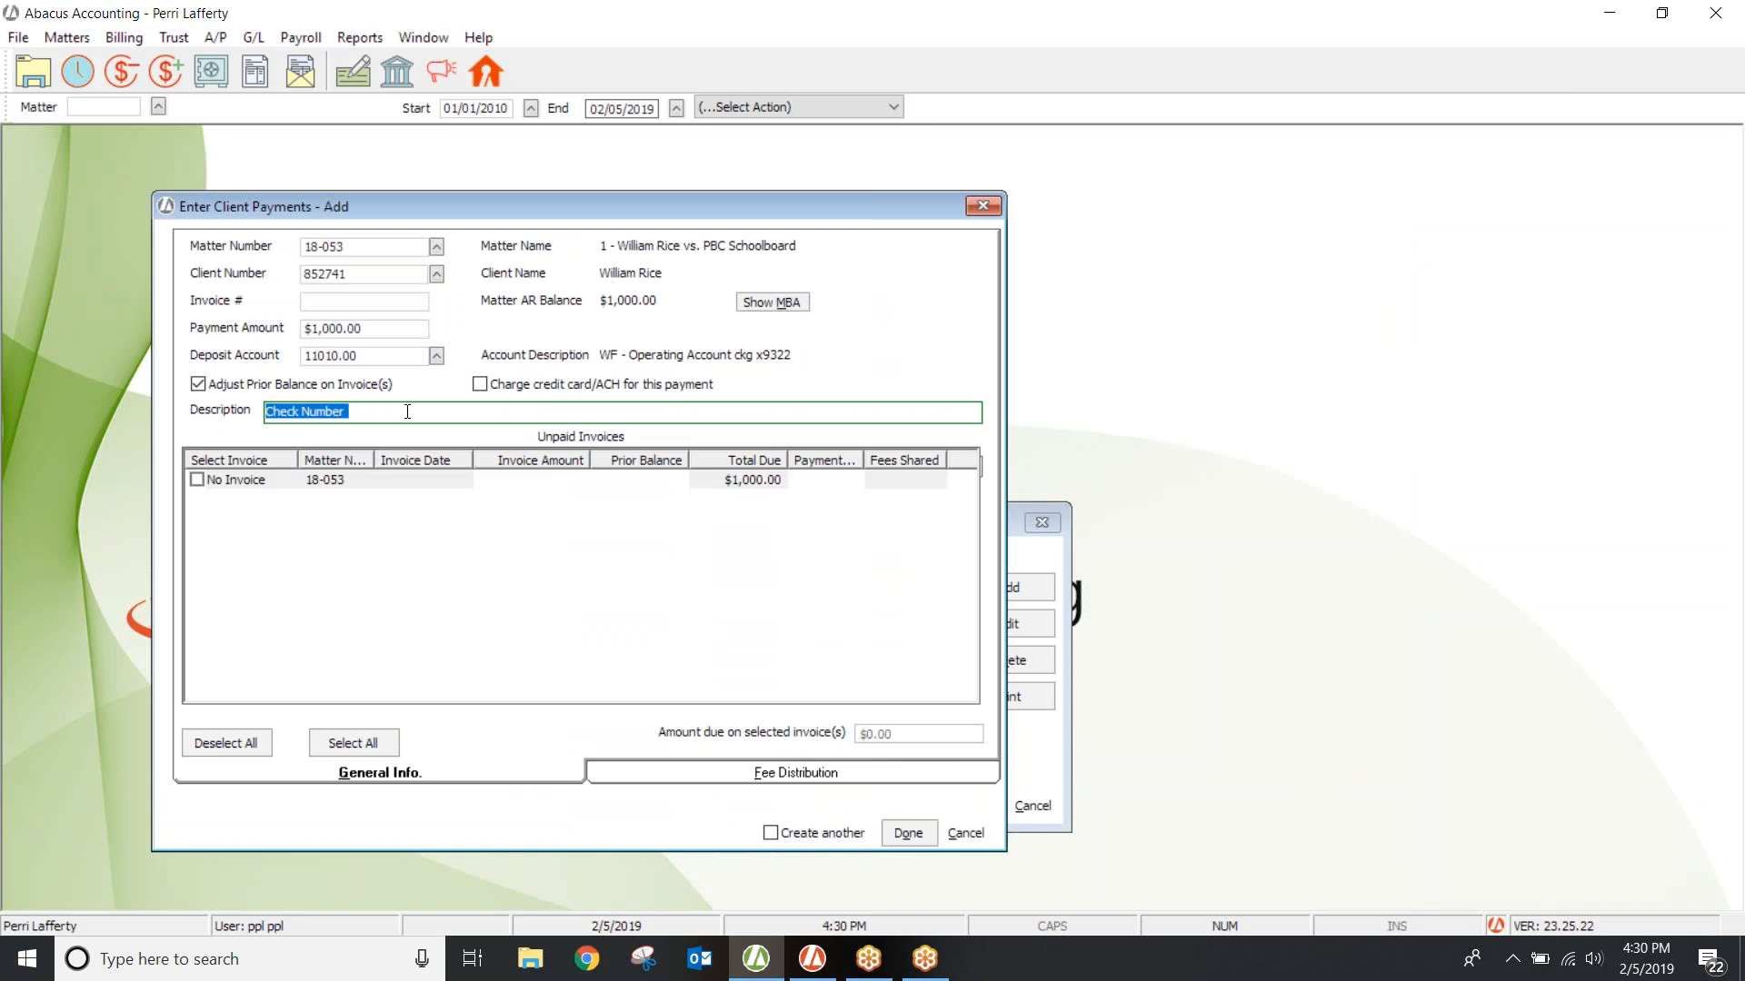
left_click(1043, 558)
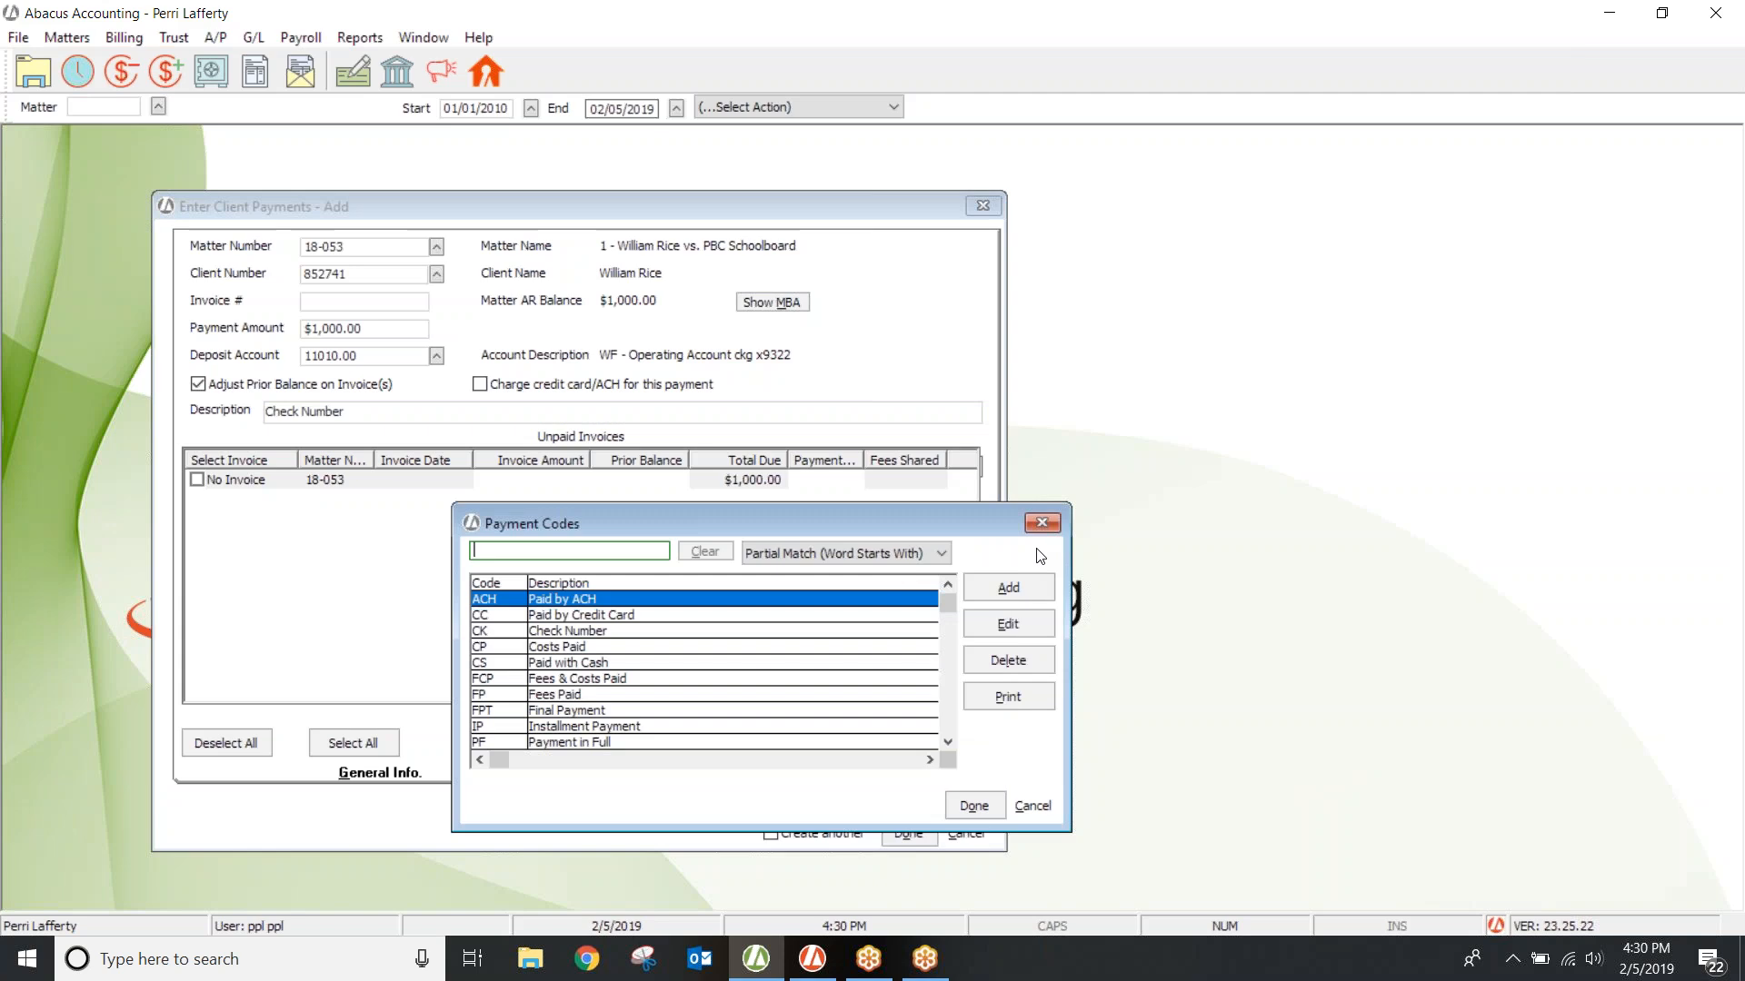
Step: Replace the Check Number description with the CS Paid with Cash payment code via F2 lookup
double_click(635, 617)
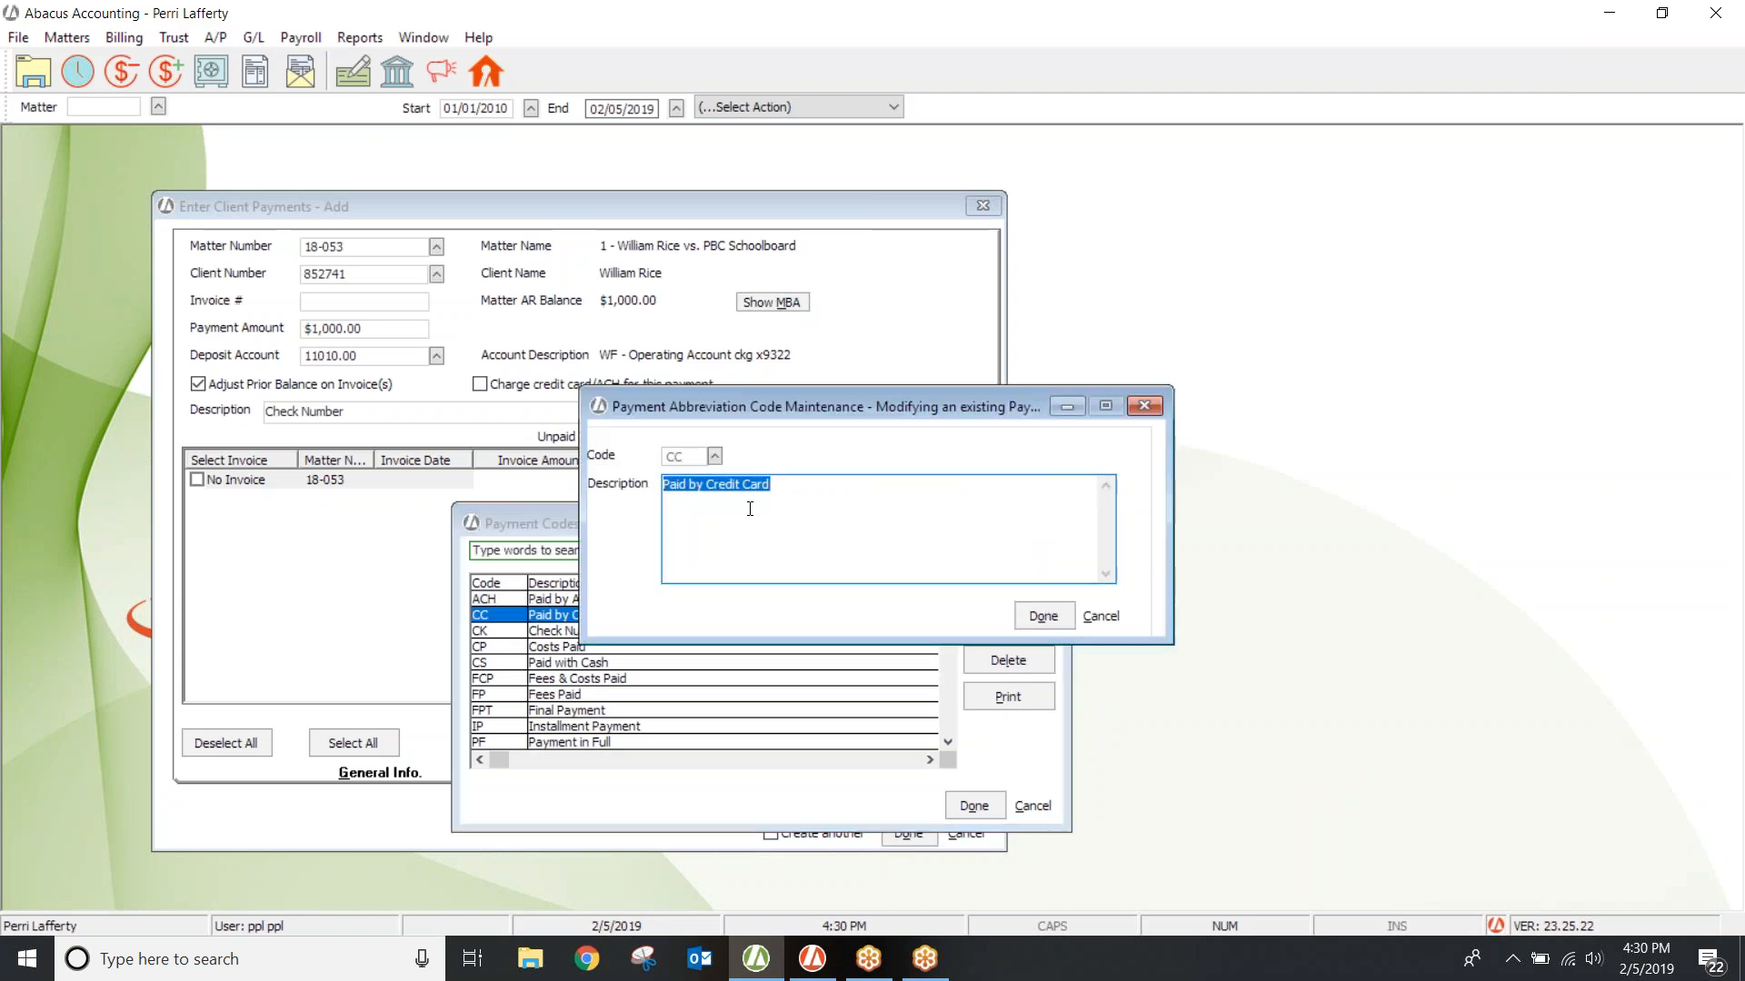
left_click(1145, 405)
left_click(1042, 521)
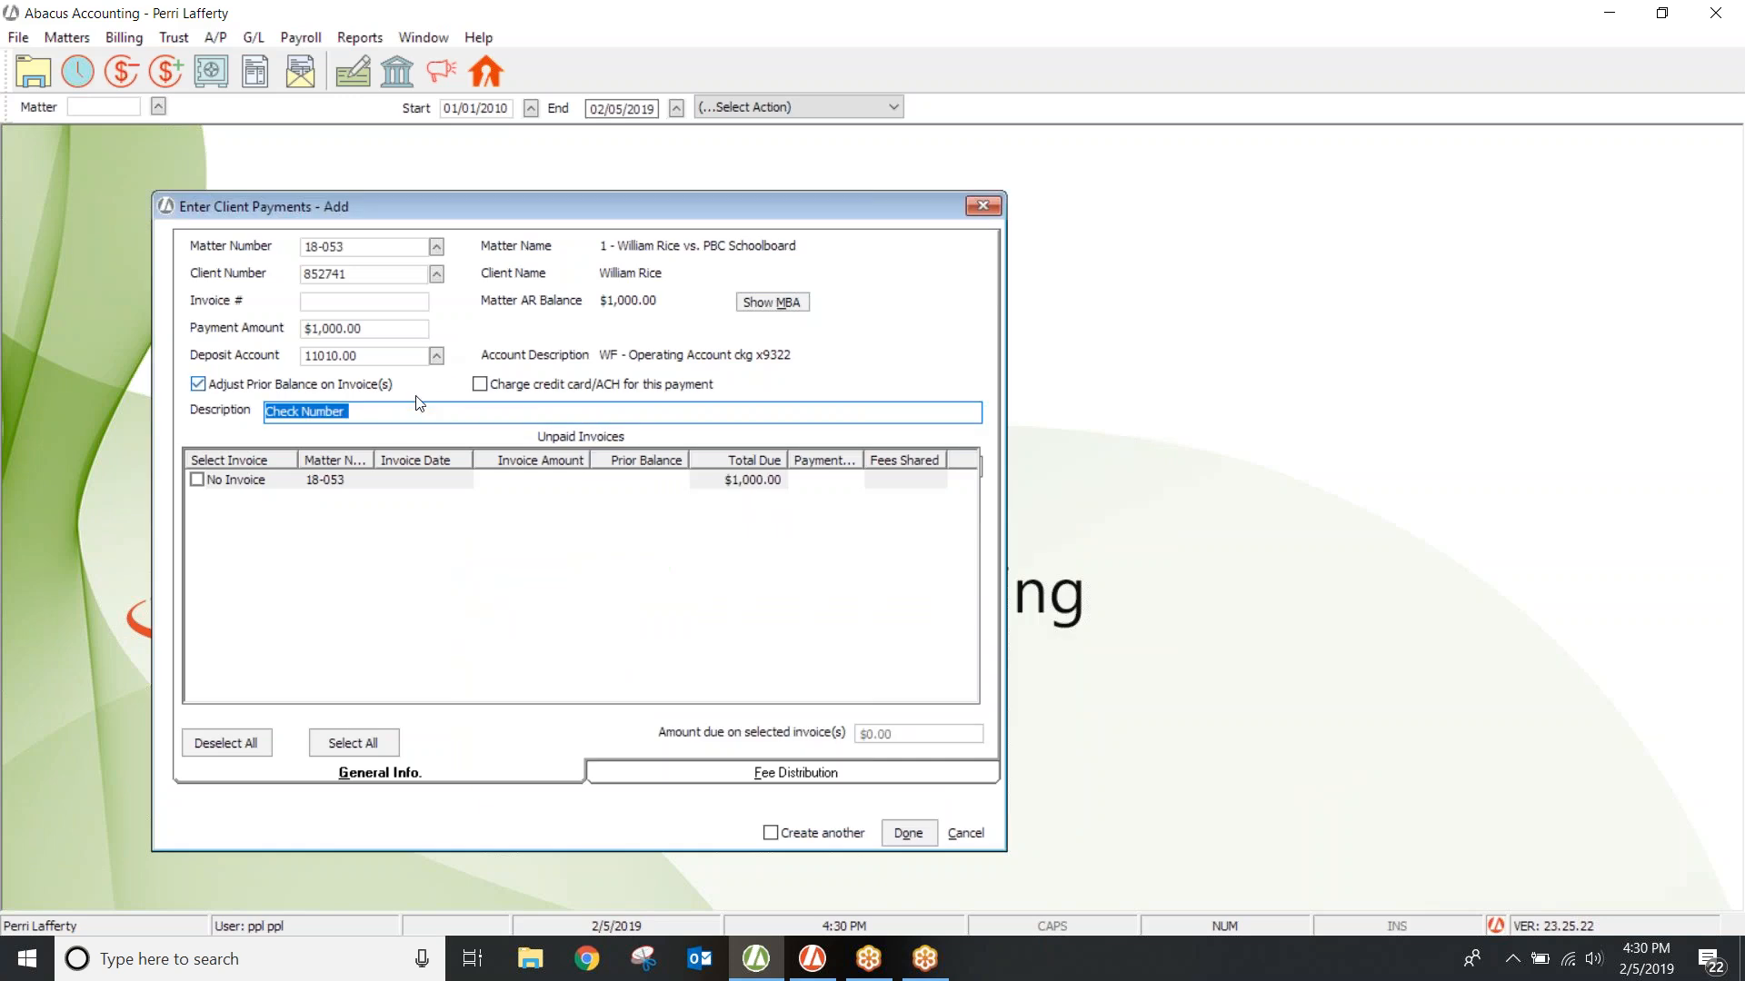
key("BackSpace")
key("F2")
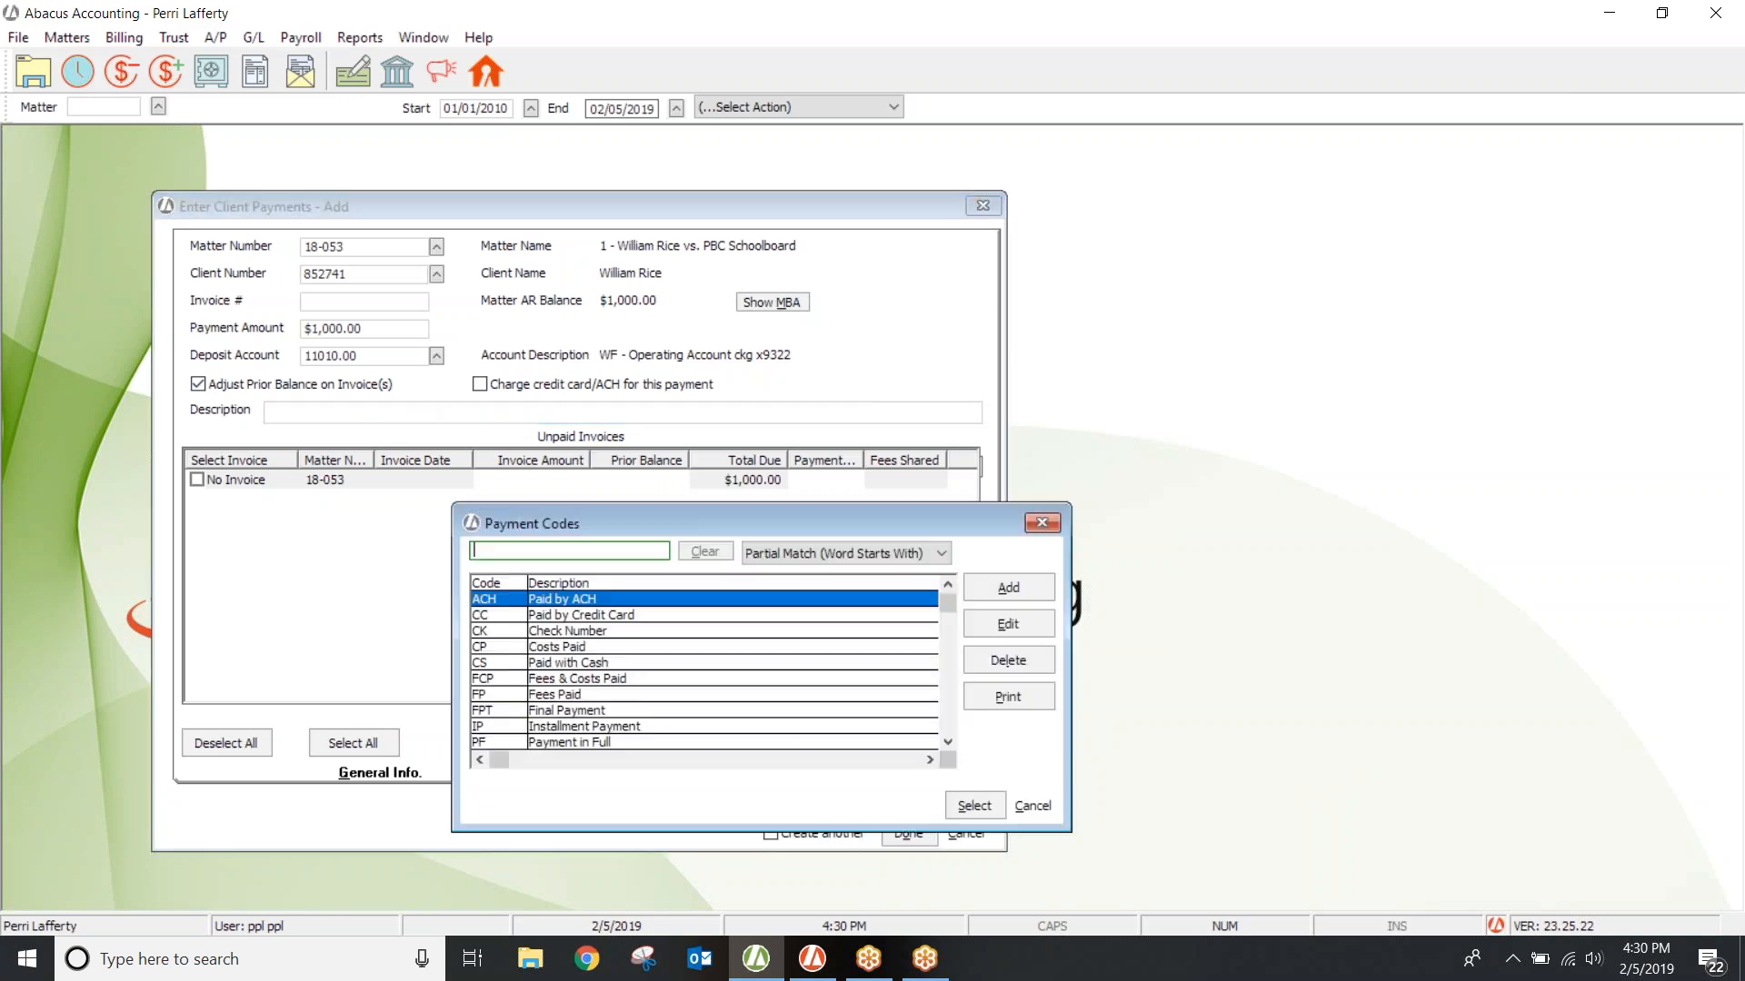
double_click(564, 670)
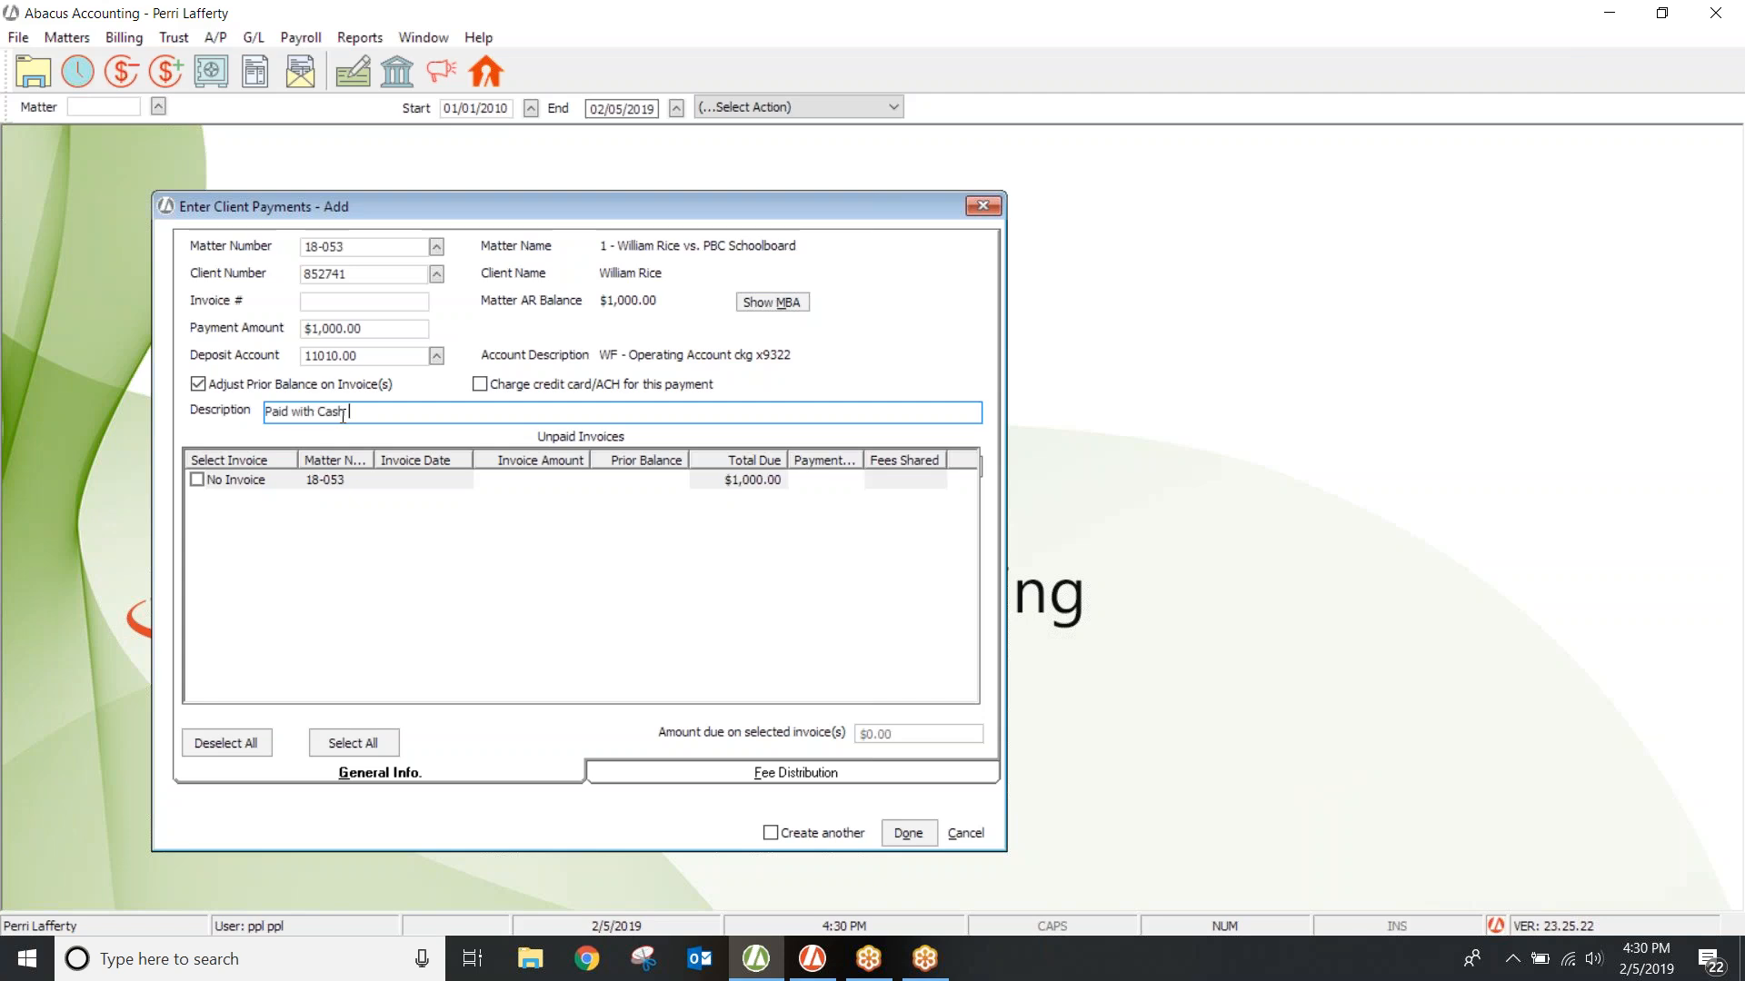
Step: Close the $1,000.00 payment form without saving, then open and dismiss the File menu
left_click(982, 205)
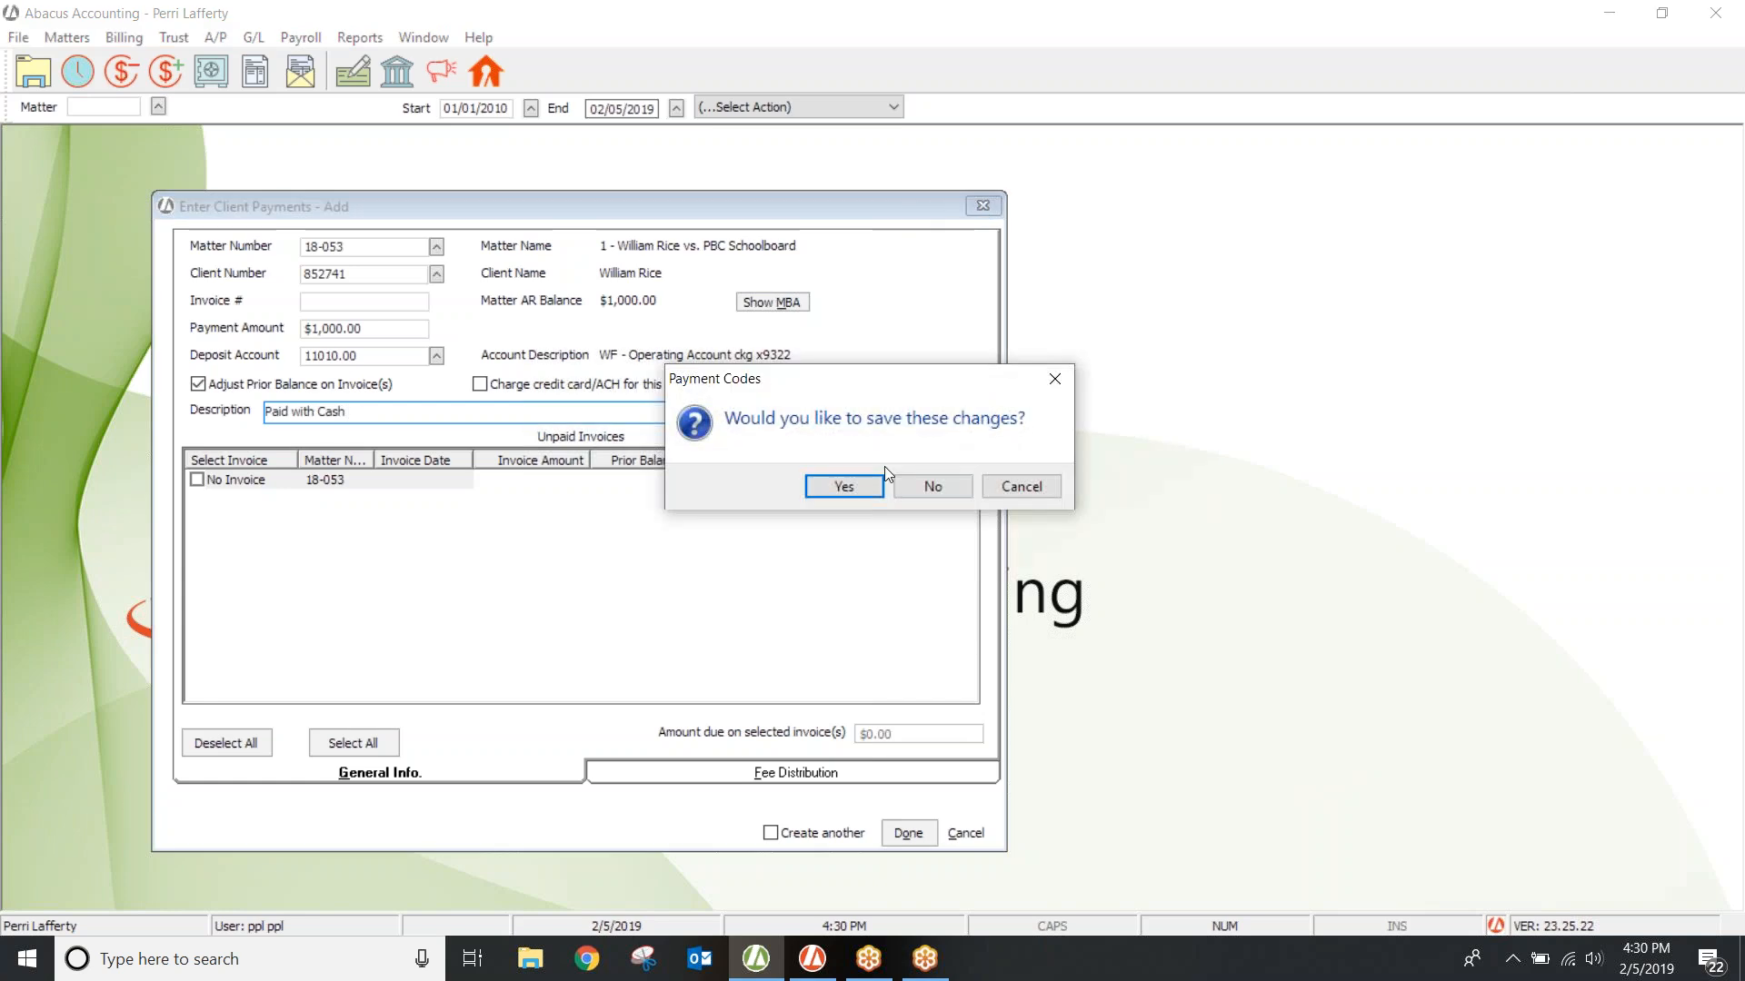
left_click(936, 484)
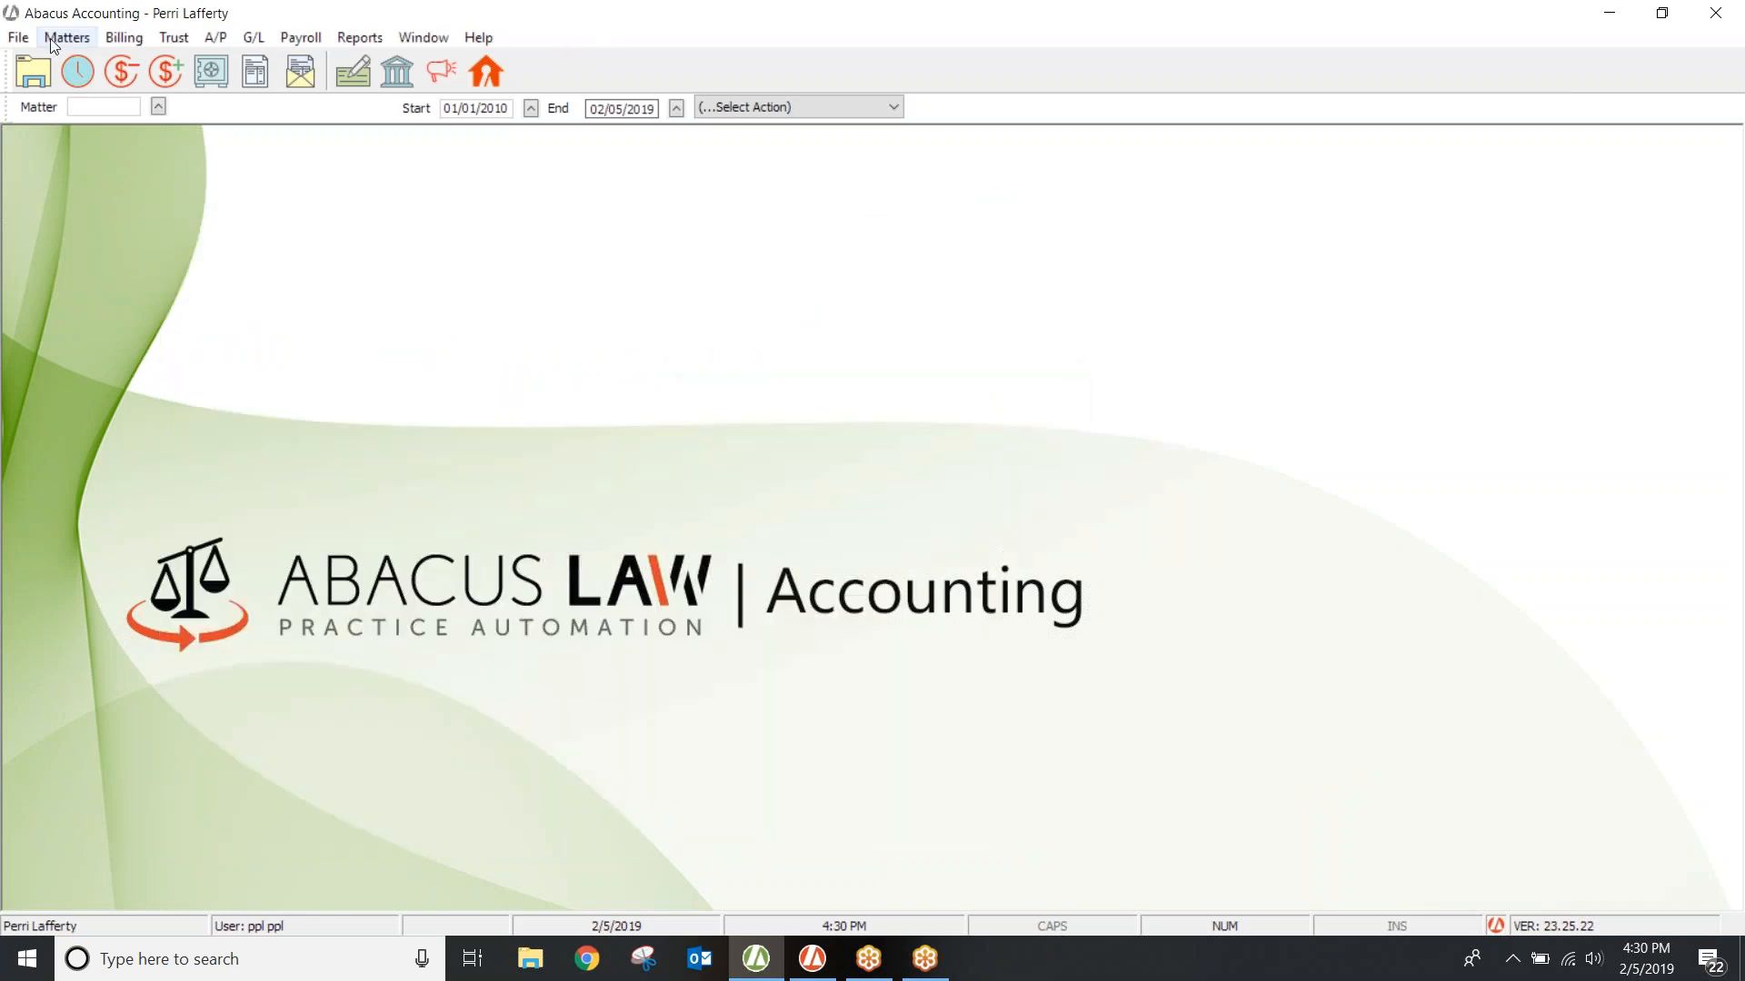
left_click(18, 41)
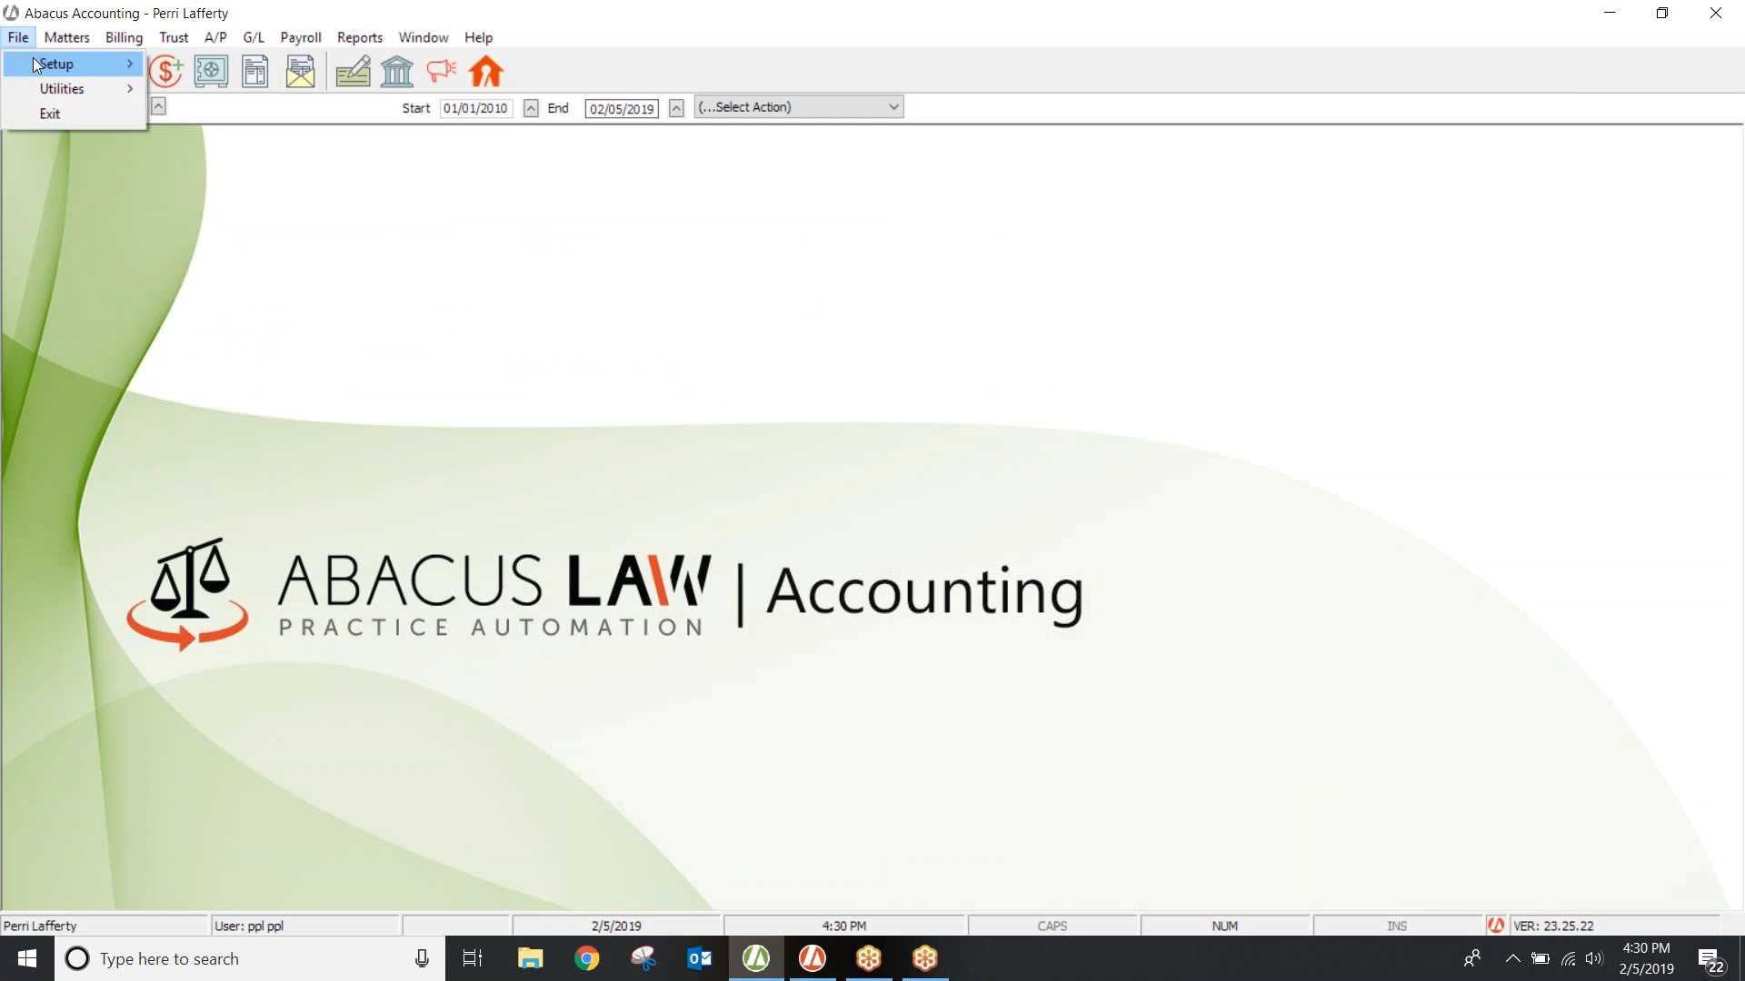
mouse_move(36, 62)
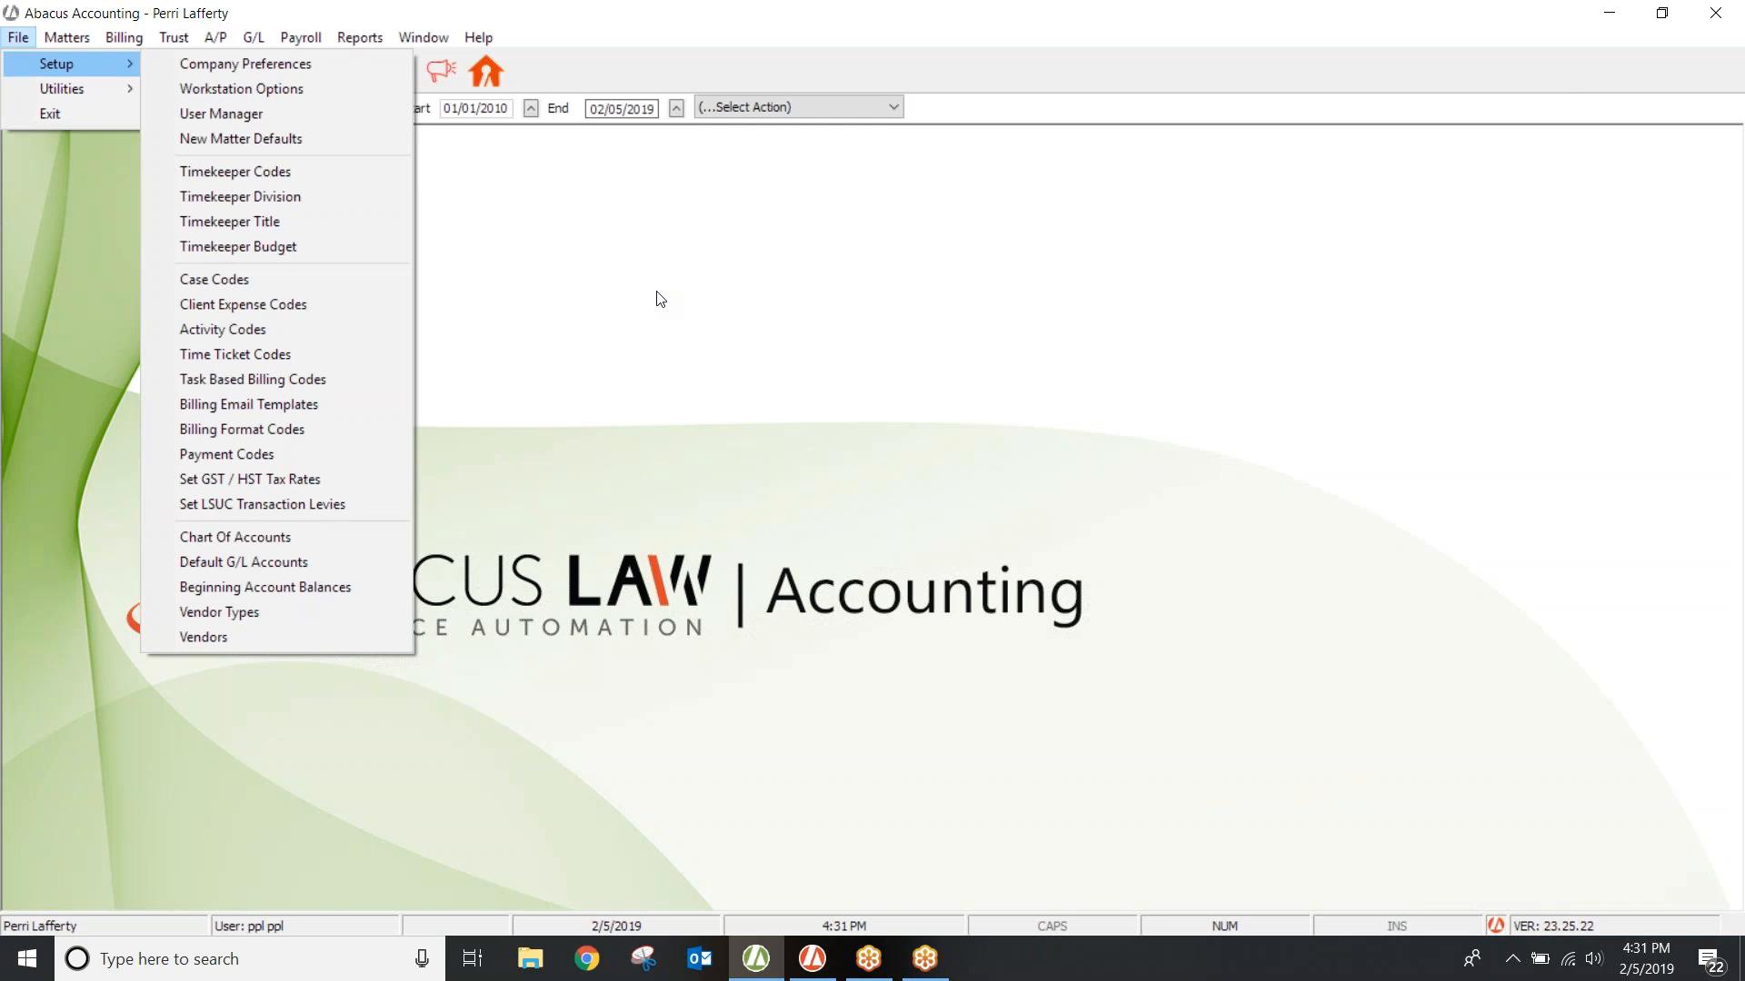
left_click(557, 298)
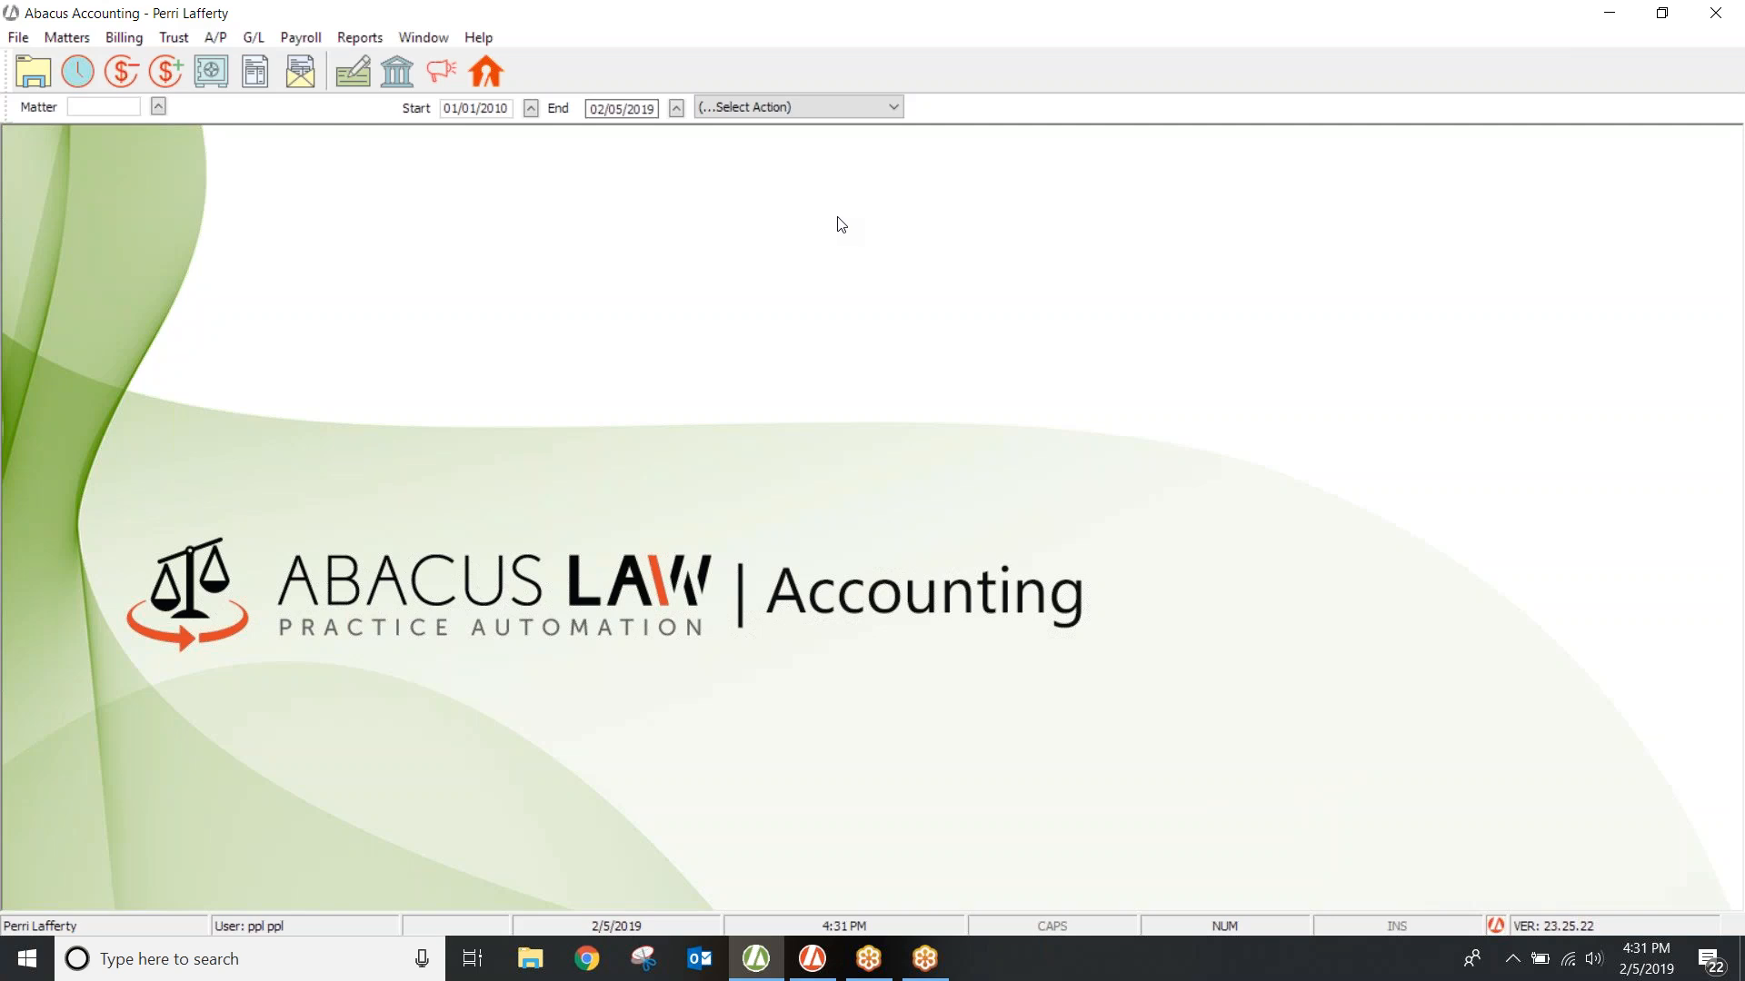